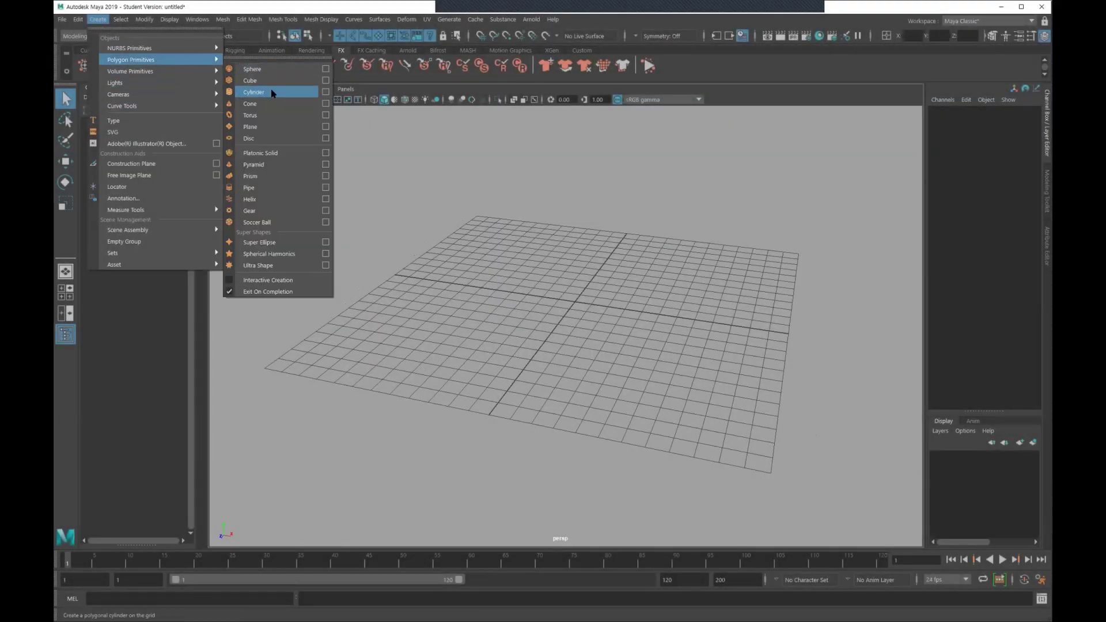
Create a polygon plane and scale it up into a large ground plane
left_click(277, 128)
scroll(600, 247, "down", 2)
scroll(603, 245, "down", 3)
key("r")
left_click_drag(568, 305, 753, 299)
left_click(702, 304)
Add a polygon sphere, scale it up and move it up and to the left
left_click(98, 19)
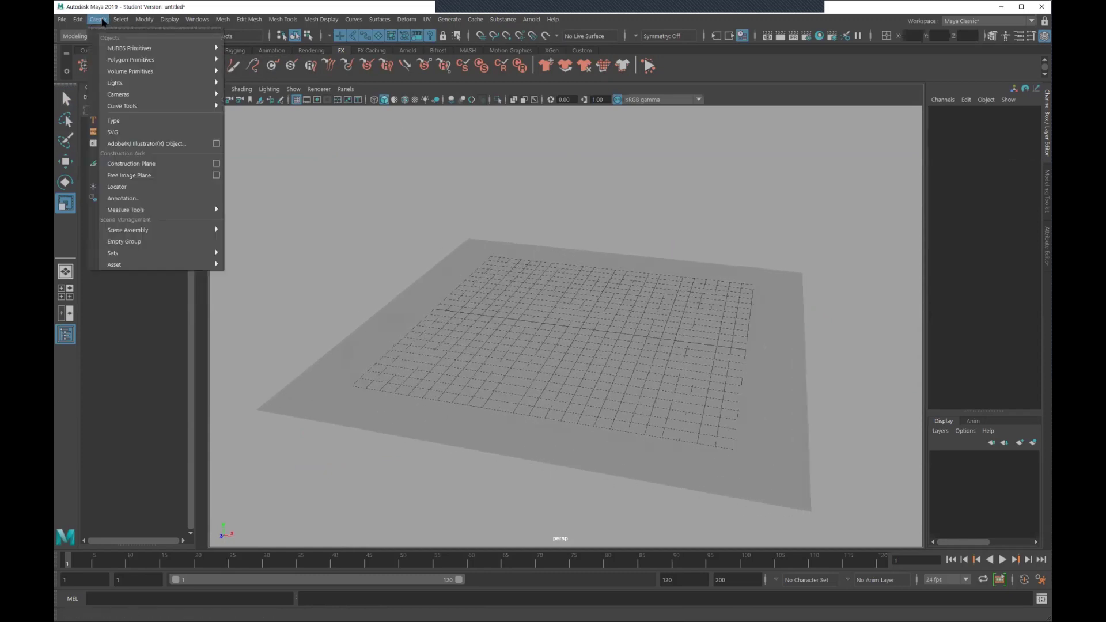
left_click(271, 69)
scroll(553, 241, "down", 2)
mouse_move(579, 329)
left_mouse_down()
mouse_move(599, 299)
mouse_move(579, 268)
mouse_move(581, 245)
left_mouse_up()
key("w")
left_click_drag(625, 300, 576, 300)
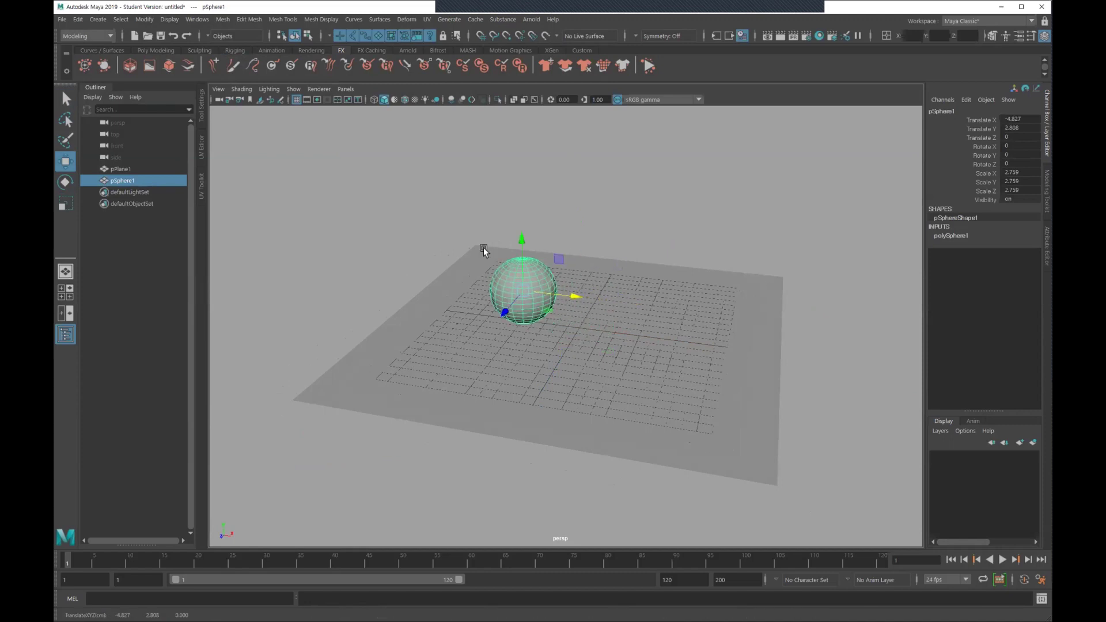
Add a polygon cube, scale it up and move it right, back and up
left_click(98, 19)
left_click(261, 80)
key("r")
mouse_move(576, 322)
left_mouse_down()
mouse_move(613, 322)
mouse_move(668, 347)
mouse_move(649, 328)
left_mouse_up()
key("w")
left_click_drag(668, 247, 669, 227)
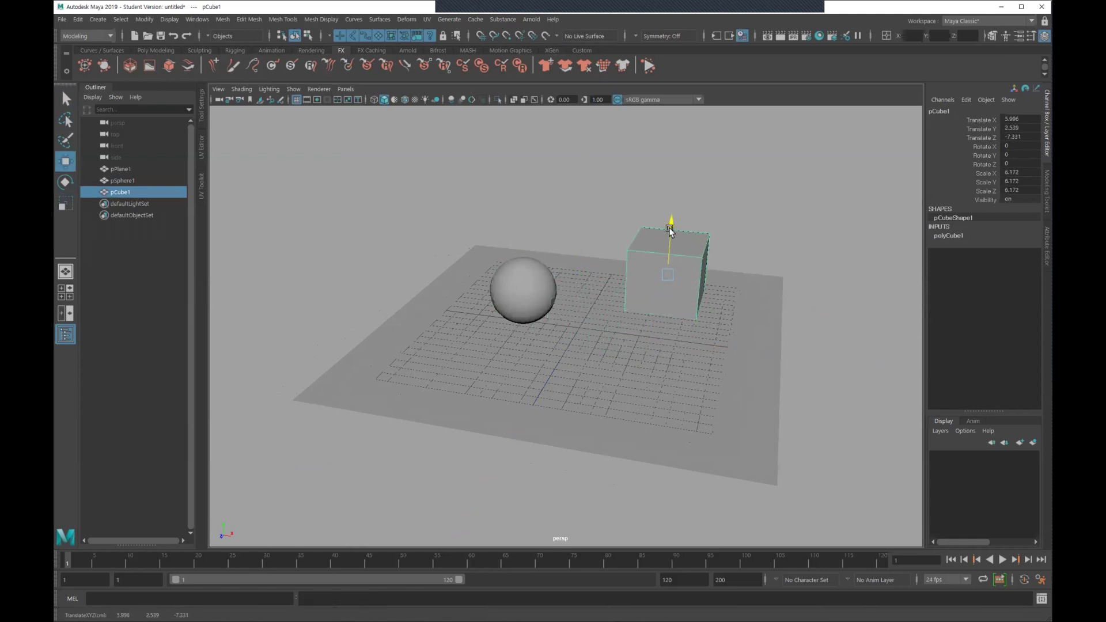
Add a tall, scaled-up polygon cylinder and lower it onto the plane
left_click(97, 20)
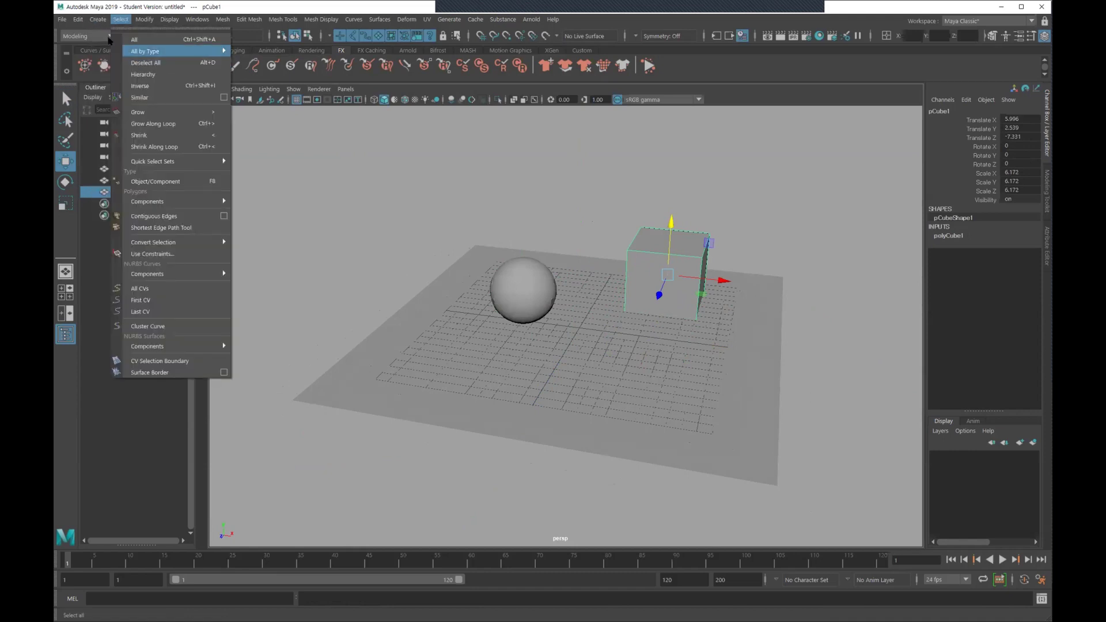
left_click(286, 92)
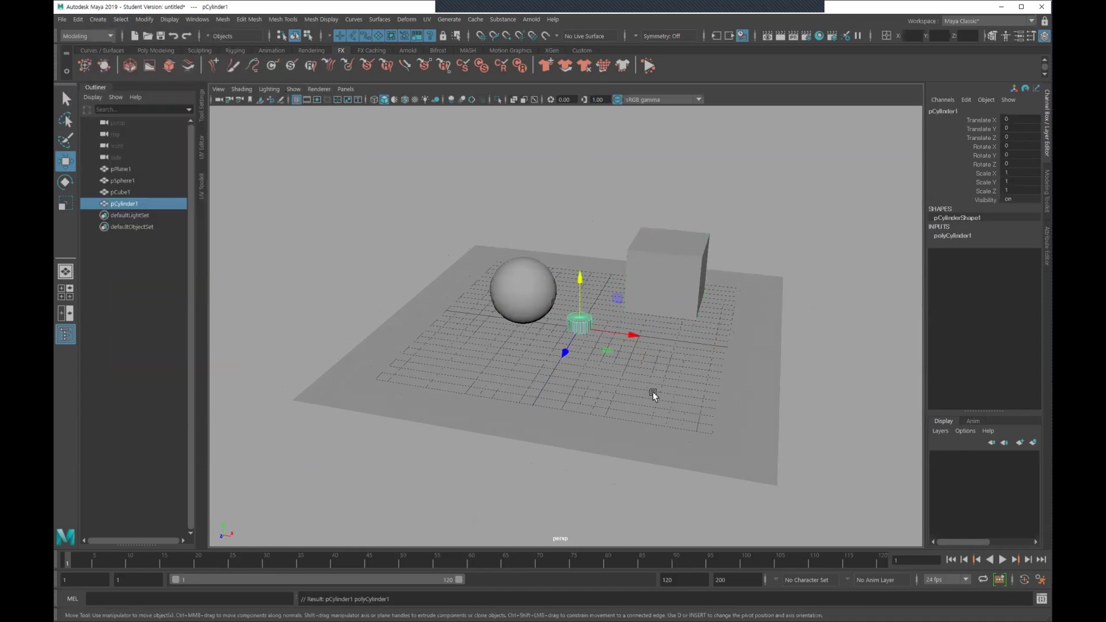
key("r")
mouse_move(576, 323)
left_mouse_down()
mouse_move(590, 296)
mouse_move(578, 176)
left_mouse_up()
key("w")
key("r")
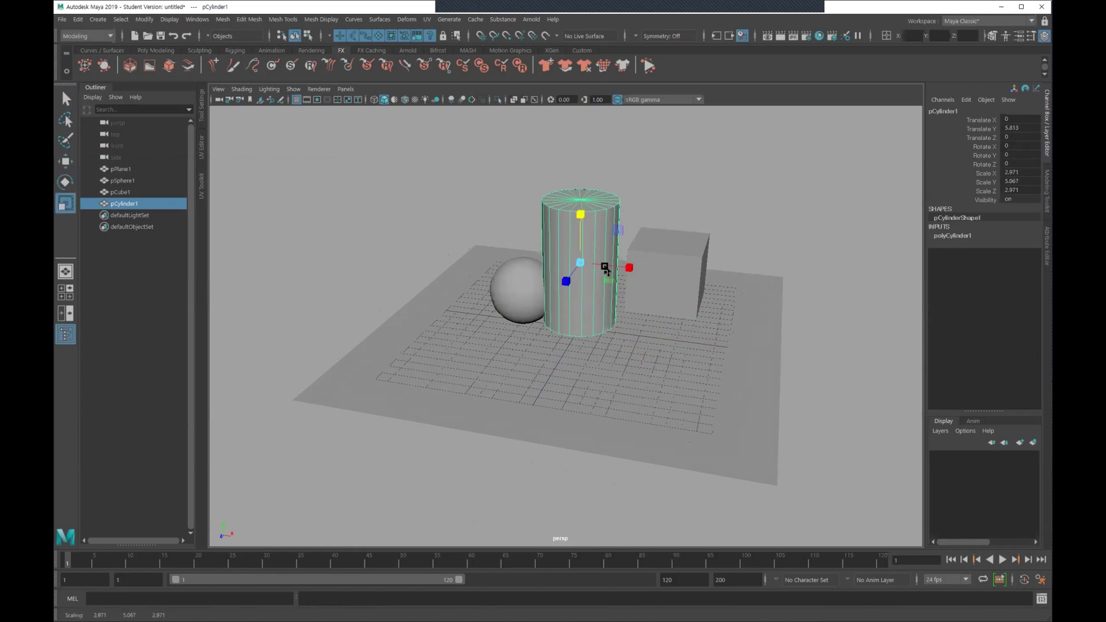
key("w")
mouse_move(580, 259)
left_mouse_down()
mouse_move(592, 290)
mouse_move(720, 317)
left_mouse_up()
Move the sphere toward the front left so the three objects are spread apart
mouse_move(655, 300)
left_mouse_down("alt")
mouse_move(699, 306)
mouse_move(703, 276)
left_mouse_up("alt")
left_click(608, 270)
left_click(523, 303)
left_click_drag(523, 303, 493, 341)
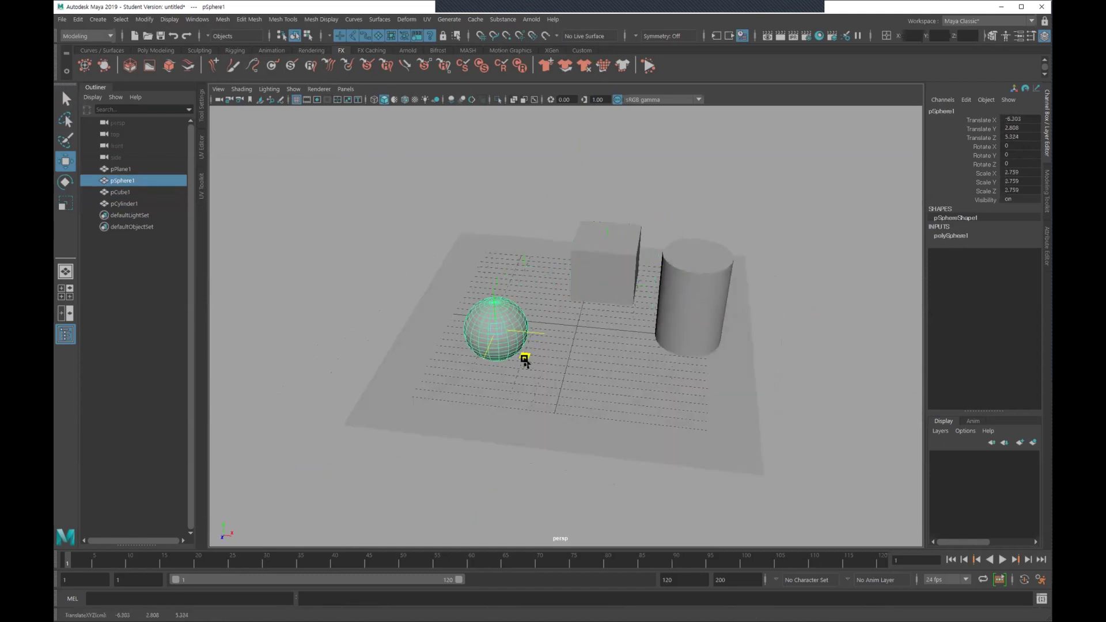
left_click(707, 340)
left_click(795, 357)
mouse_move(795, 357)
left_mouse_down("alt")
mouse_move(562, 292)
mouse_move(689, 313)
left_mouse_up("alt")
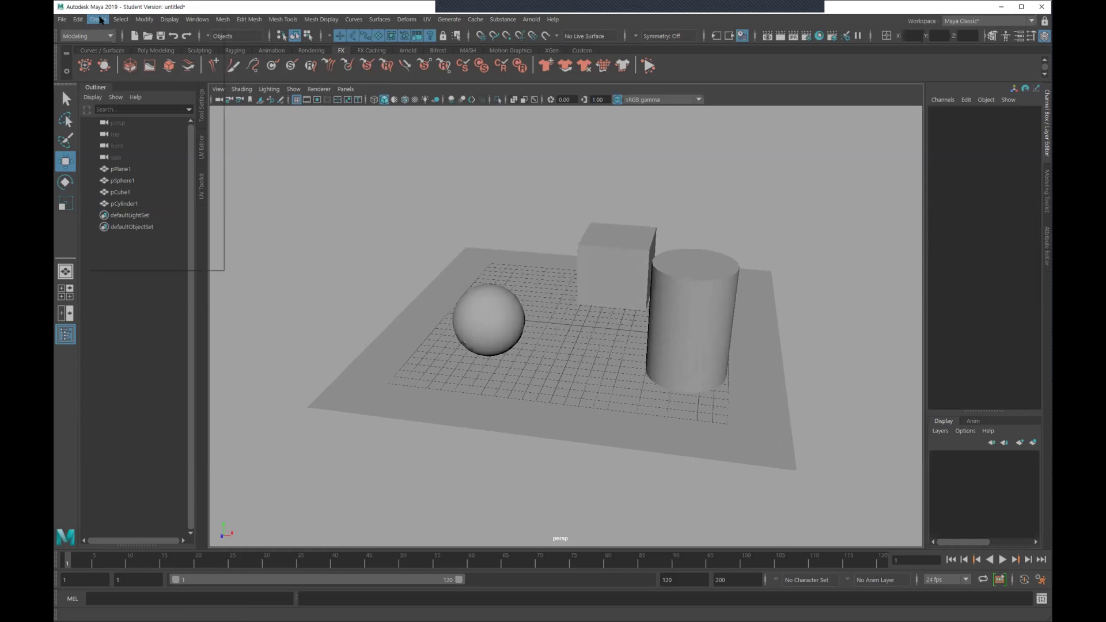
Tear off the standard Lights and Arnold Lights menus as floating panels, keeping only the standard one
left_click(98, 19)
mouse_move(129, 82)
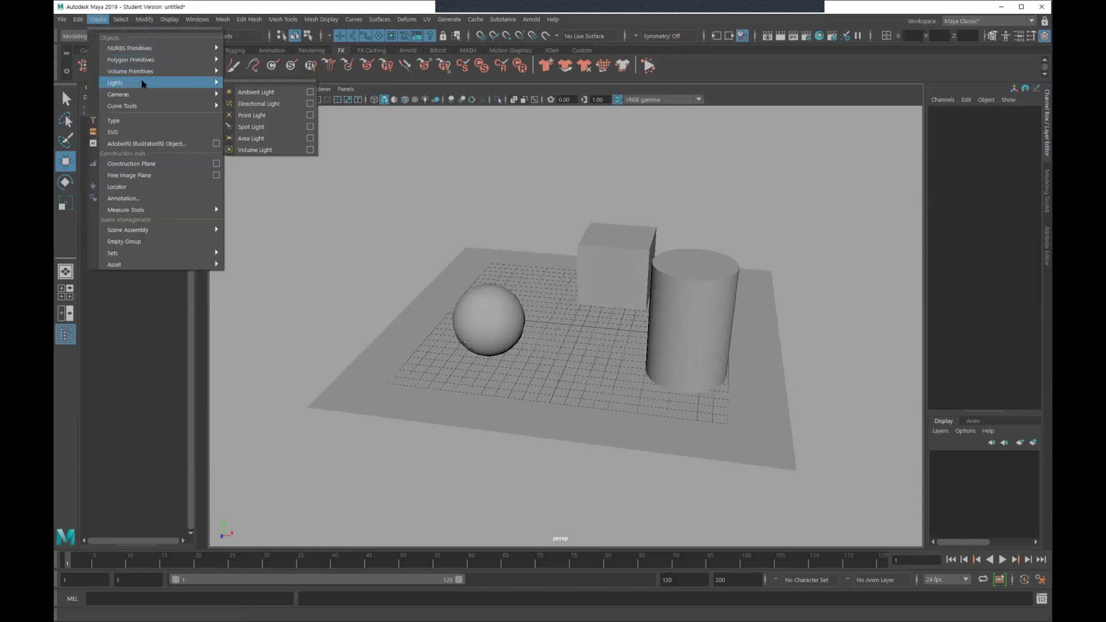
left_click(254, 85)
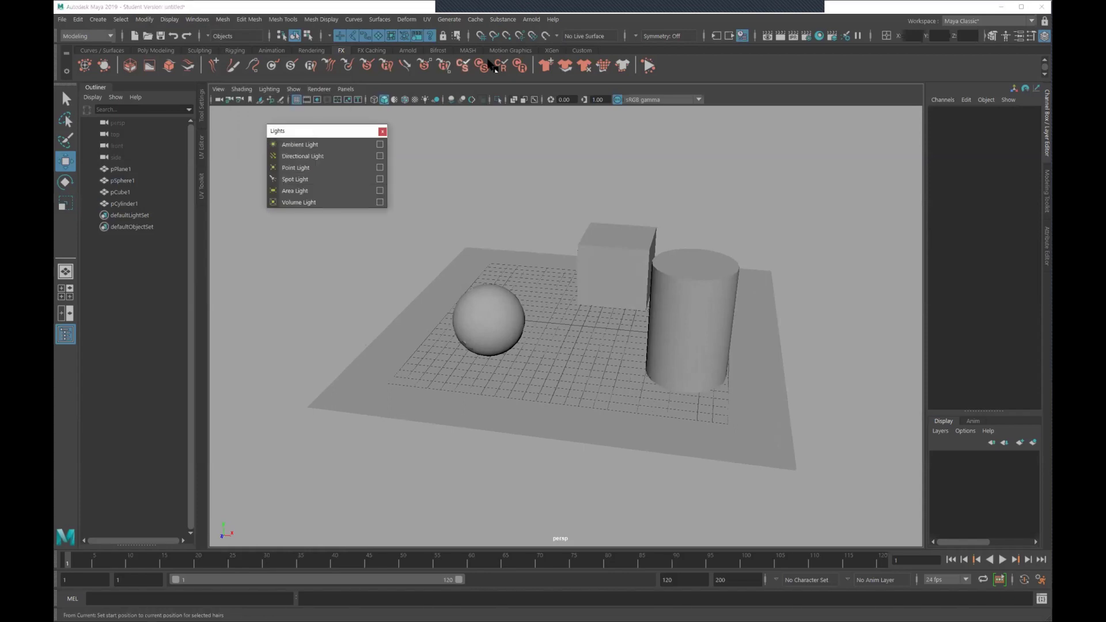
left_click(529, 22)
mouse_move(543, 77)
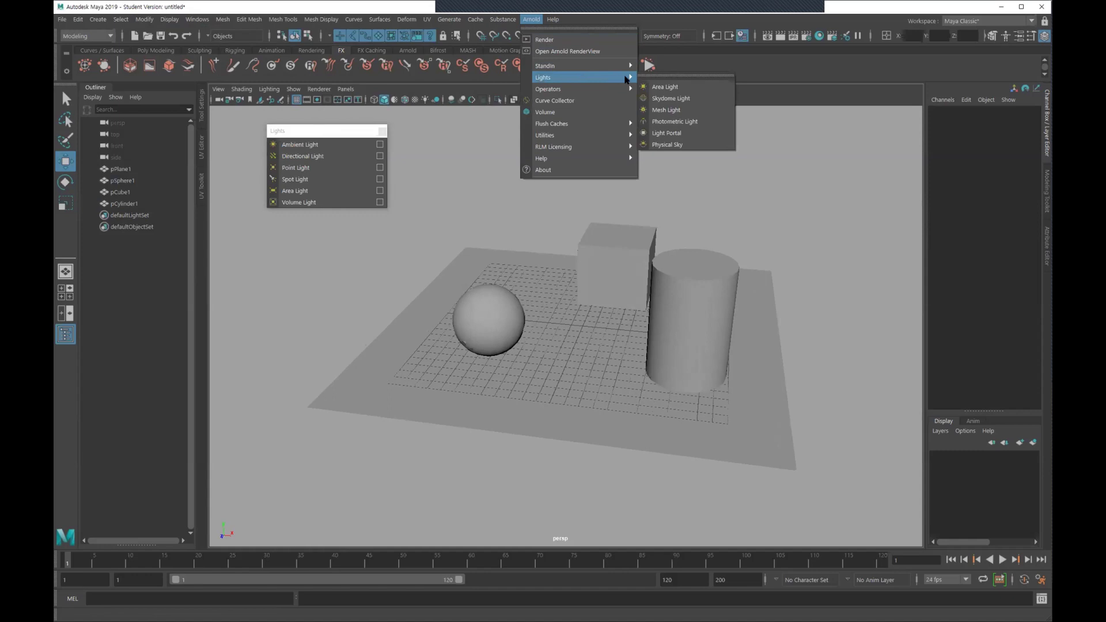
left_click(687, 76)
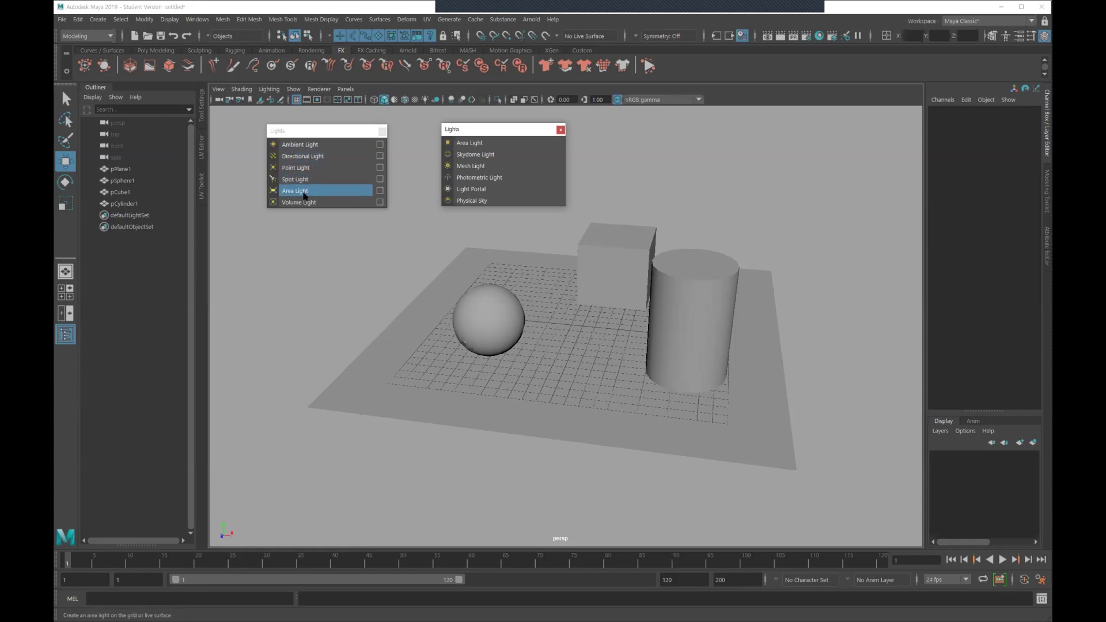
left_click_drag(483, 133, 490, 134)
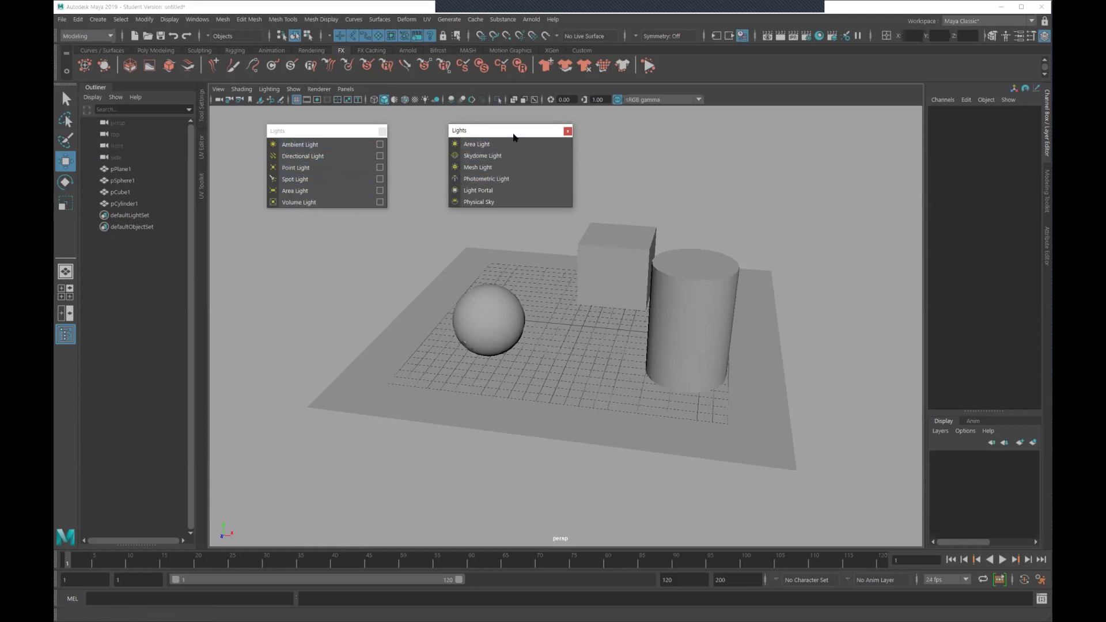
left_click_drag(513, 137, 520, 134)
left_click(574, 128)
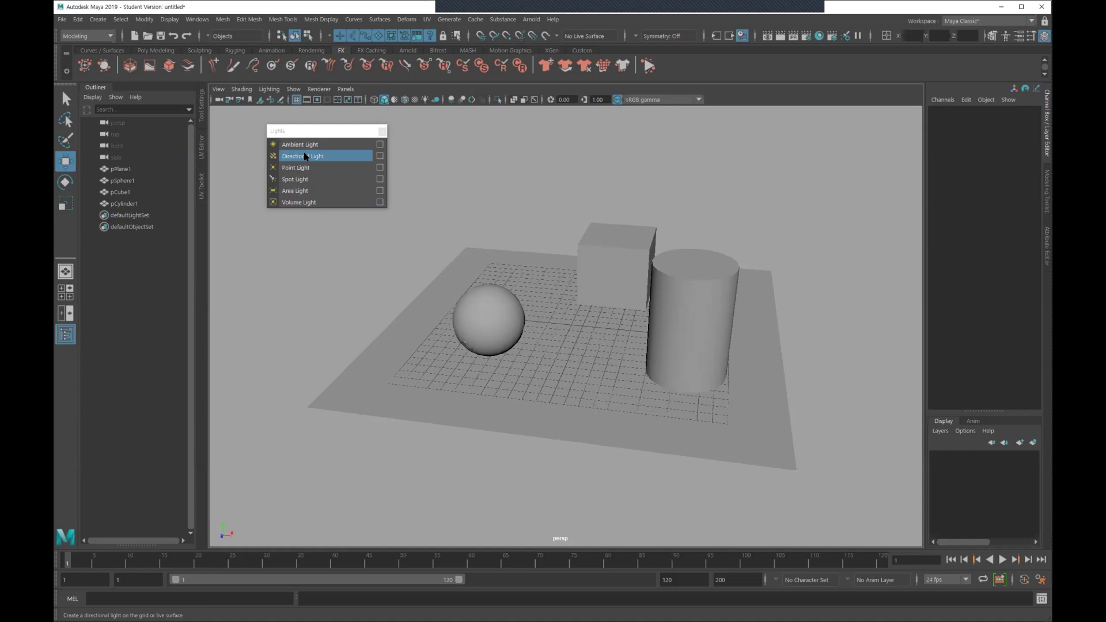
Add a directional light and raise it to 11.452 above the scene
left_click(322, 151)
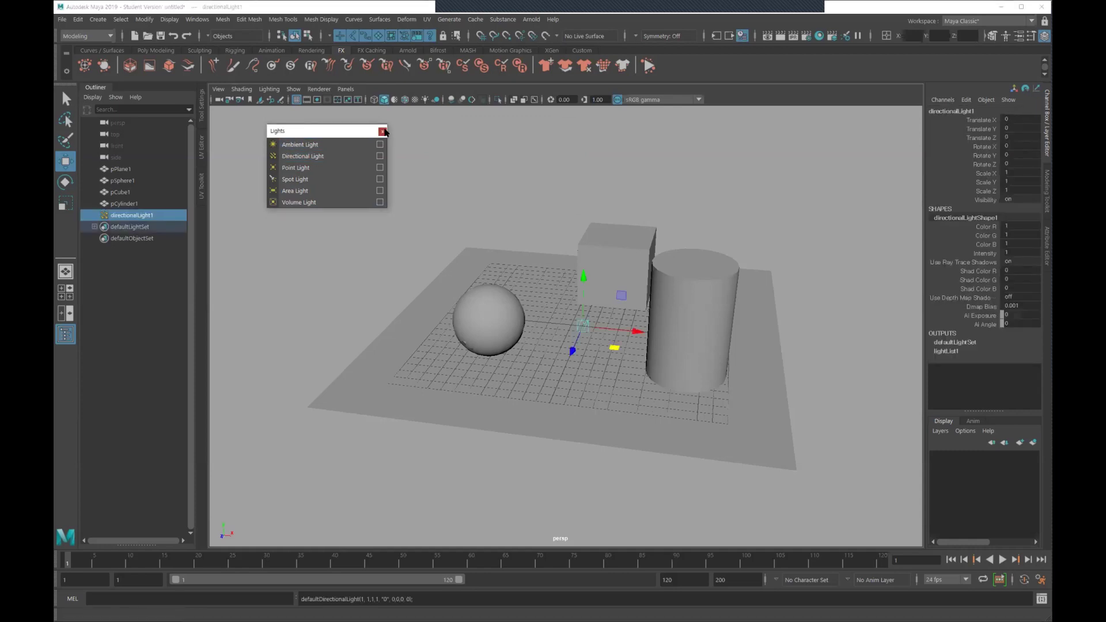
left_click(384, 132)
mouse_move(516, 234)
left_mouse_down("alt")
mouse_move(523, 247)
mouse_move(481, 217)
mouse_move(552, 219)
left_mouse_up("alt")
left_click(150, 217)
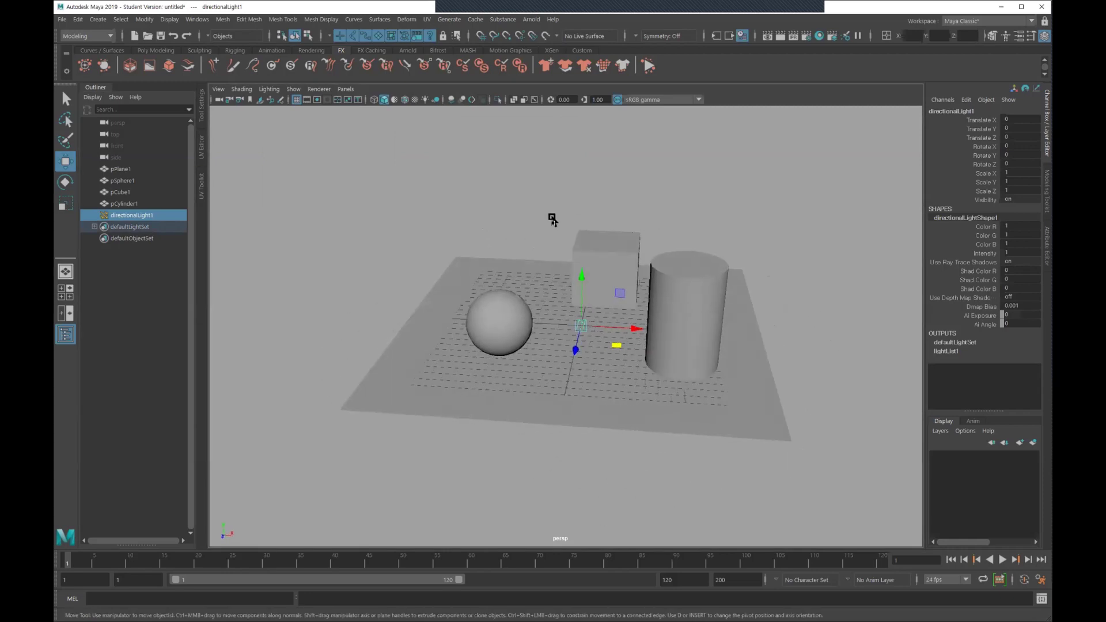
mouse_move(582, 275)
left_mouse_down()
mouse_move(576, 167)
mouse_move(599, 268)
mouse_move(605, 209)
mouse_move(622, 180)
left_mouse_up()
Tilt the light to -28.09 on X and shade the viewport with the scene's lights
key("e")
mouse_move(553, 280)
left_mouse_down("alt")
mouse_move(634, 308)
mouse_move(713, 276)
left_mouse_up("alt")
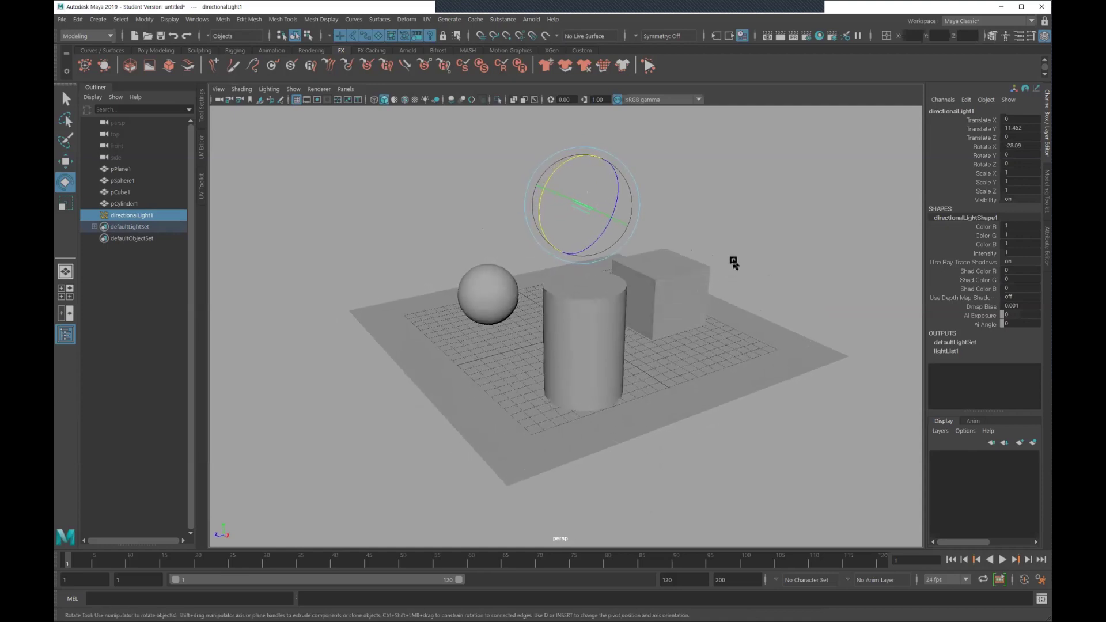
key("4")
key("6")
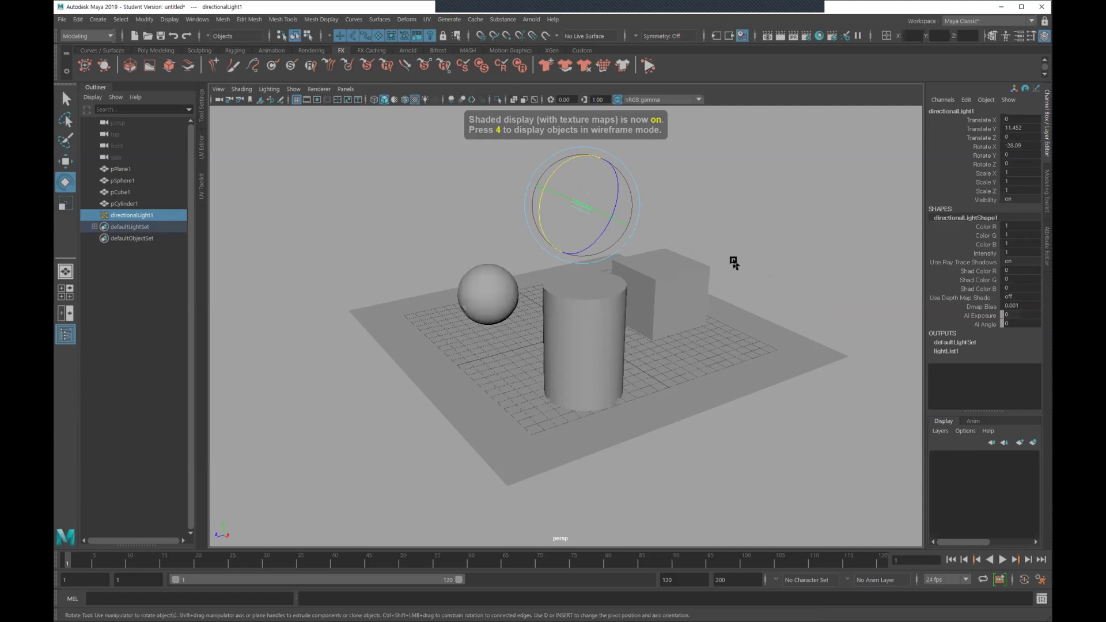
key("7")
mouse_move(731, 266)
left_mouse_down("alt")
mouse_move(734, 247)
mouse_move(766, 255)
mouse_move(742, 239)
mouse_move(752, 247)
left_mouse_up("alt")
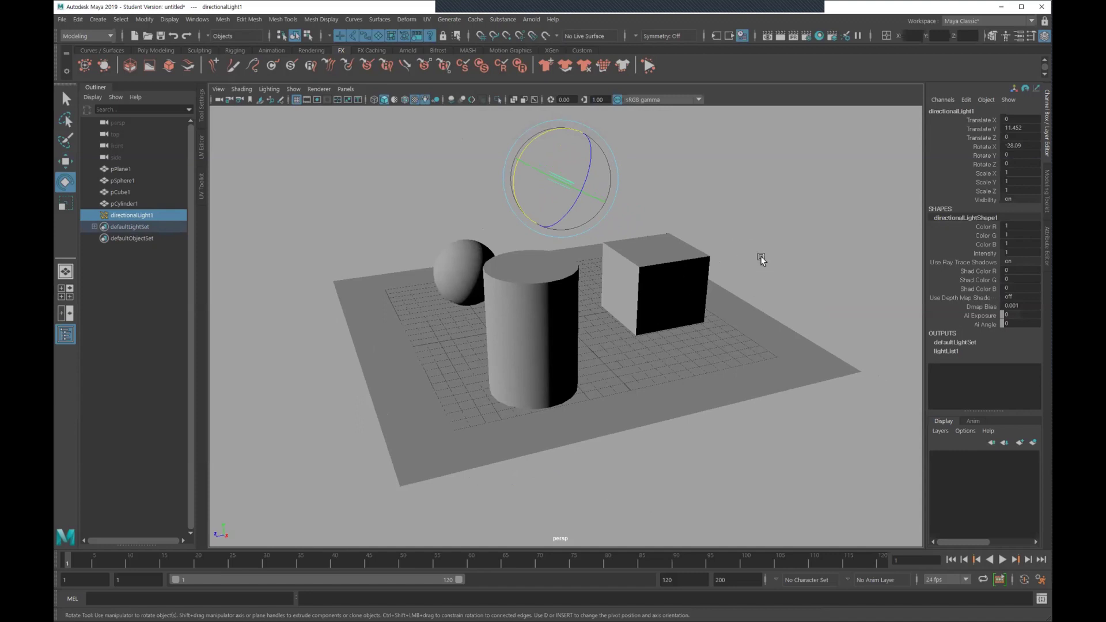
Cycle the viewport background to black with Alt+B
key("alt+b")
key("alt+b")
key("alt+b")
key("alt+b")
key("alt+b")
key("alt+b")
key("alt+b")
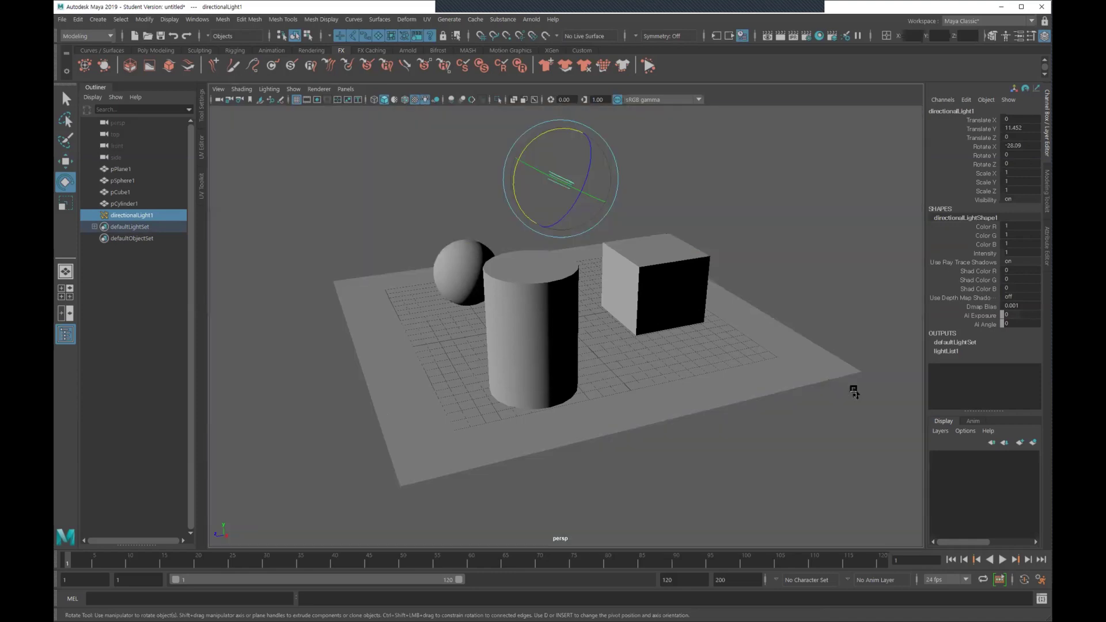
key("alt+b")
key("alt+b")
key("alt+b")
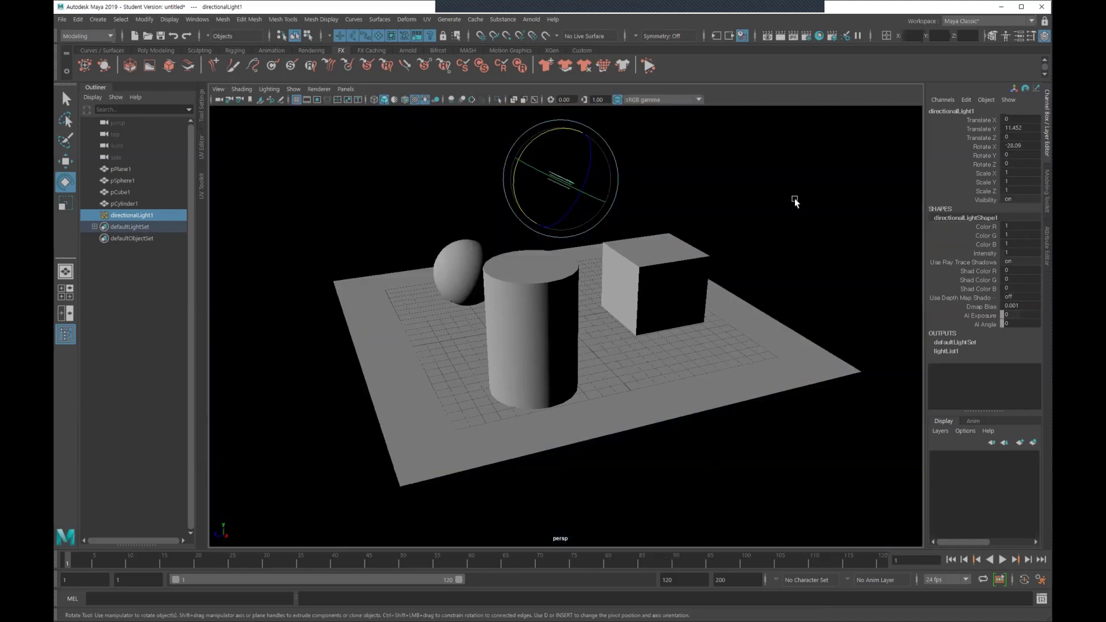
left_click_drag(753, 264, 634, 277, "alt")
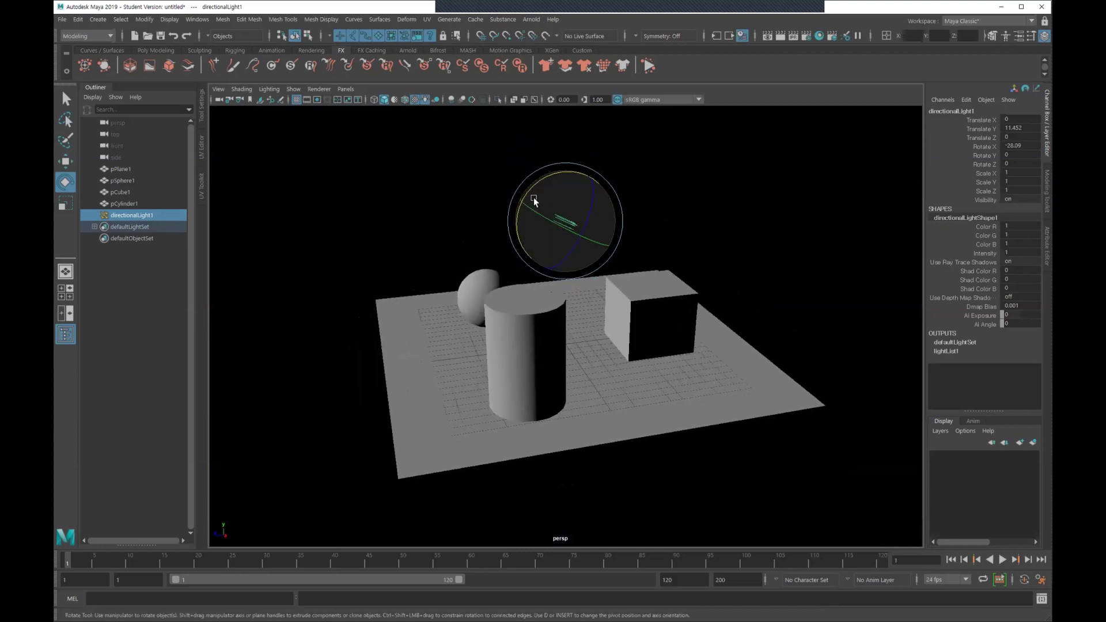
Re-tilt the directional light to -21.138 on X and move it to 13.651 up, 4.197 along Z
left_click_drag(542, 186, 565, 142)
key("w")
left_click_drag(511, 201, 463, 202)
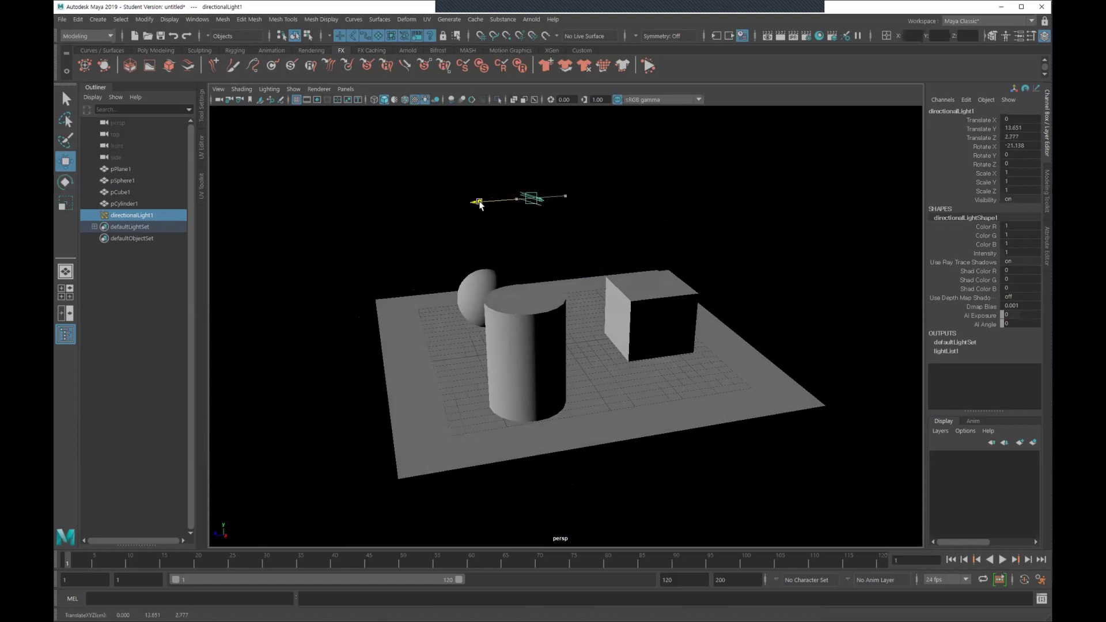
right_click_drag(547, 245, 588, 268, "alt")
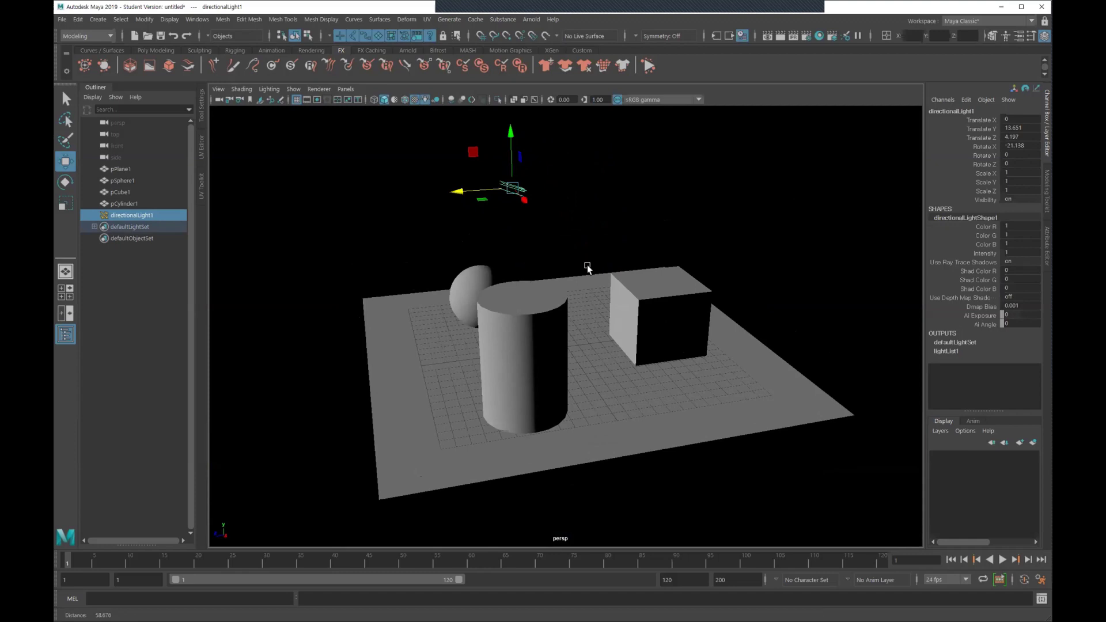
left_click(616, 427)
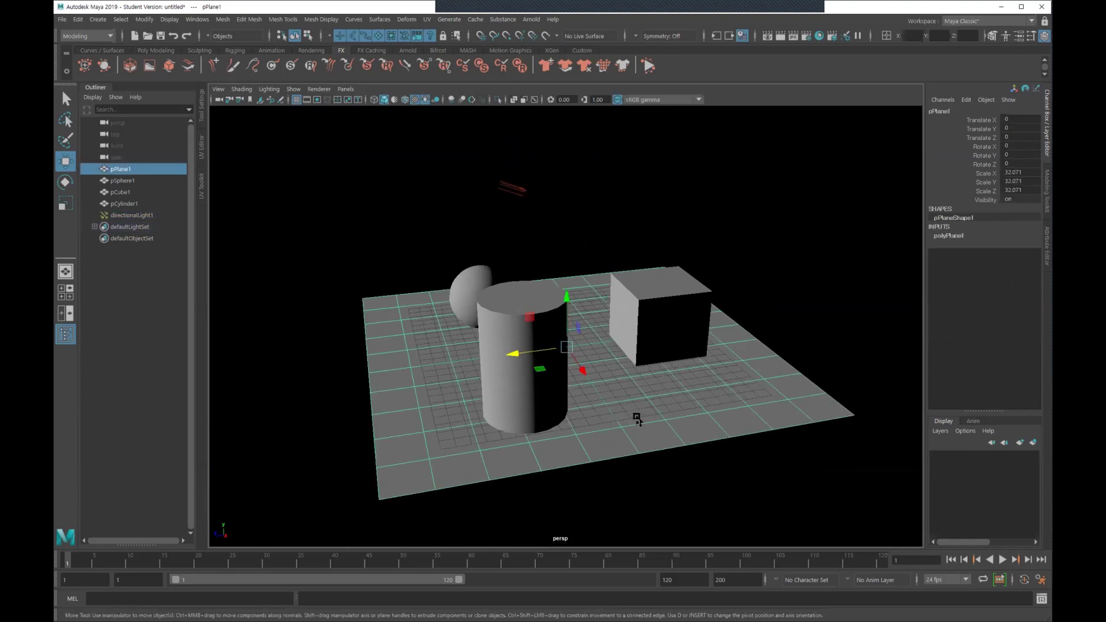
left_click_drag(617, 412, 639, 380, "alt")
left_click(669, 339)
left_click(510, 357)
left_click(494, 279)
left_click_drag(599, 334, 620, 328, "alt")
left_click(610, 404)
left_click_drag(610, 404, 595, 399, "alt")
key("q")
mouse_move(582, 357)
left_mouse_down("alt")
mouse_move(578, 370)
mouse_move(572, 313)
left_mouse_up("alt")
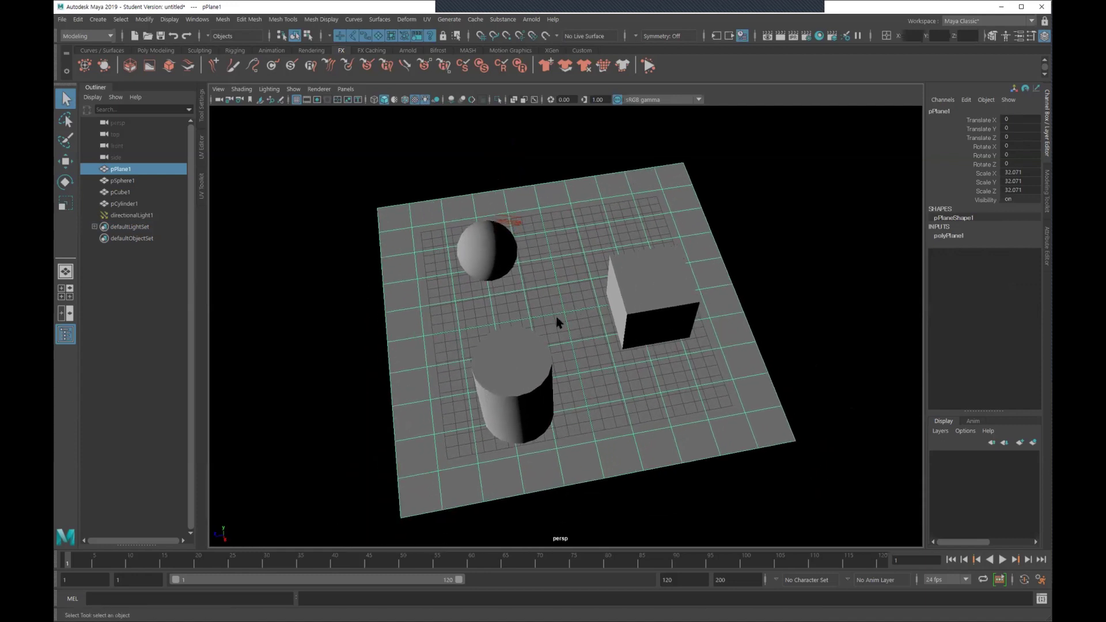
mouse_move(553, 311)
left_mouse_down("alt")
mouse_move(598, 311)
mouse_move(607, 198)
left_mouse_up("alt")
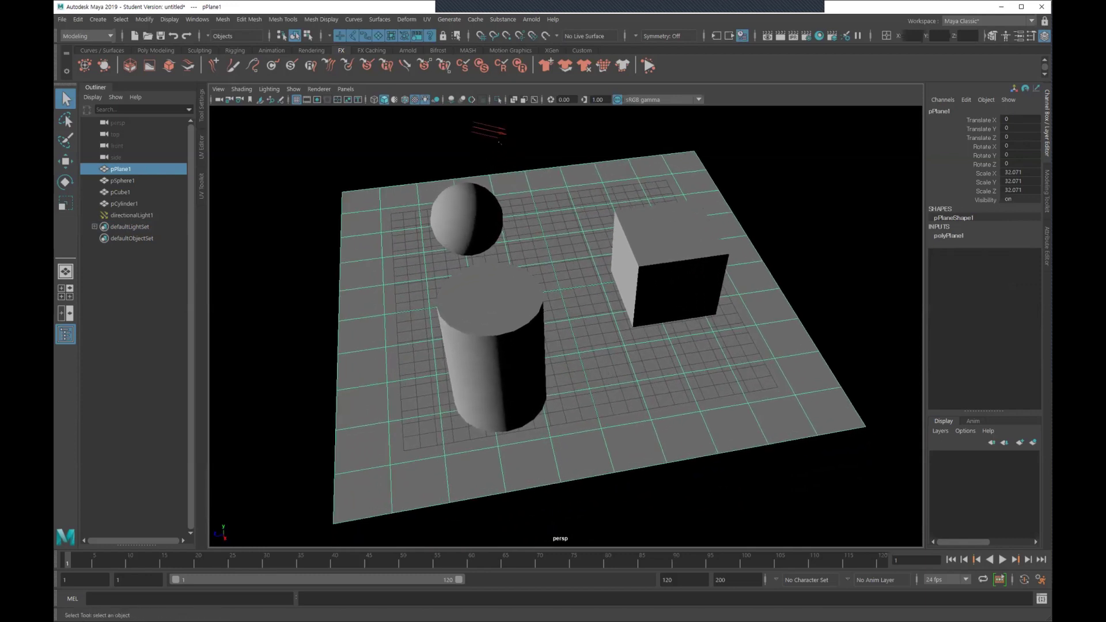
left_click(499, 142)
mouse_move(592, 239)
left_mouse_down("alt")
mouse_move(597, 208)
mouse_move(550, 201)
mouse_move(554, 180)
mouse_move(582, 284)
mouse_move(641, 204)
left_mouse_up("alt")
key("e")
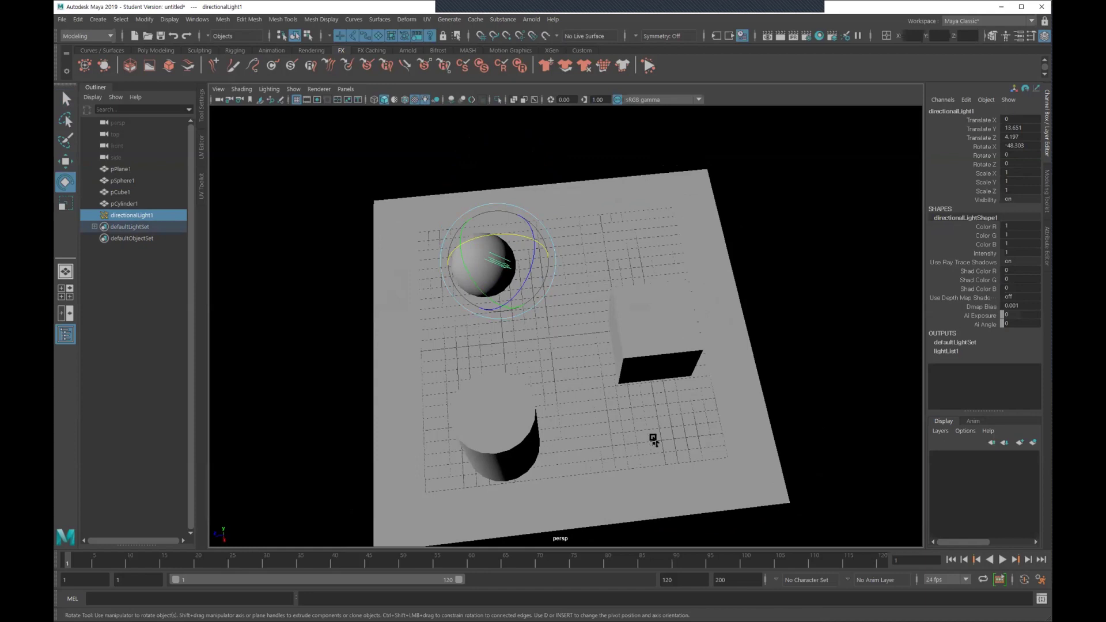
left_click_drag(617, 317, 578, 318, "alt")
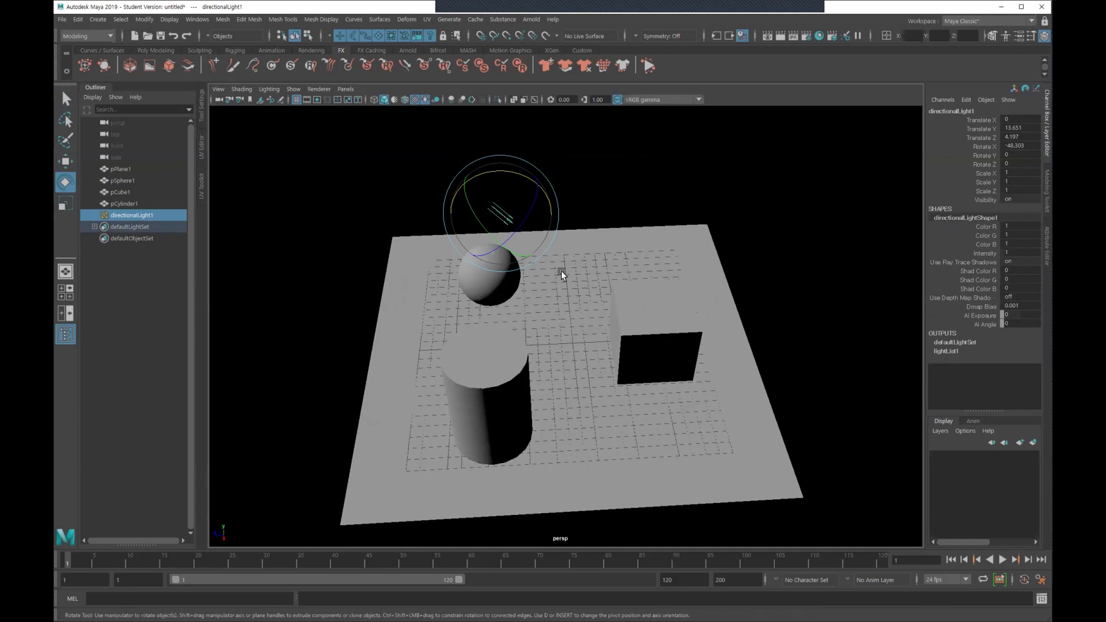
left_click_drag(571, 279, 575, 276, "alt")
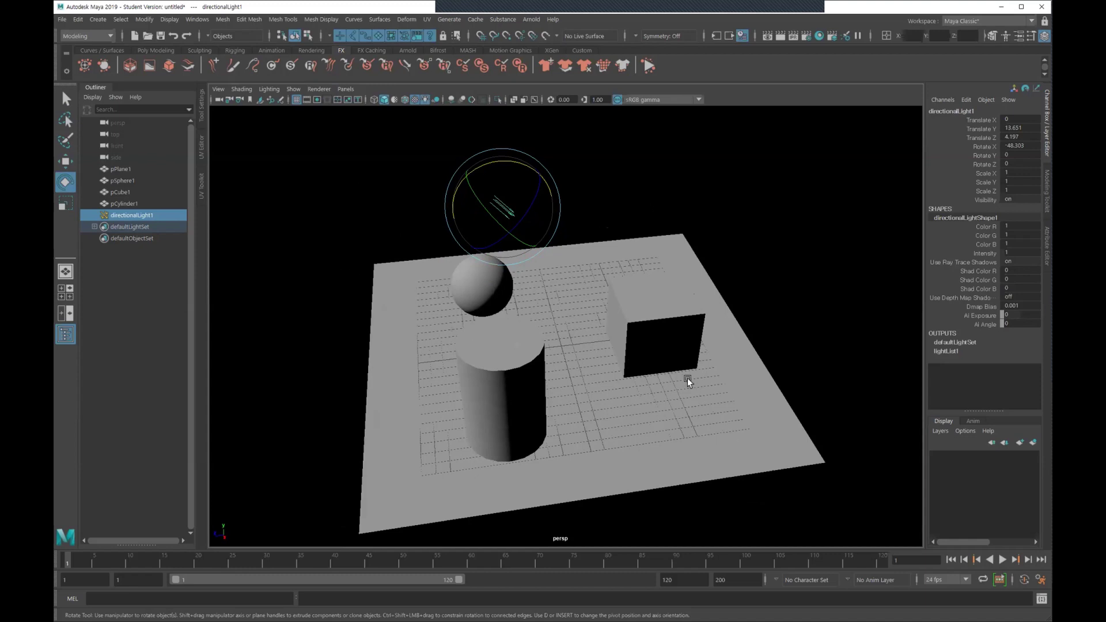
left_click_drag(686, 378, 611, 271, "alt")
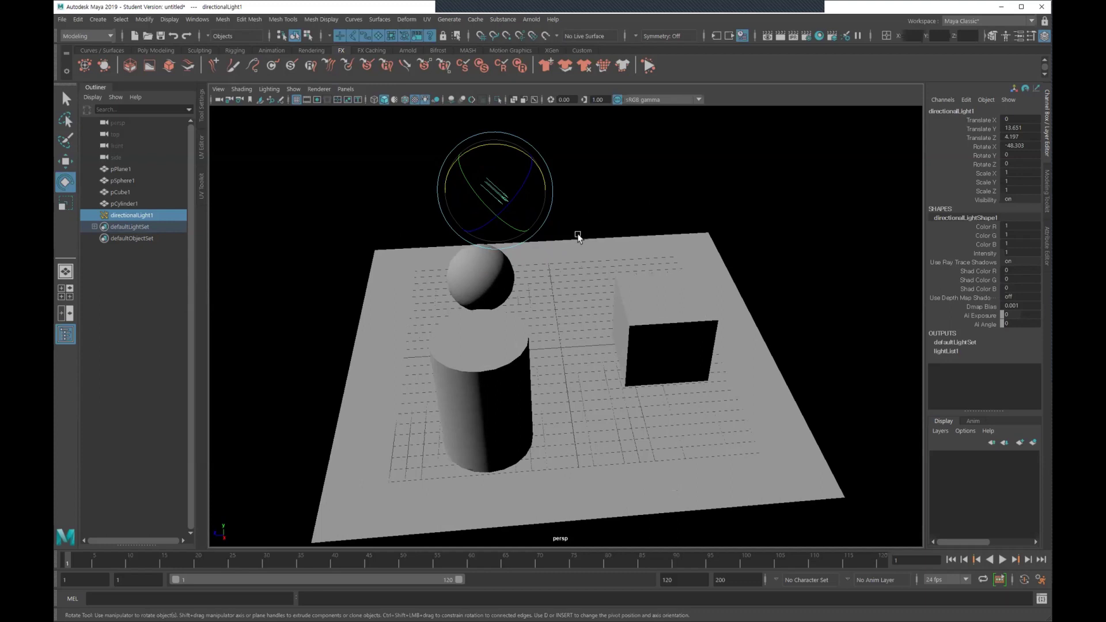
mouse_move(578, 235)
left_mouse_down("alt")
mouse_move(600, 240)
mouse_move(586, 235)
left_mouse_up("alt")
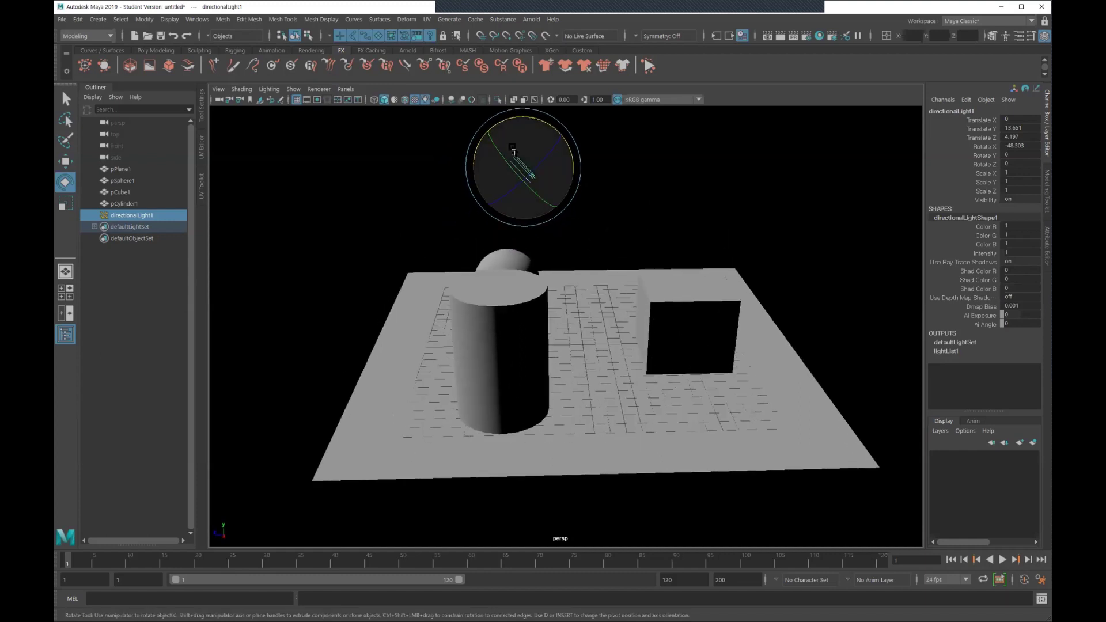
left_click_drag(676, 351, 674, 397, "alt")
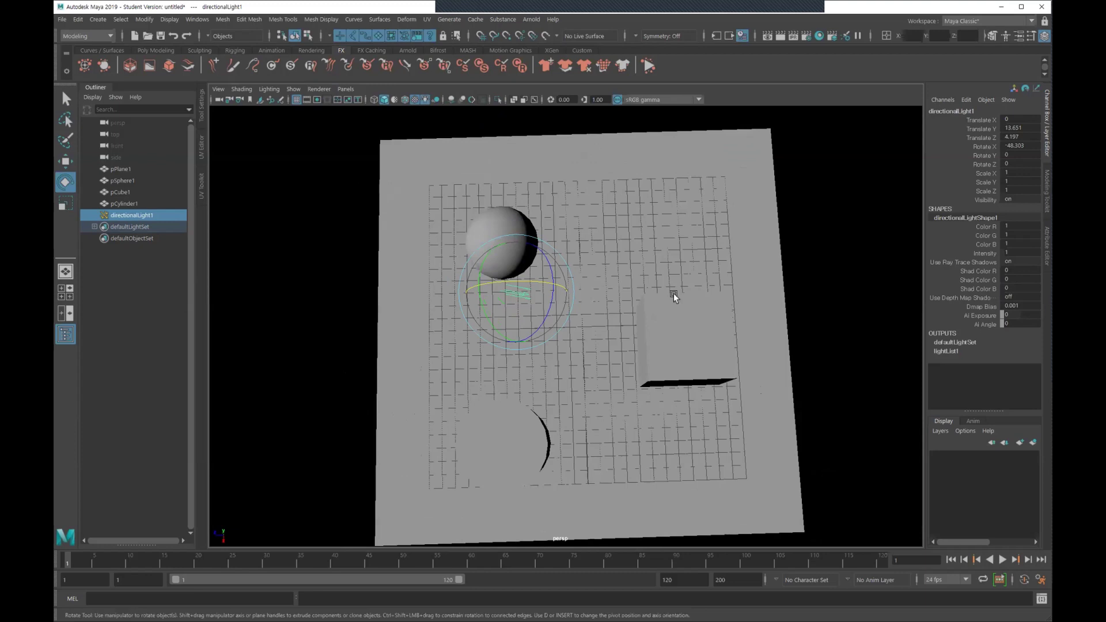
mouse_move(645, 405)
middle_mouse_down("alt")
mouse_move(621, 386)
mouse_move(561, 385)
middle_mouse_up("alt")
left_click_drag(561, 383, 612, 384, "alt")
left_click(614, 336)
left_click(674, 283)
left_click(611, 326)
left_click(661, 298)
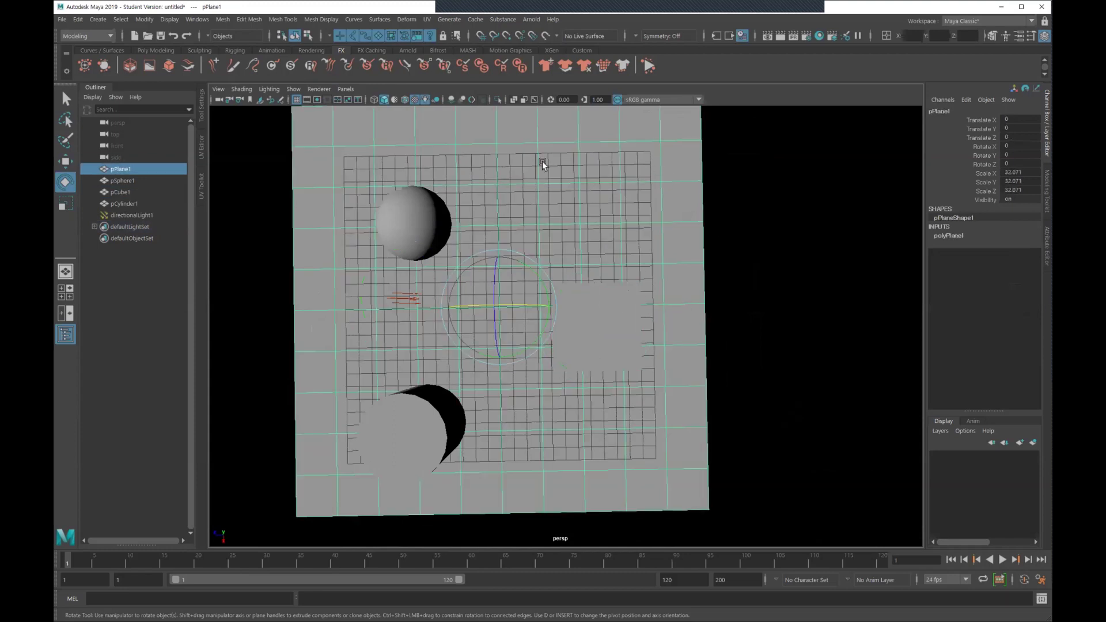
left_click_drag(603, 384, 586, 334, "alt")
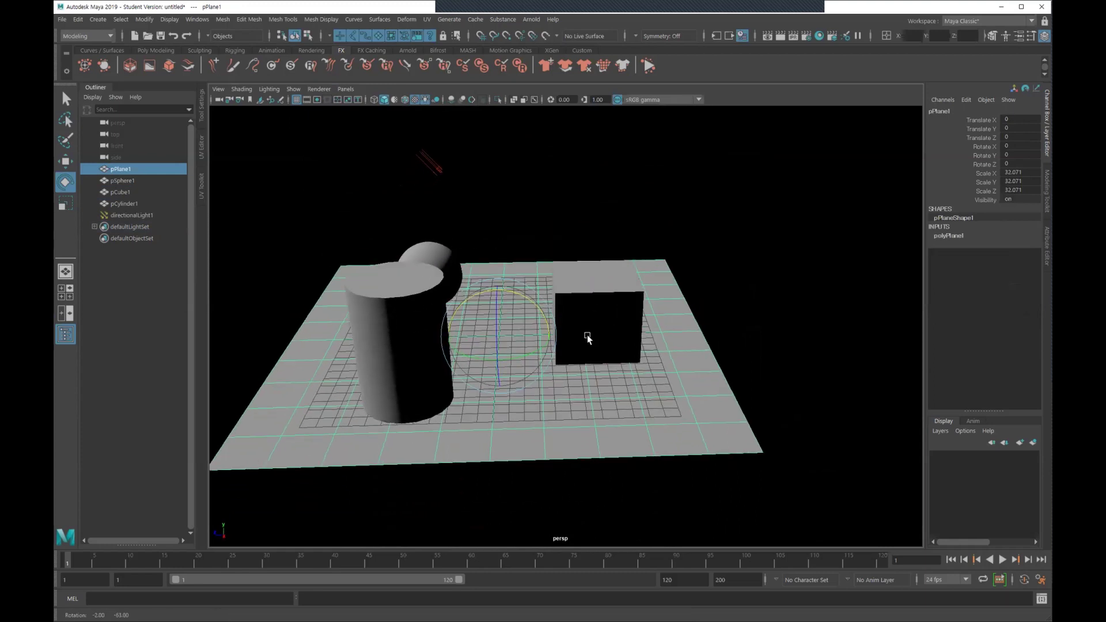
Select the directional light and swing it to about -38 degrees on X
left_click(416, 169)
middle_click_drag(416, 169, 551, 195, "alt")
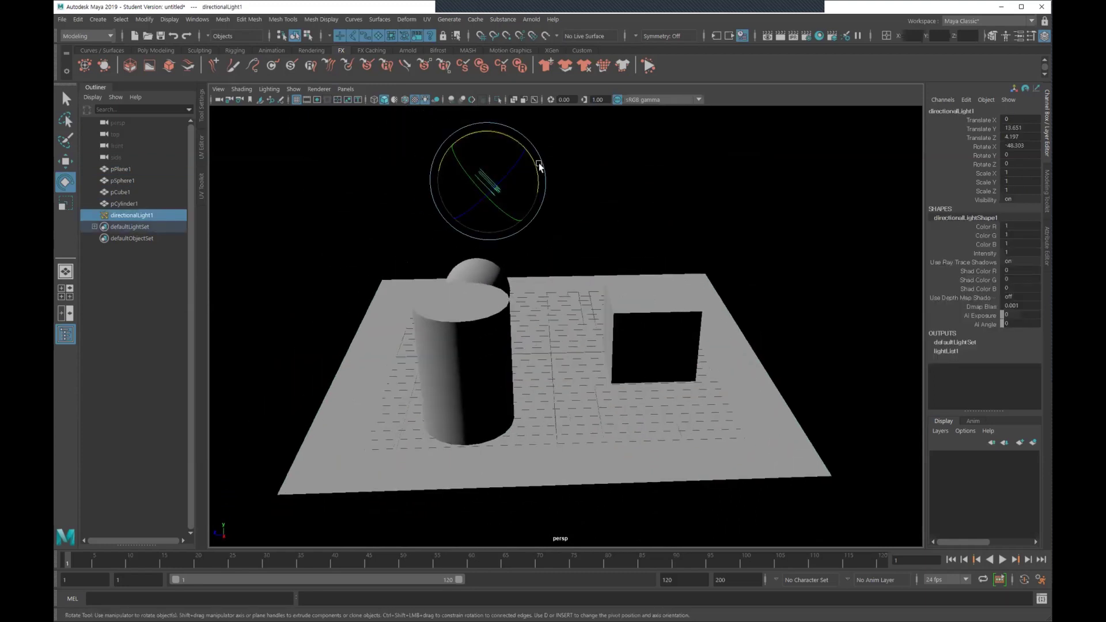
left_click_drag(537, 165, 545, 210)
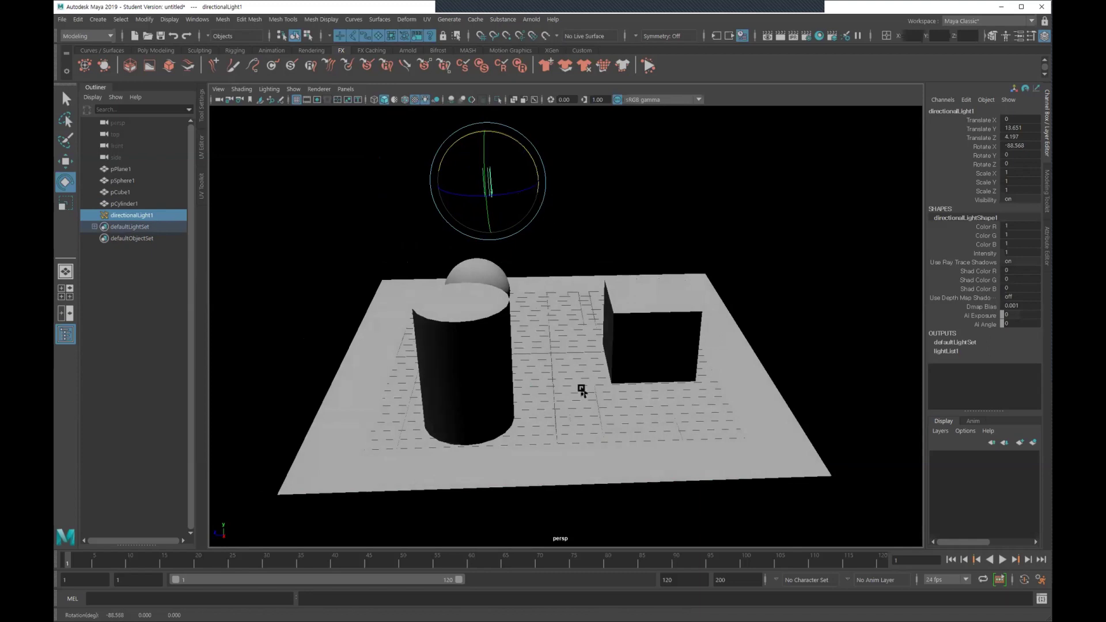
left_click_drag(526, 154, 474, 172)
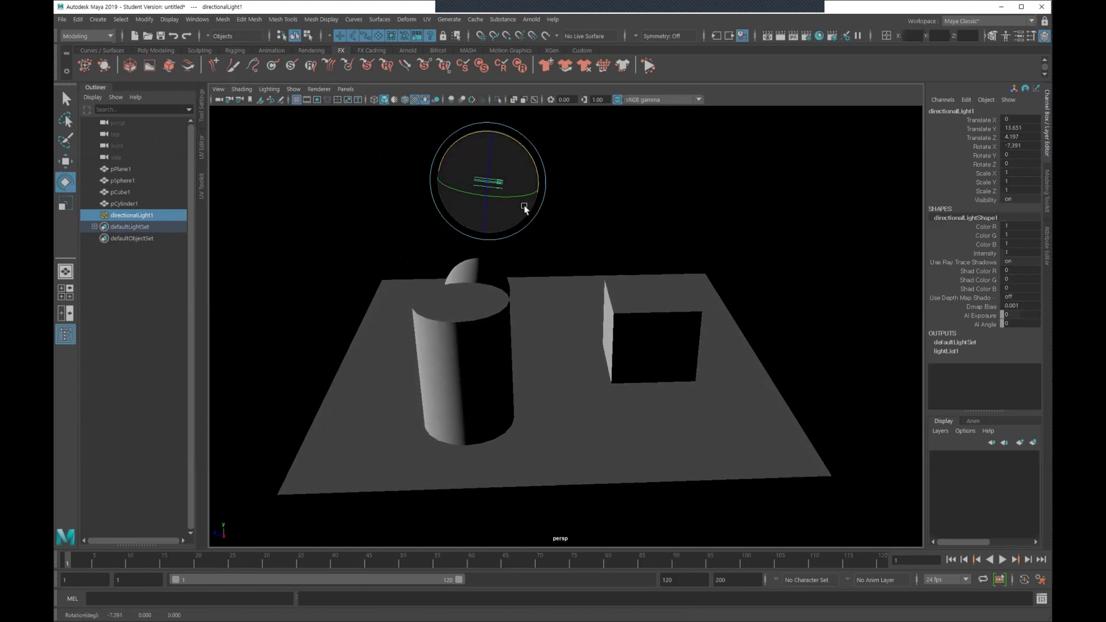
left_click_drag(665, 303, 592, 304, "alt")
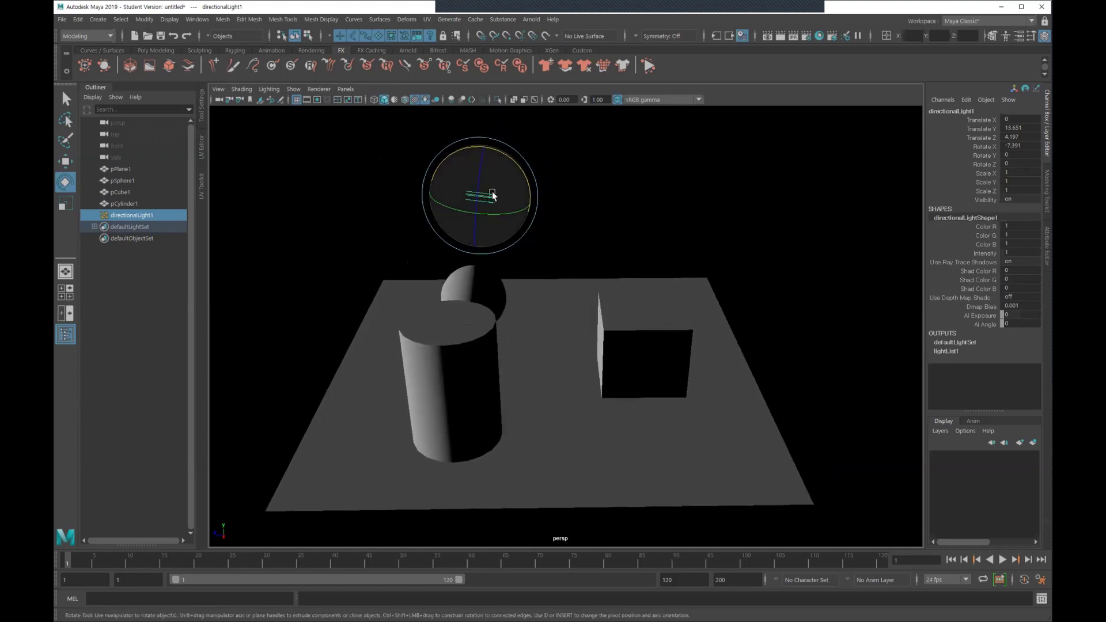
mouse_move(516, 184)
left_mouse_down()
mouse_move(523, 173)
mouse_move(541, 230)
left_mouse_up()
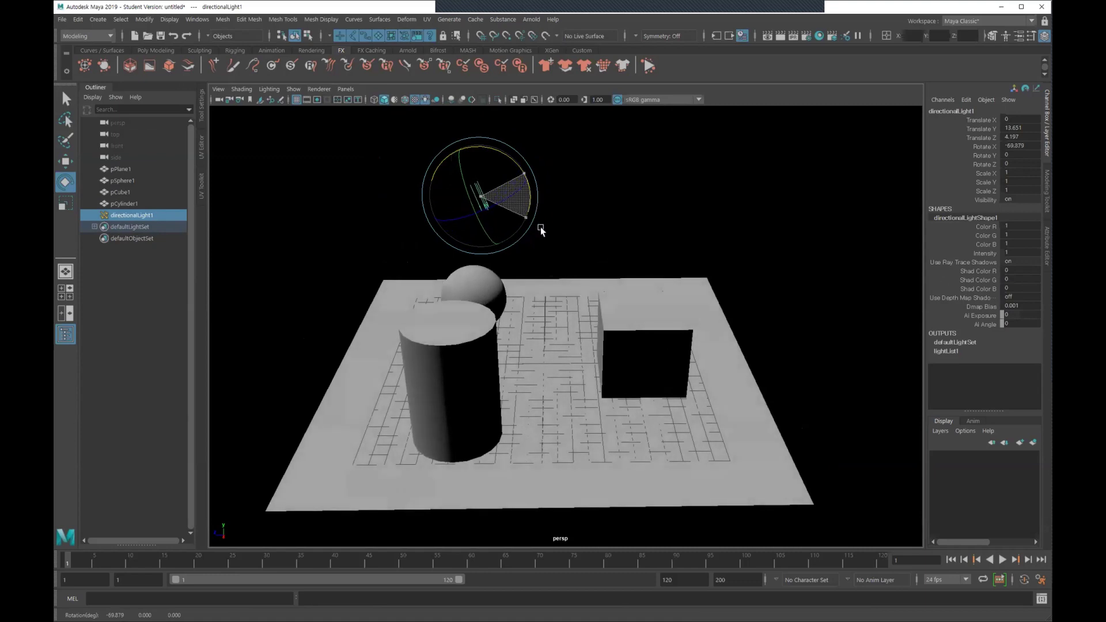
left_click_drag(541, 230, 511, 238)
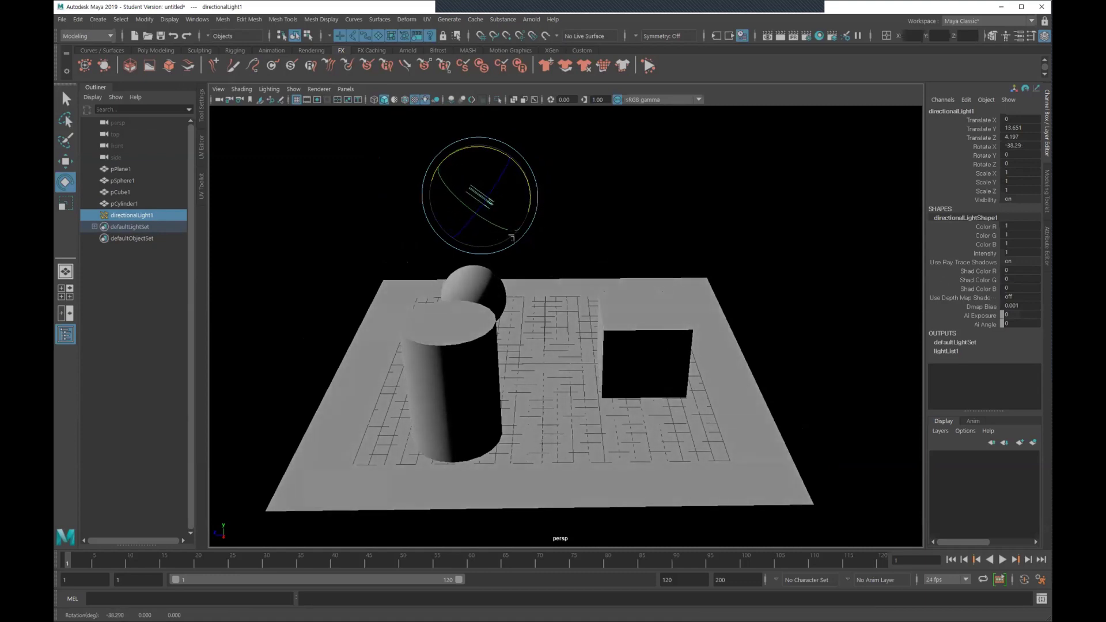
Refine the light's rotation to about -49.6 X, 2.5 Y, -2.3 Z, checking shadows from lower angles
right_click_drag(581, 276, 638, 299, "alt")
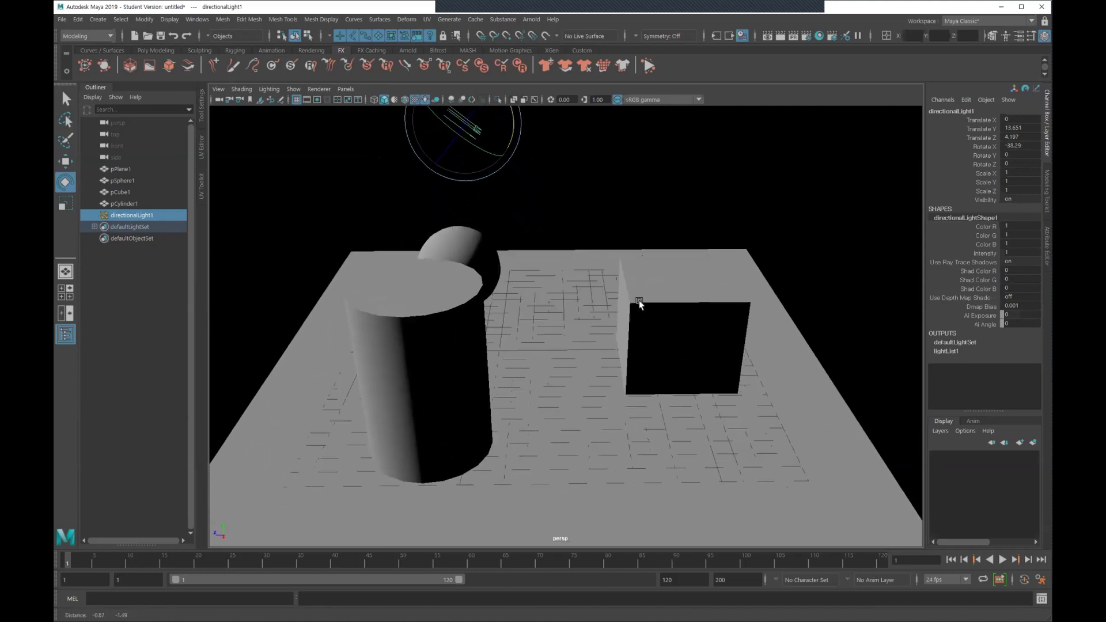
left_click_drag(638, 300, 615, 313, "alt")
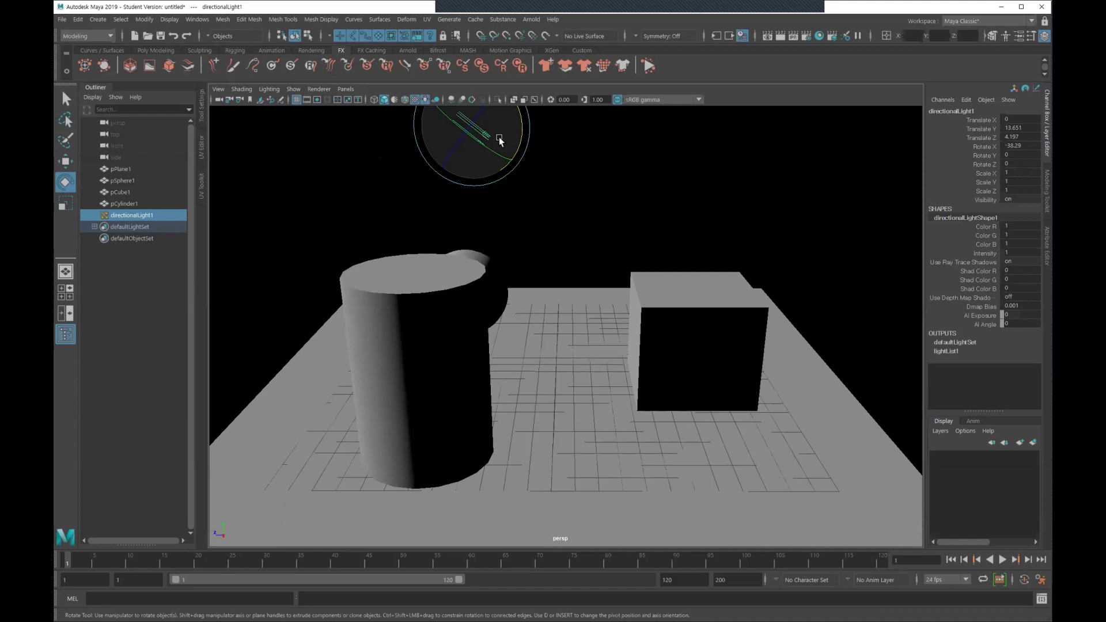
left_click_drag(570, 276, 612, 313, "alt")
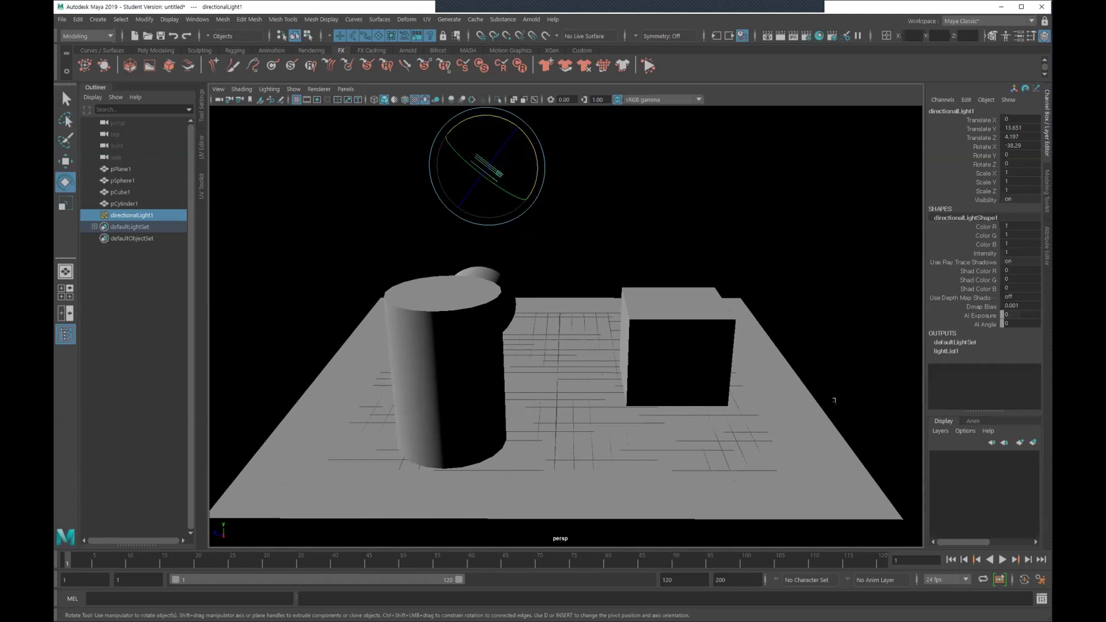
mouse_move(536, 151)
left_mouse_down()
mouse_move(527, 206)
mouse_move(474, 230)
mouse_move(533, 199)
mouse_move(535, 154)
left_mouse_up()
left_click_drag(708, 326, 554, 259, "alt")
mouse_move(499, 209)
left_mouse_down()
mouse_move(505, 229)
mouse_move(493, 191)
left_mouse_up()
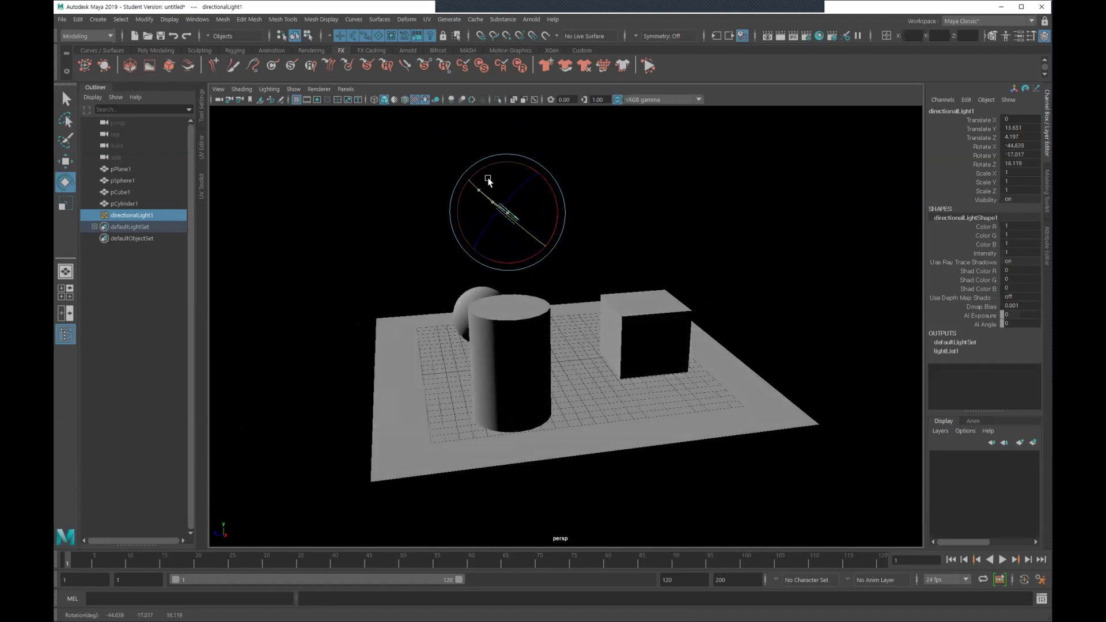
middle_click_drag(672, 301, 665, 326, "alt")
mouse_move(665, 325)
left_mouse_down("alt")
mouse_move(615, 327)
mouse_move(674, 328)
left_mouse_up("alt")
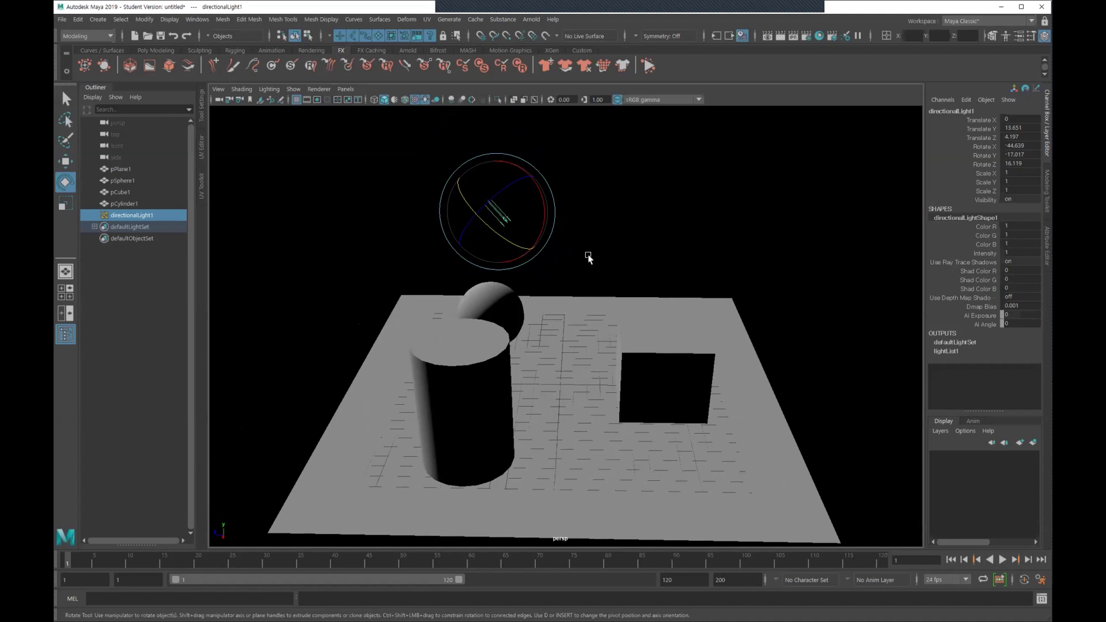
mouse_move(590, 258)
left_mouse_down("alt")
mouse_move(506, 242)
mouse_move(496, 232)
mouse_move(523, 199)
mouse_move(554, 193)
mouse_move(553, 217)
mouse_move(530, 217)
mouse_move(518, 198)
mouse_move(493, 266)
mouse_move(537, 247)
mouse_move(561, 274)
mouse_move(530, 288)
left_mouse_up("alt")
right_click_drag(530, 288, 517, 308, "alt")
scroll(517, 305, "up", 5)
left_click_drag(526, 301, 498, 249, "alt")
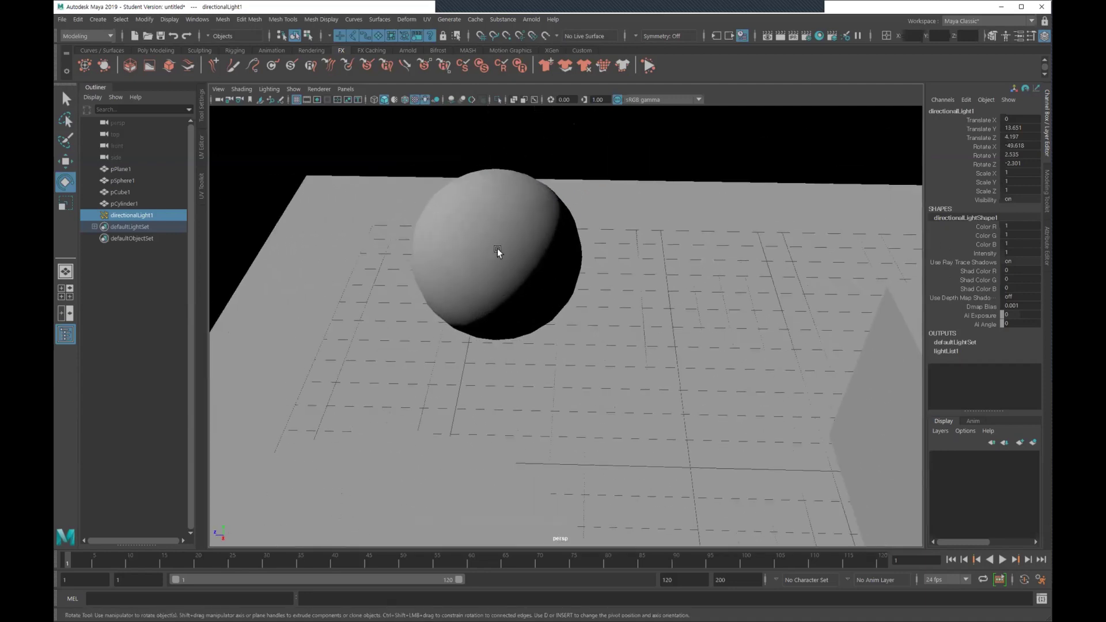
middle_click_drag(662, 296, 704, 370, "alt")
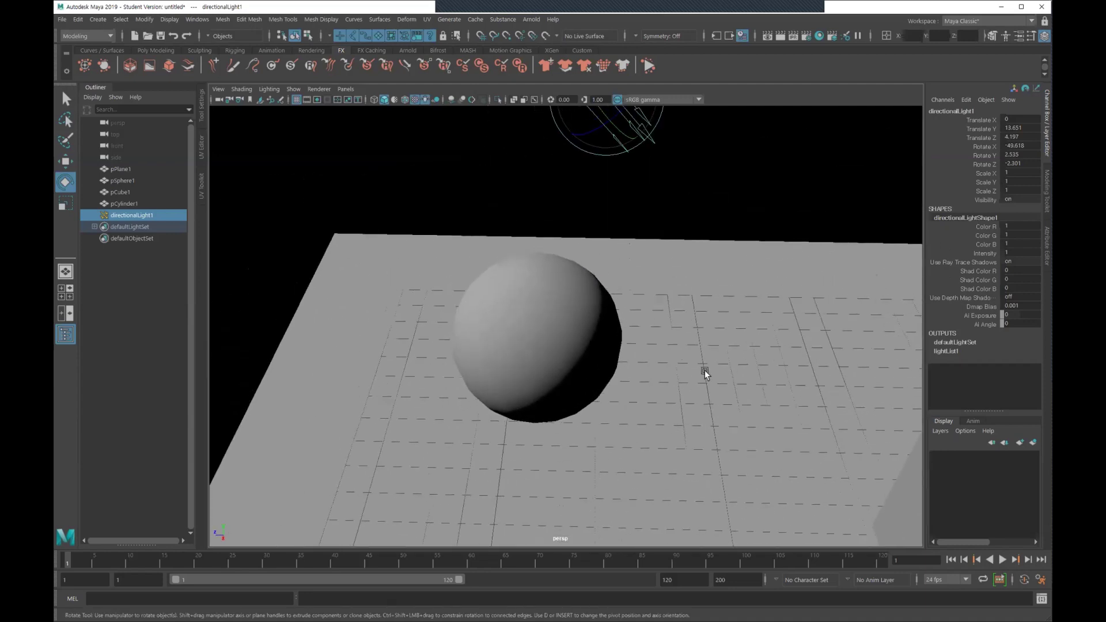
mouse_move(704, 370)
left_mouse_down("alt")
mouse_move(674, 338)
mouse_move(565, 346)
left_mouse_up("alt")
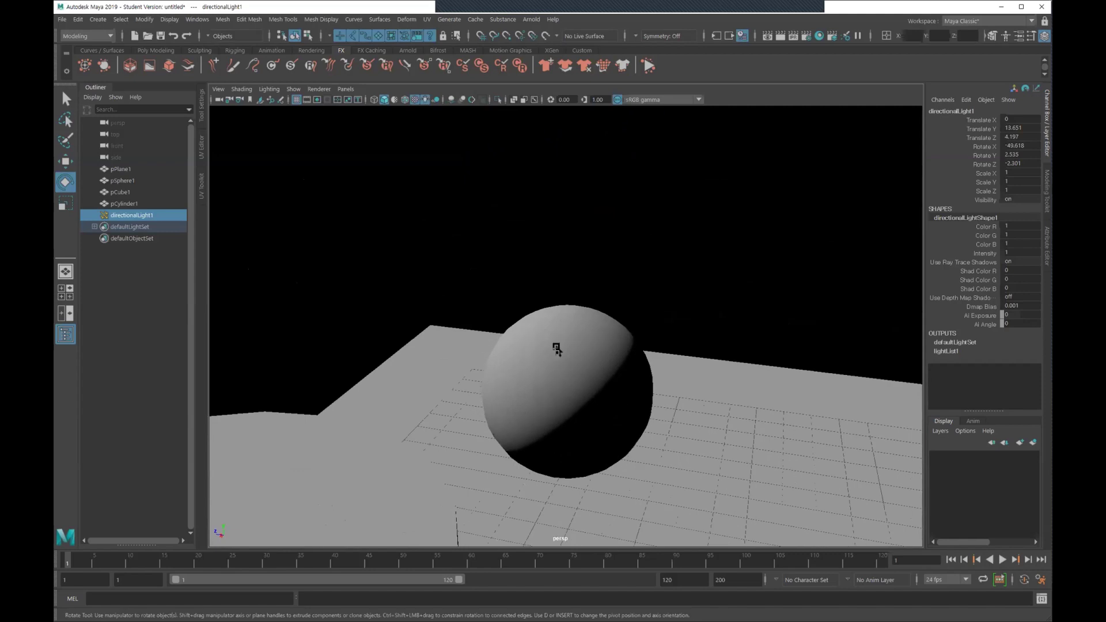
mouse_move(648, 423)
left_mouse_down("alt")
mouse_move(691, 414)
mouse_move(615, 390)
mouse_move(632, 389)
mouse_move(572, 387)
mouse_move(642, 388)
mouse_move(507, 378)
mouse_move(632, 296)
left_mouse_up("alt")
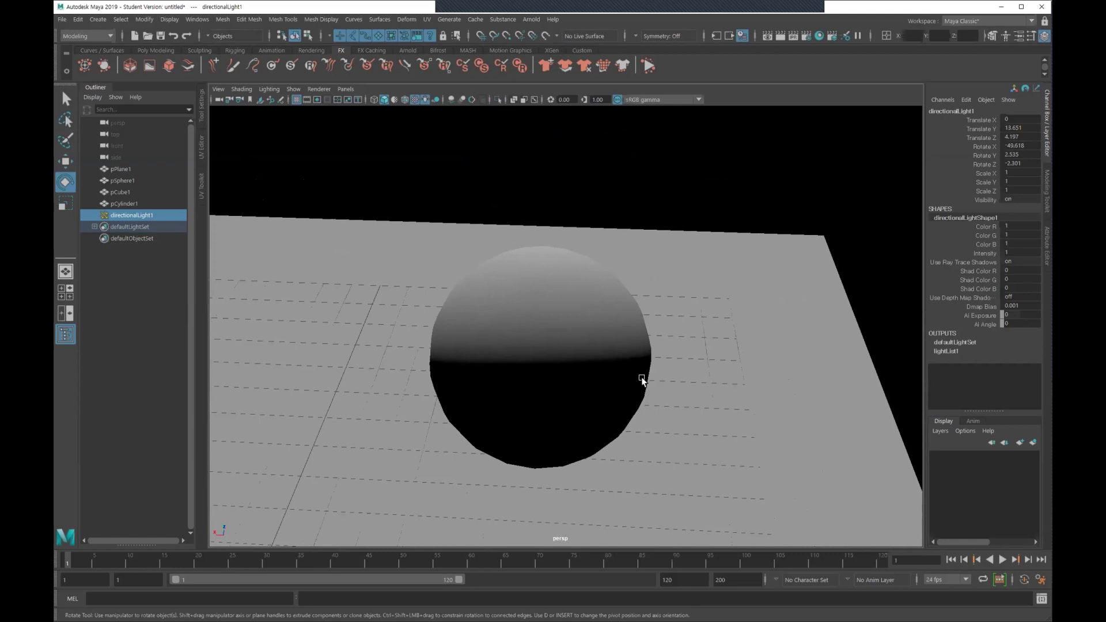
mouse_move(659, 341)
left_mouse_down("alt")
mouse_move(576, 349)
mouse_move(481, 328)
mouse_move(583, 314)
mouse_move(534, 405)
mouse_move(571, 388)
mouse_move(573, 312)
mouse_move(570, 324)
mouse_move(617, 314)
mouse_move(572, 283)
left_mouse_up("alt")
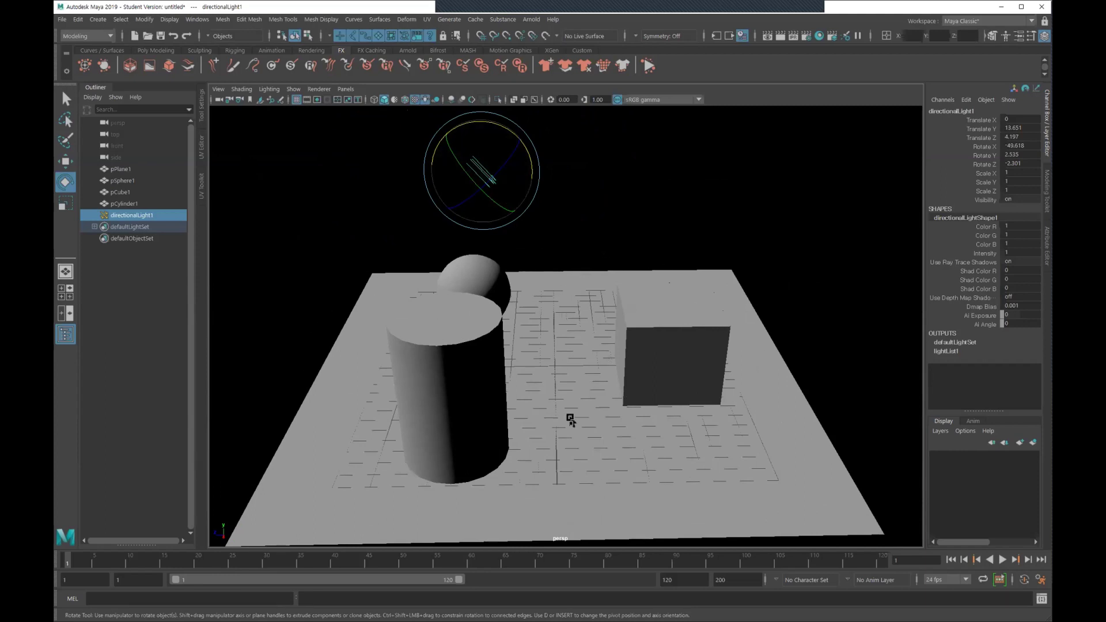
mouse_move(727, 347)
left_mouse_down("alt")
mouse_move(553, 377)
mouse_move(567, 352)
mouse_move(663, 346)
mouse_move(553, 364)
mouse_move(567, 363)
mouse_move(570, 328)
mouse_move(582, 317)
mouse_move(590, 390)
mouse_move(570, 383)
left_mouse_up("alt")
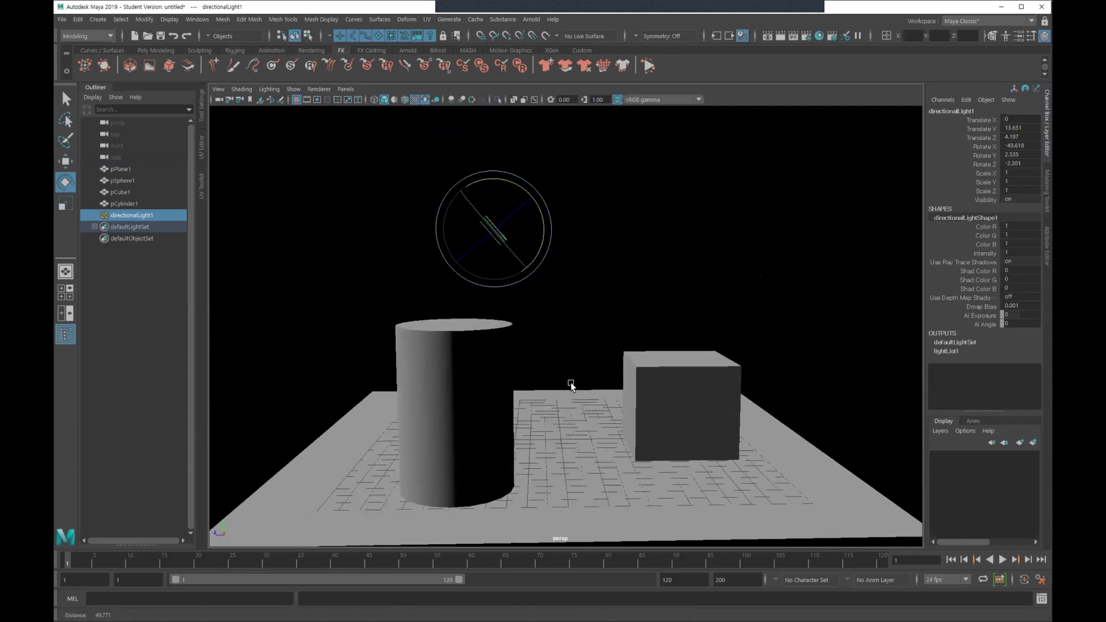
Lower the cube slightly toward the plane with the Move tool
key("w")
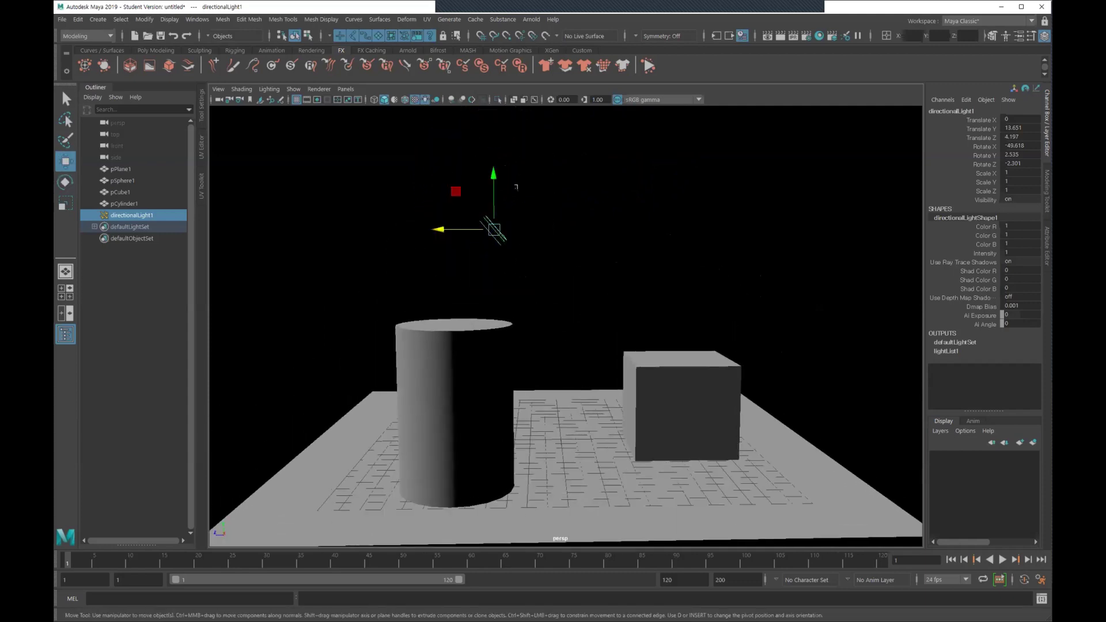
left_click_drag(610, 331, 613, 313, "alt")
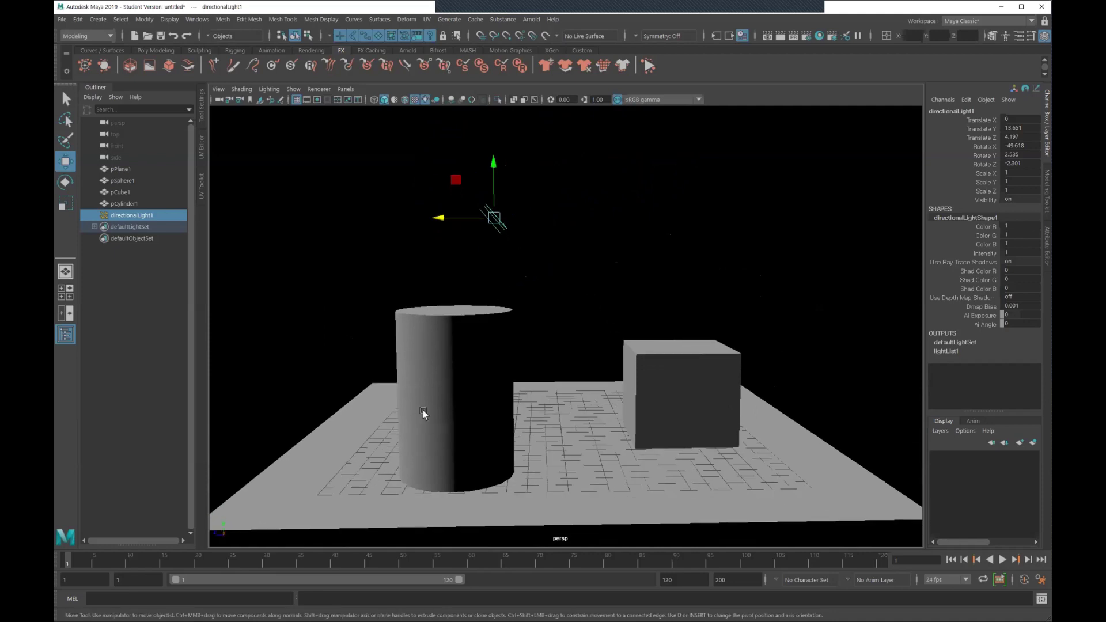
mouse_move(599, 420)
left_mouse_down("alt")
mouse_move(522, 435)
mouse_move(525, 366)
left_mouse_up("alt")
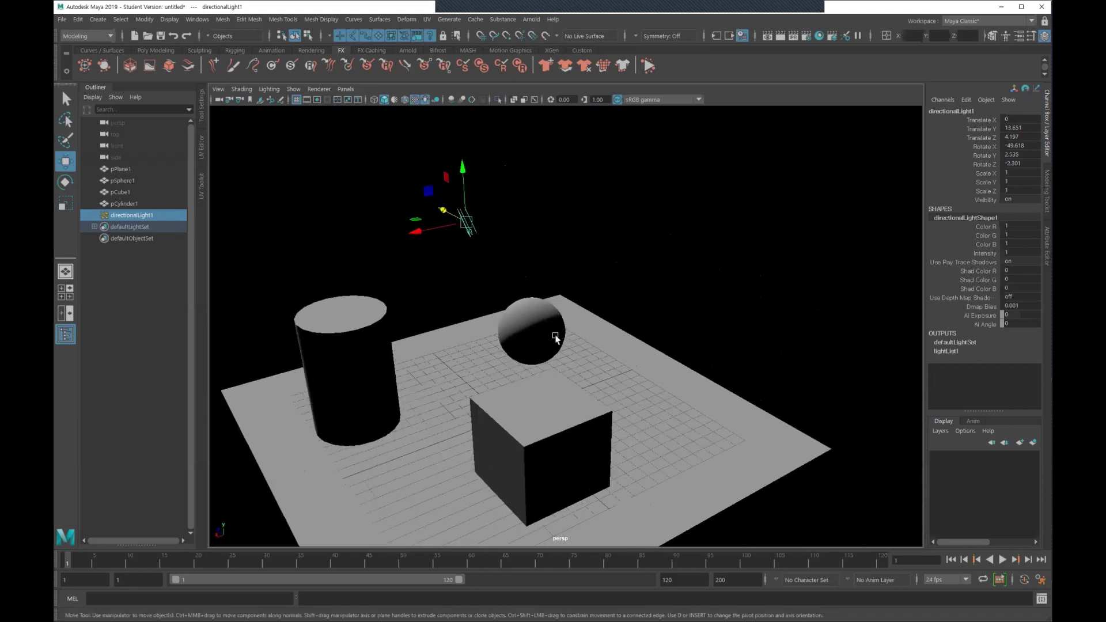
left_click_drag(626, 406, 501, 386, "alt")
left_click(494, 374)
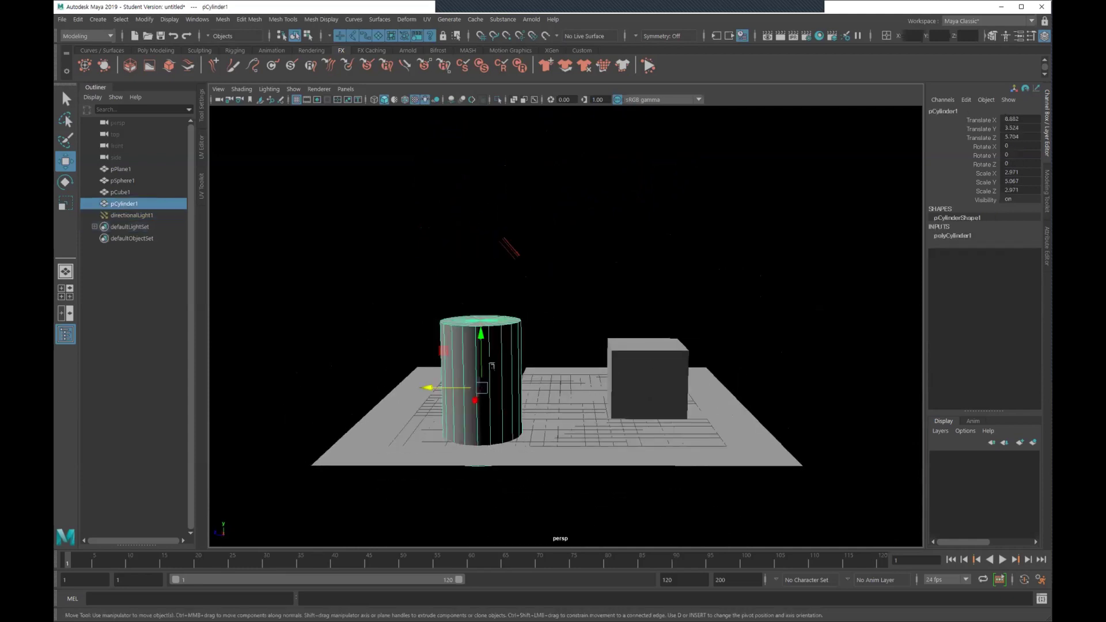
left_click(641, 343)
mouse_move(641, 342)
left_mouse_down()
mouse_move(527, 335)
mouse_move(531, 315)
mouse_move(735, 402)
left_mouse_up()
Reframe the view and clear the selection so nothing is selected
left_click(527, 335)
scroll(531, 316, "down", 2)
scroll(639, 400, "up", 3)
scroll(638, 399, "down", 2)
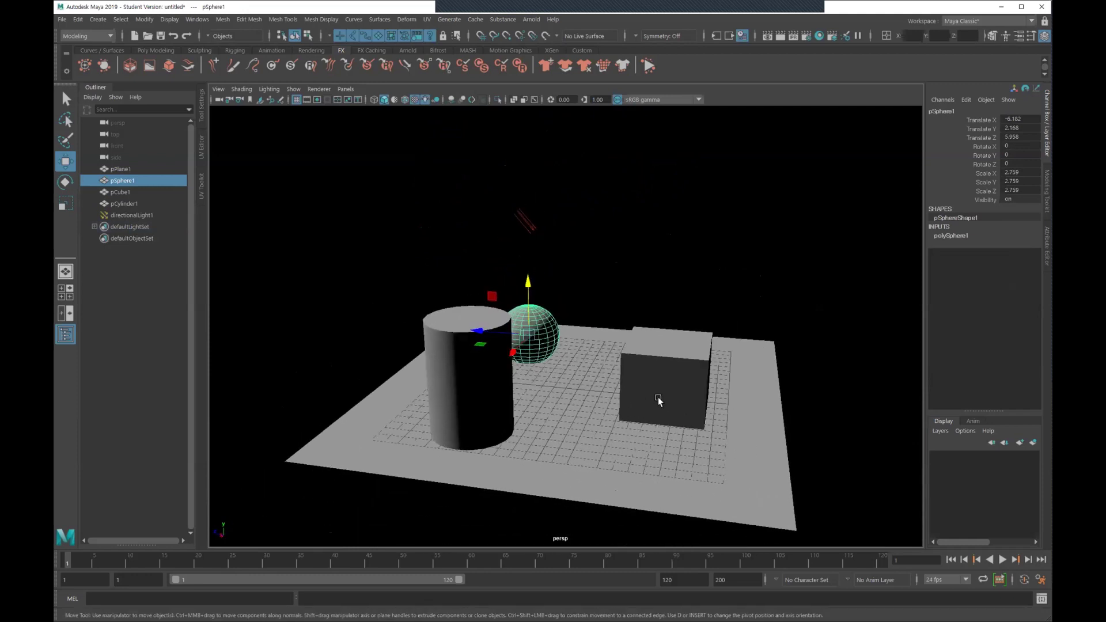
left_click_drag(746, 324, 723, 280, "alt")
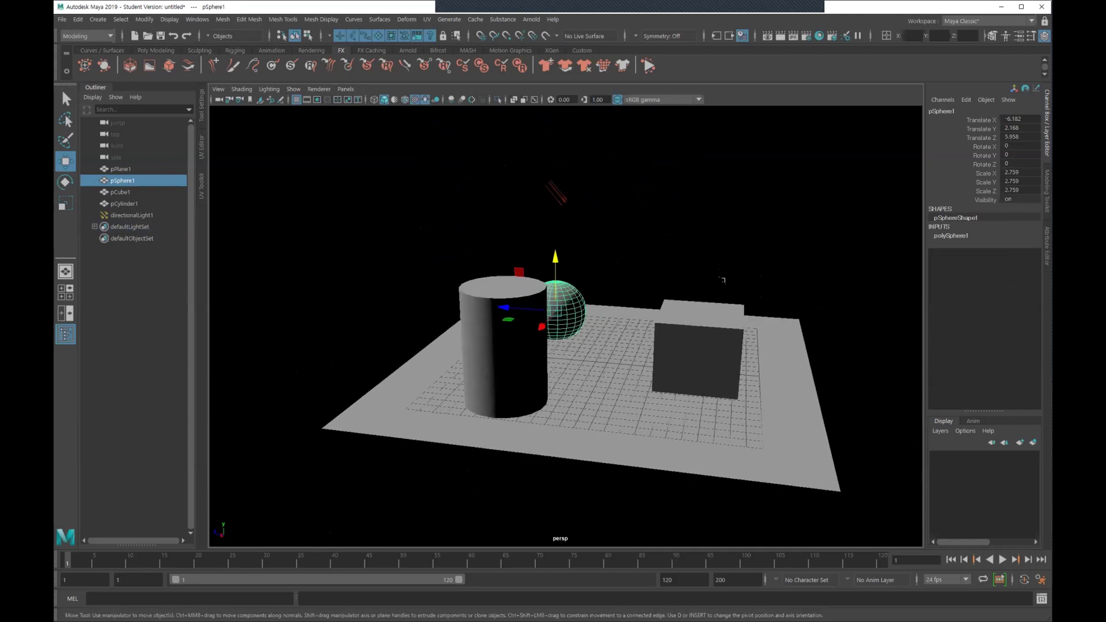
left_click(741, 225)
middle_click_drag(596, 142, 576, 157, "alt")
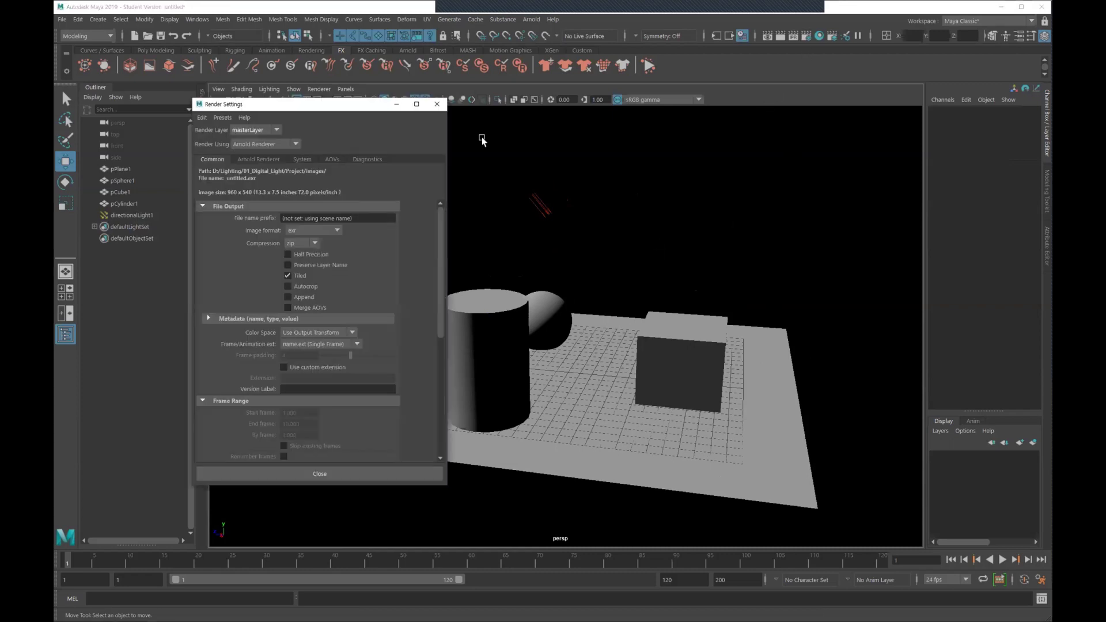
Close the Render Settings window and launch Arnold RenderView from the Arnold menu
left_click_drag(320, 113, 657, 116)
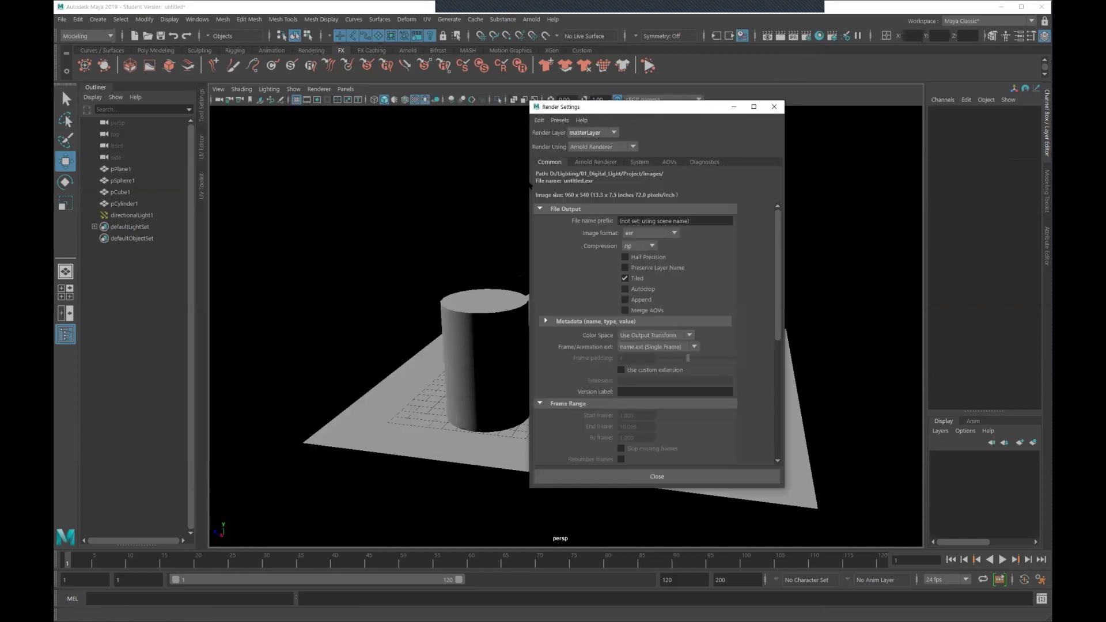
left_click(773, 106)
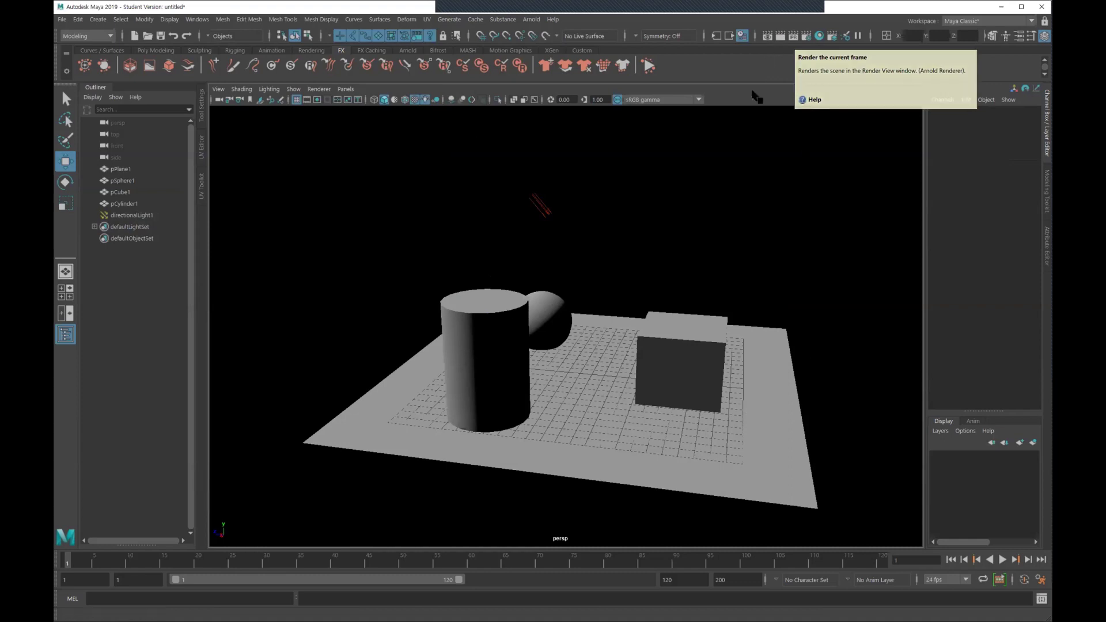
left_click(528, 20)
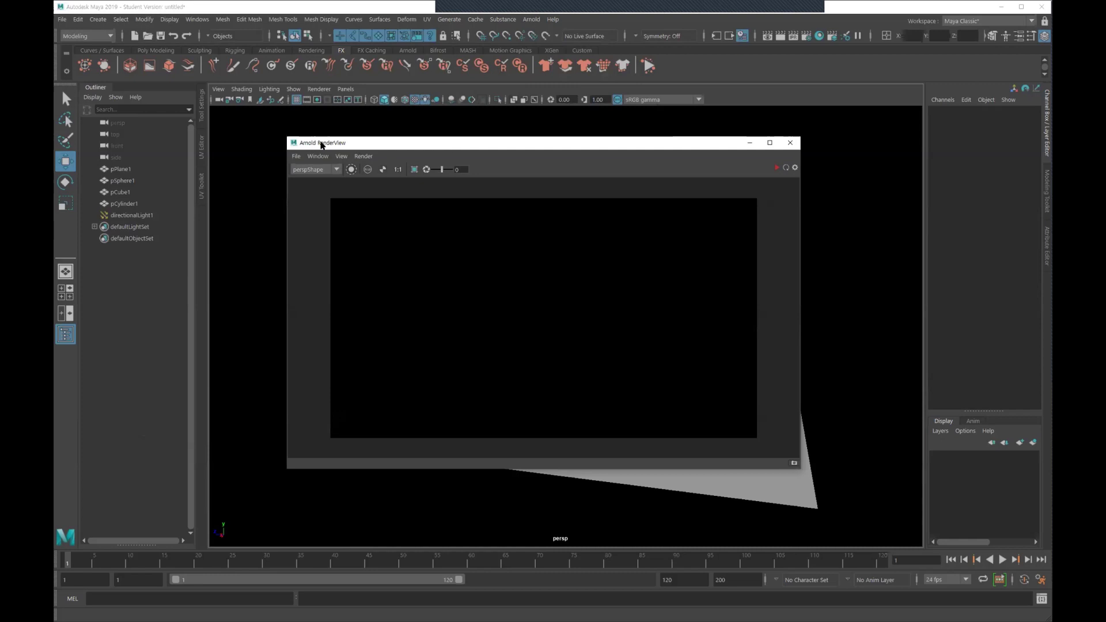
Dock Arnold RenderView beside the perspective viewport, balance the split, and frame the three objects
left_click_drag(322, 144, 249, 137)
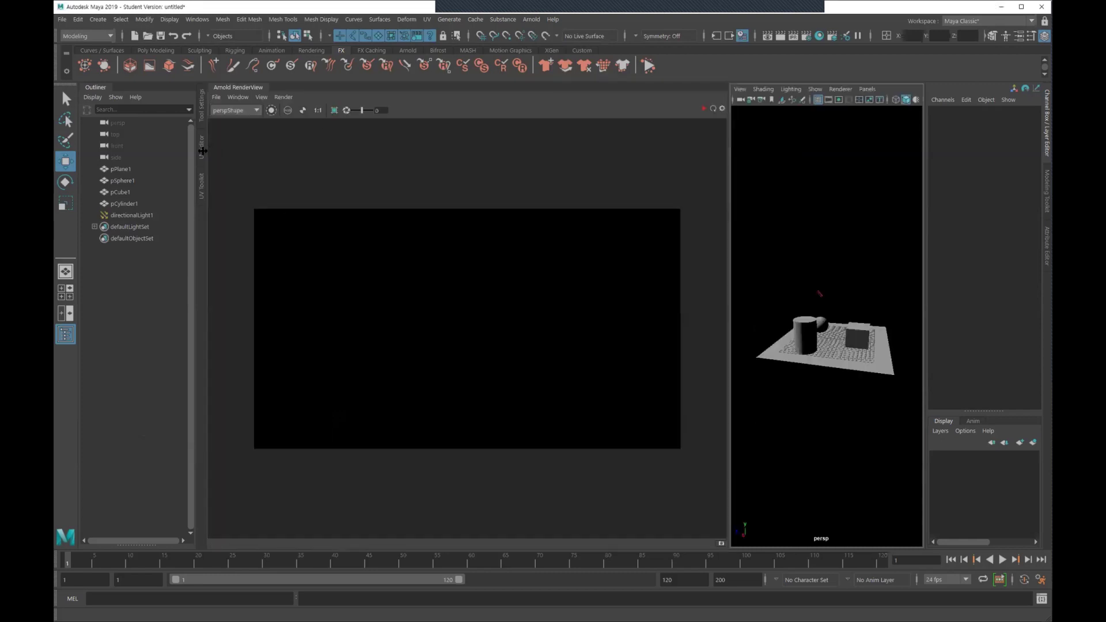
left_click(96, 87)
mouse_move(695, 232)
left_mouse_down()
mouse_move(514, 233)
mouse_move(554, 236)
left_mouse_up()
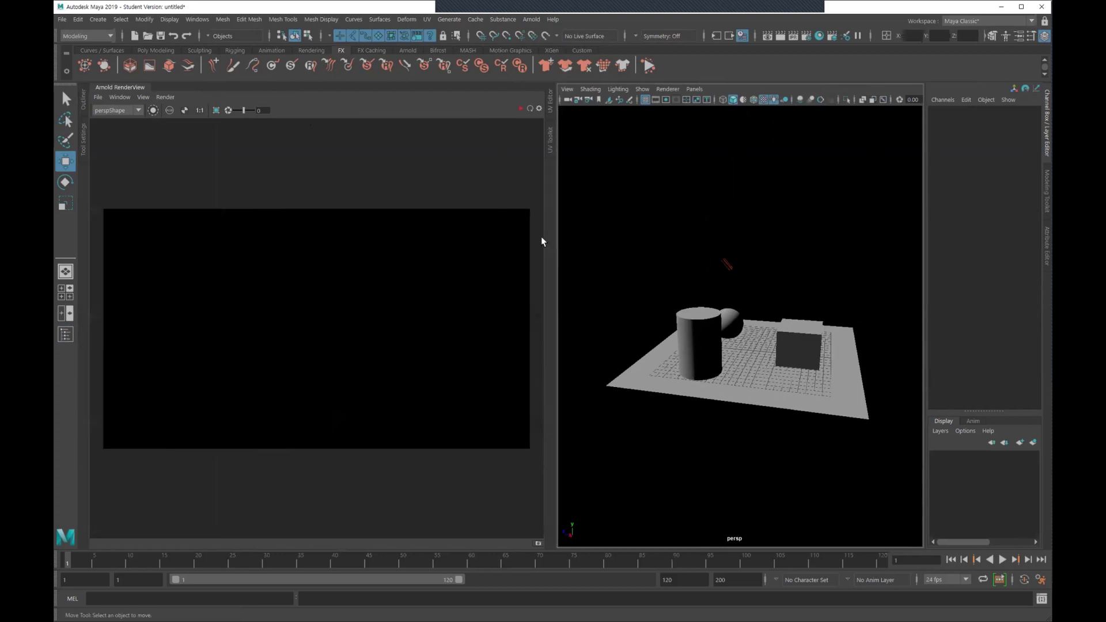
right_click_drag(773, 222, 749, 206, "alt")
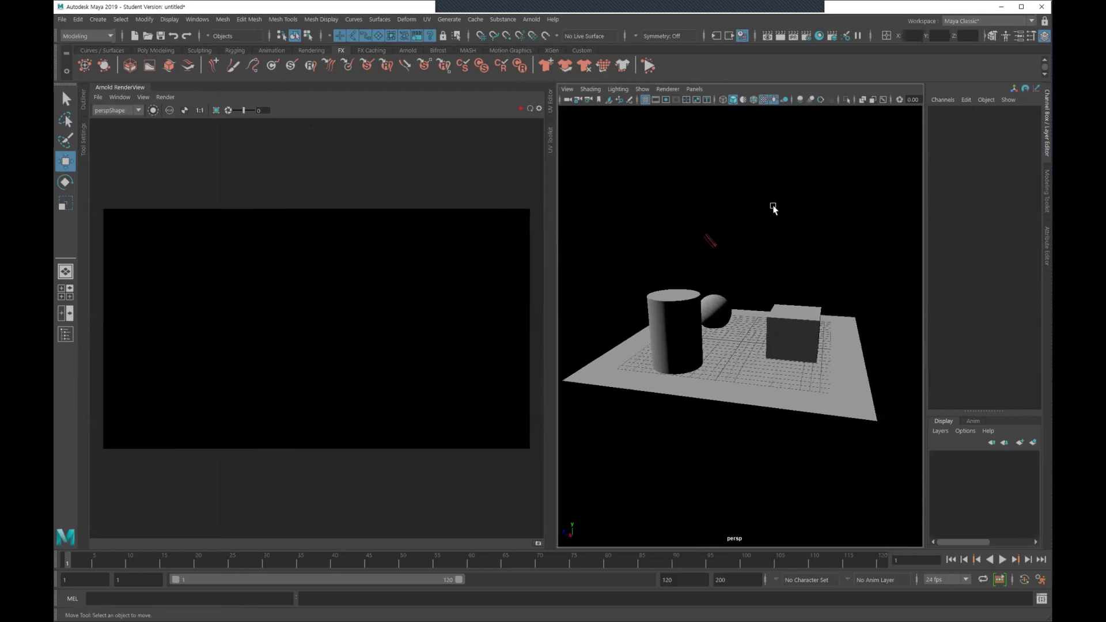
left_click_drag(748, 206, 594, 194, "alt")
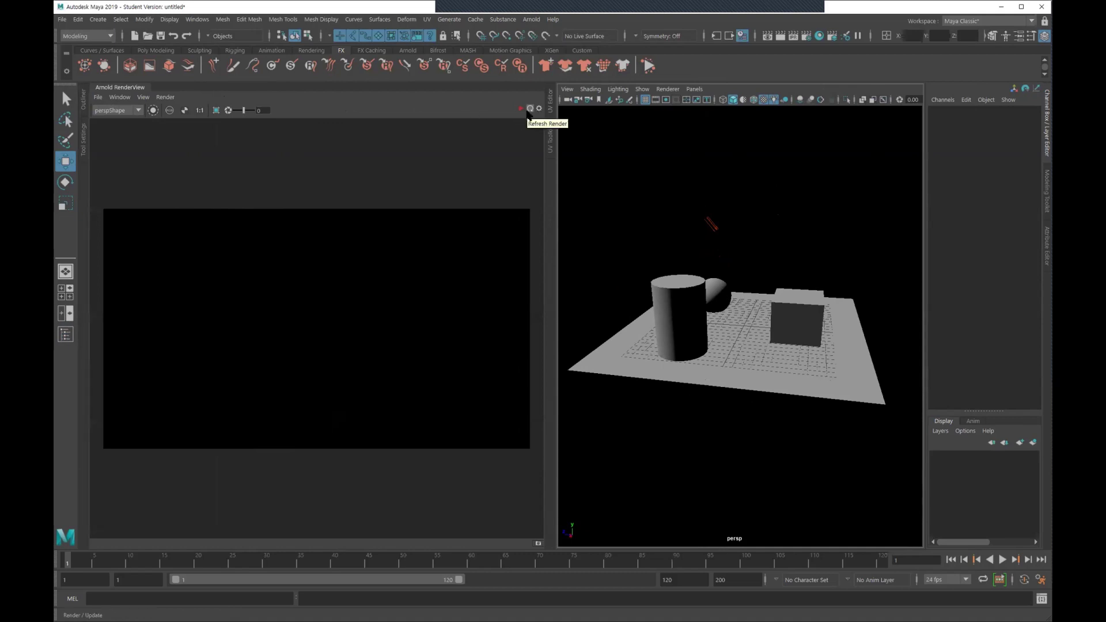
Start the Arnold IPR render and zoom and orbit the camera closer while it updates
left_click(528, 110)
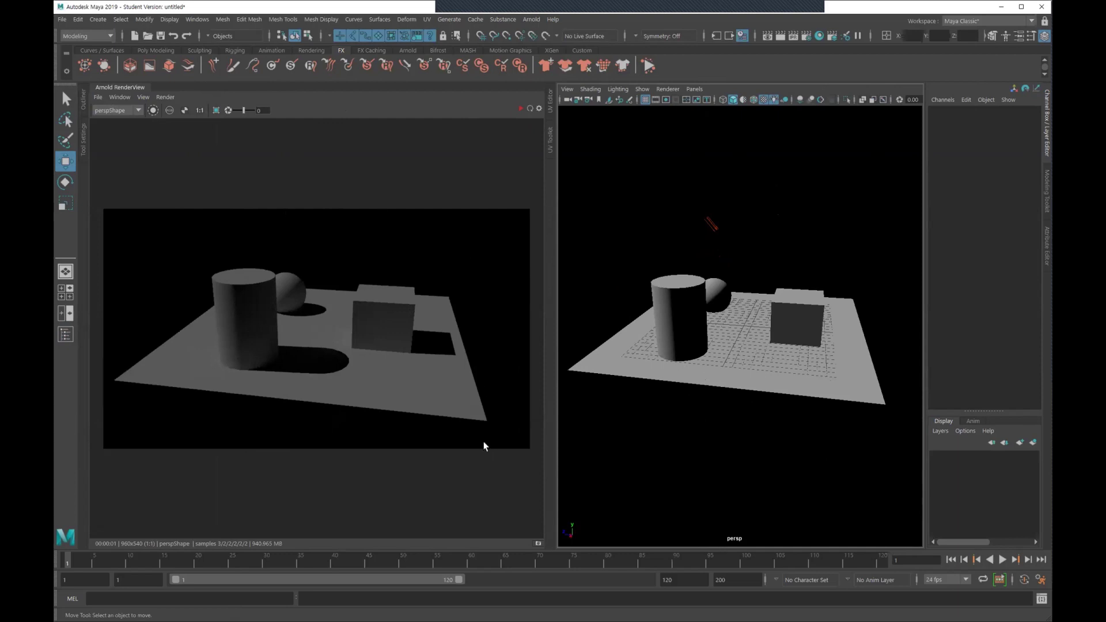
scroll(749, 354, "up", 3)
left_click_drag(772, 361, 773, 355, "alt")
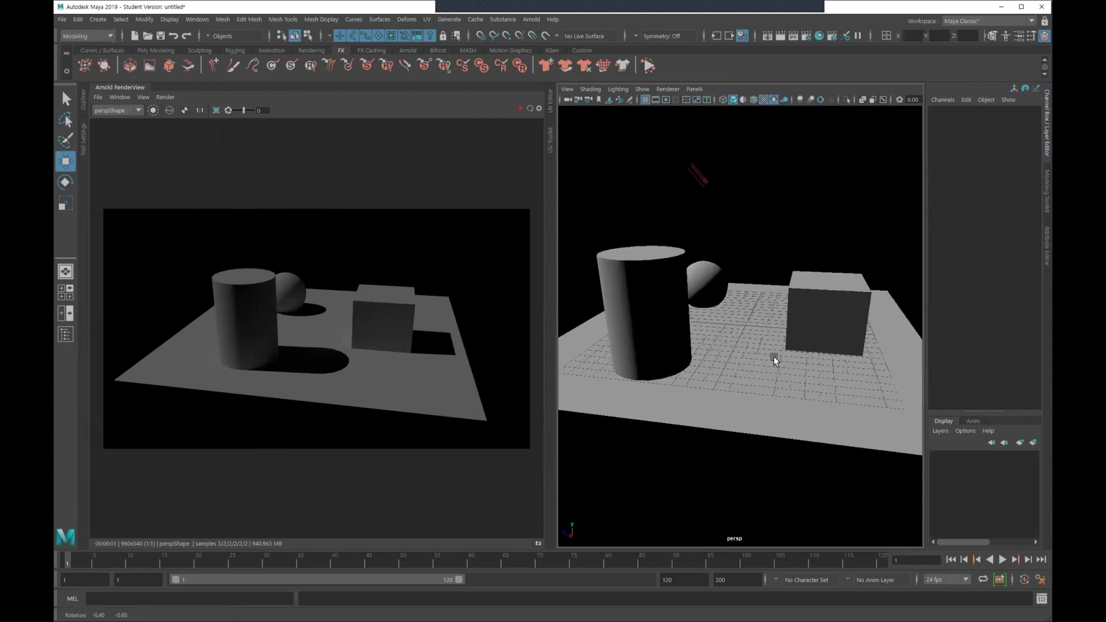
left_click(522, 109)
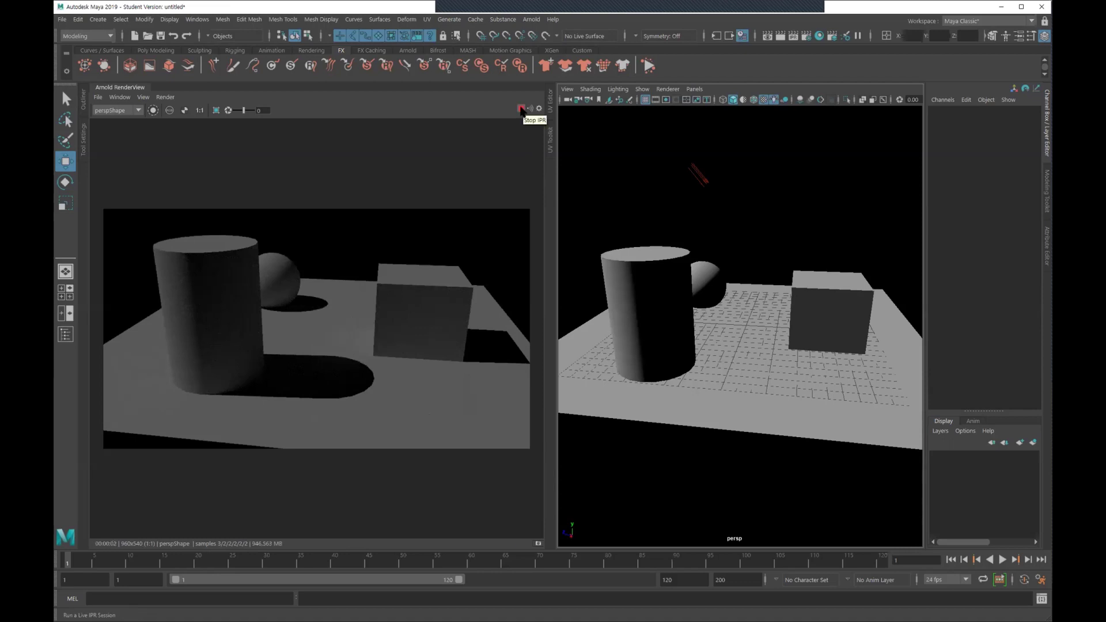
scroll(807, 376, "down", 1)
scroll(768, 370, "down", 3)
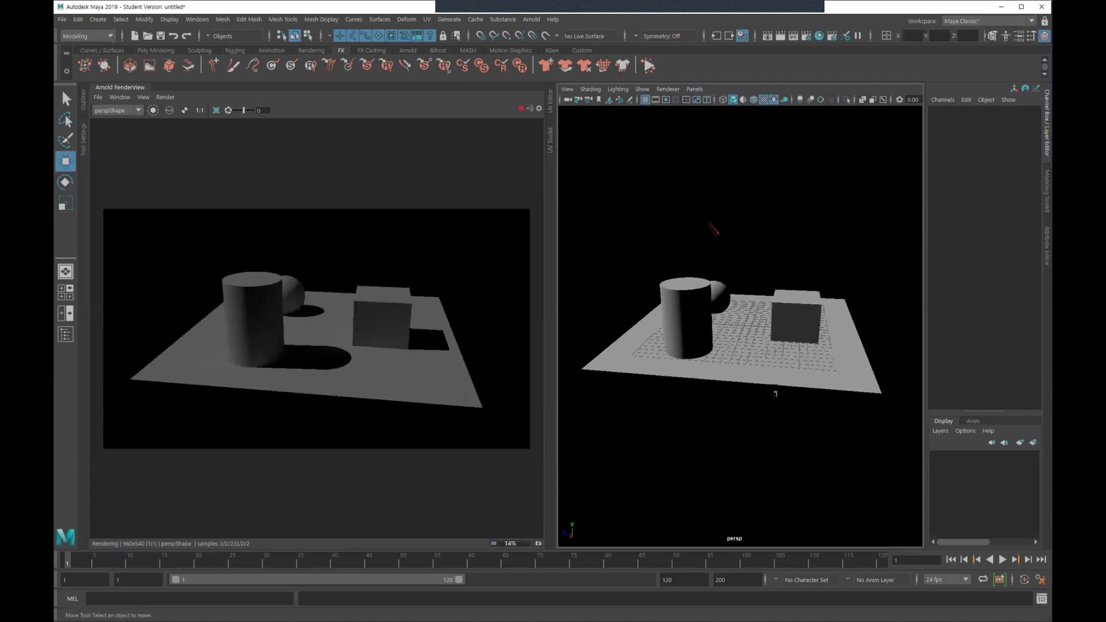
mouse_move(750, 356)
left_mouse_down("alt")
mouse_move(733, 360)
mouse_move(750, 345)
left_mouse_up("alt")
right_click_drag(627, 334, 778, 341, "alt")
left_click_drag(779, 342, 735, 334, "alt")
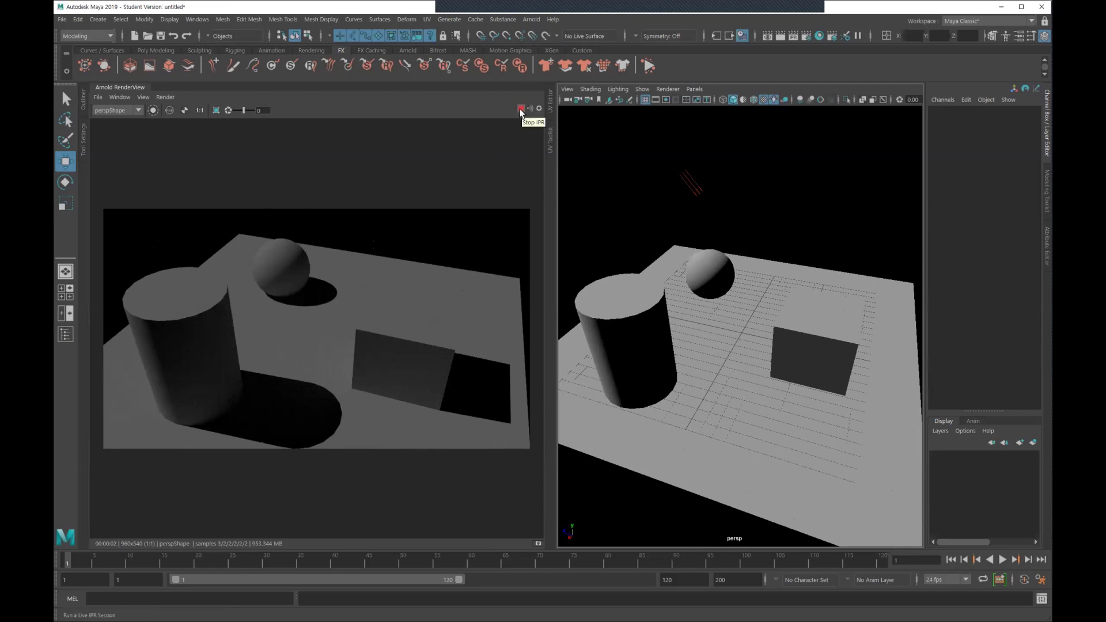
Restart the IPR render from a lower, closer angle and orbit around the cube
left_click(521, 108)
left_click_drag(779, 289, 790, 271, "alt")
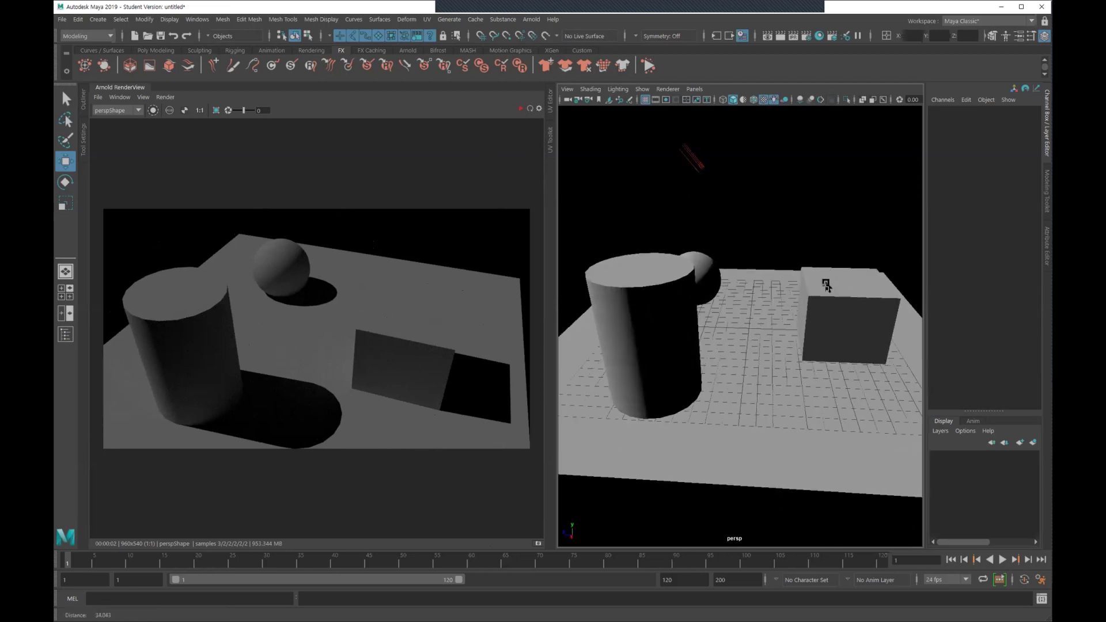
left_click(530, 108)
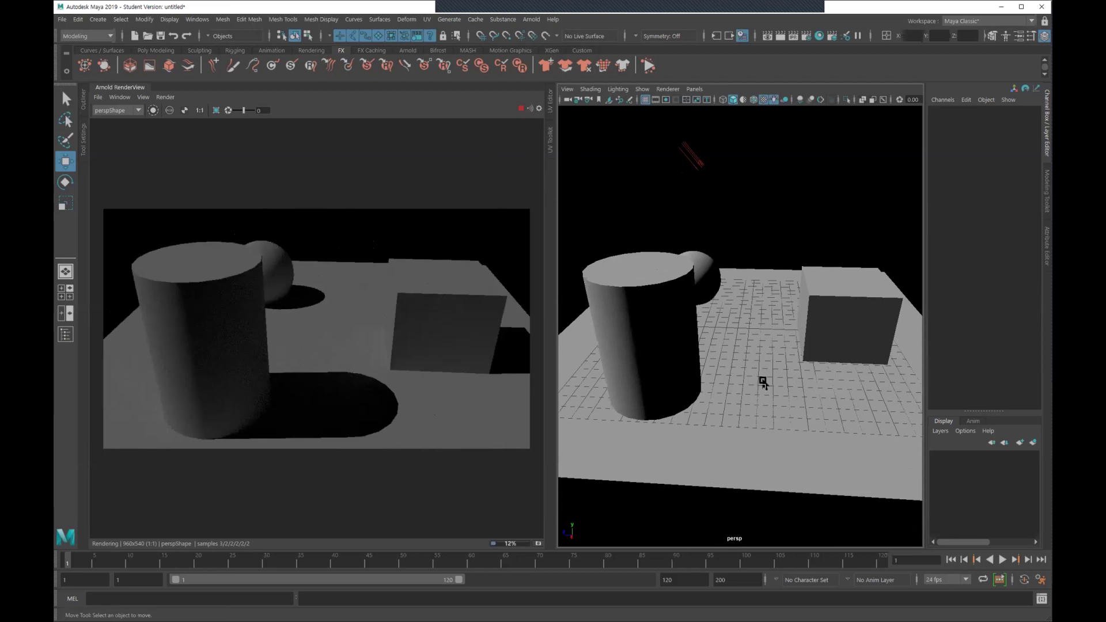
left_click_drag(810, 378, 806, 375, "alt")
scroll(806, 375, "down", 3)
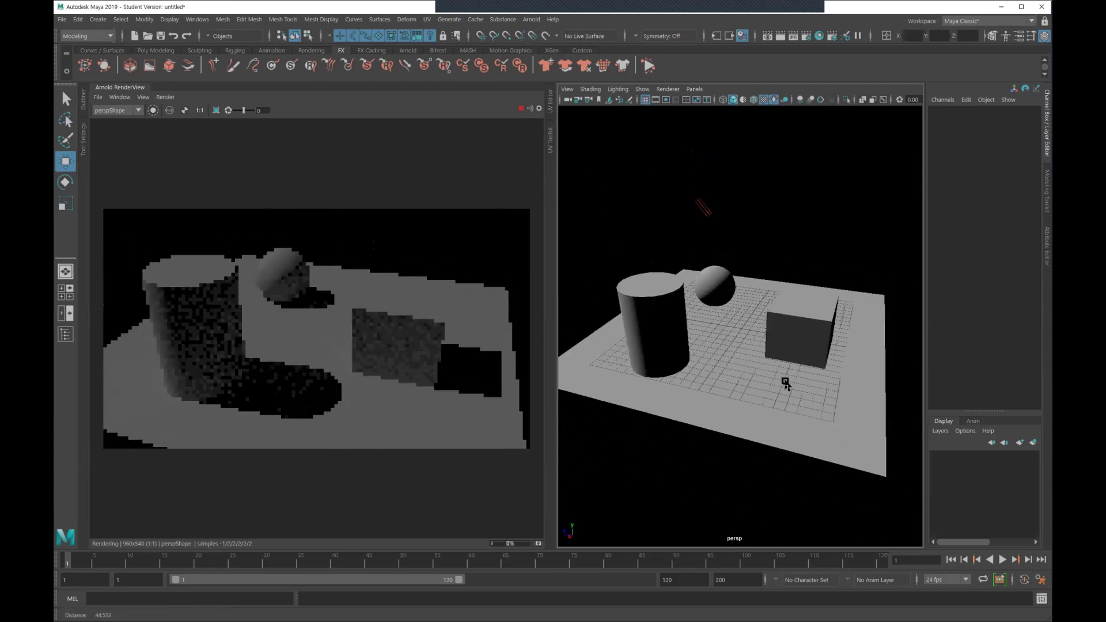
scroll(772, 392, "up", 3)
scroll(824, 394, "up", 3)
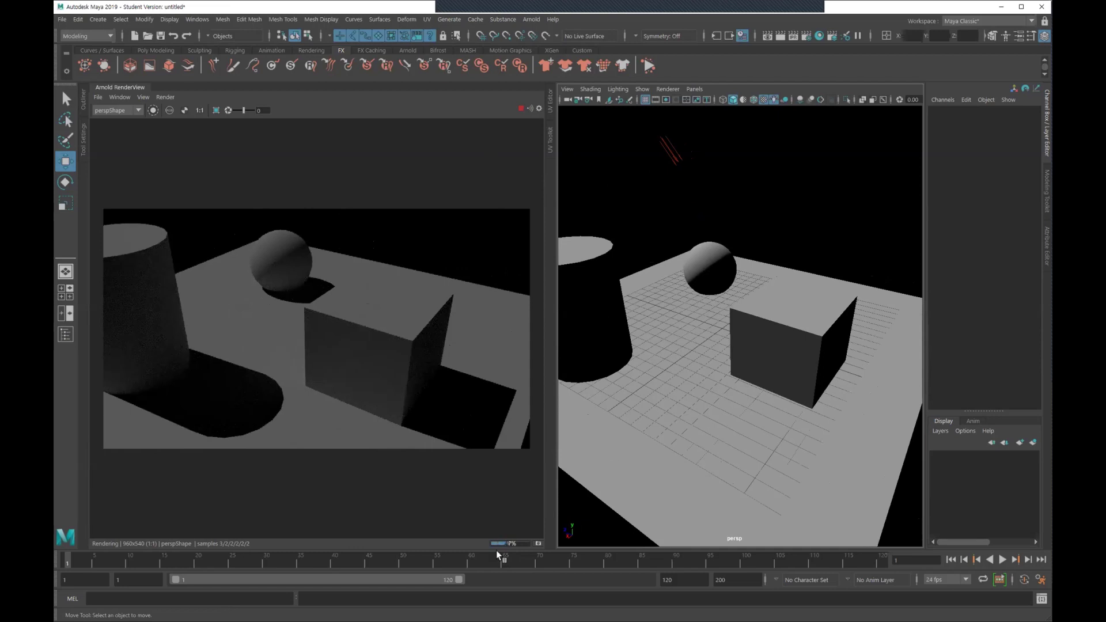
mouse_move(720, 432)
left_mouse_down("alt")
mouse_move(731, 418)
mouse_move(711, 449)
mouse_move(742, 418)
mouse_move(728, 428)
left_mouse_up("alt")
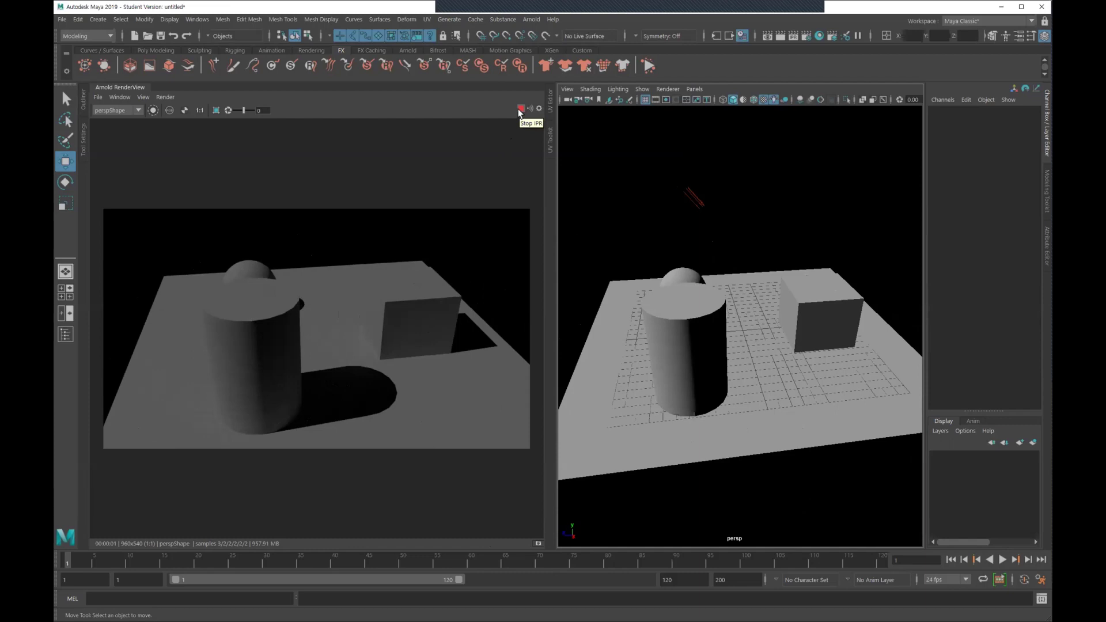
Re-render from a new camera angle and select the directional light to view its attributes
left_click(519, 110)
mouse_move(736, 370)
left_mouse_down("alt")
mouse_move(695, 370)
mouse_move(735, 370)
left_mouse_up("alt")
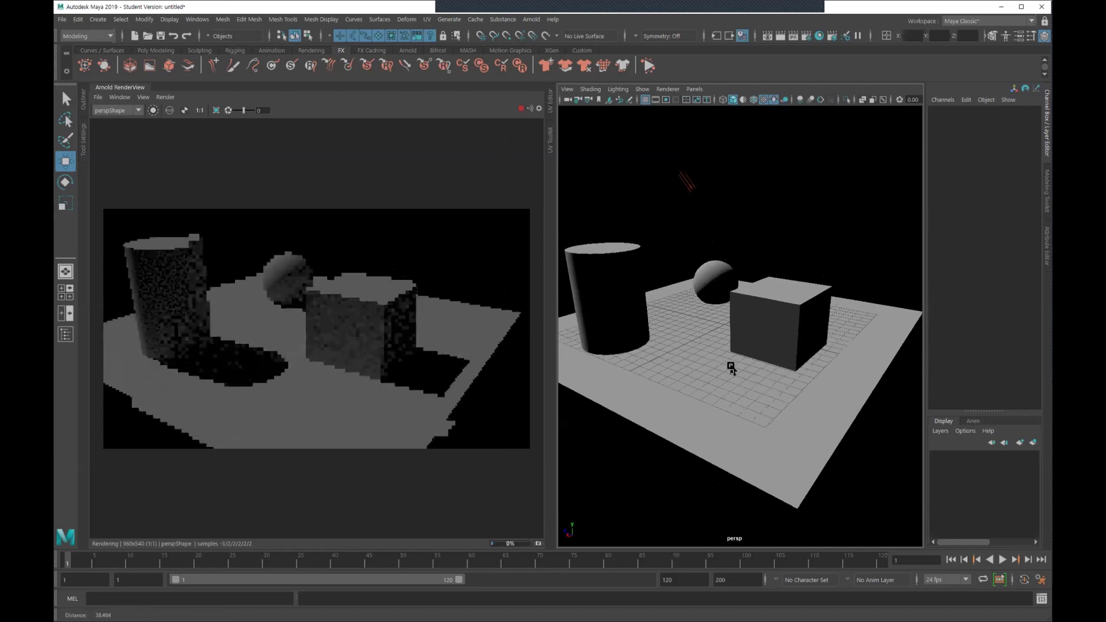
scroll(739, 370, "up", 3)
scroll(787, 378, "down", 3)
scroll(772, 381, "down", 1)
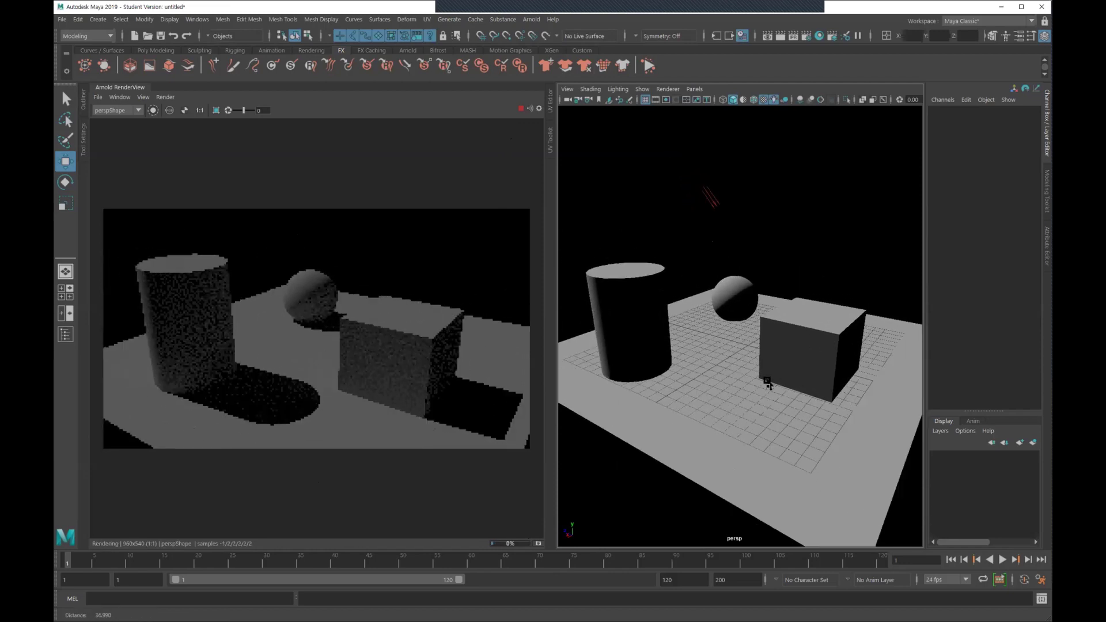
scroll(768, 382, "down", 1)
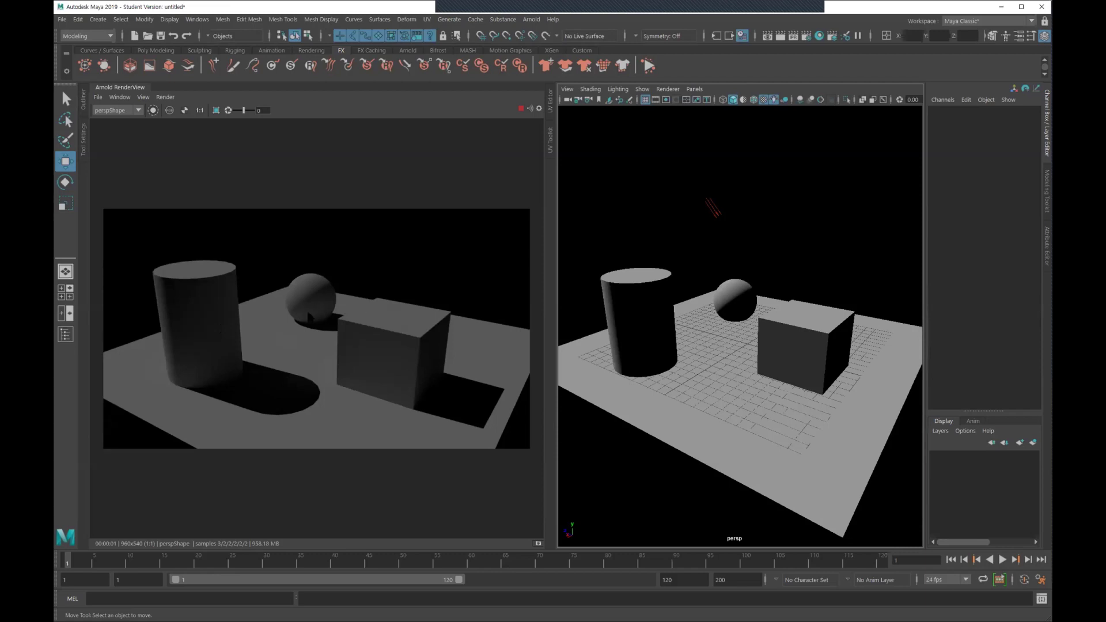
left_click_drag(755, 199, 694, 217)
Show the directional light's full attributes and adjust the camera distance
key("ctrl+a")
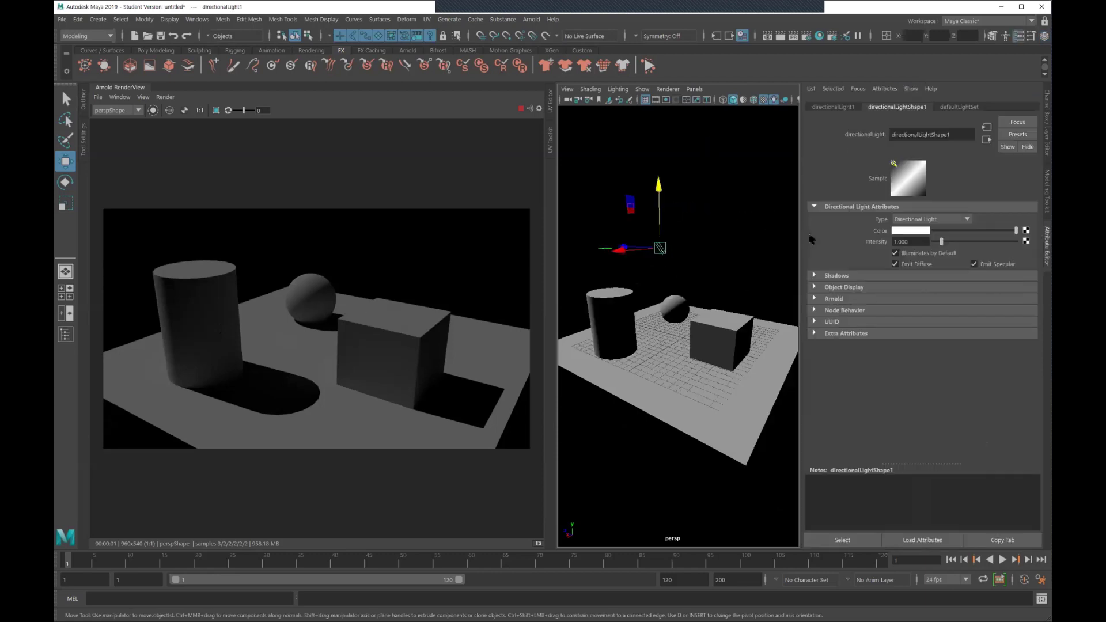
middle_click_drag(731, 254, 714, 251)
scroll(715, 252, "up", 2)
scroll(715, 252, "up", 1)
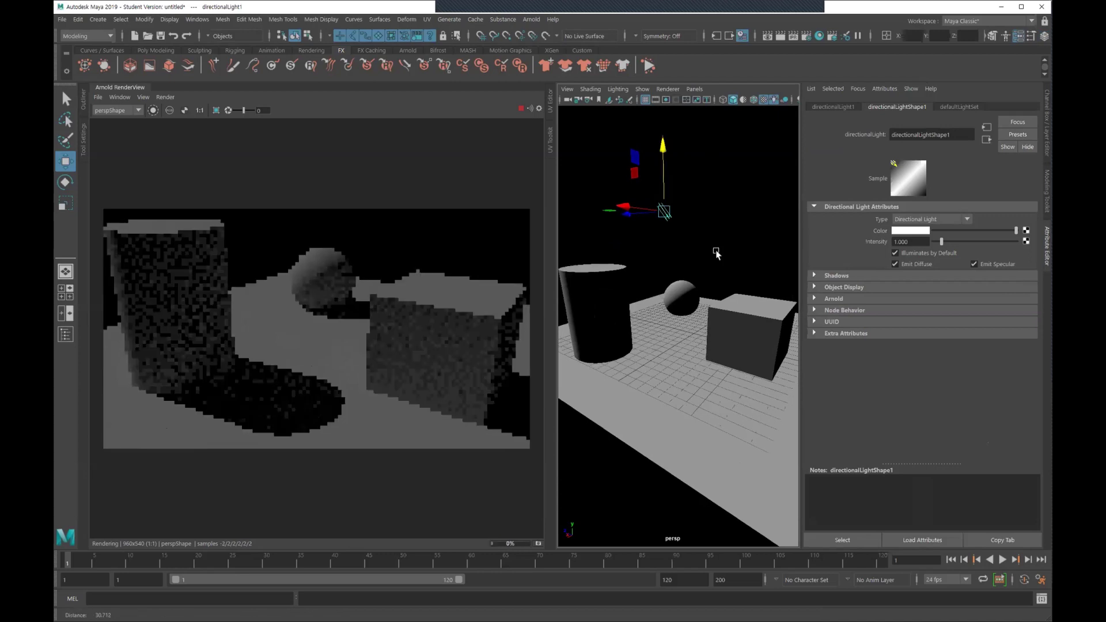
scroll(720, 257, "down", 1)
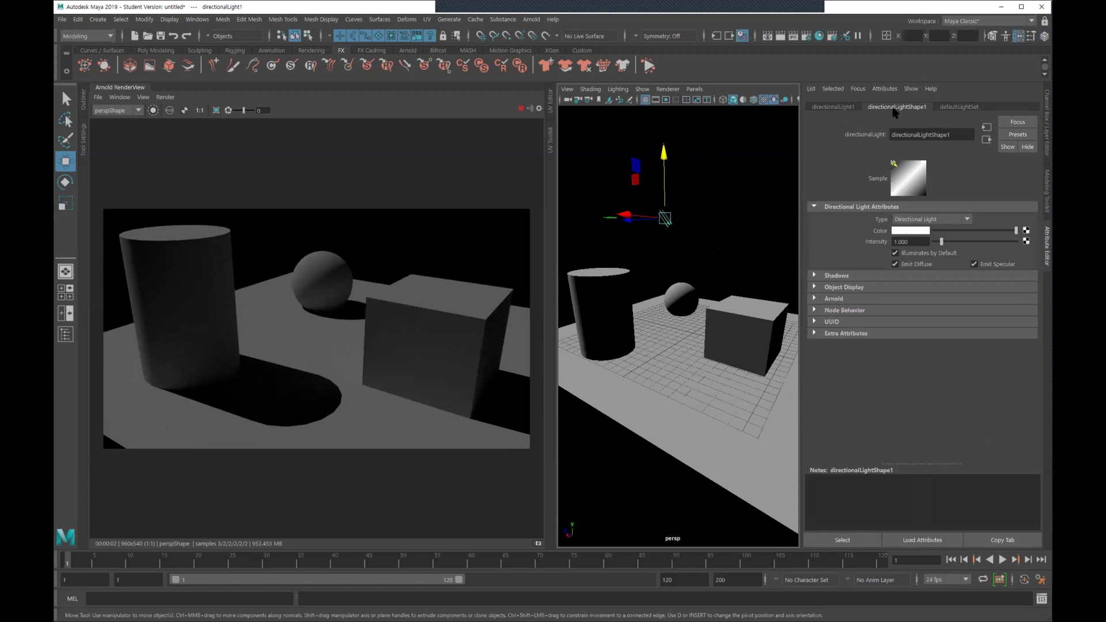
Drop the light's Arnold Indirect contribution to 0, then restore it to 1
left_click(830, 299)
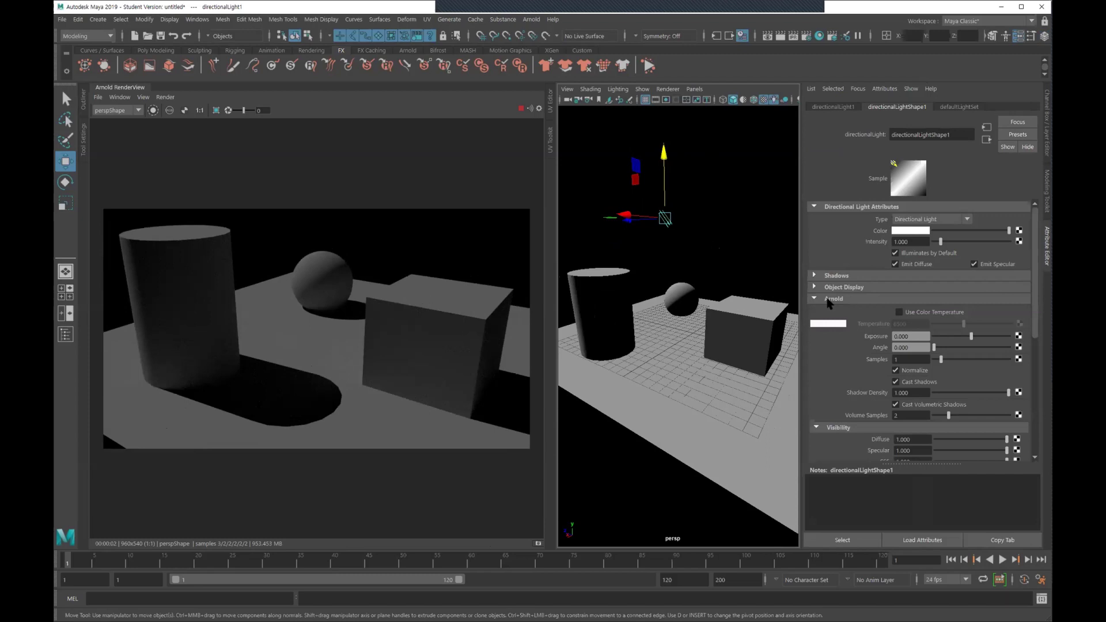
scroll(830, 302, "down", 2)
scroll(830, 304, "down", 1)
left_click(914, 393)
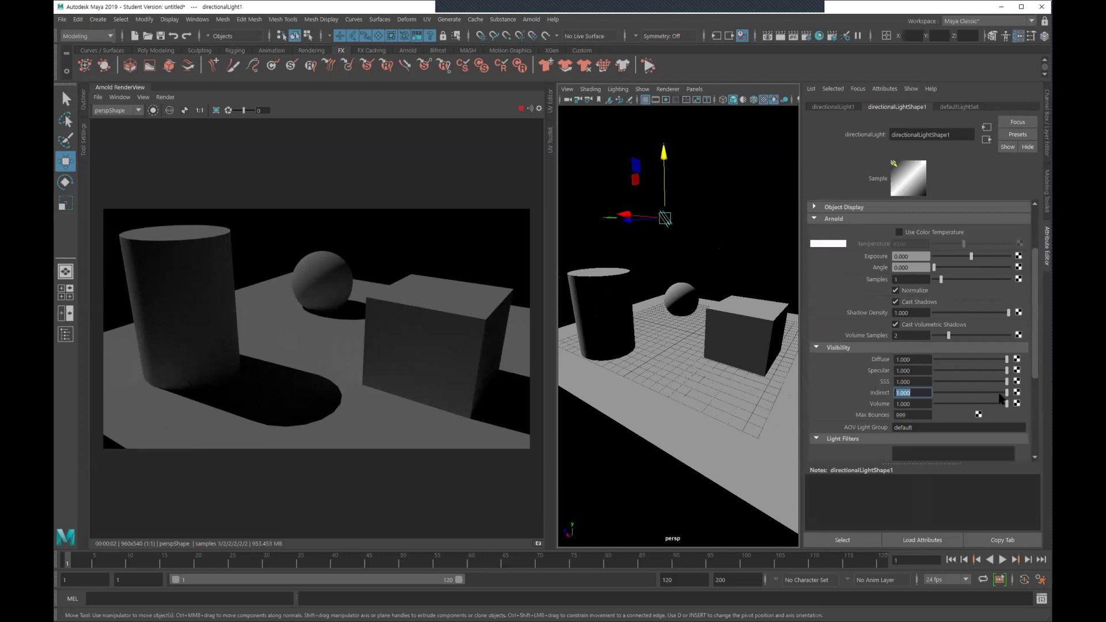
left_click_drag(1006, 393, 933, 396)
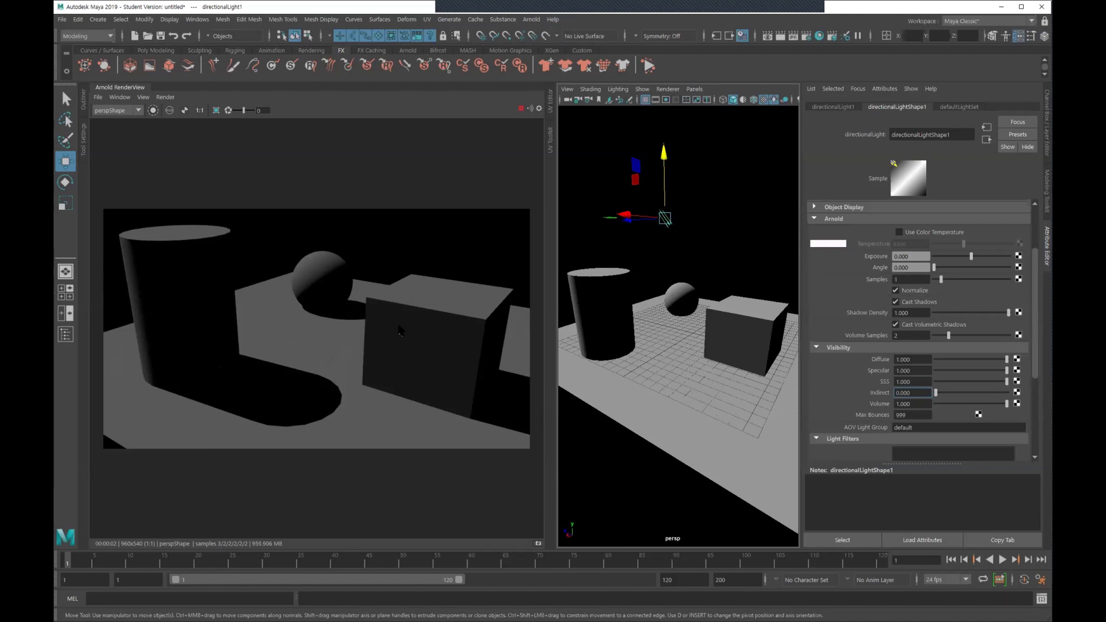
left_click_drag(935, 392, 1043, 405)
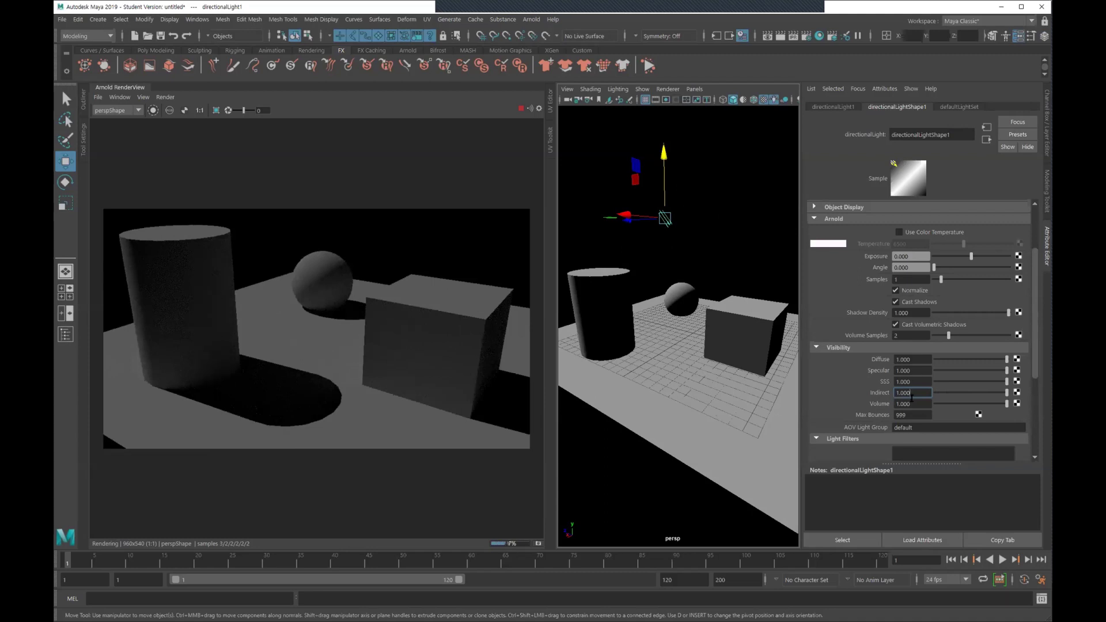
scroll(846, 357, "up", 3)
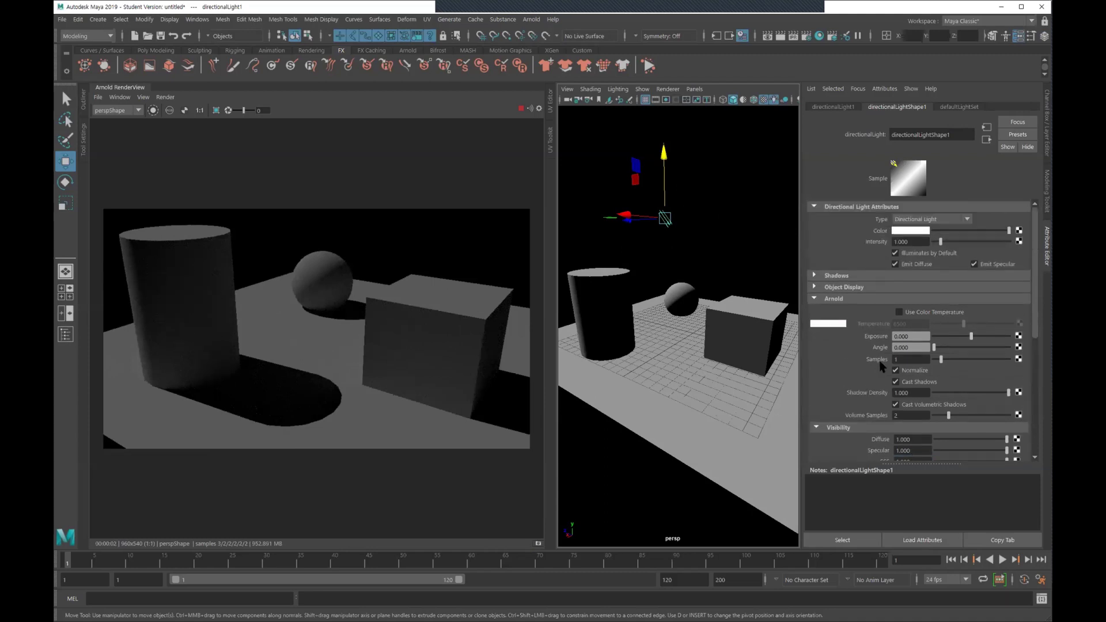
mouse_move(853, 320)
left_mouse_down("alt")
mouse_move(707, 321)
mouse_move(706, 311)
left_mouse_up("alt")
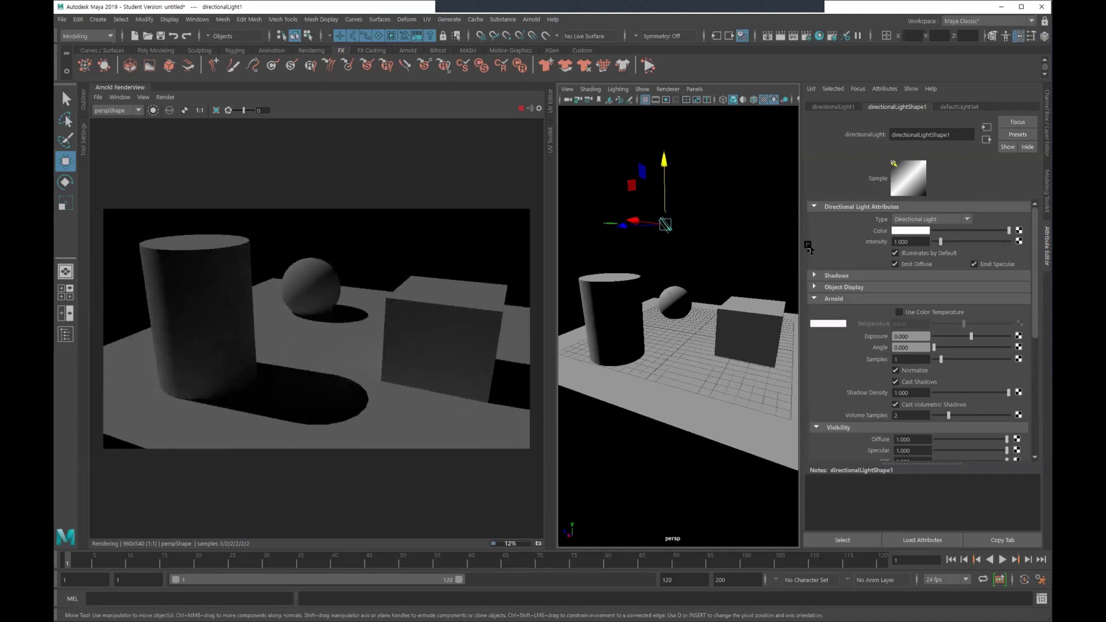
left_click(914, 231)
left_click(894, 211)
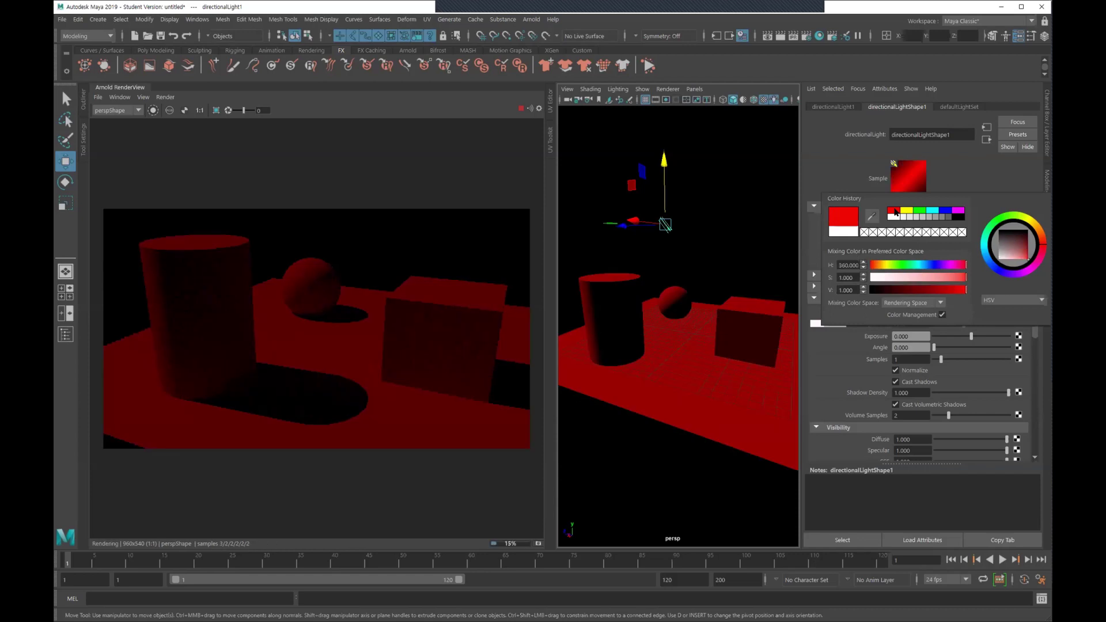
left_click(907, 212)
left_click(920, 212)
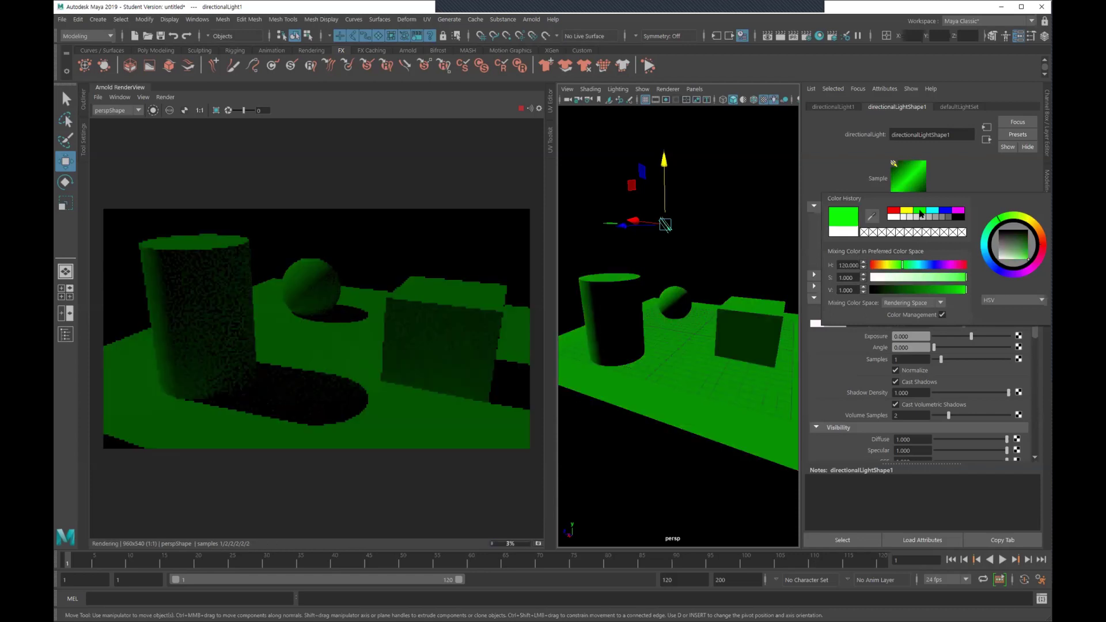
left_click(935, 211)
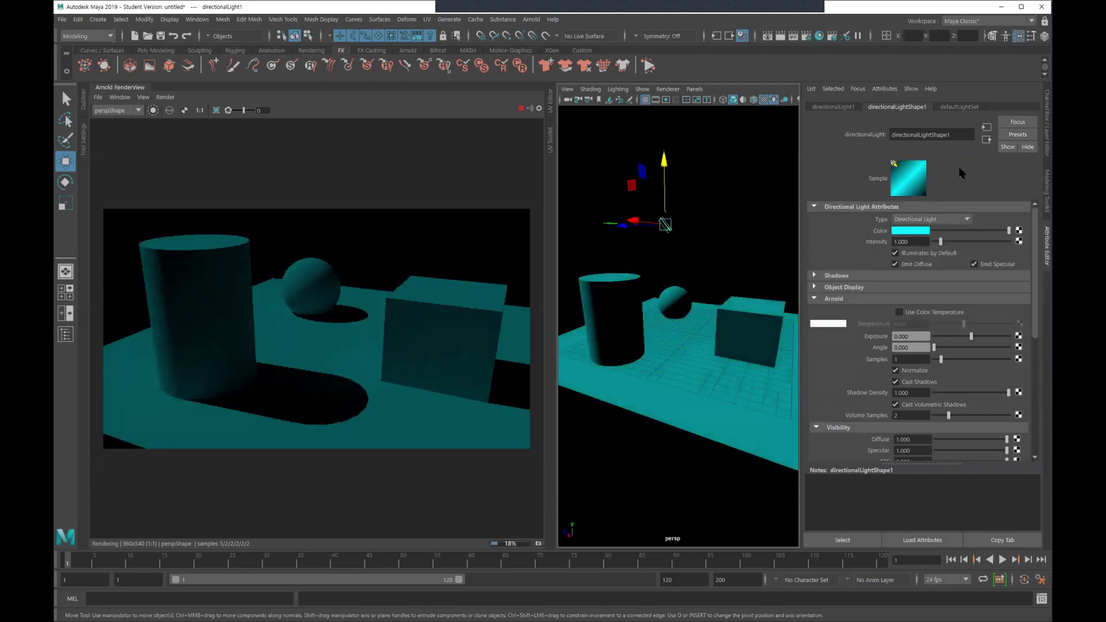
left_click(922, 231)
left_click(888, 265)
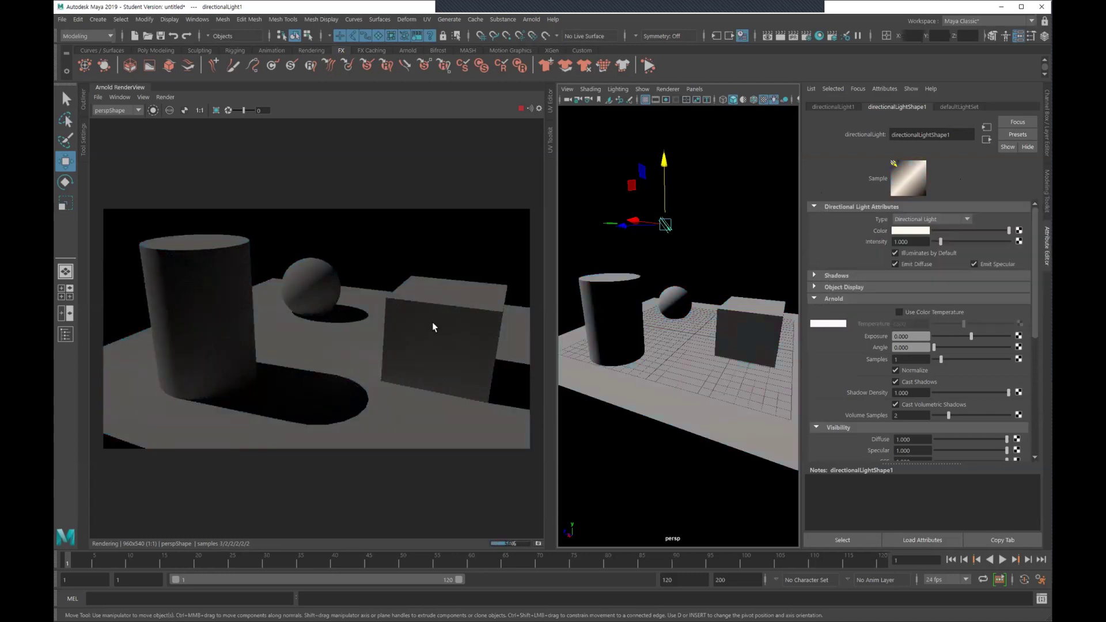
left_click(916, 237)
left_click(886, 292)
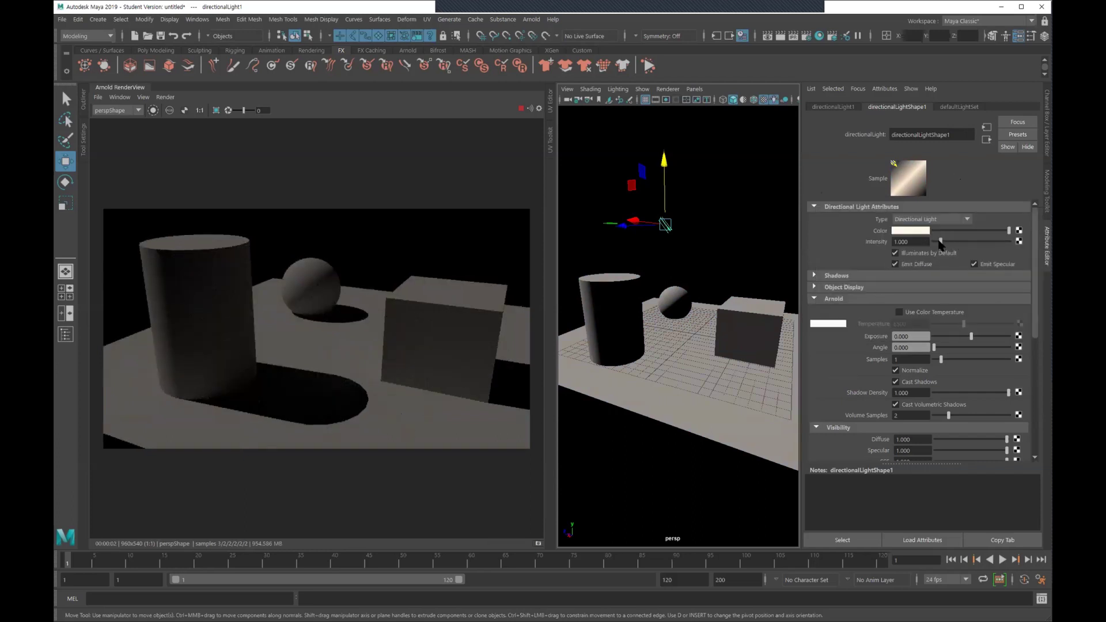
left_click(922, 233)
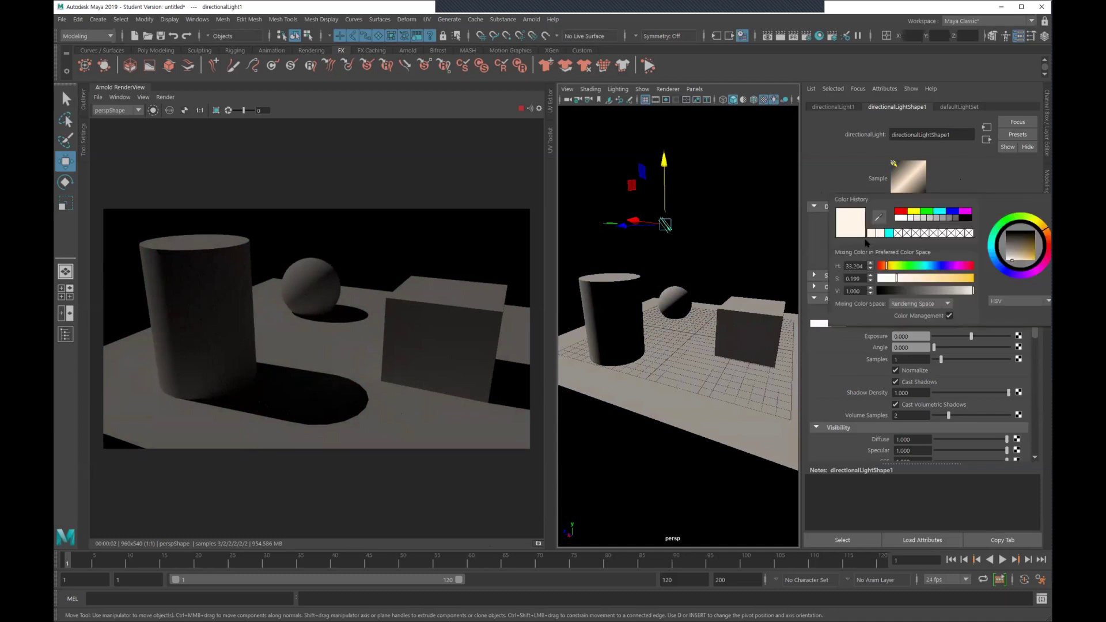
left_click(920, 236)
left_click_drag(900, 280, 875, 280)
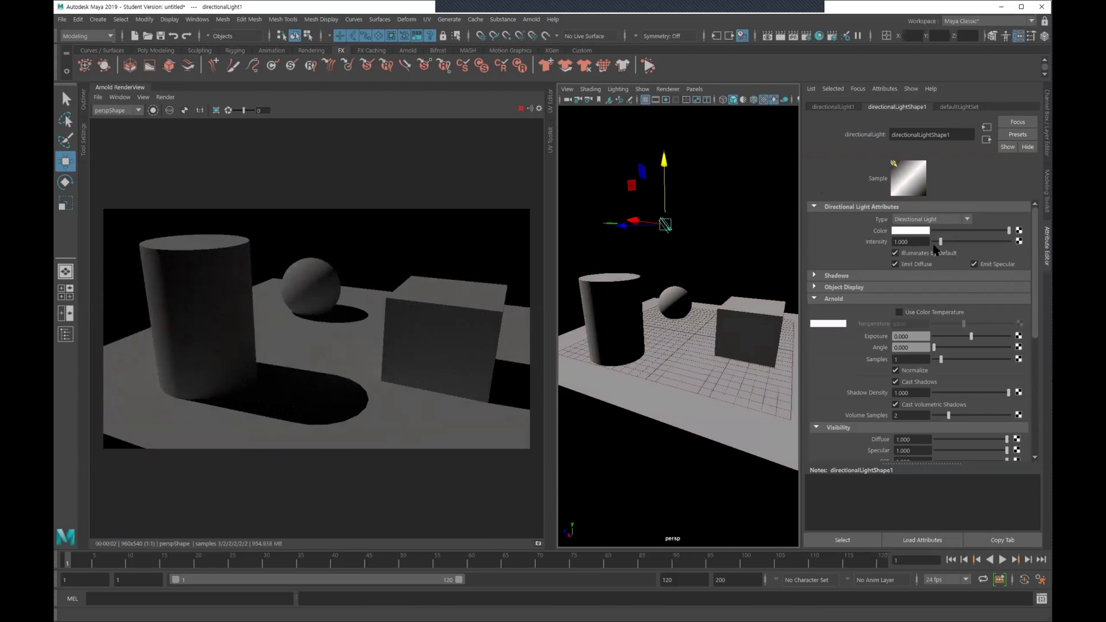
Push the directional light's intensity past 6, then settle it at about 3.94
left_click_drag(940, 241, 979, 242)
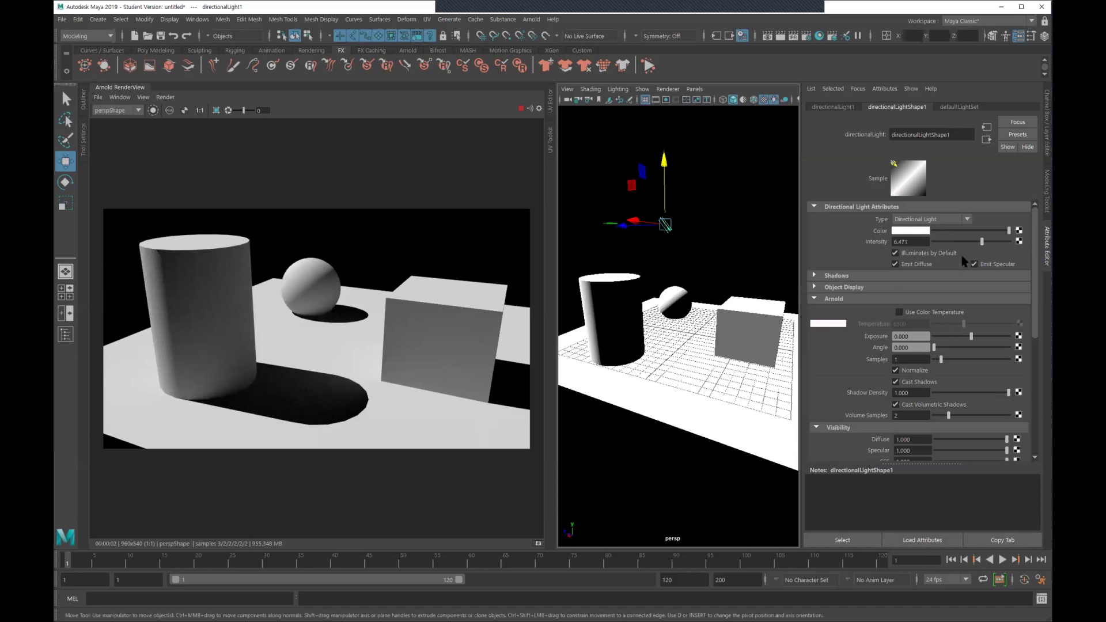
left_click_drag(982, 241, 963, 245)
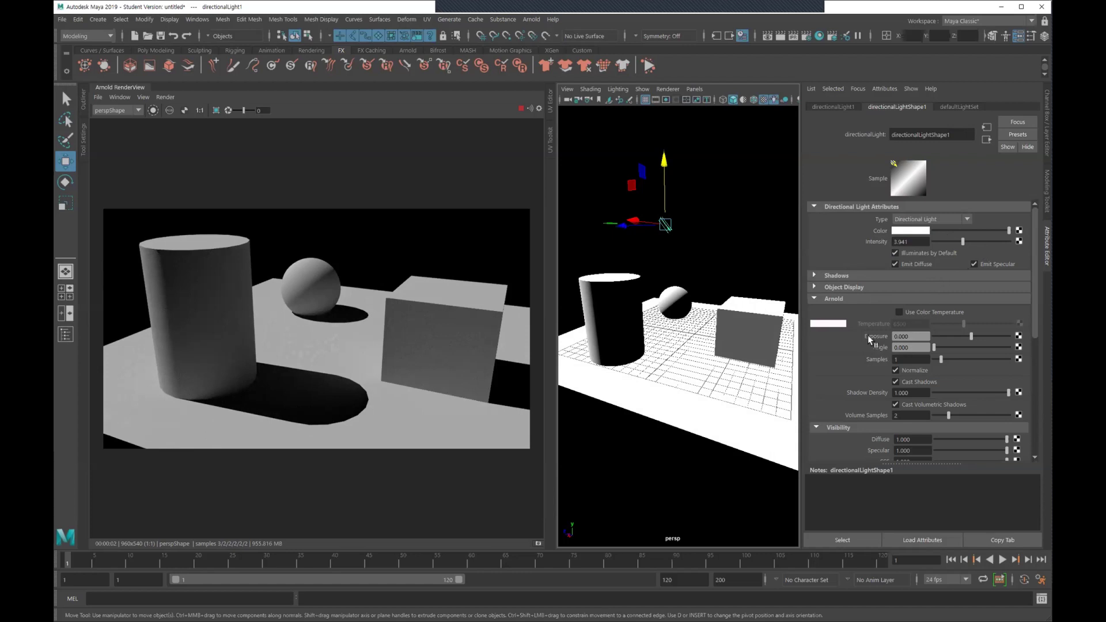
Set the light's Arnold Exposure to 1.369 after trying 2.798 and exactly 1
left_click(971, 337)
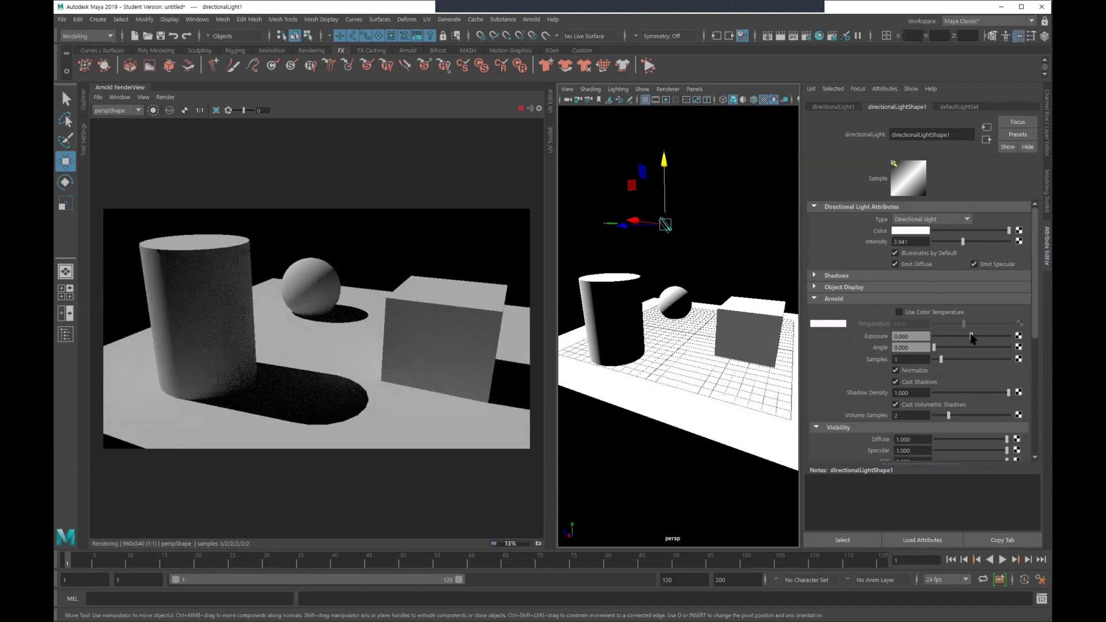
left_click_drag(973, 337, 992, 336)
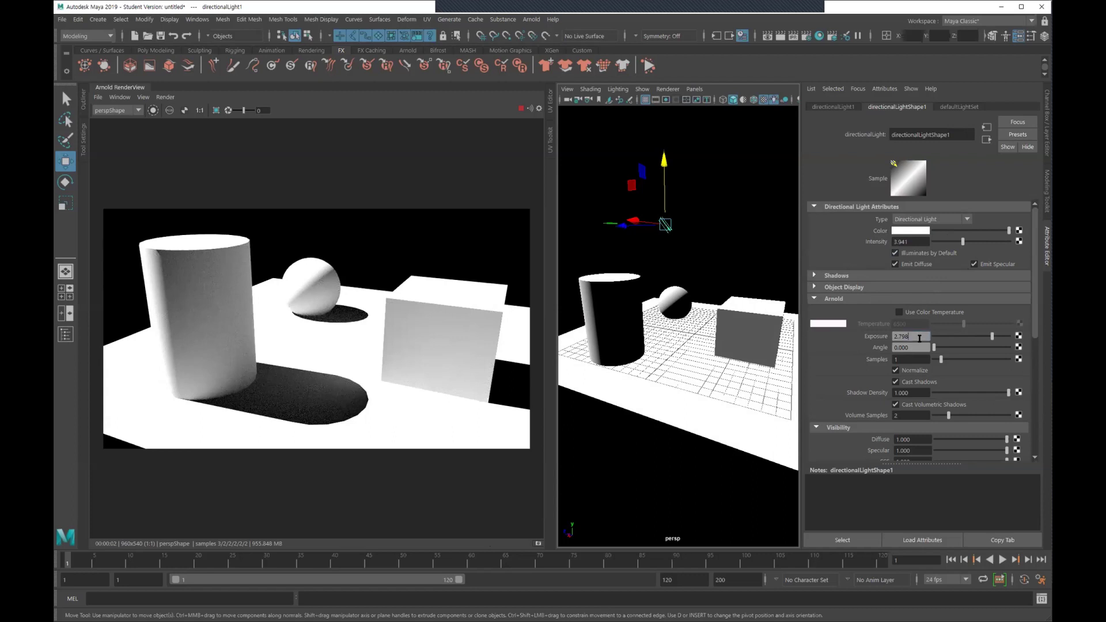
double_click(906, 338)
type("1")
key("Return")
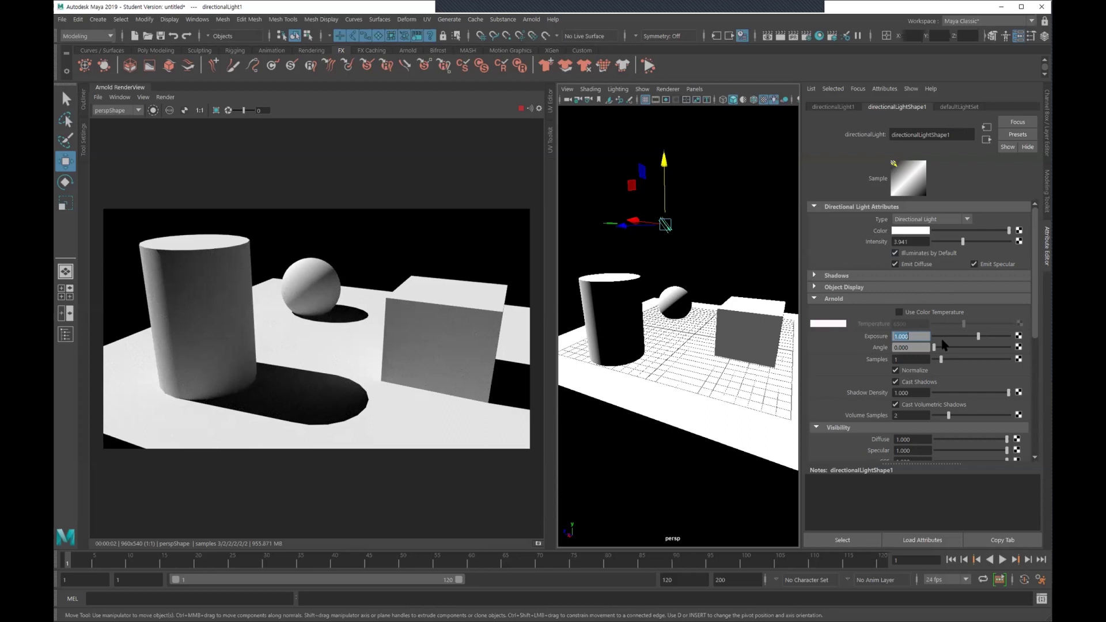
left_click_drag(978, 337, 981, 336)
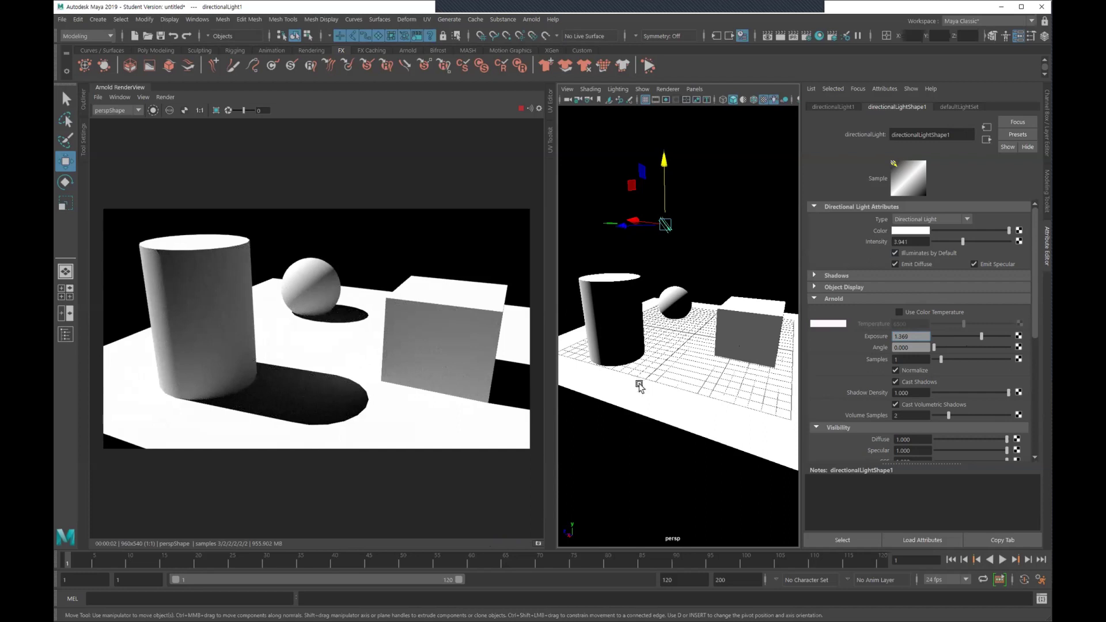
Orbit the camera to a new angle and lower the Arnold Exposure to about 0.83
left_click_drag(703, 371, 678, 365, "alt")
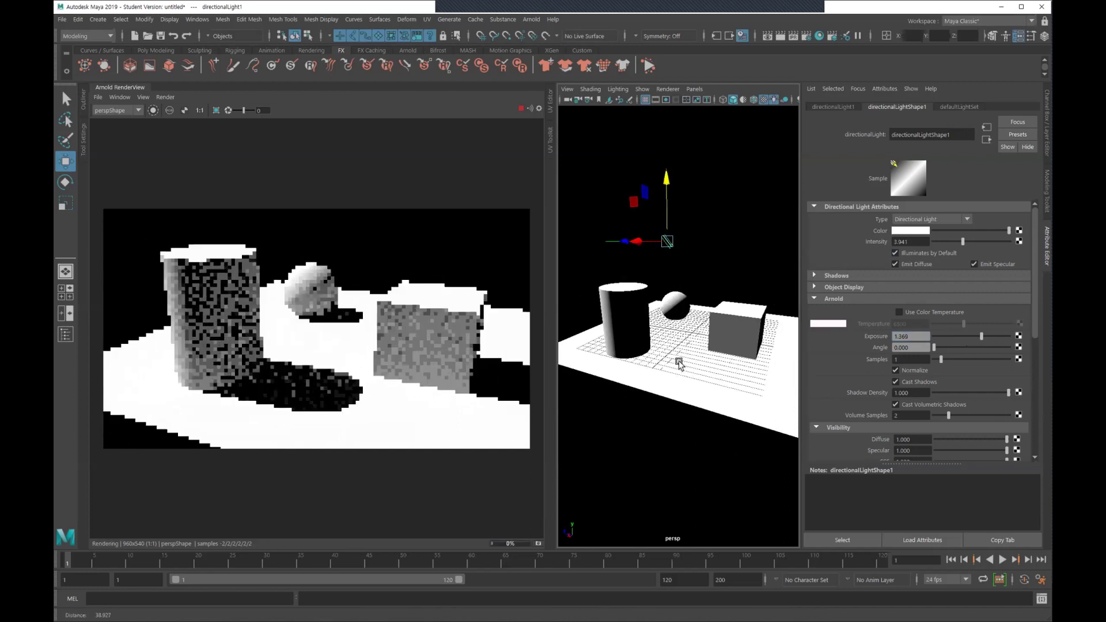
middle_click_drag(392, 357, 408, 364)
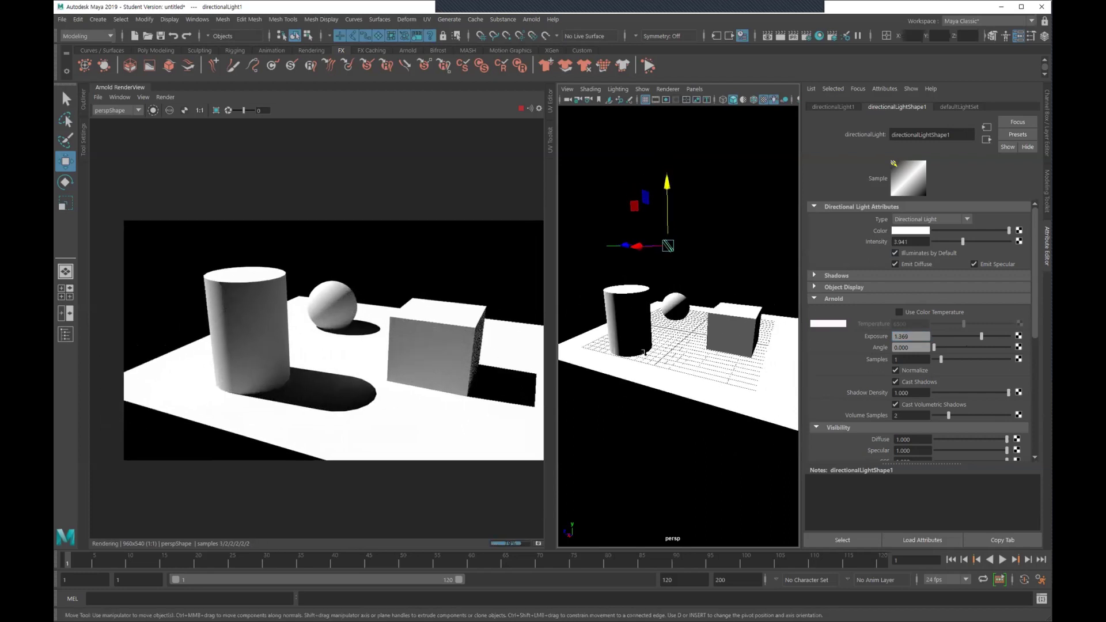
left_click_drag(665, 356, 672, 361, "alt")
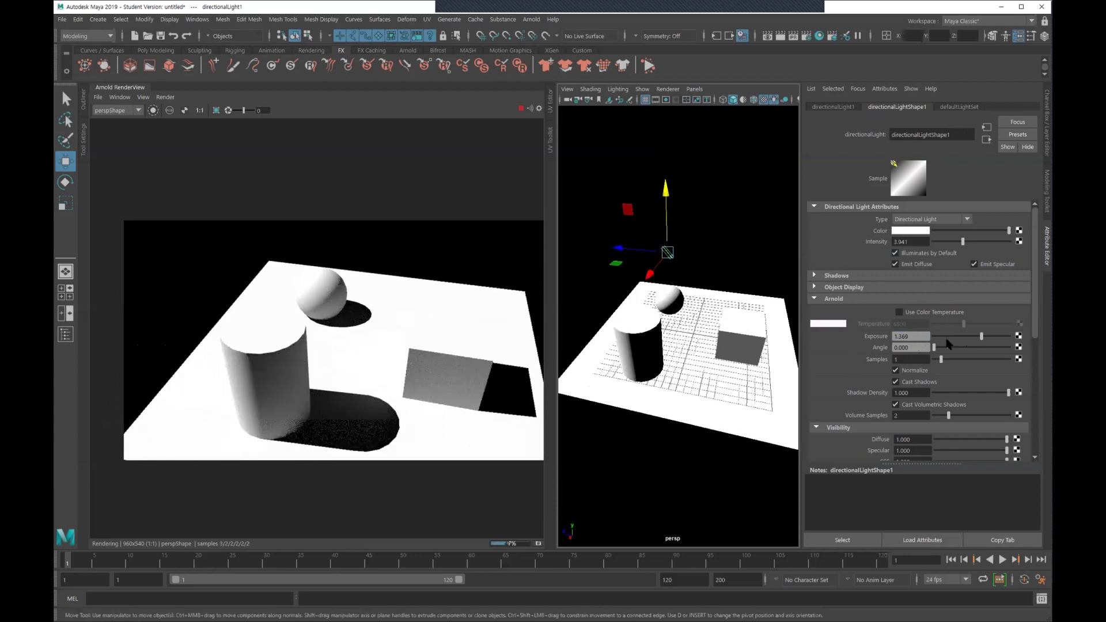
left_click_drag(981, 335, 985, 339)
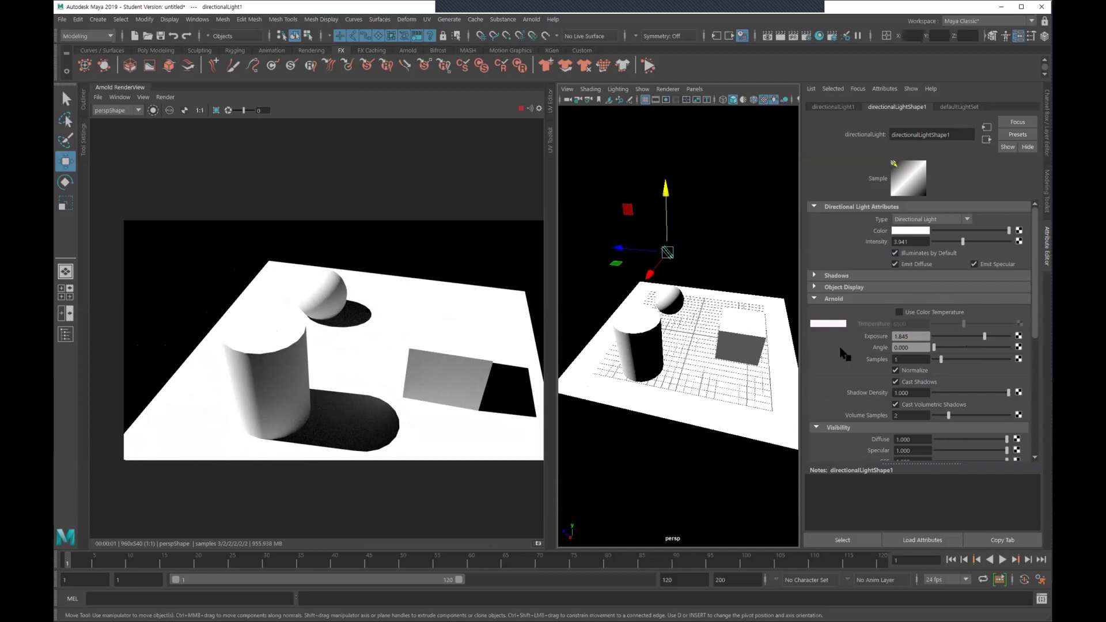
left_click_drag(983, 338, 977, 339)
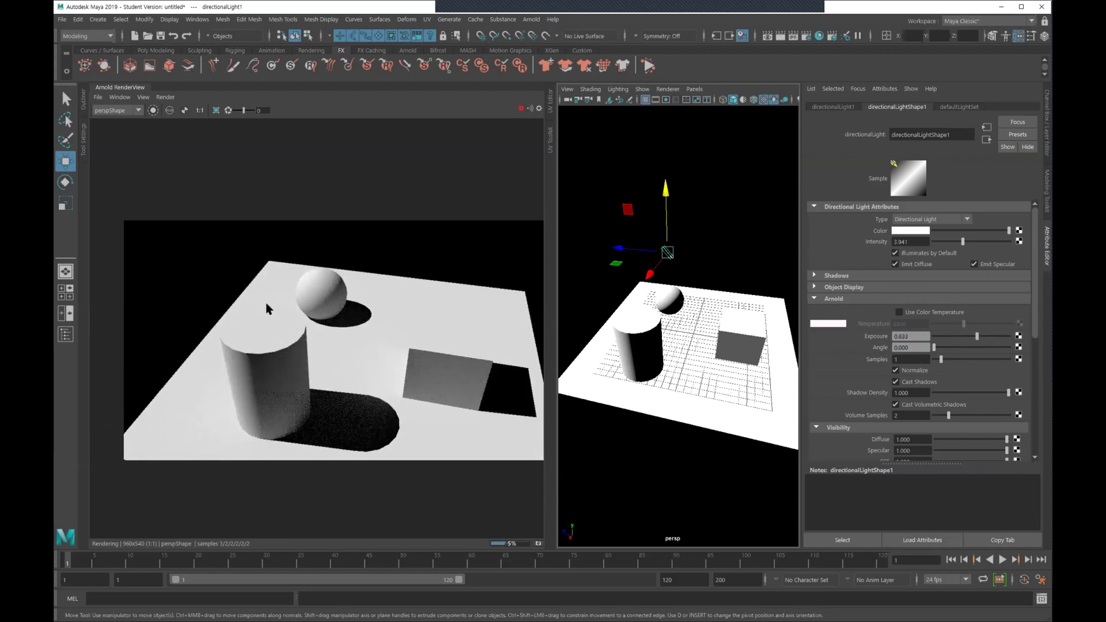
Tumble the camera and dolly it closer to the scene
mouse_move(651, 326)
left_mouse_down("alt")
mouse_move(713, 334)
mouse_move(667, 334)
mouse_move(677, 327)
left_mouse_up("alt")
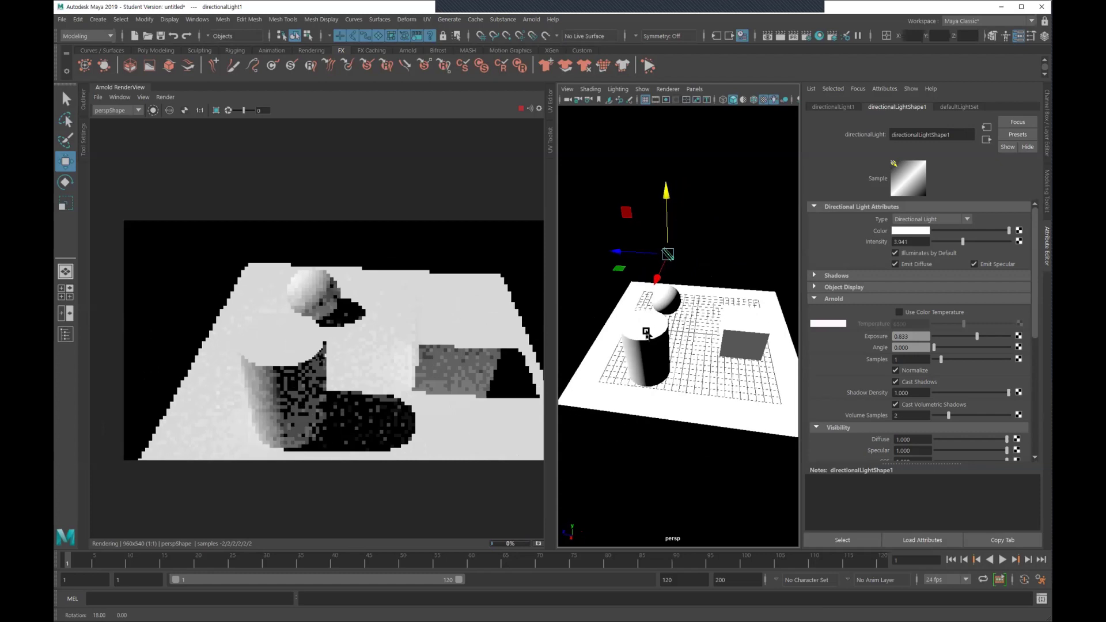
right_click_drag(677, 327, 677, 322, "alt")
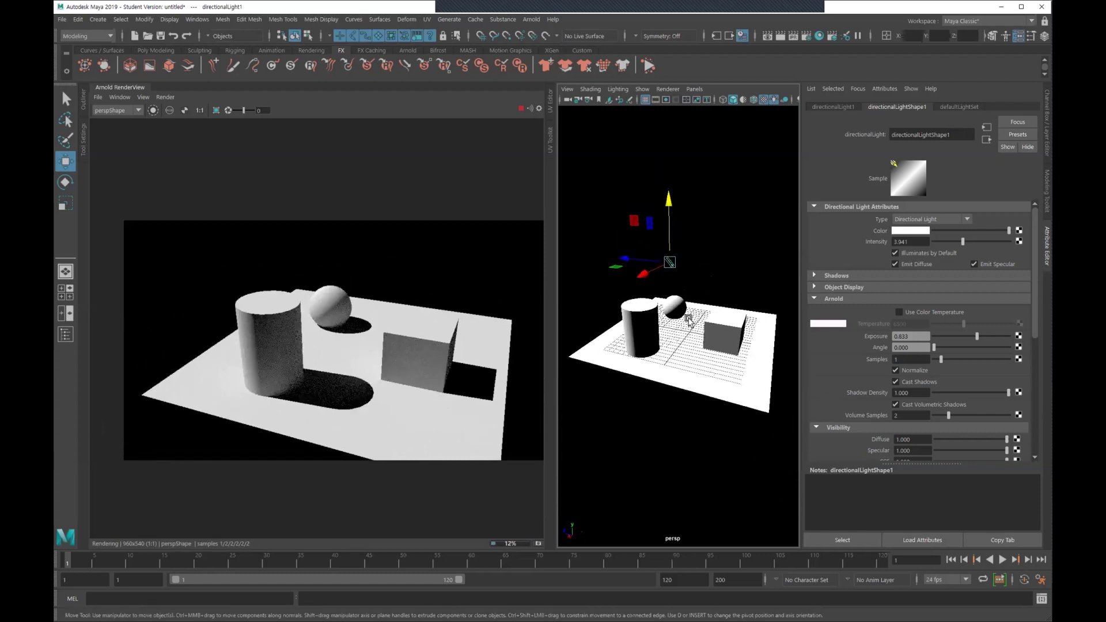
middle_click_drag(676, 321, 704, 316, "alt")
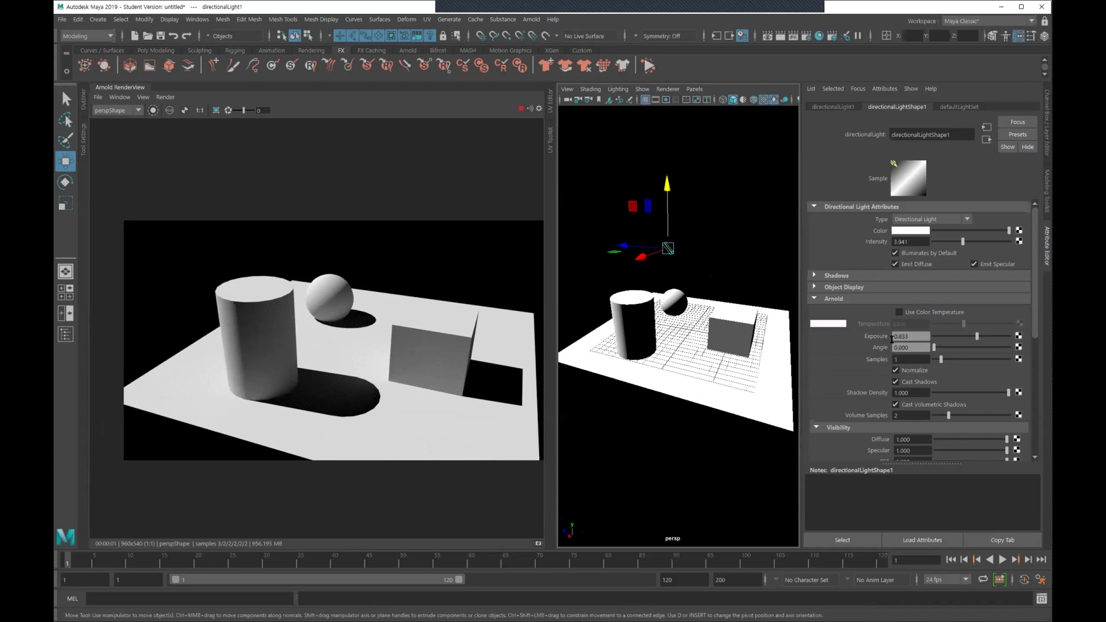
Widen the light's Arnold Angle to 4.081 and rotate the light to a new shadow direction
left_click_drag(935, 349, 970, 349)
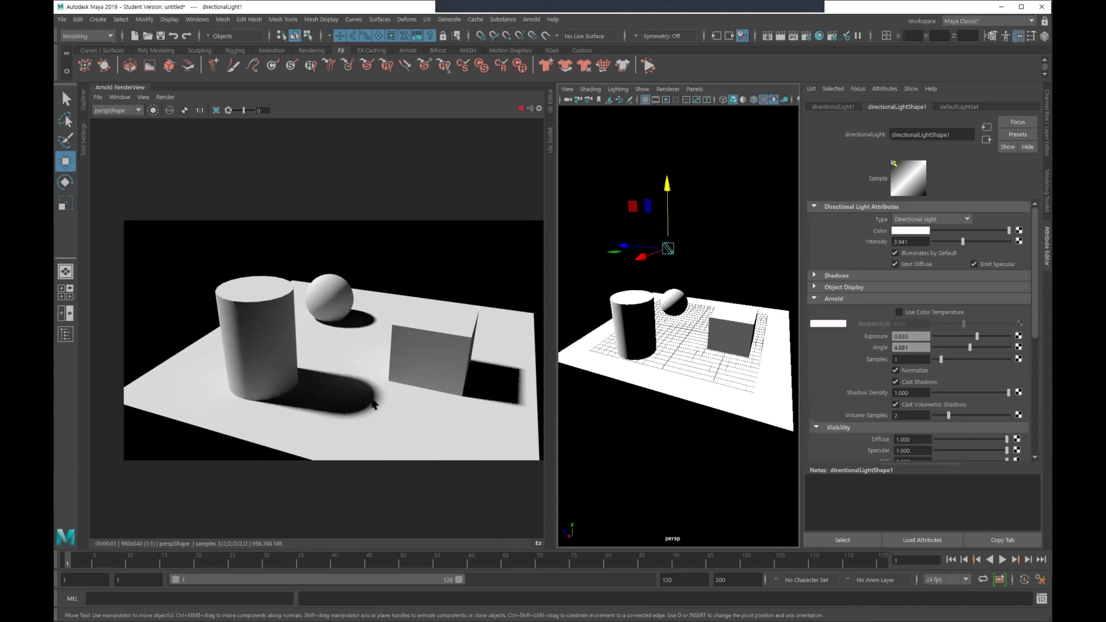
key("e")
left_click_drag(698, 266, 714, 236)
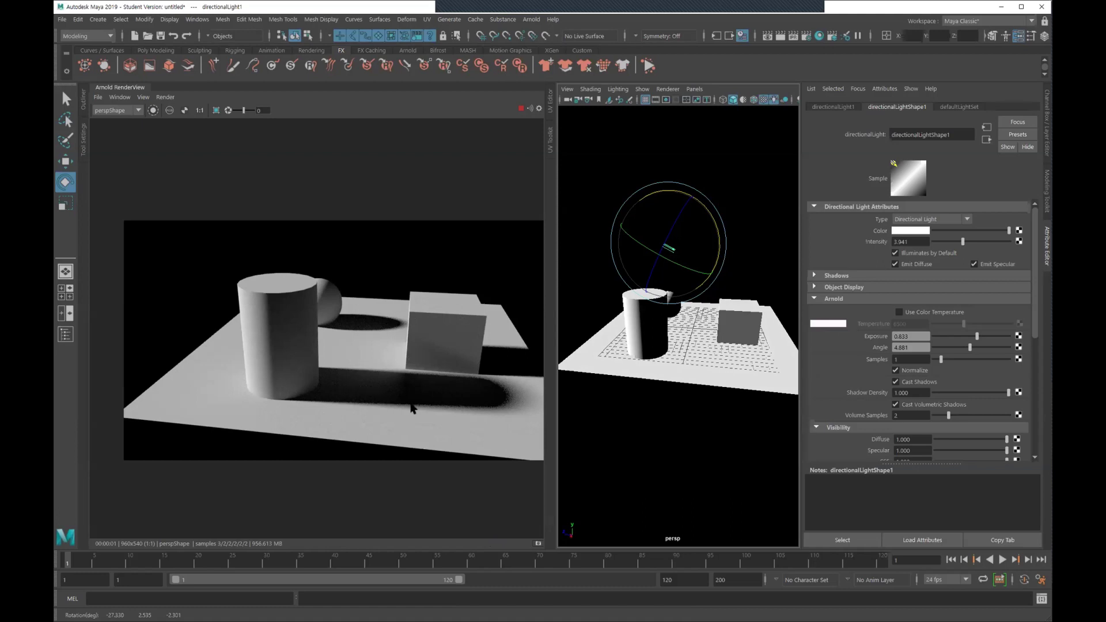
left_click_drag(478, 397, 448, 424, "alt")
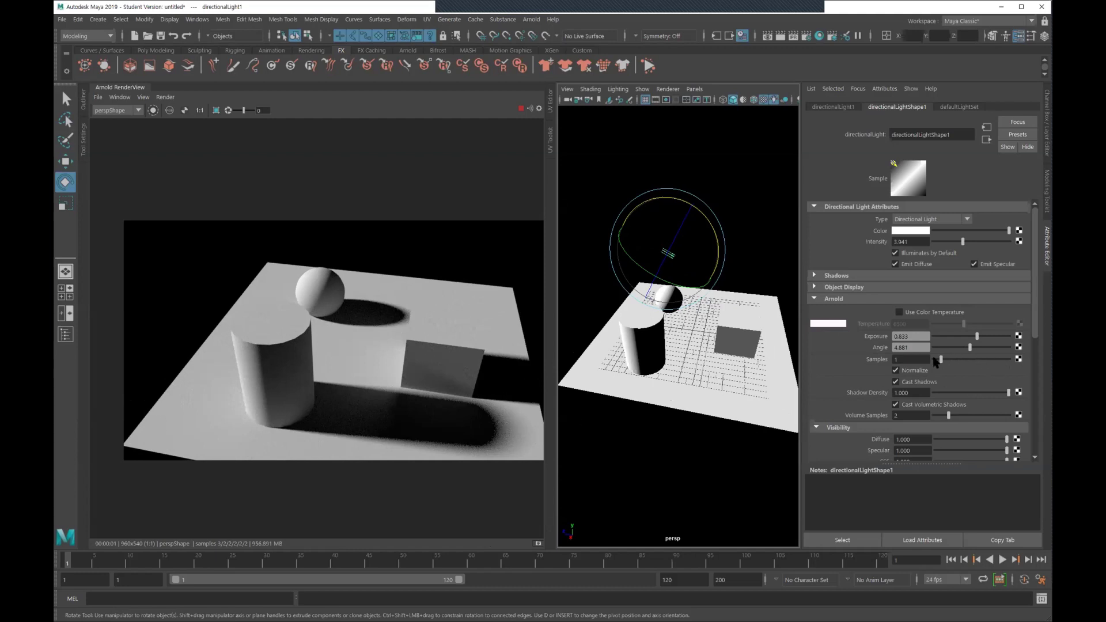
Set the light's Arnold Samples to 2, then 3
left_click(897, 360)
type("2")
key("Return")
type("3")
key("Return")
key("Return")
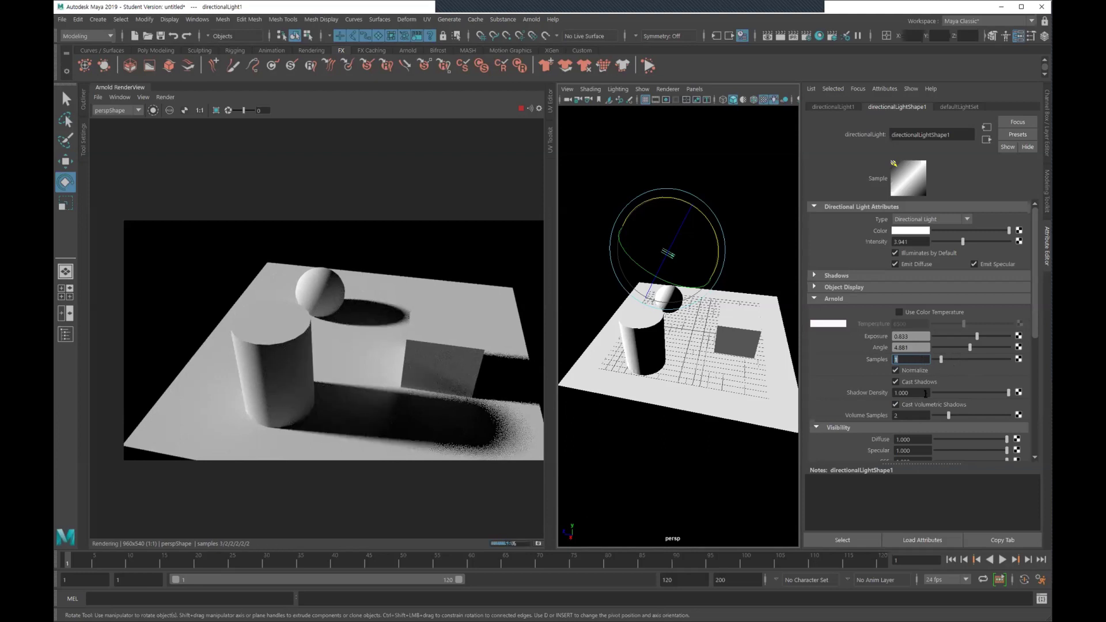
Toggle the light's shadow casting off and back on, then set Shadow Density to 0.530
left_click(918, 383)
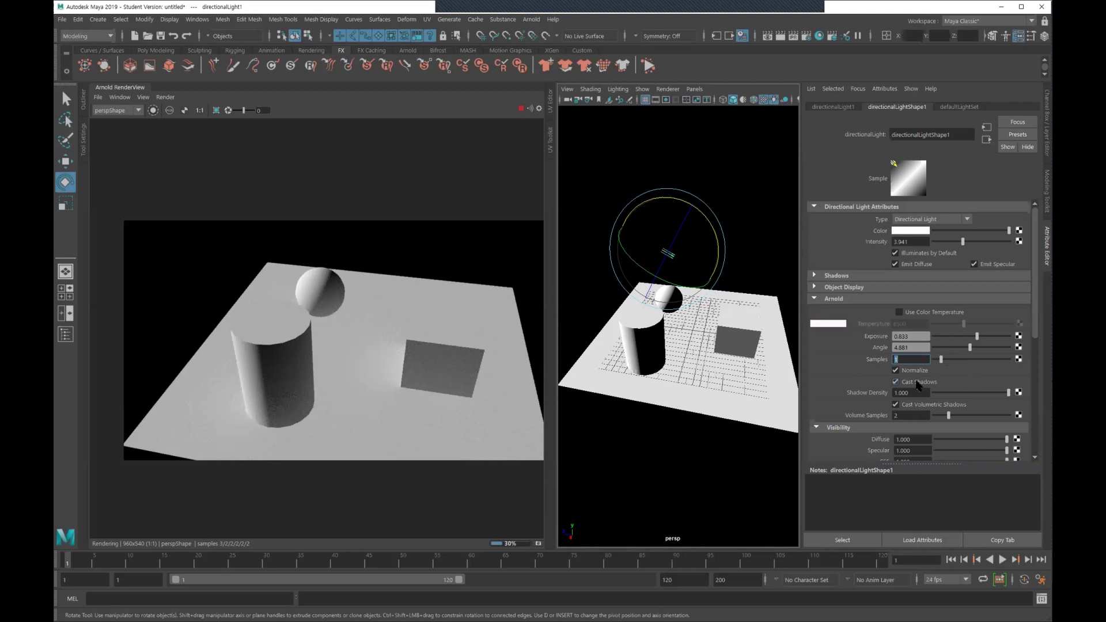
left_click(917, 383)
left_click(919, 384)
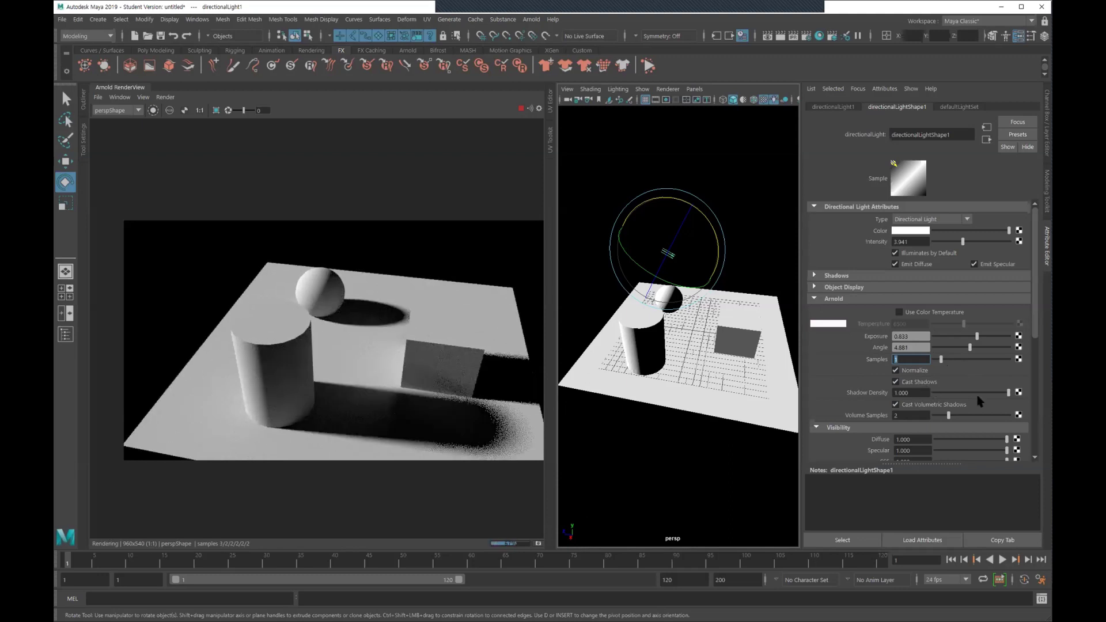
left_click_drag(997, 394, 967, 394)
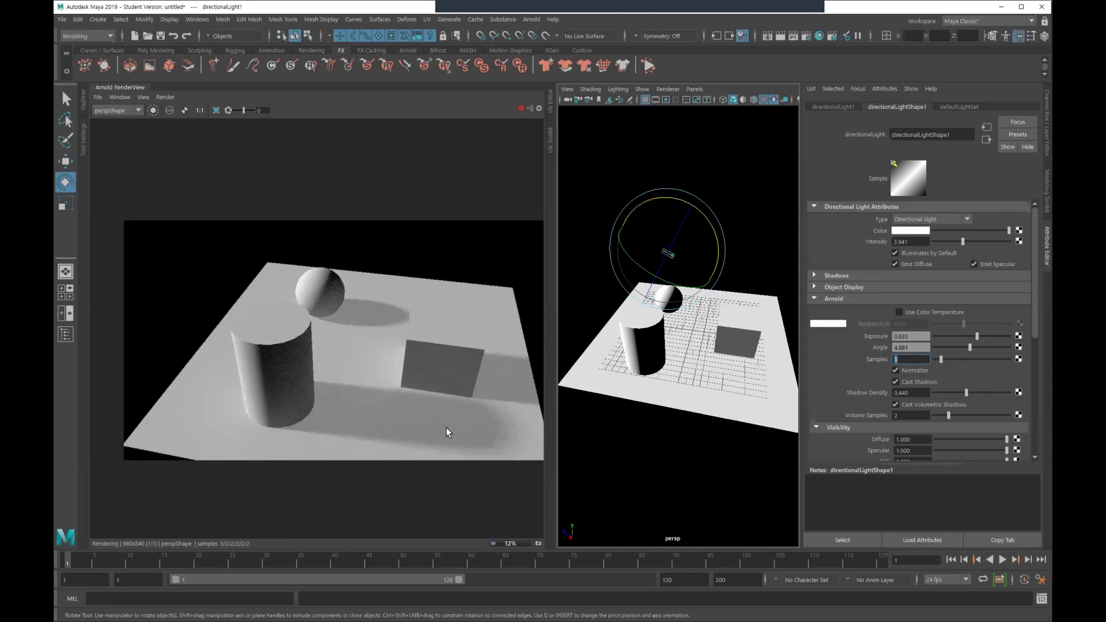
left_click_drag(968, 393, 1039, 393)
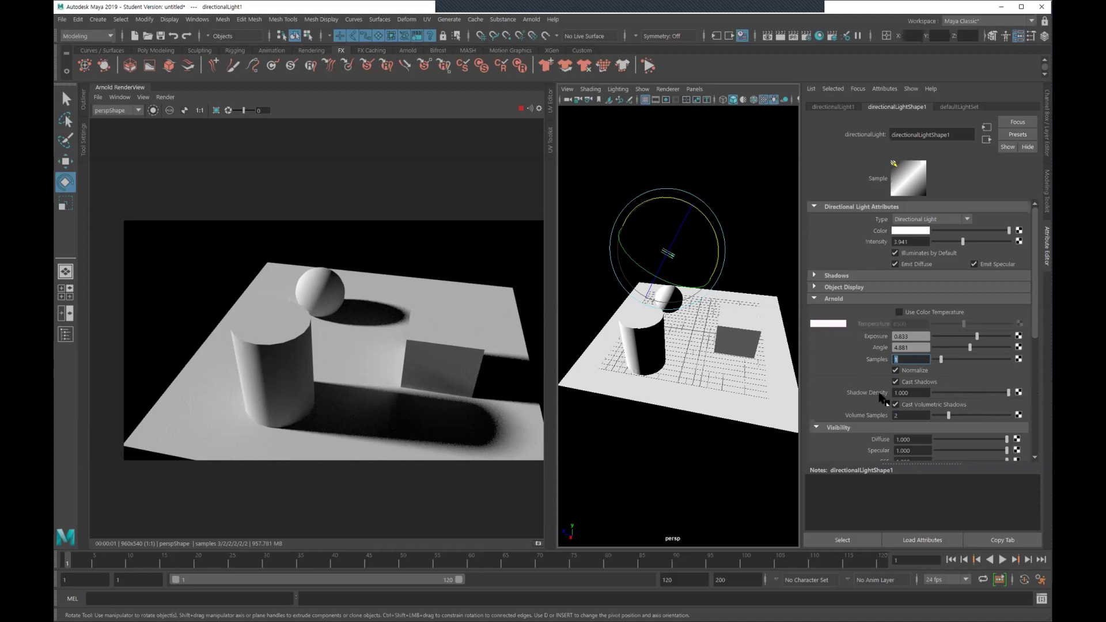
Inspect the render by orbiting the camera and shifting the preview image
double_click(920, 394)
scroll(955, 399, "down", 2)
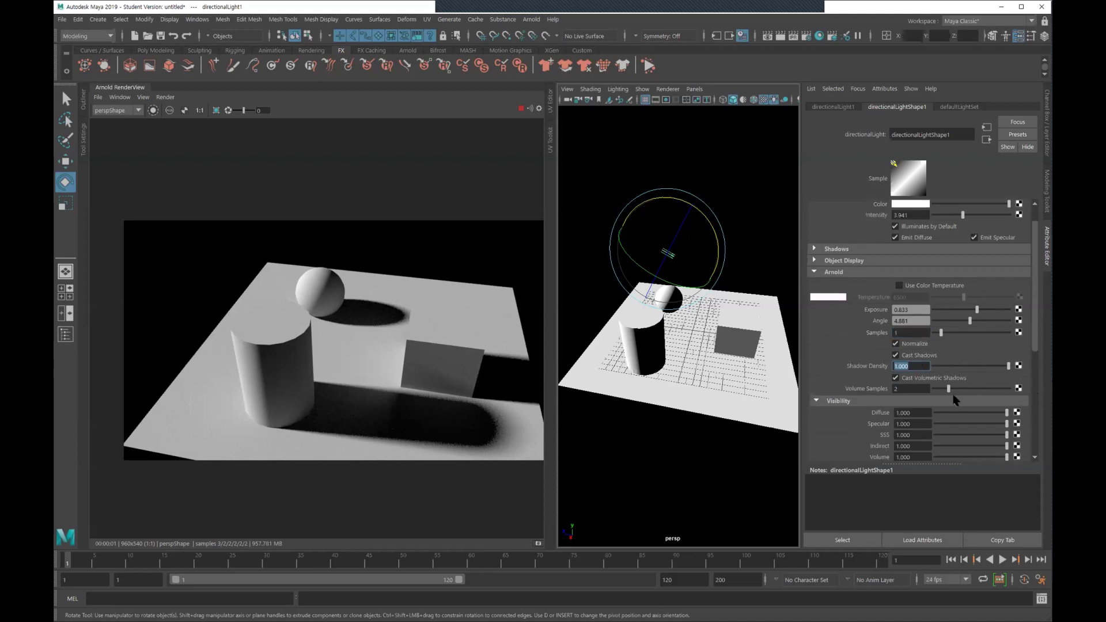
scroll(955, 398, "up", 2)
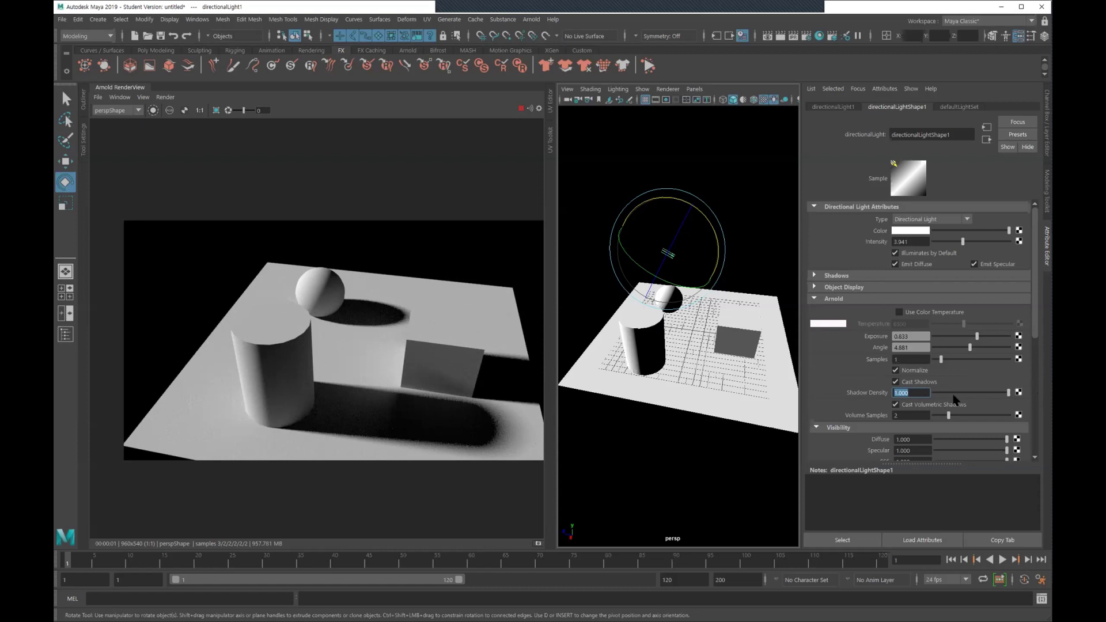
mouse_move(714, 371)
left_mouse_down("alt")
mouse_move(705, 361)
mouse_move(713, 408)
left_mouse_up("alt")
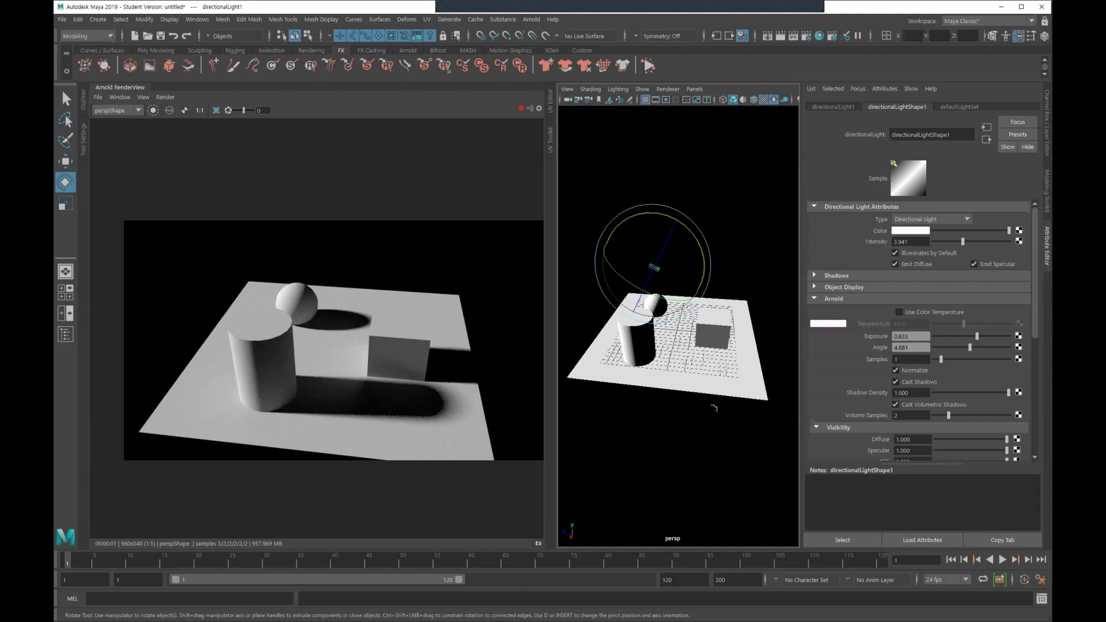
middle_click_drag(465, 340, 446, 318)
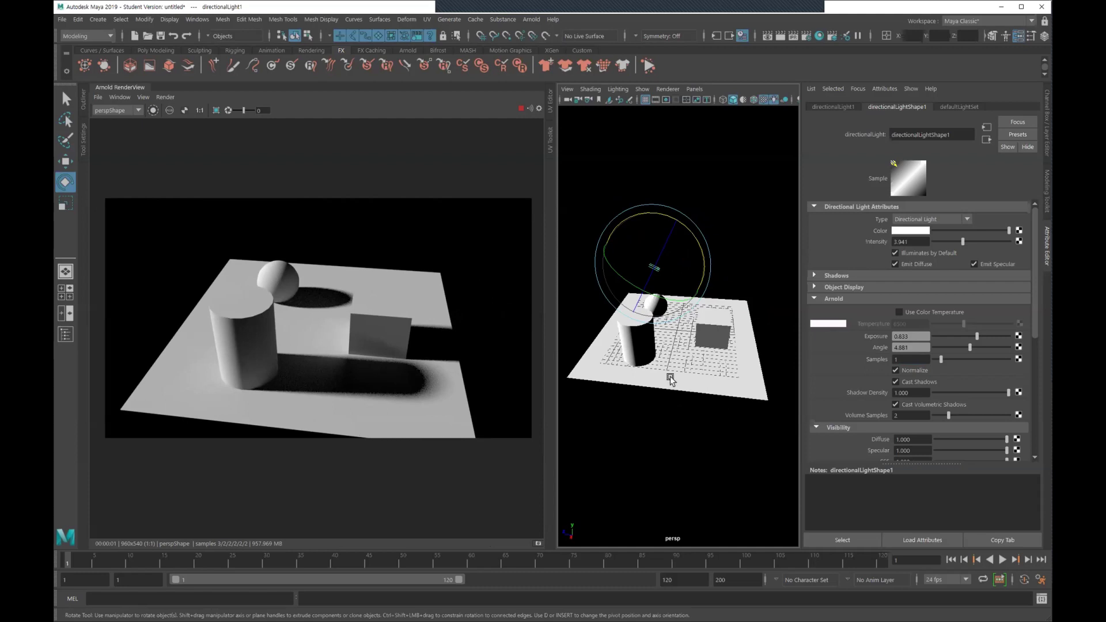
left_click_drag(688, 356, 692, 363, "alt")
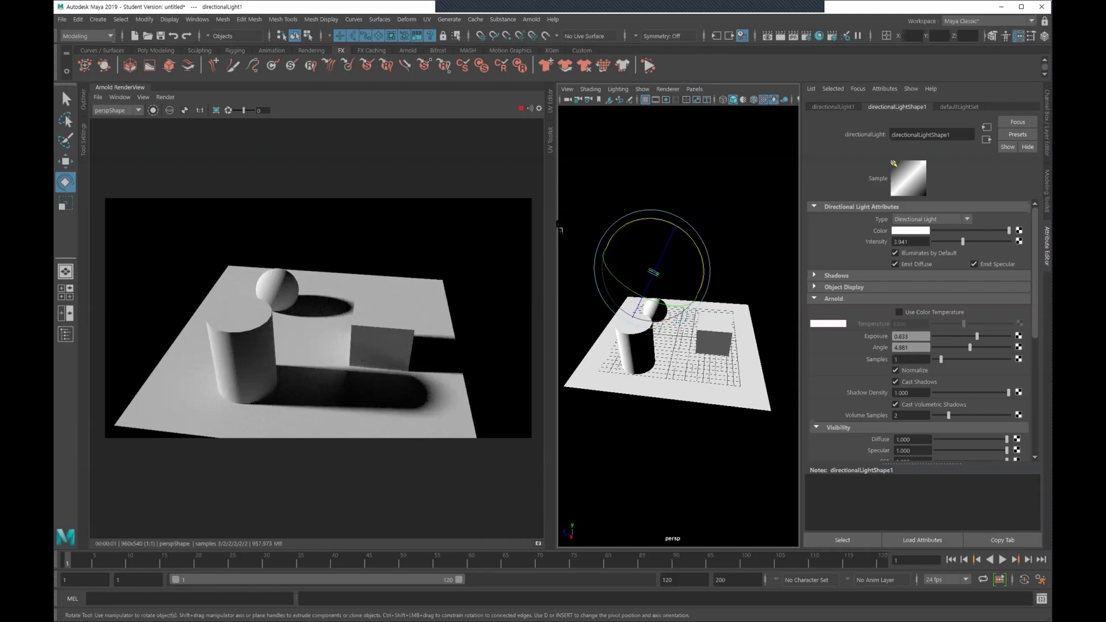
Pan the view slightly and delete the directional light
middle_click(669, 188, "alt")
middle_click_drag(670, 188, 676, 189, "alt")
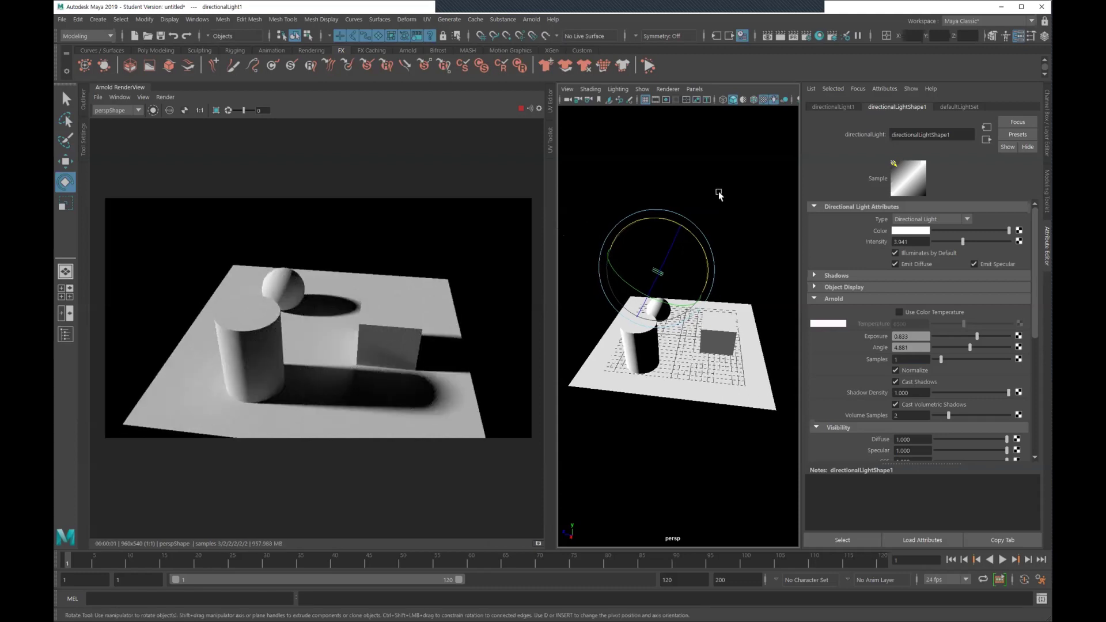
key("Delete")
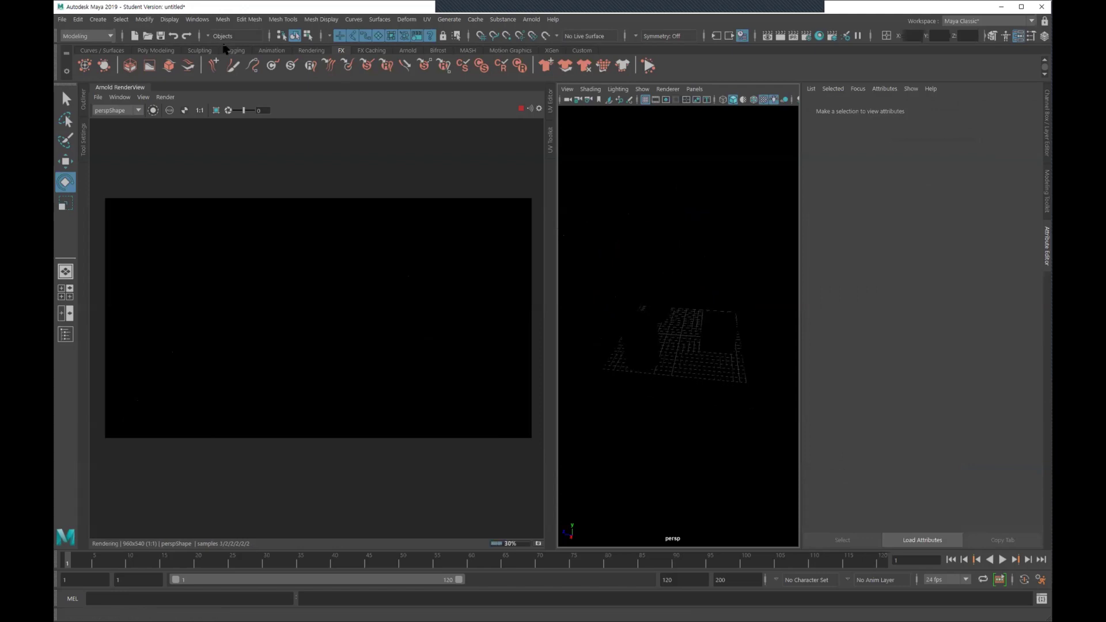
Create a point light and raise it above the plane
left_click(121, 19)
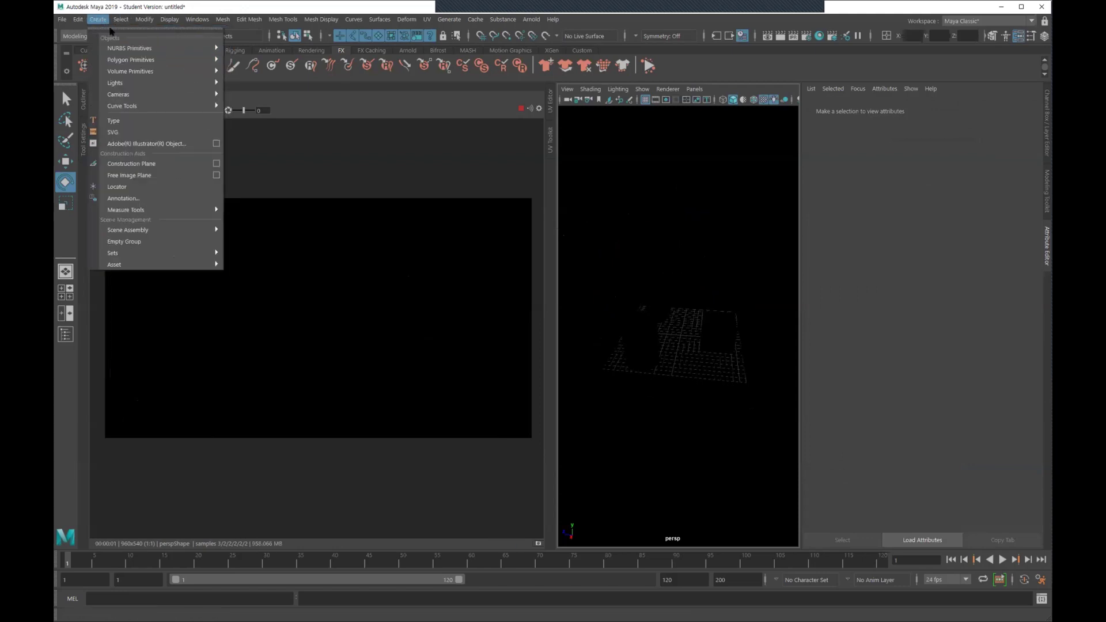
mouse_move(115, 82)
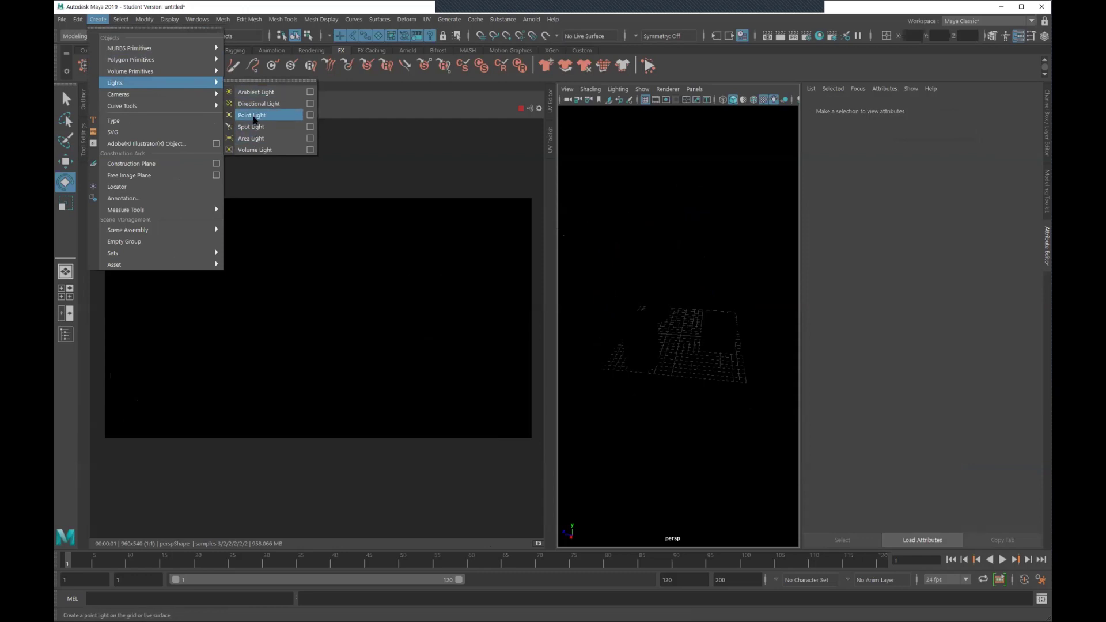
left_click(254, 117)
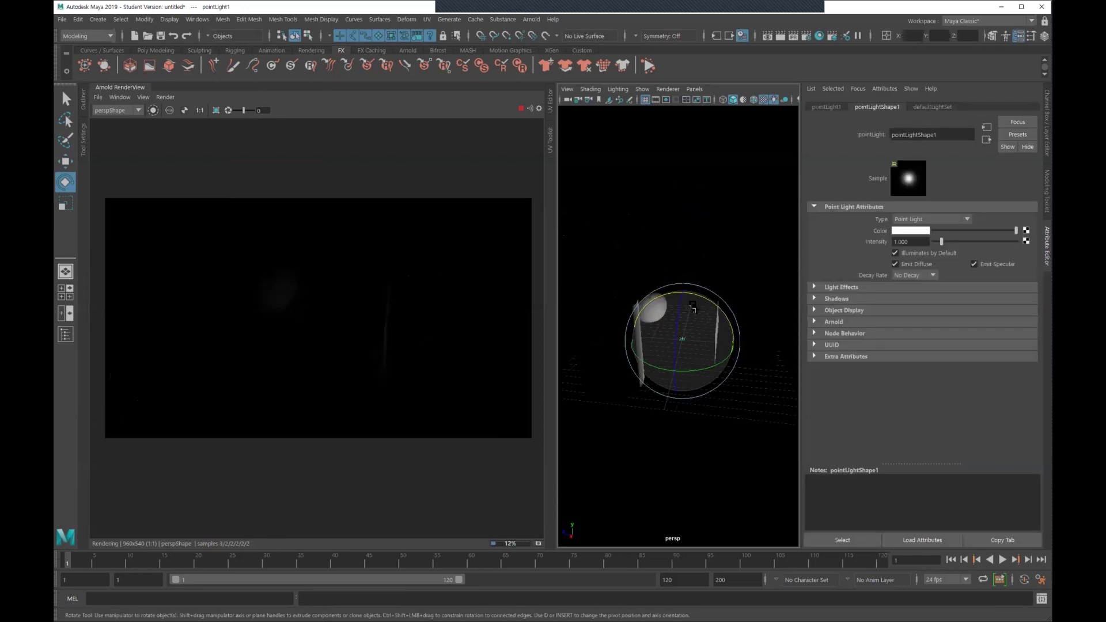
key("w")
left_click_drag(684, 294, 683, 274)
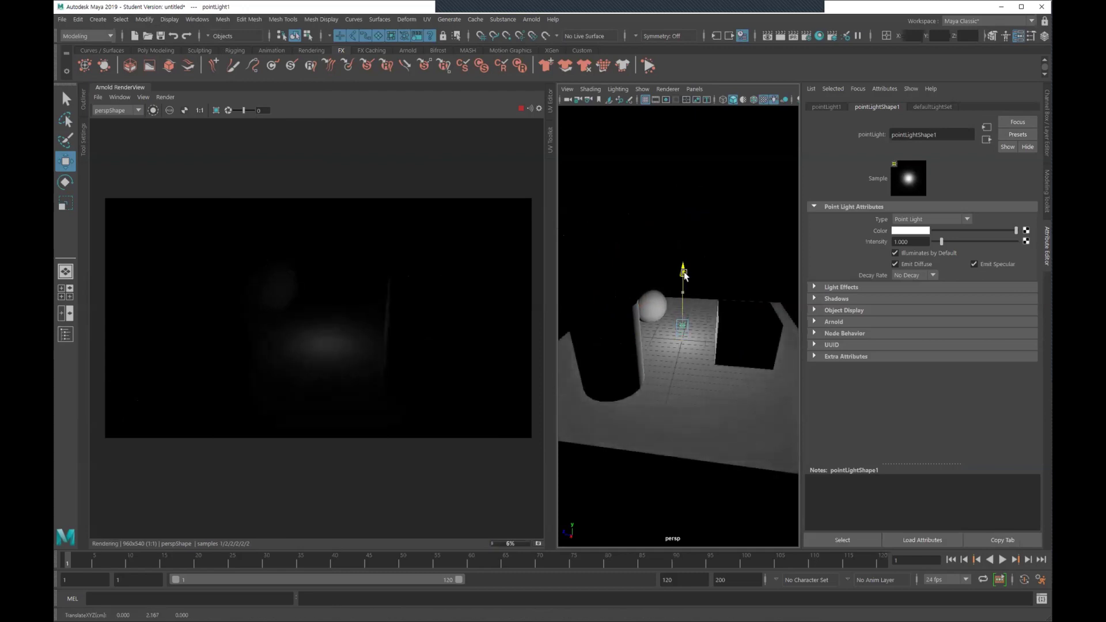
left_click_drag(728, 287, 708, 349, "alt")
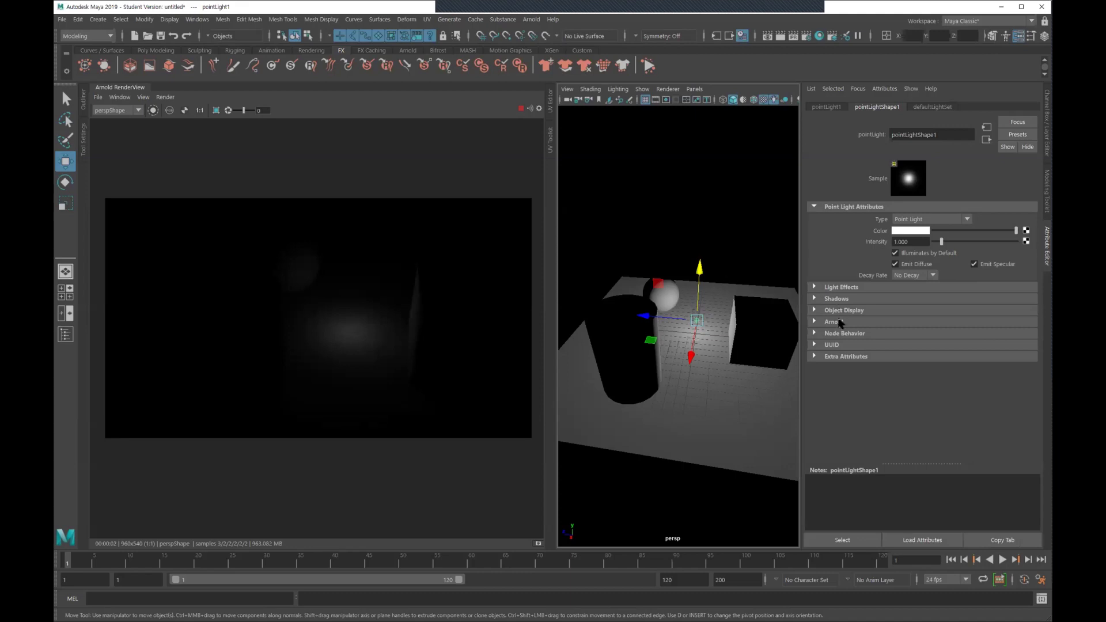
Set the point light's intensity to 2
left_click(840, 323)
left_click(905, 242)
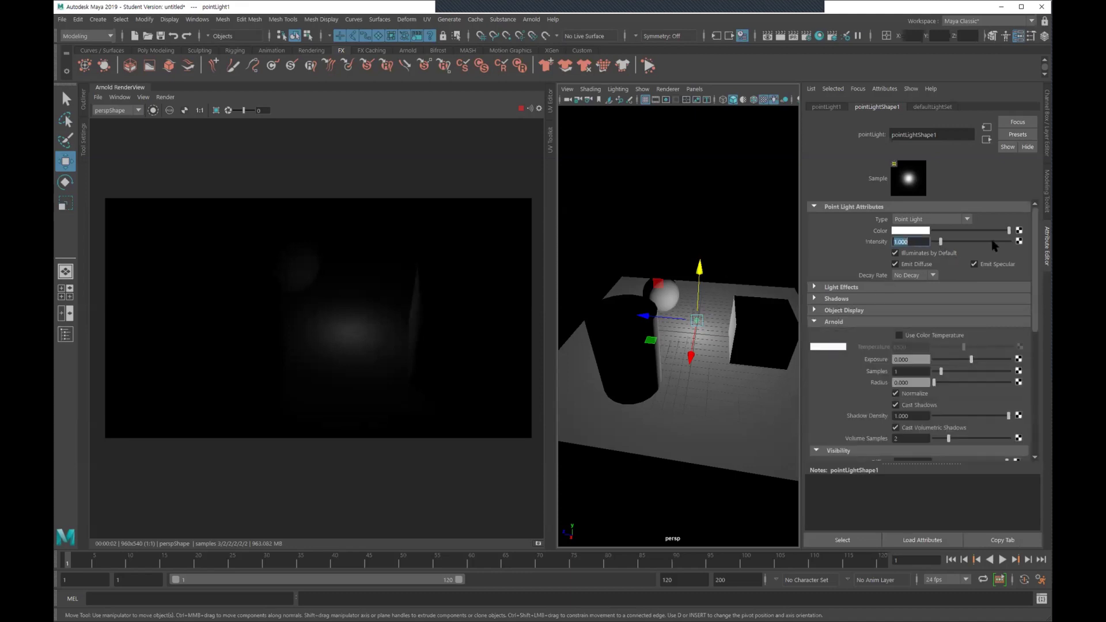
type("2")
key("Return")
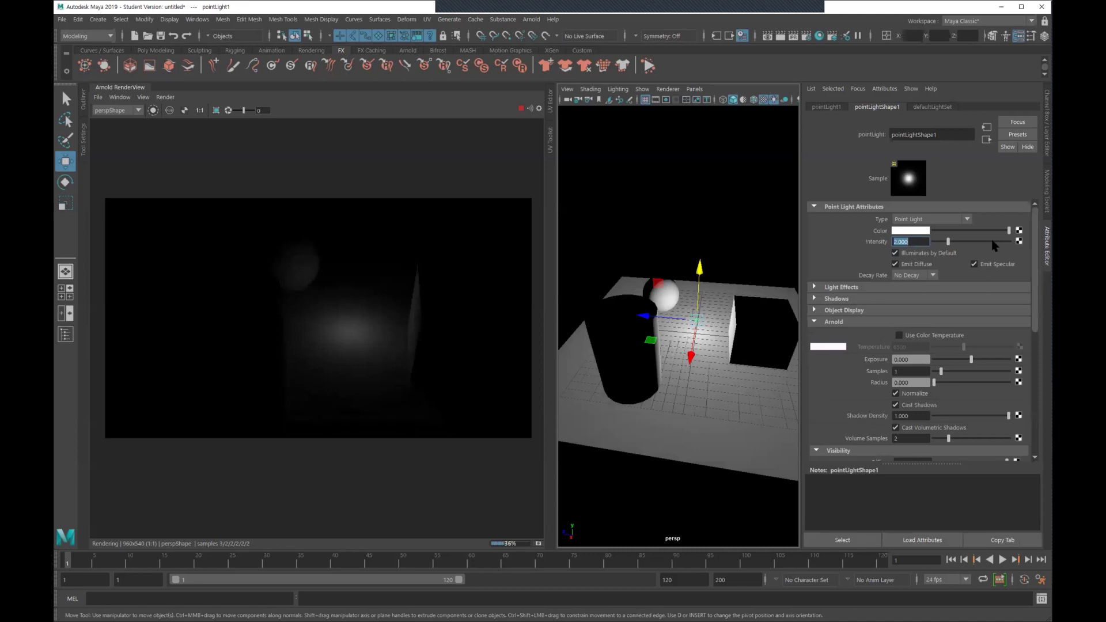
Set the point light's Arnold Exposure to 2 and its Intensity to 5
left_click(910, 359)
type("2")
key("Return")
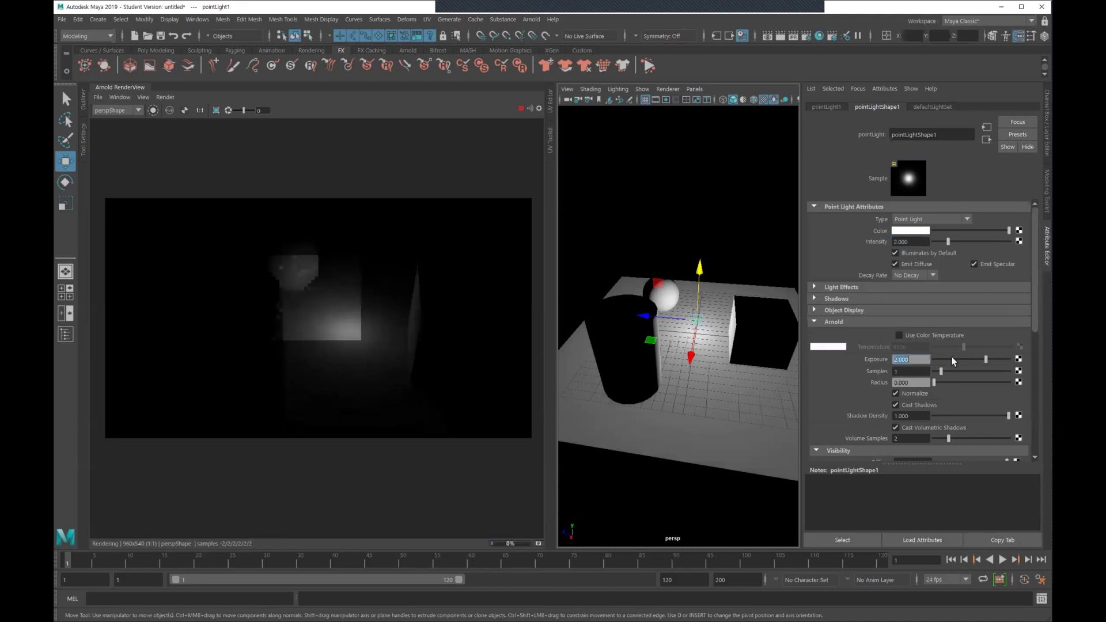
scroll(705, 385, "down", 4)
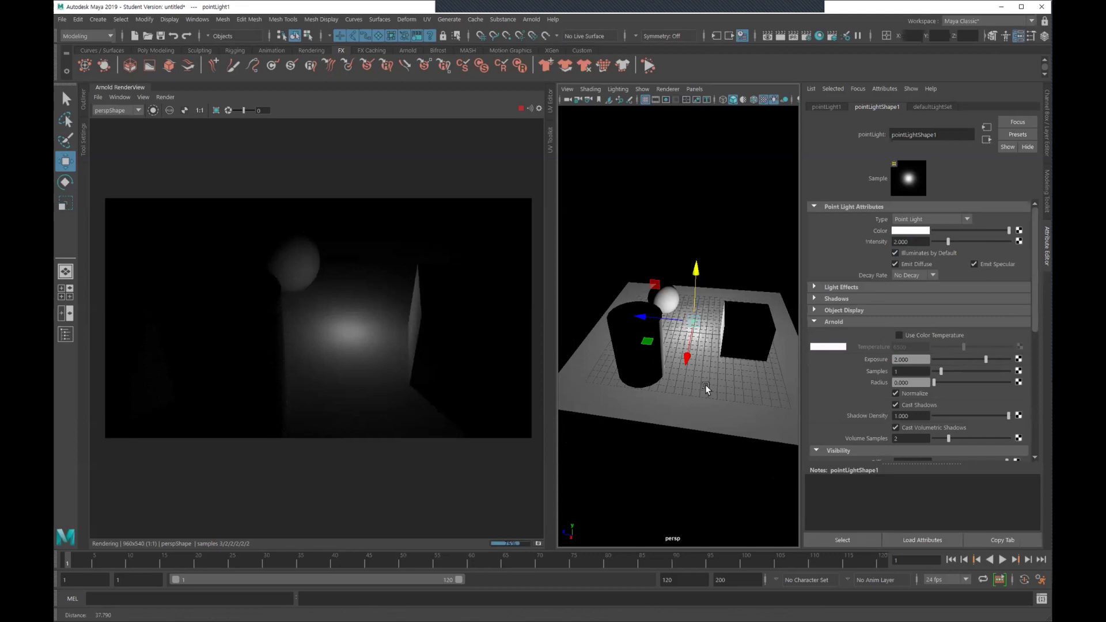
left_click(909, 241)
type("3")
key("Return")
type("5")
key("Return")
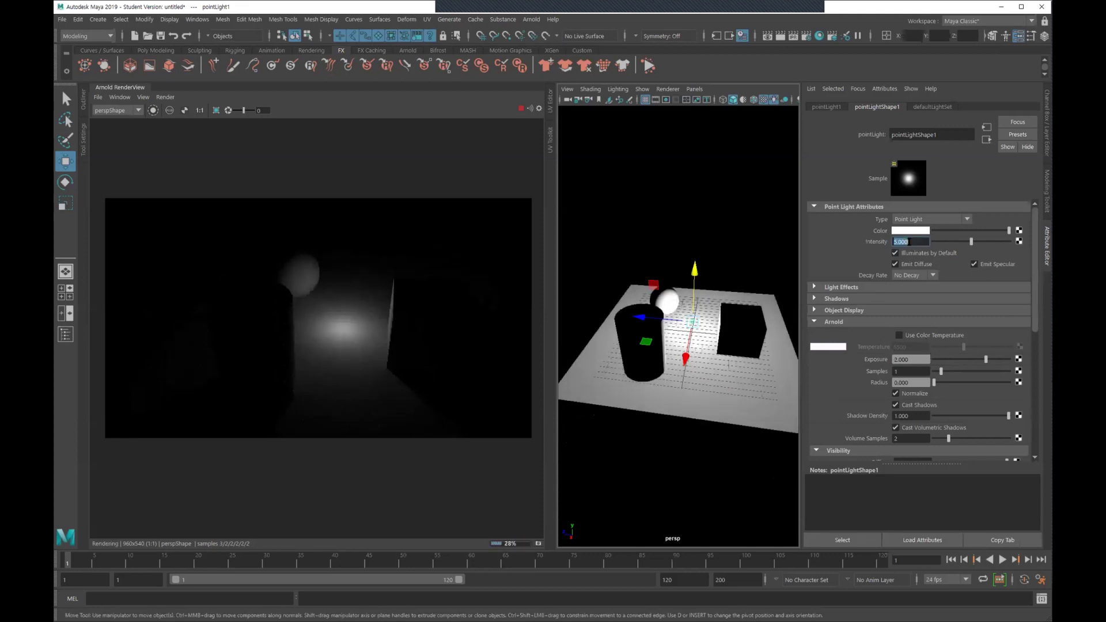
Raise the point light higher above the plane and reframe the view
left_click_drag(694, 291, 710, 230)
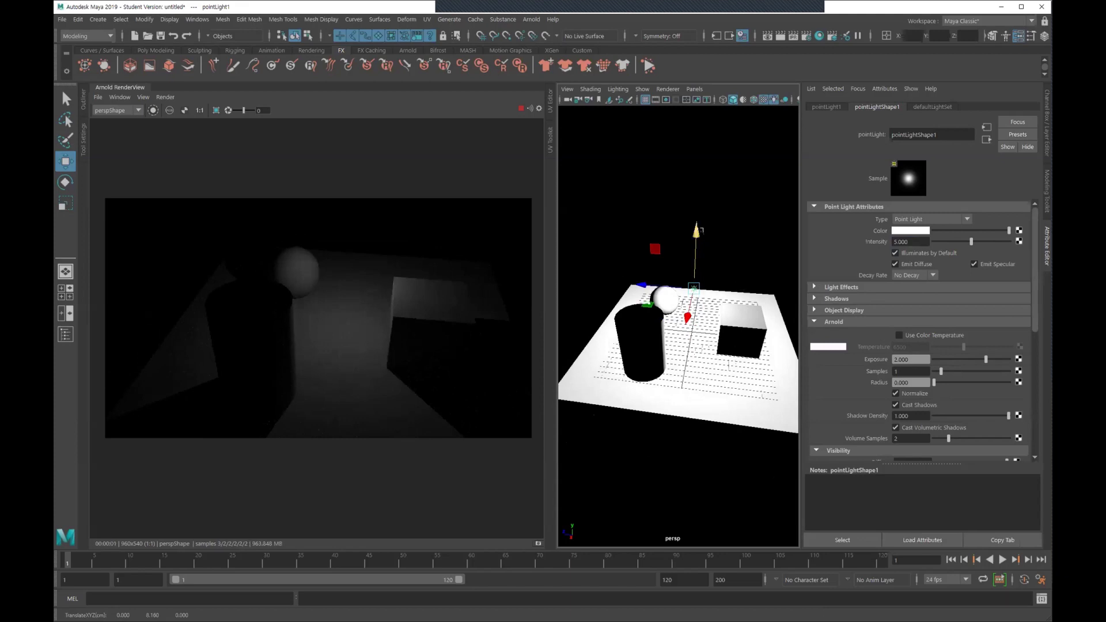
left_click_drag(662, 322, 687, 303, "alt")
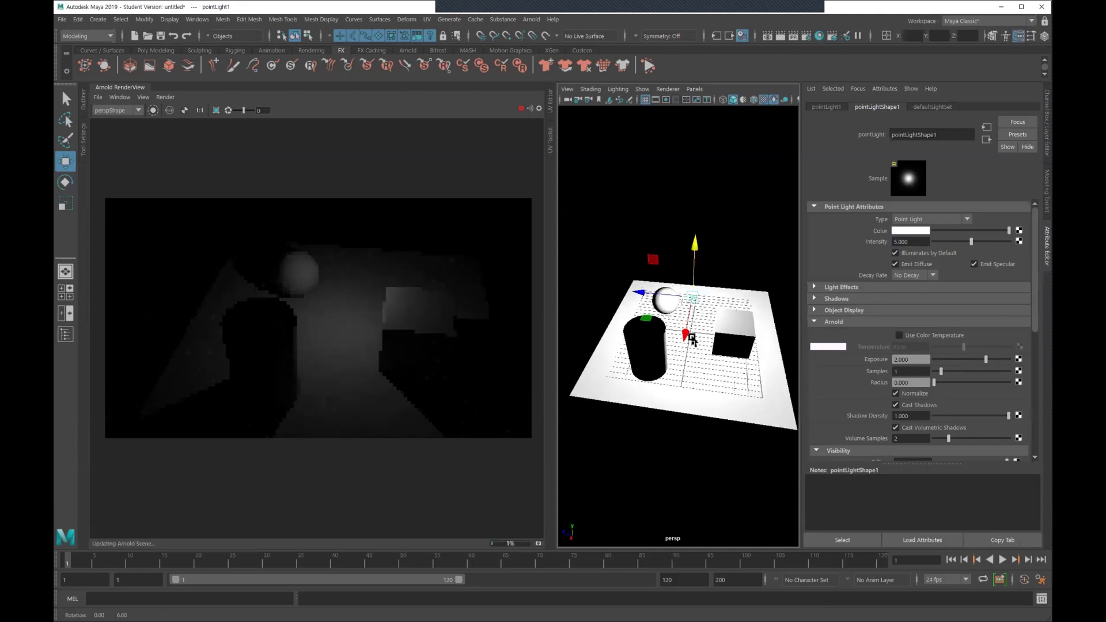
scroll(687, 303, "down", 3)
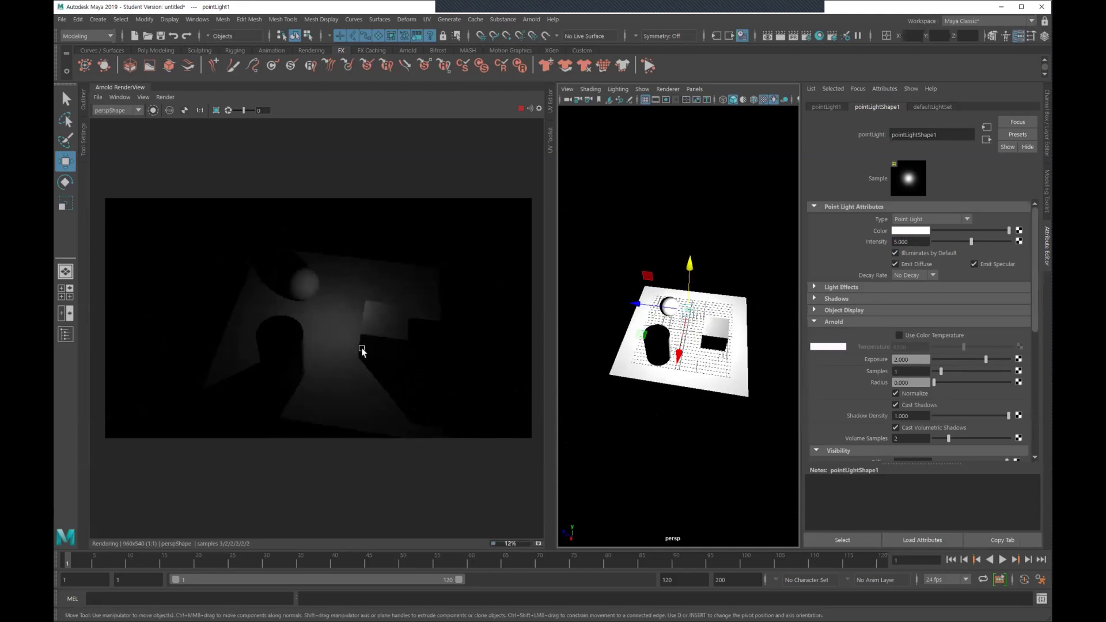
scroll(757, 316, "up", 1)
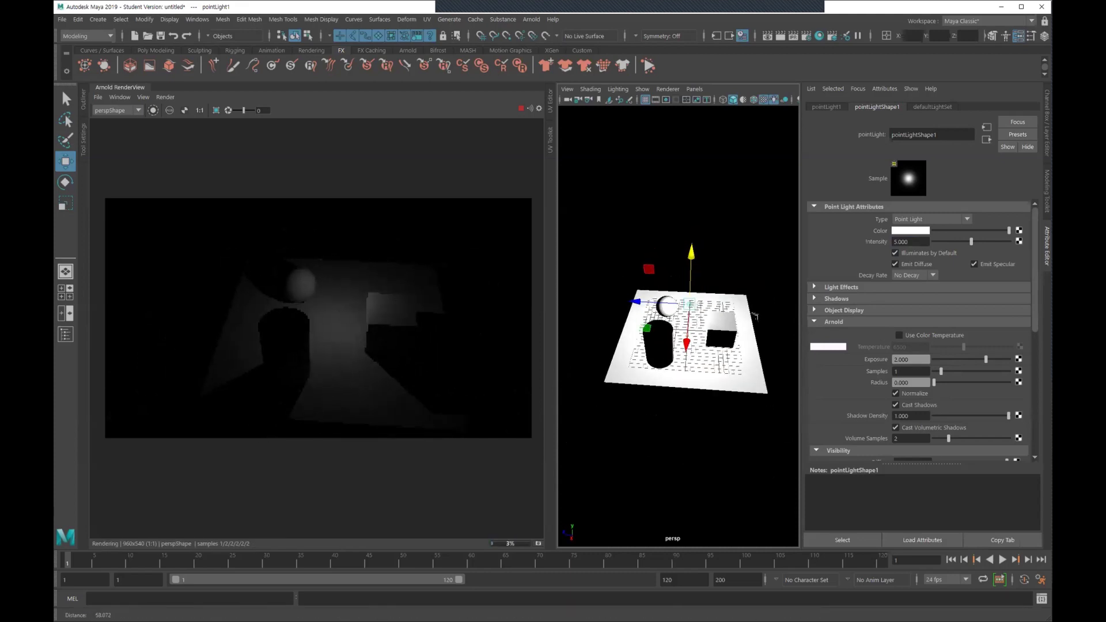
scroll(754, 315, "up", 1)
scroll(746, 311, "up", 2)
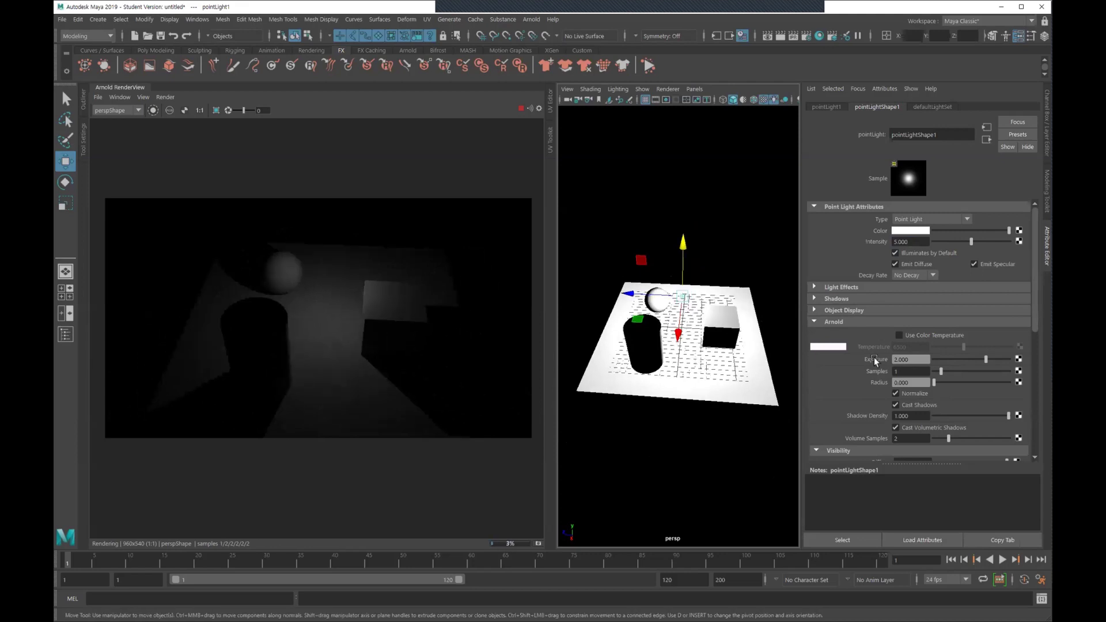
scroll(965, 373, "down", 1)
scroll(966, 373, "down", 1)
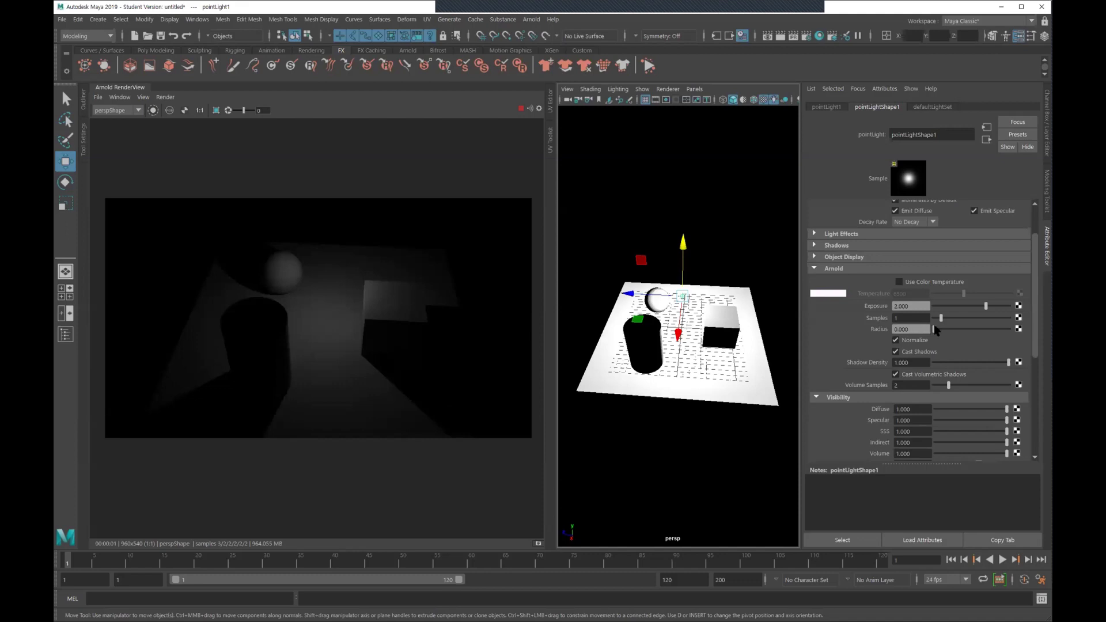
Widen the point light's Arnold Radius to 5.179 and lower the light slightly
left_click_drag(933, 329, 964, 329)
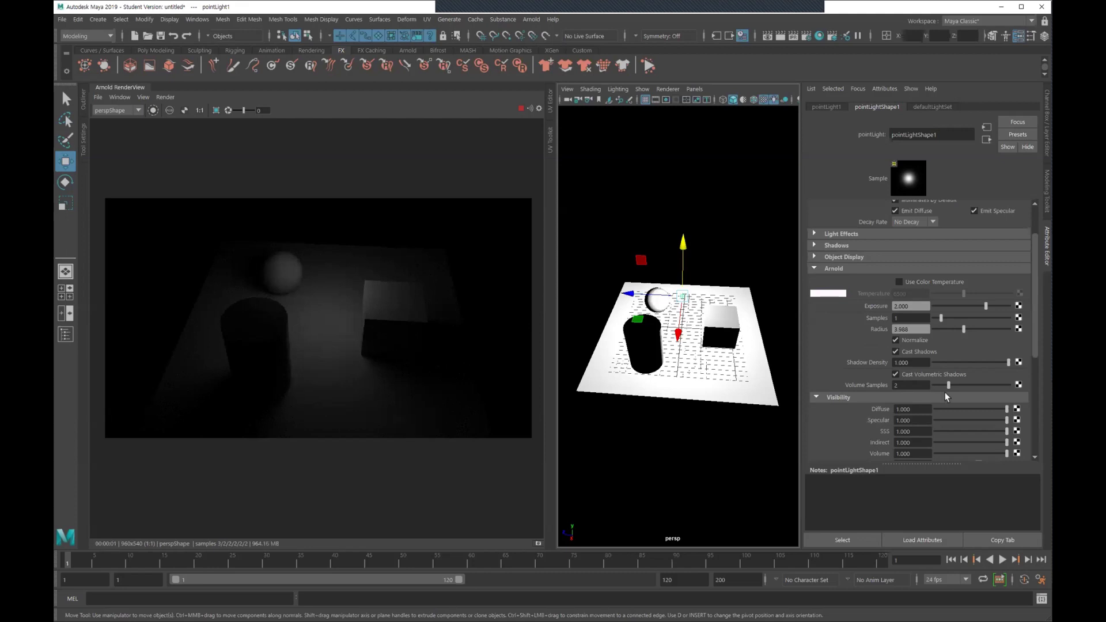
left_click_drag(964, 329, 972, 330)
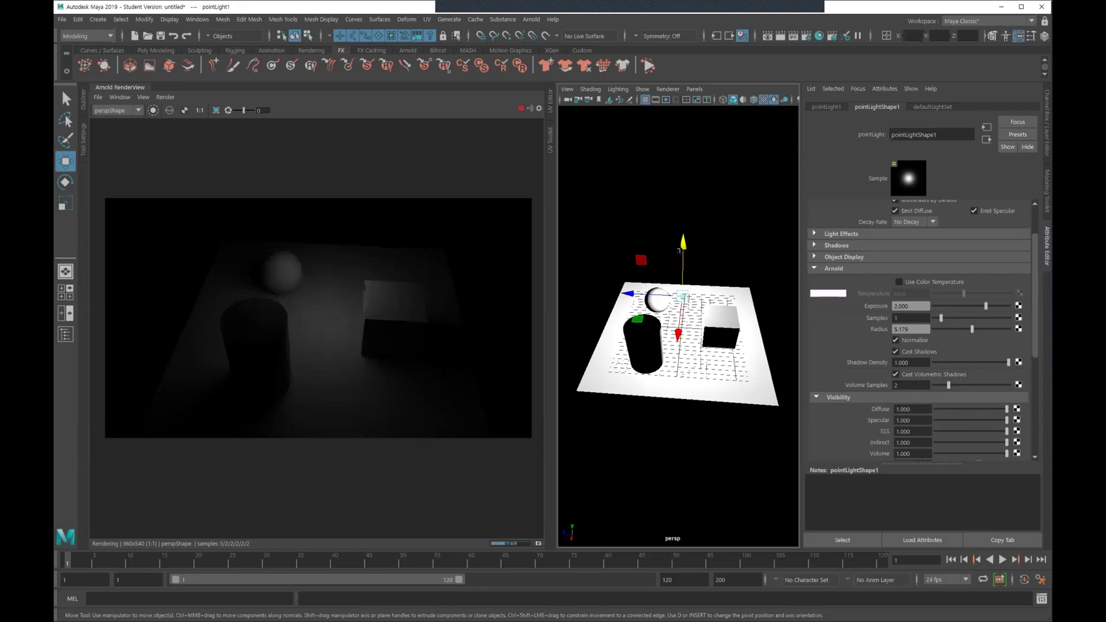
left_click_drag(682, 244, 683, 268)
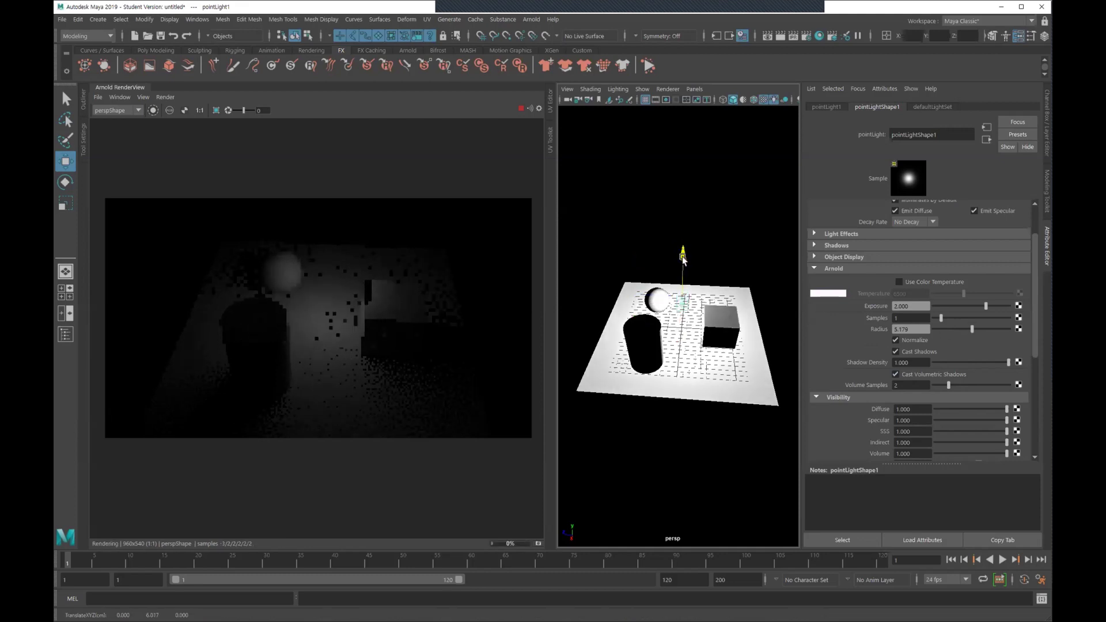
left_click_drag(682, 266, 683, 270)
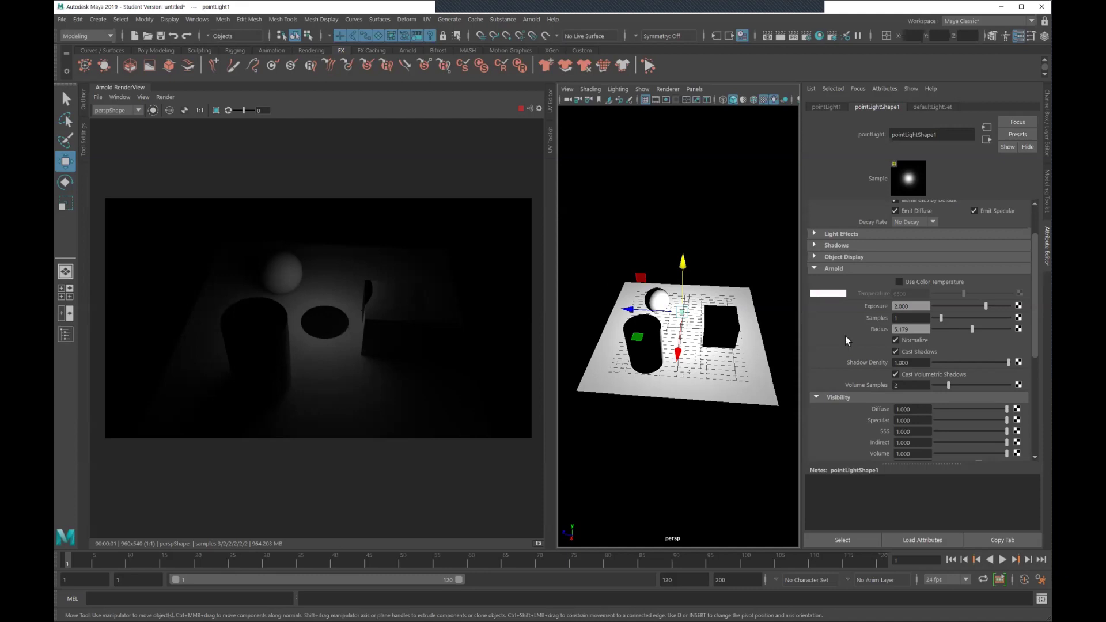
Raise the point light above the plane and adjust its radius and intensity
left_click_drag(628, 309, 633, 310)
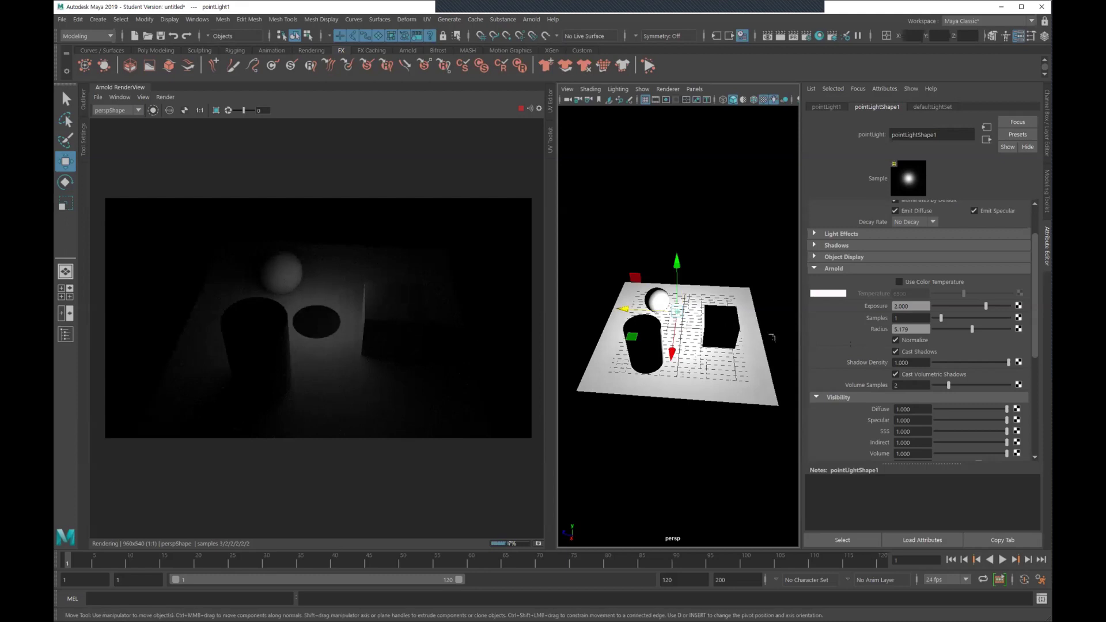
mouse_move(677, 262)
left_mouse_down()
mouse_move(677, 248)
mouse_move(680, 273)
left_mouse_up()
left_click_drag(972, 336, 960, 334)
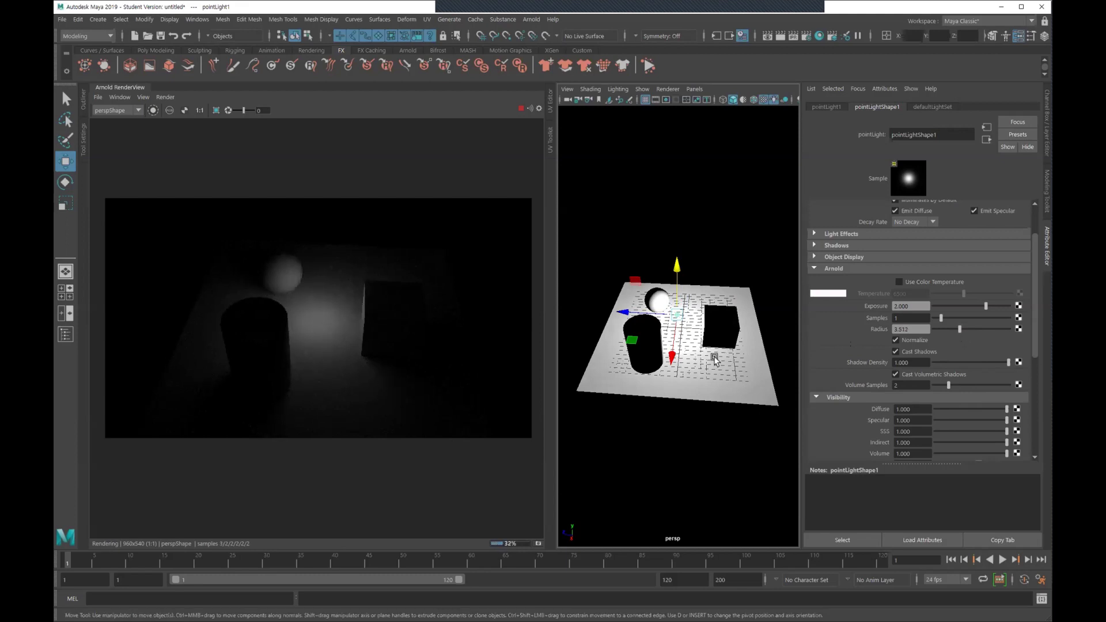
middle_click_drag(714, 361, 715, 356, "alt")
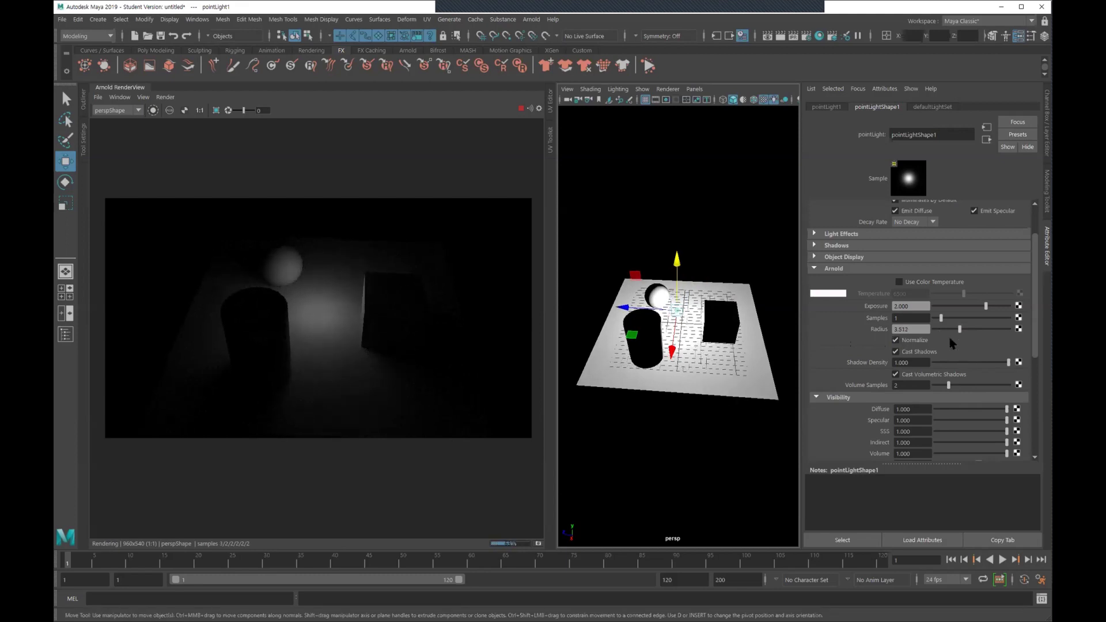
mouse_move(688, 354)
left_mouse_down("alt")
mouse_move(665, 349)
mouse_move(686, 351)
left_mouse_up("alt")
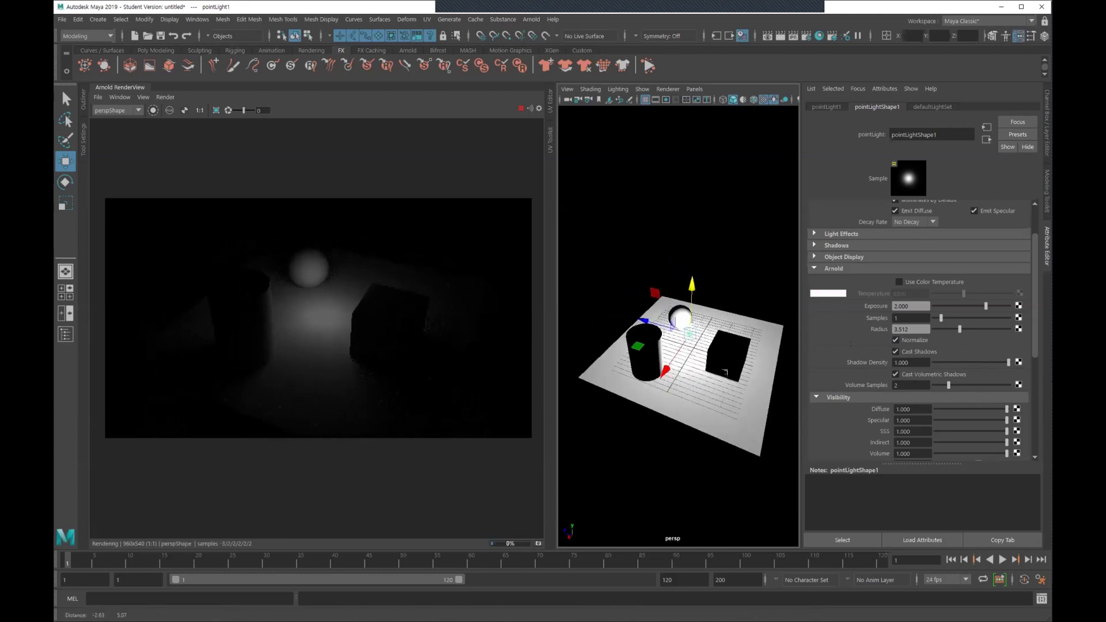
scroll(957, 326, "up", 3)
left_click_drag(978, 242, 1017, 245)
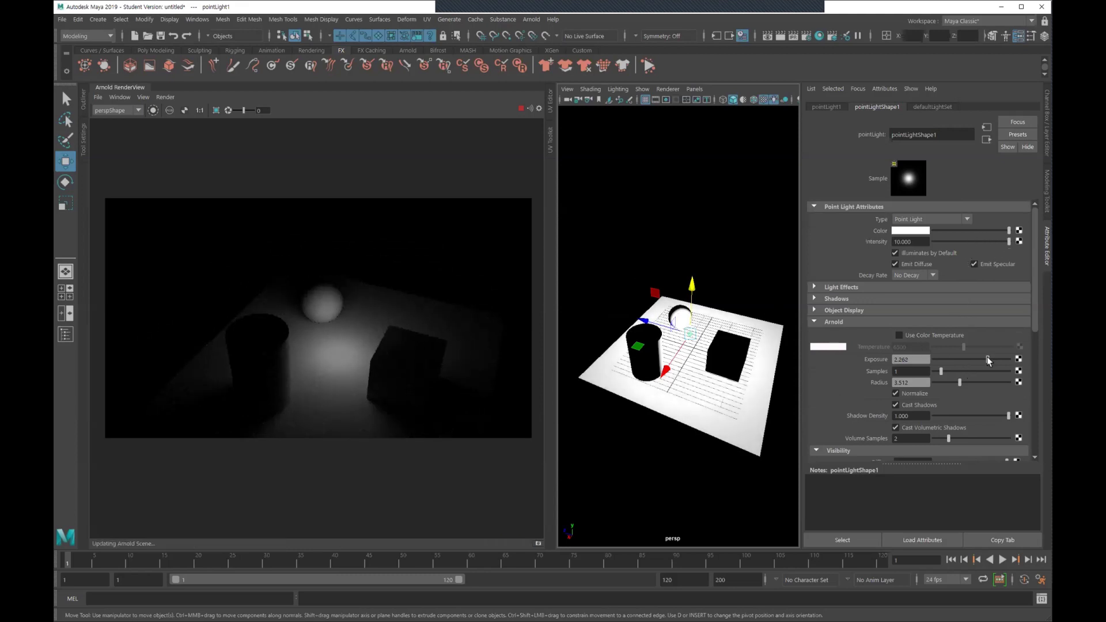
Set the point light's Arnold exposure to 4.286 and lift it even higher
left_click_drag(986, 359, 1003, 359)
left_click_drag(691, 286, 697, 245)
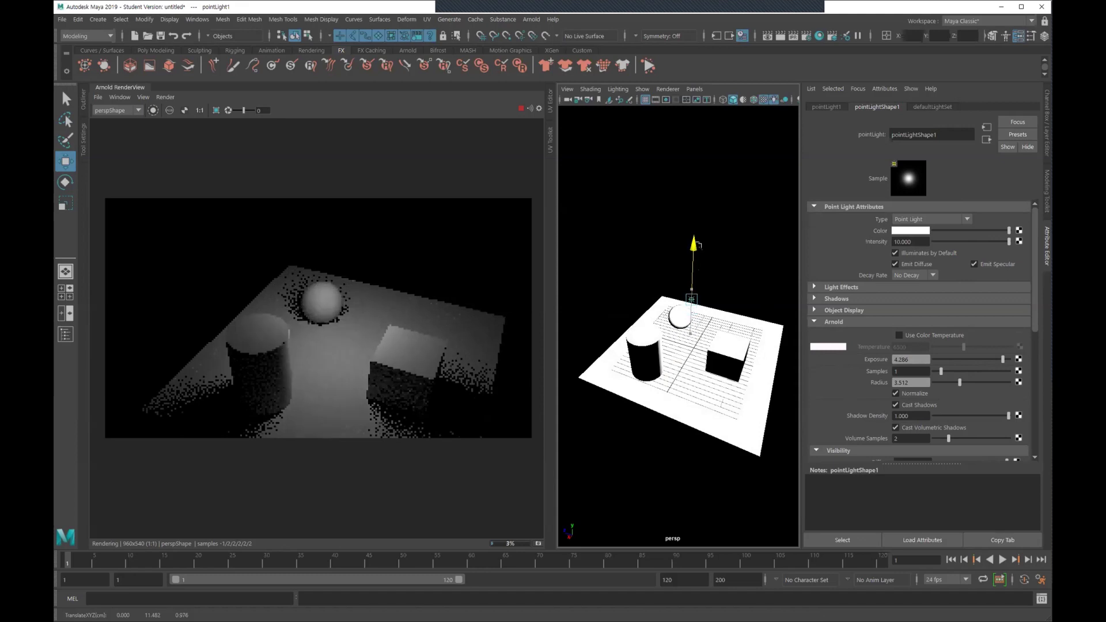
mouse_move(700, 410)
left_mouse_down("alt")
mouse_move(693, 424)
mouse_move(686, 415)
left_mouse_up("alt")
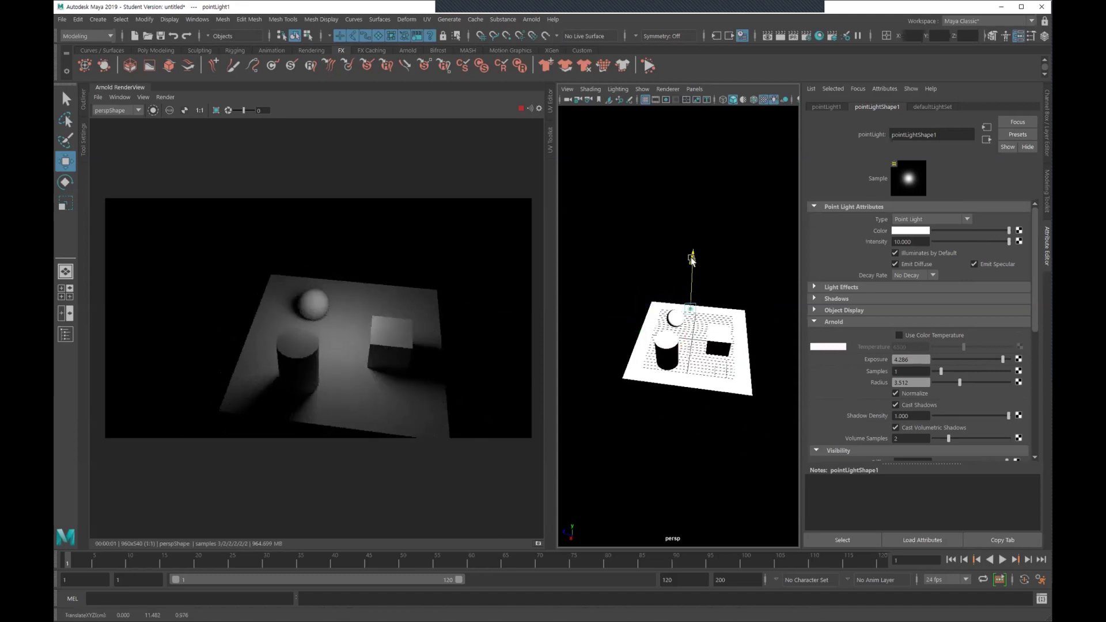
left_click_drag(692, 260, 693, 246)
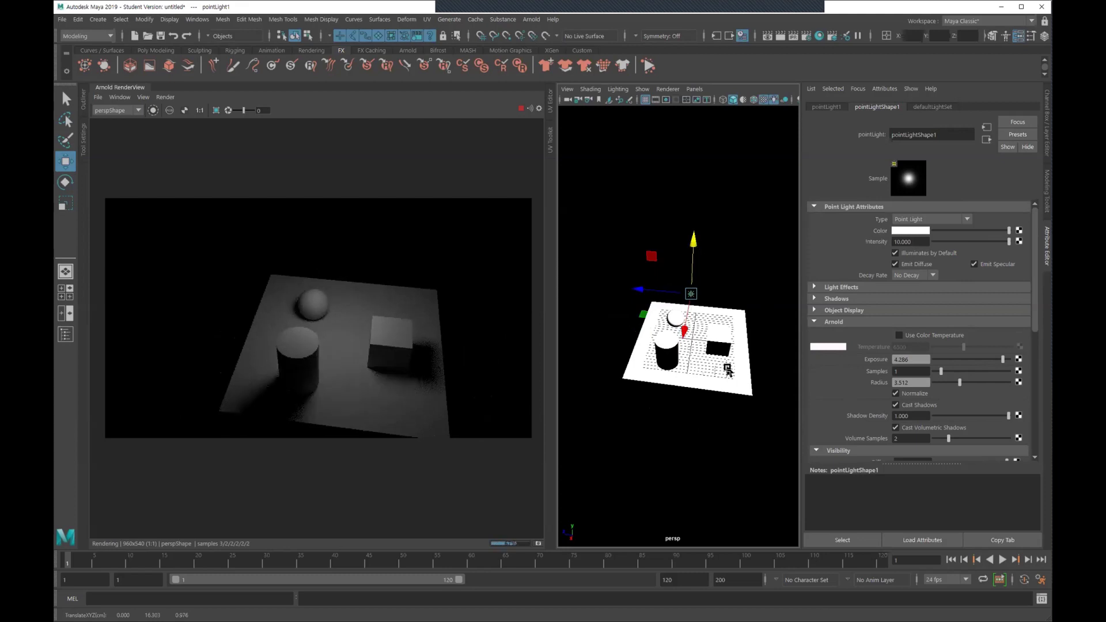
mouse_move(727, 370)
left_mouse_down("alt")
mouse_move(760, 389)
mouse_move(728, 364)
left_mouse_up("alt")
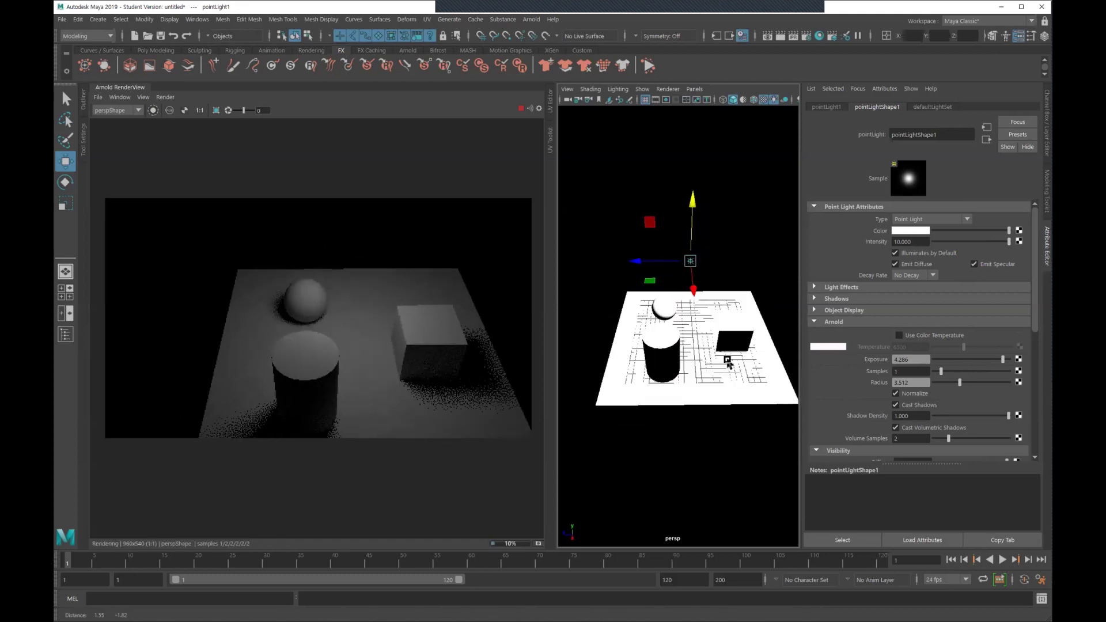
Delete the point light and create a spot light from Create > Lights
key("Delete")
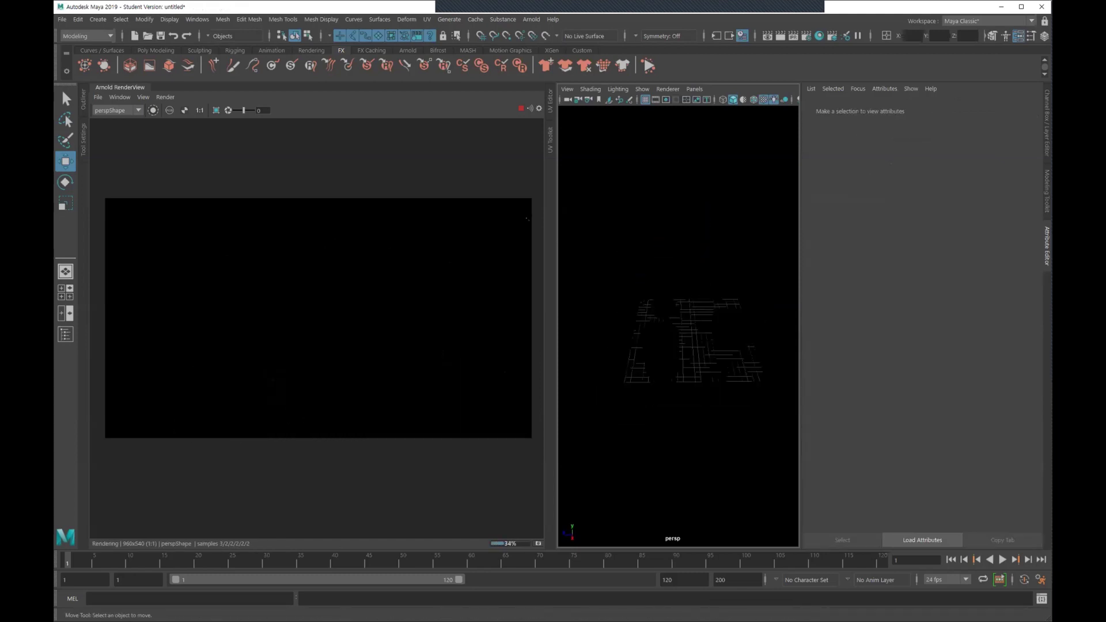
left_click(98, 21)
mouse_move(155, 82)
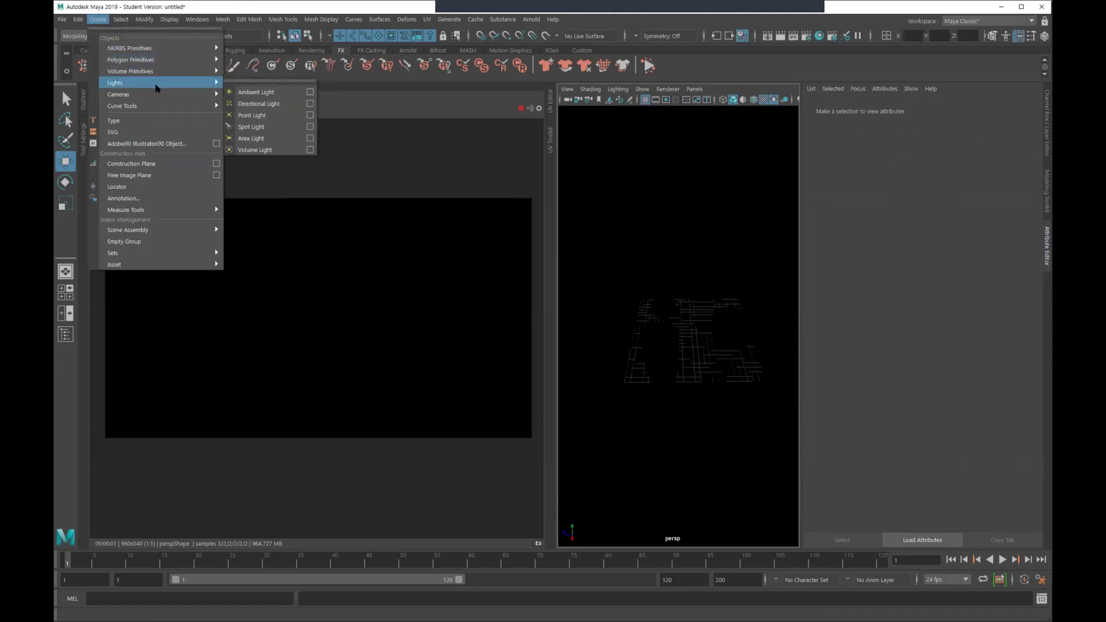
left_click(273, 127)
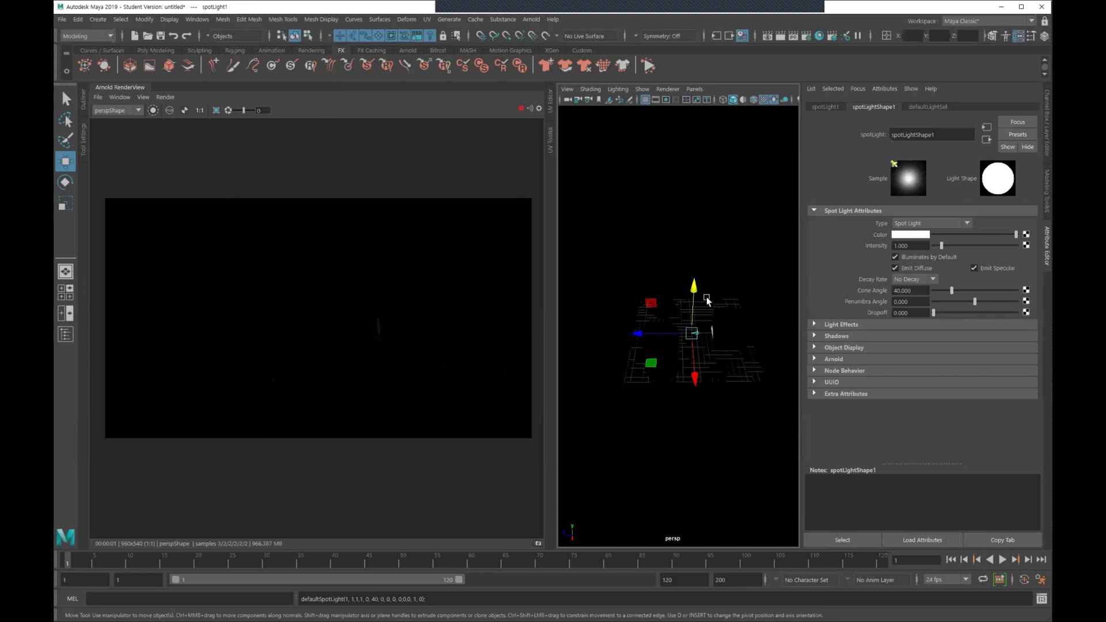
Move the spot light up, off to the side and back, aimed toward the cube
left_click_drag(706, 300, 685, 236)
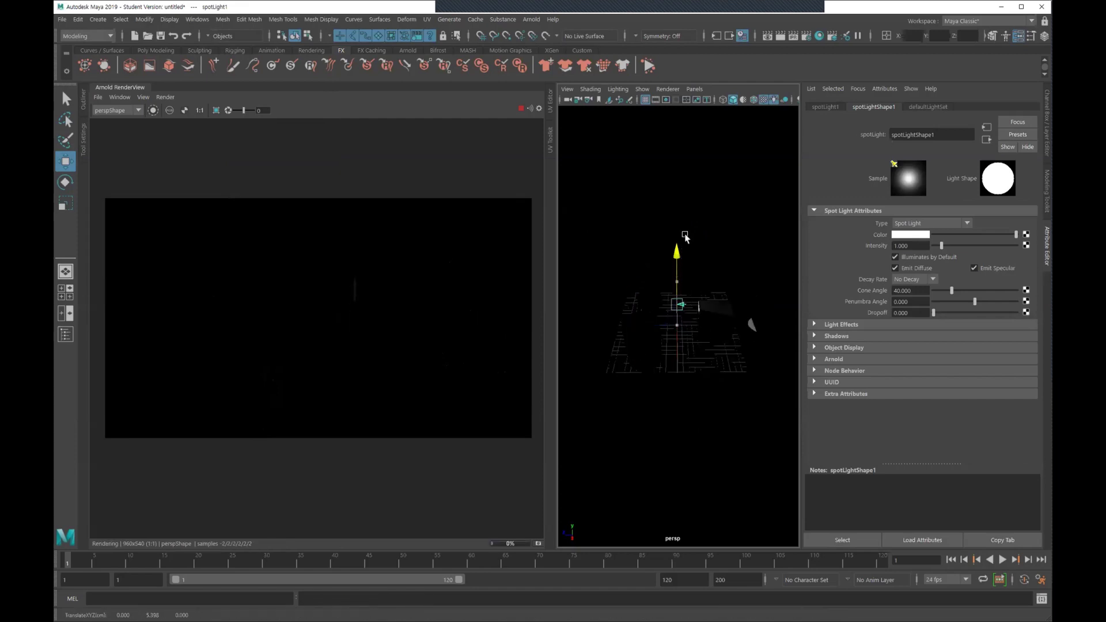
left_click_drag(662, 295, 577, 288)
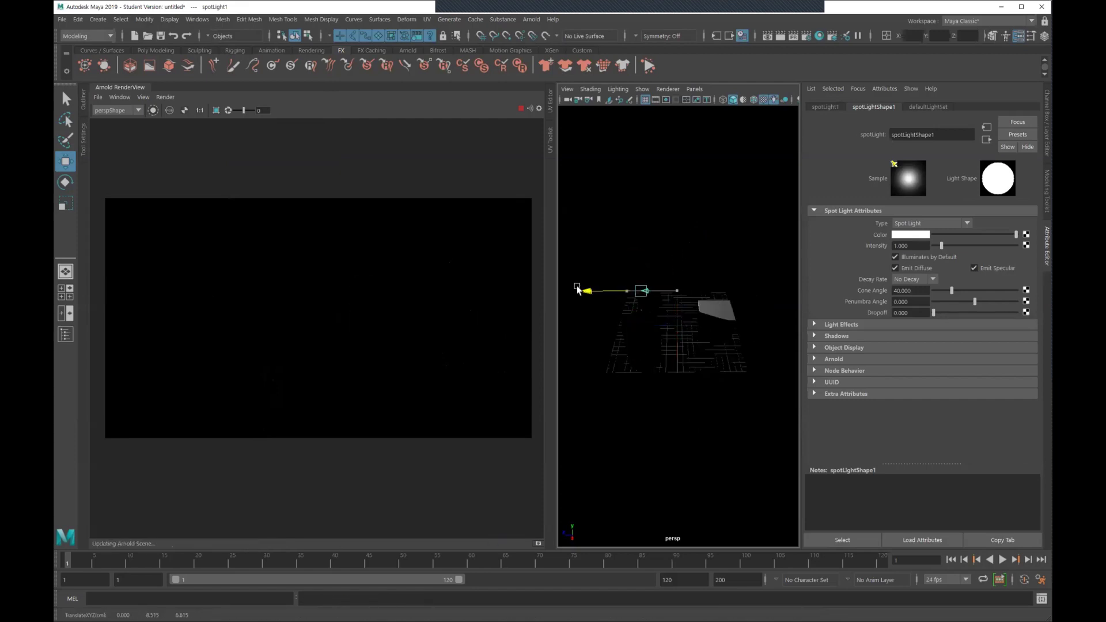
left_click_drag(486, 286, 769, 318)
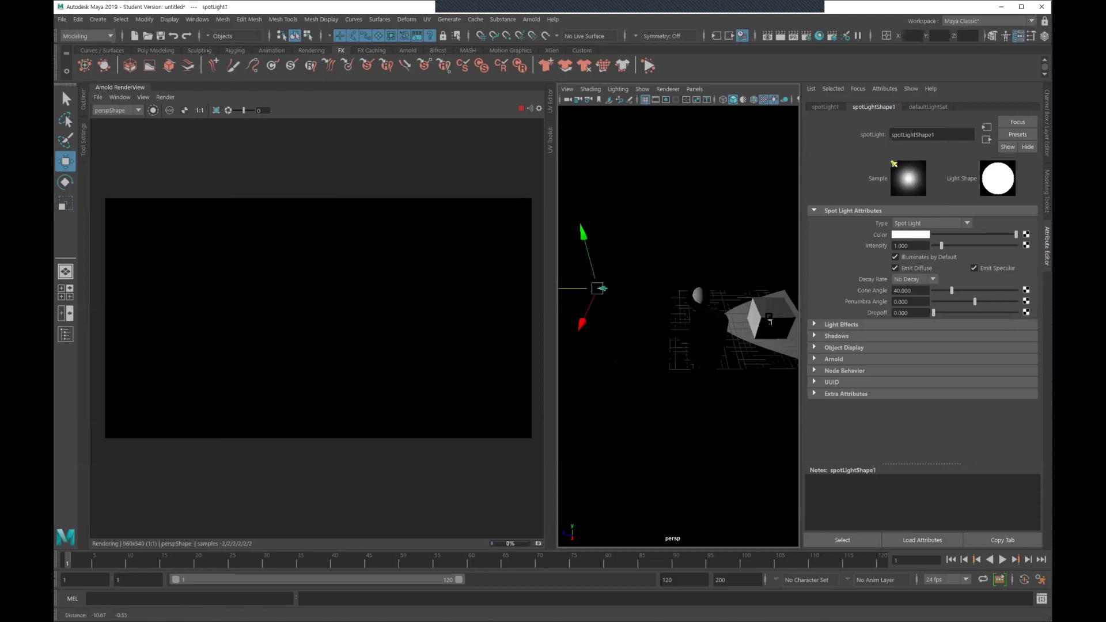
mouse_move(554, 288)
left_mouse_down()
mouse_move(488, 288)
mouse_move(502, 288)
left_mouse_up()
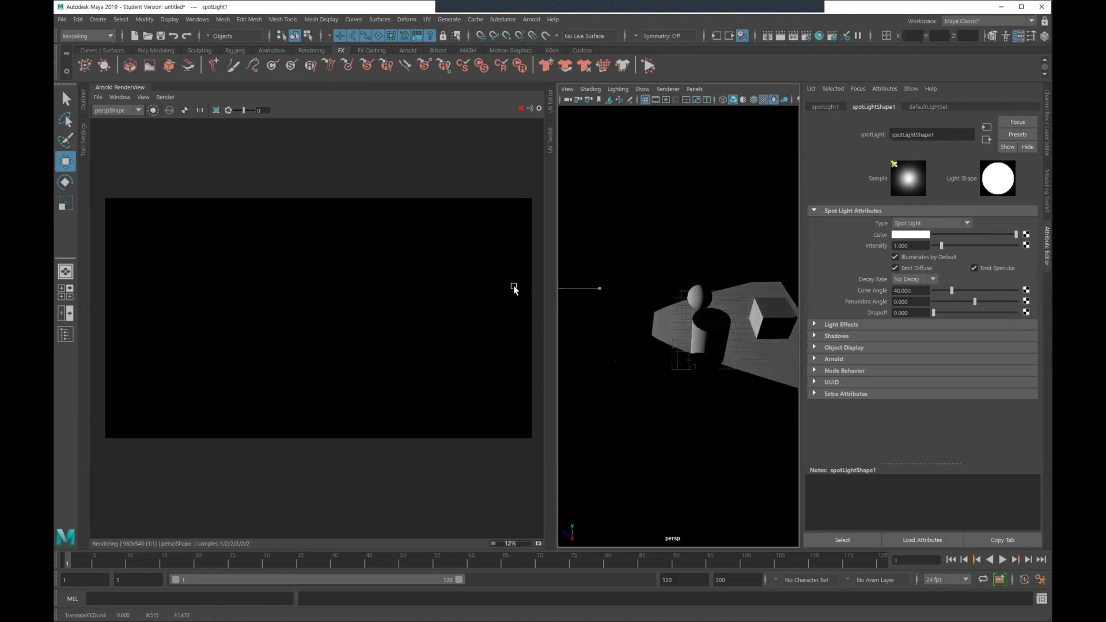
left_click_drag(570, 303, 759, 339, "alt")
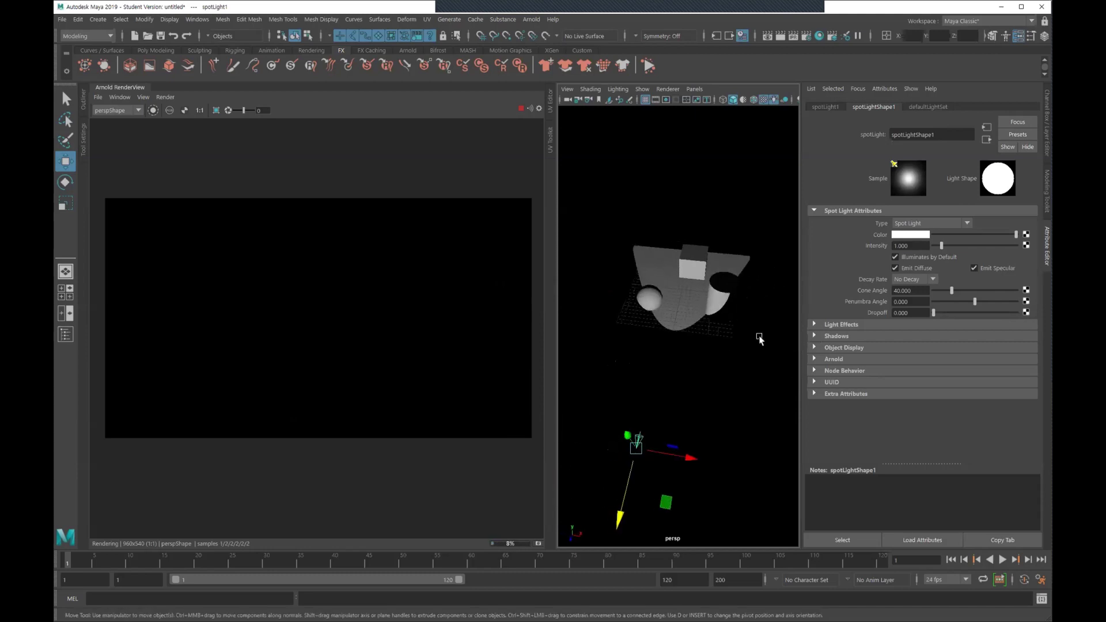
mouse_move(744, 286)
left_mouse_down("alt")
mouse_move(677, 337)
mouse_move(712, 344)
left_mouse_up("alt")
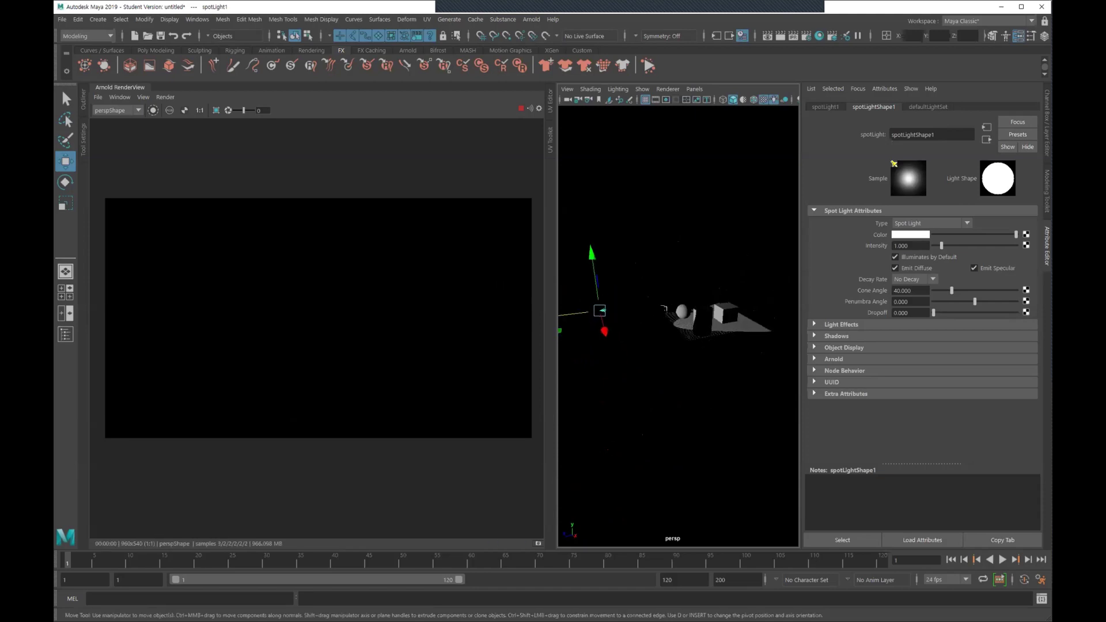
Rotate the spot light and drag its aim handle onto the plane and objects
key("e")
left_click_drag(628, 271, 630, 270)
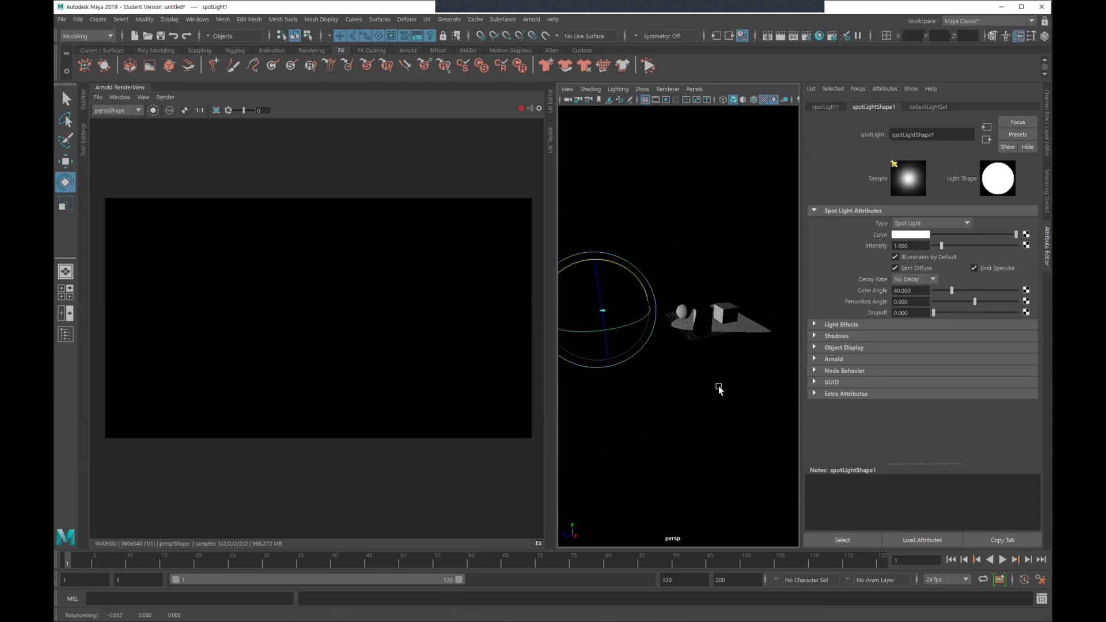
key("t")
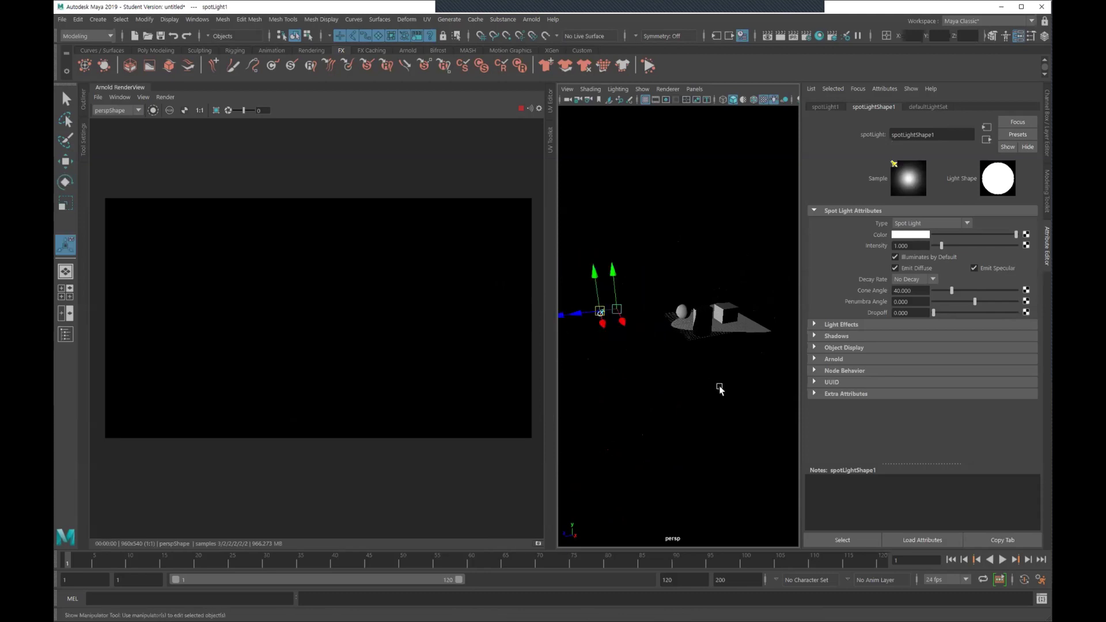
mouse_move(714, 379)
left_mouse_down("alt")
mouse_move(649, 321)
mouse_move(654, 309)
mouse_move(709, 321)
mouse_move(688, 337)
mouse_move(773, 337)
mouse_move(763, 328)
mouse_move(728, 346)
mouse_move(683, 343)
left_mouse_up("alt")
mouse_move(698, 295)
left_mouse_down()
mouse_move(696, 285)
mouse_move(666, 375)
left_mouse_up()
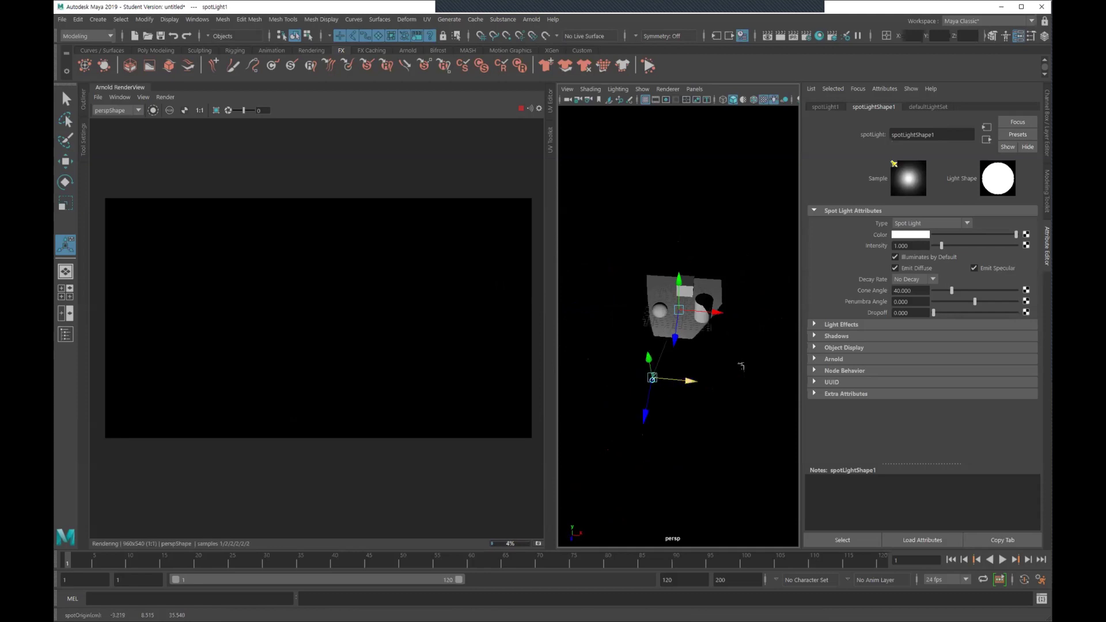
key("w")
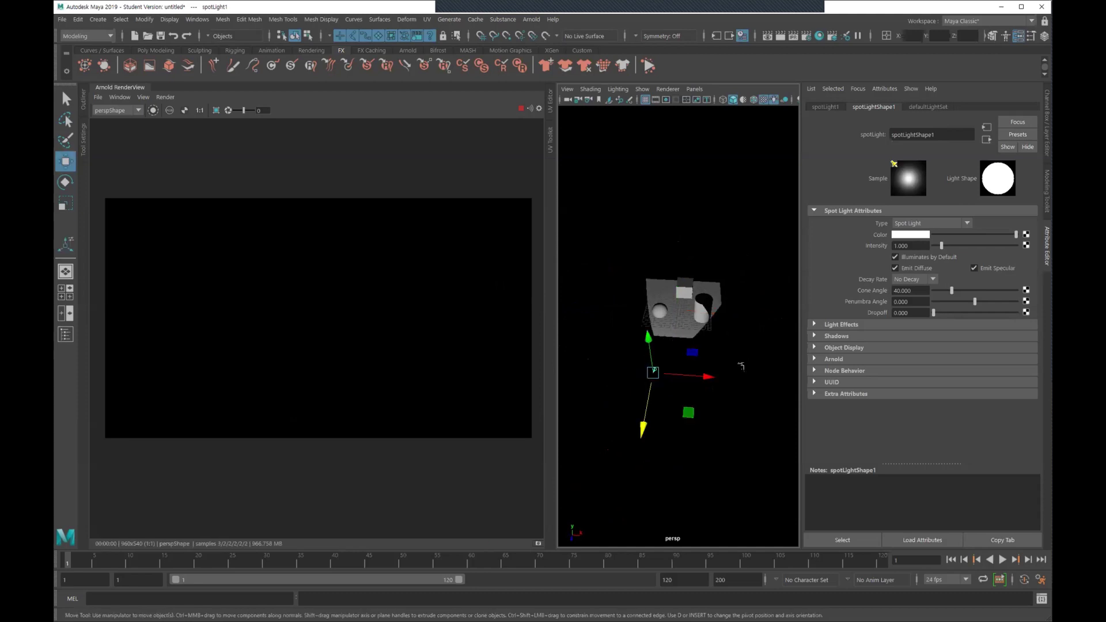
left_click_drag(680, 322, 668, 314, "alt")
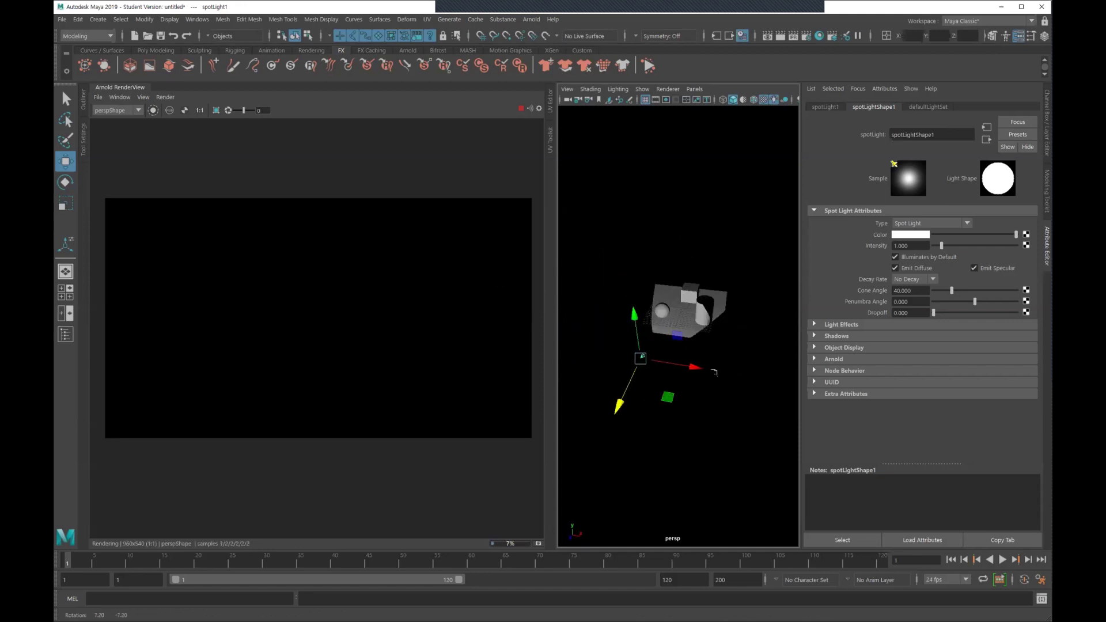
left_click_drag(732, 364, 694, 251, "alt")
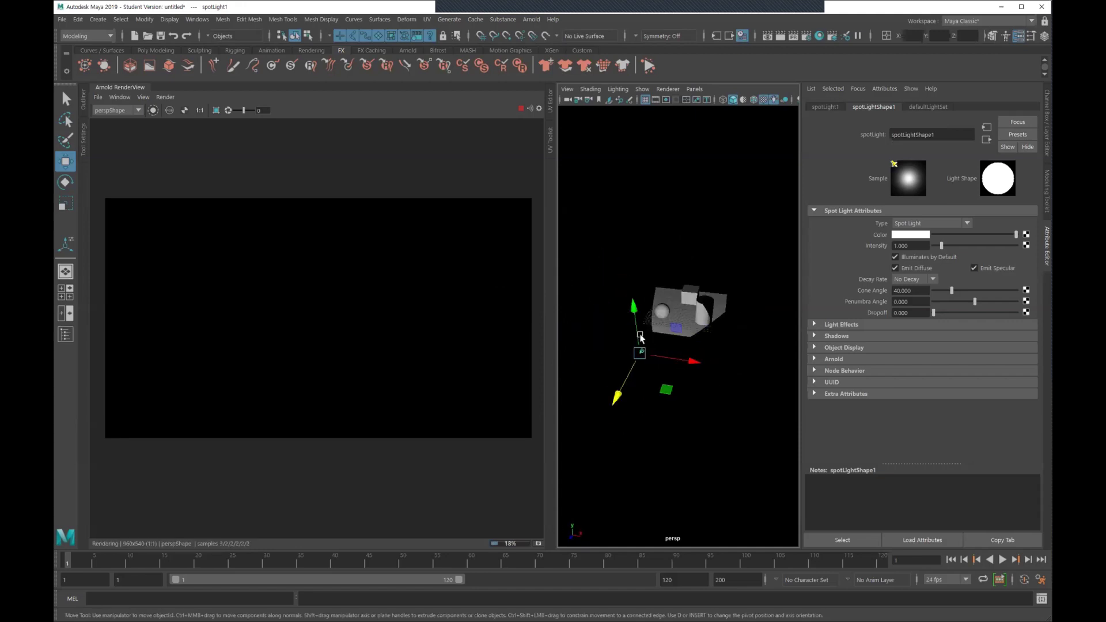
left_click_drag(691, 322, 674, 311, "alt")
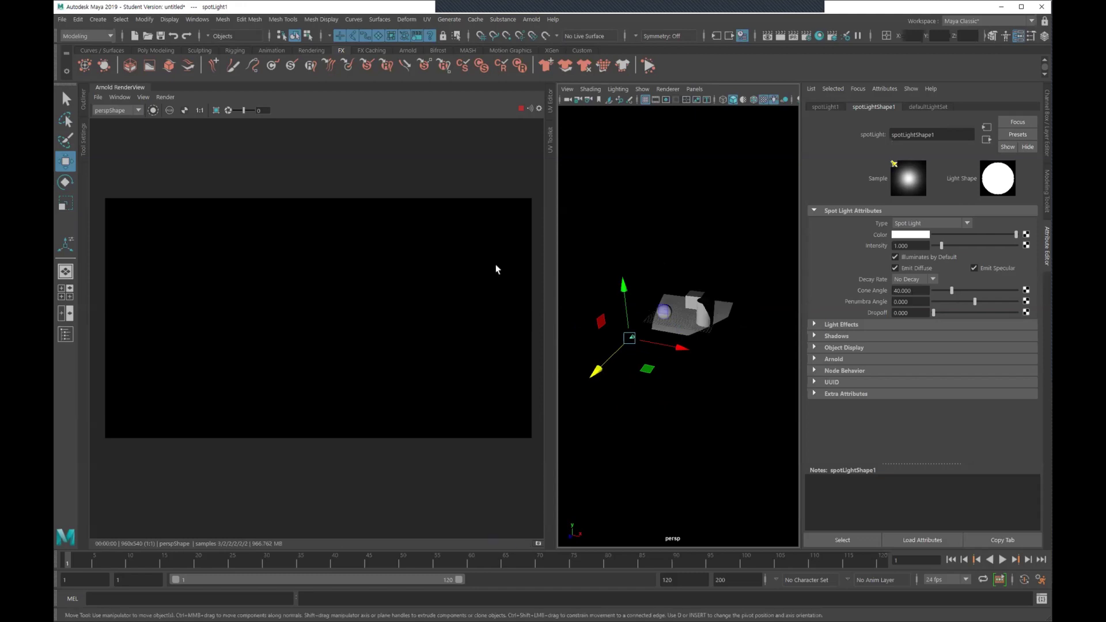
Raise the spot light's intensity to 5.054 and its Arnold exposure, then shift it right
left_click_drag(942, 246, 973, 246)
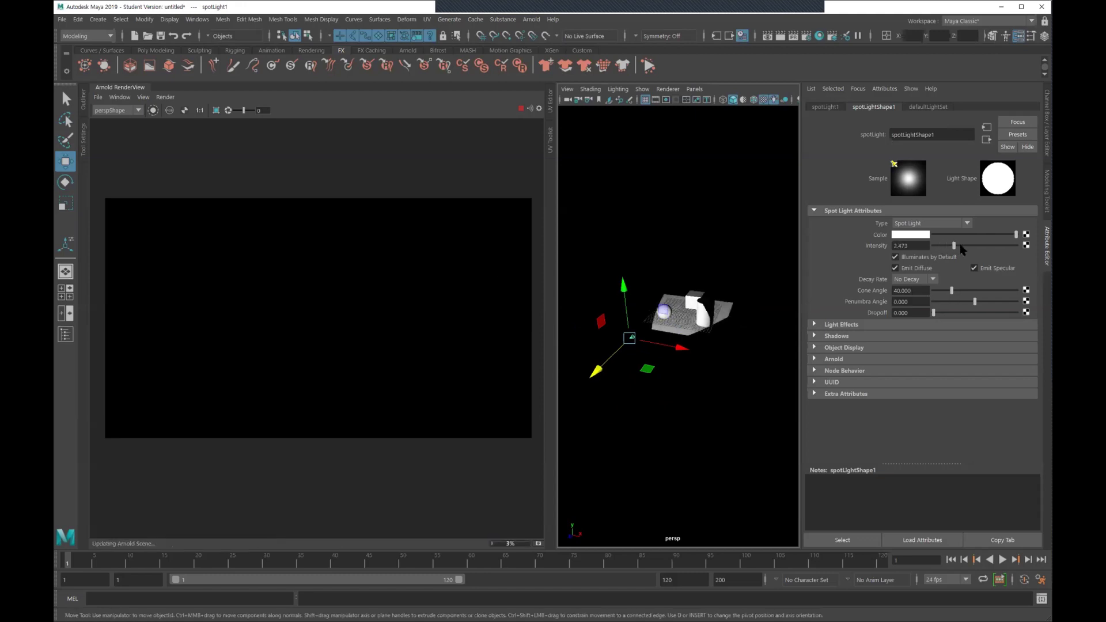
left_click(850, 337)
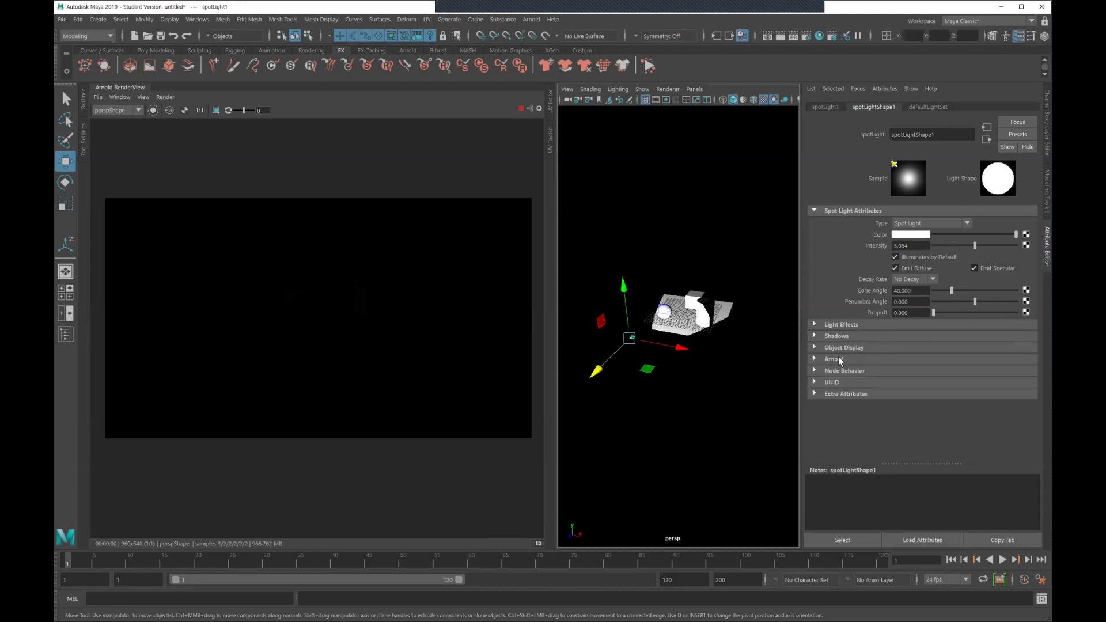
left_click(839, 359)
left_click_drag(967, 397, 1021, 397)
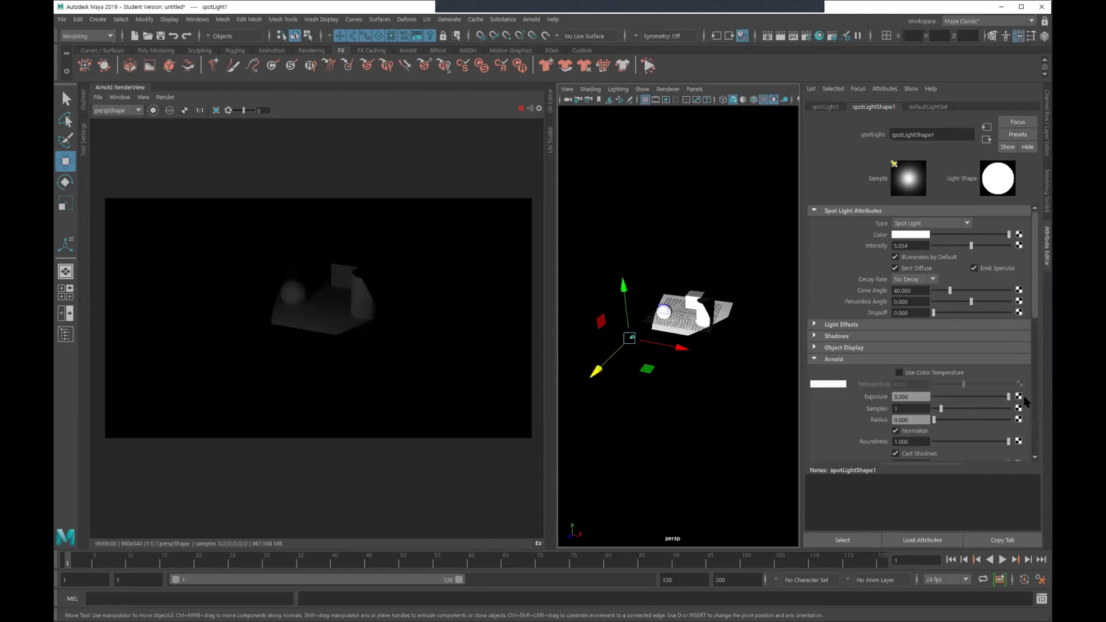
left_click_drag(744, 303, 685, 303, "alt")
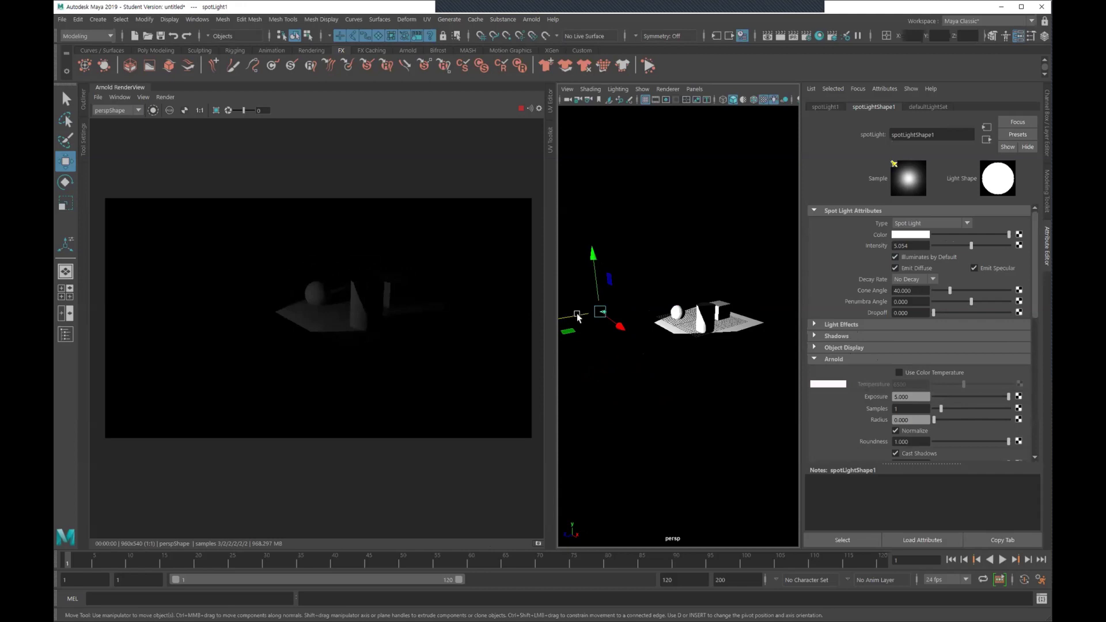
left_click_drag(577, 317, 661, 280)
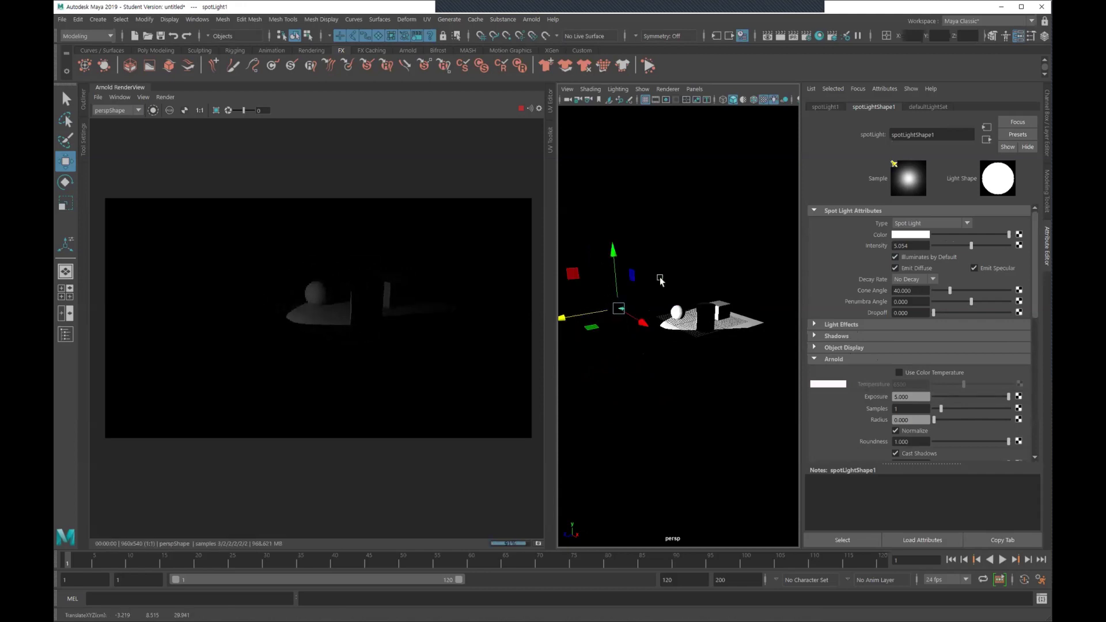
Turn the spot light toward the objects, shift it left, and raise intensity to 8.941
key("e")
left_click_drag(602, 256, 608, 259)
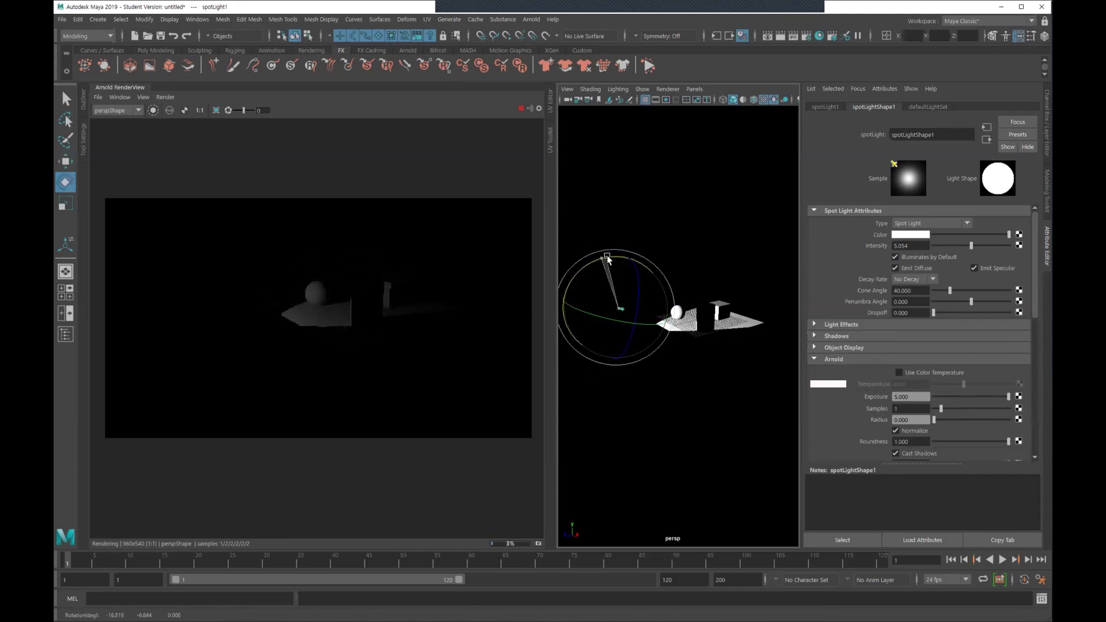
key("w")
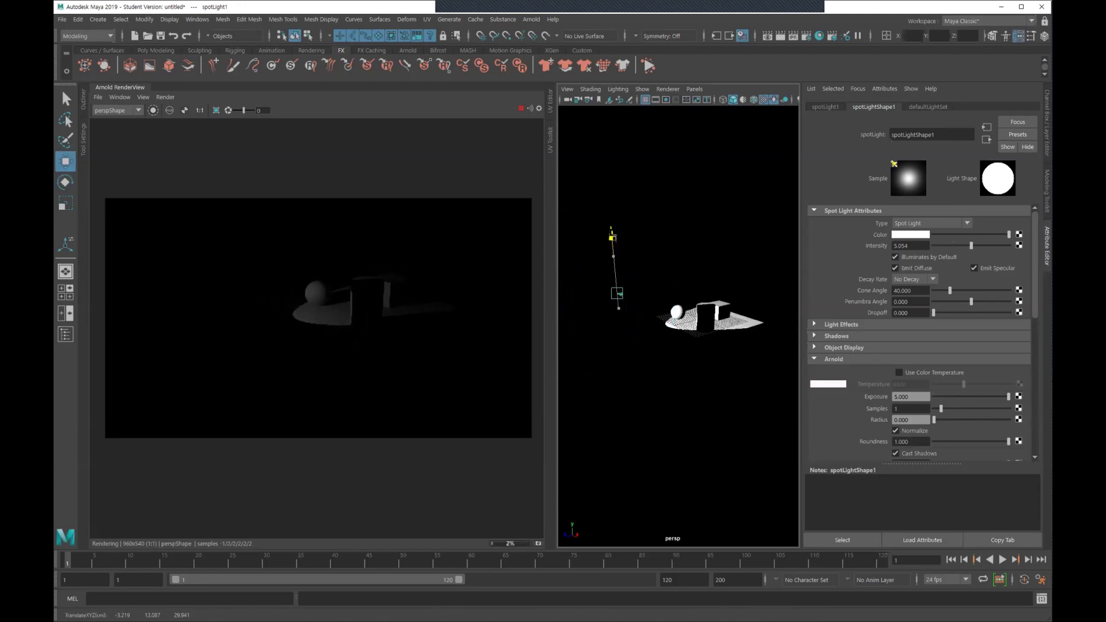
left_click_drag(619, 295, 593, 309, "alt")
middle_click_drag(594, 308, 597, 311)
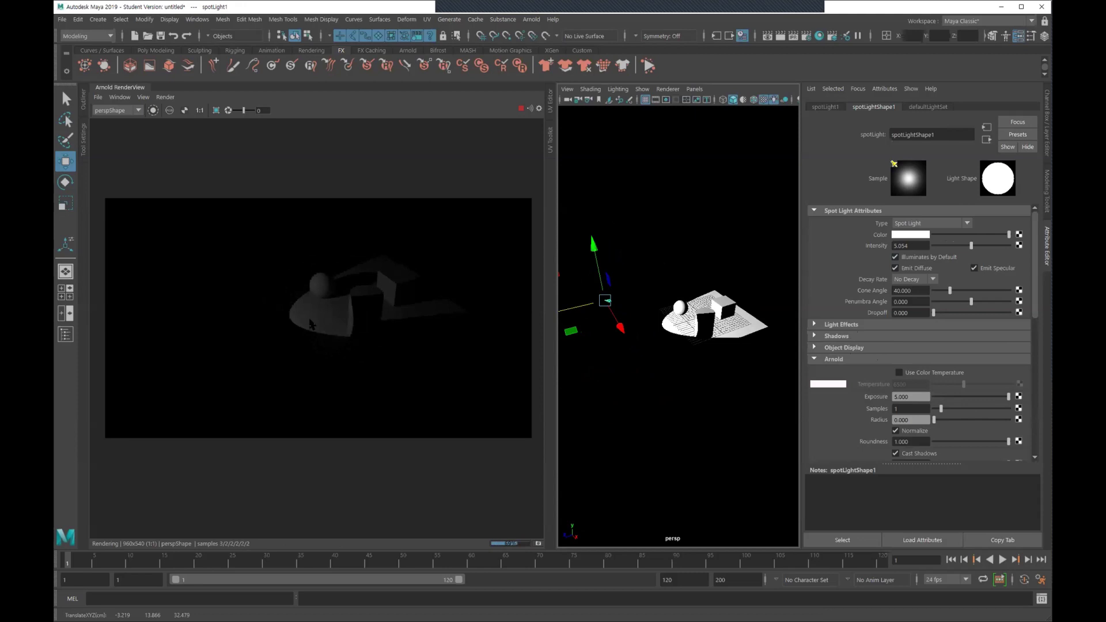
left_click_drag(972, 248, 1000, 248)
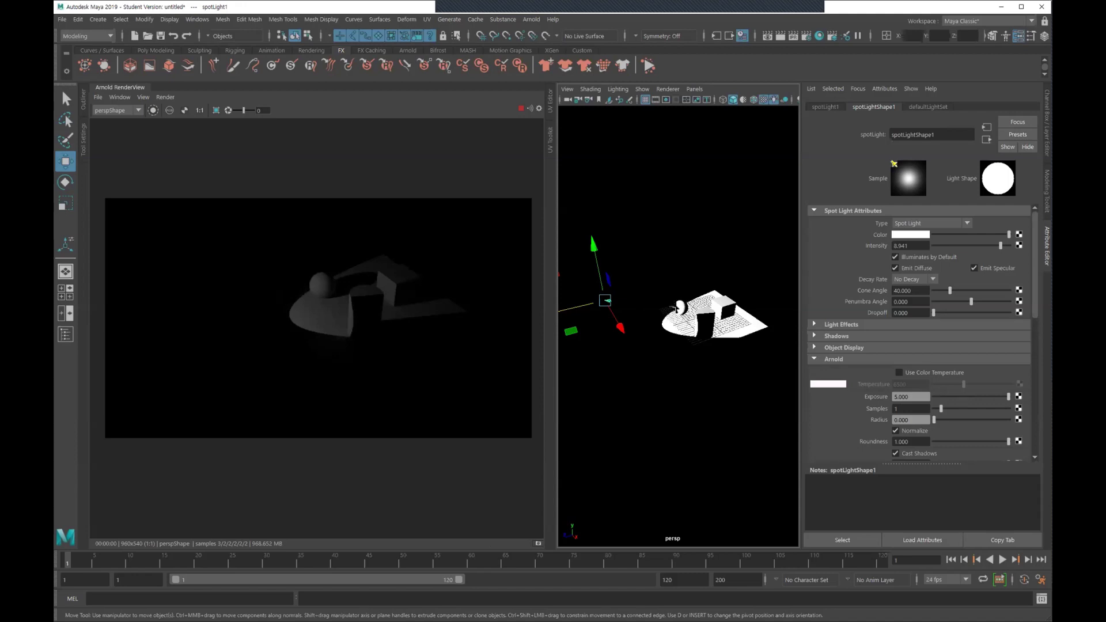
Set the spot light's Arnold radius to 4.940, then view the softer shadows near the cube
left_click_drag(677, 286, 683, 286, "alt")
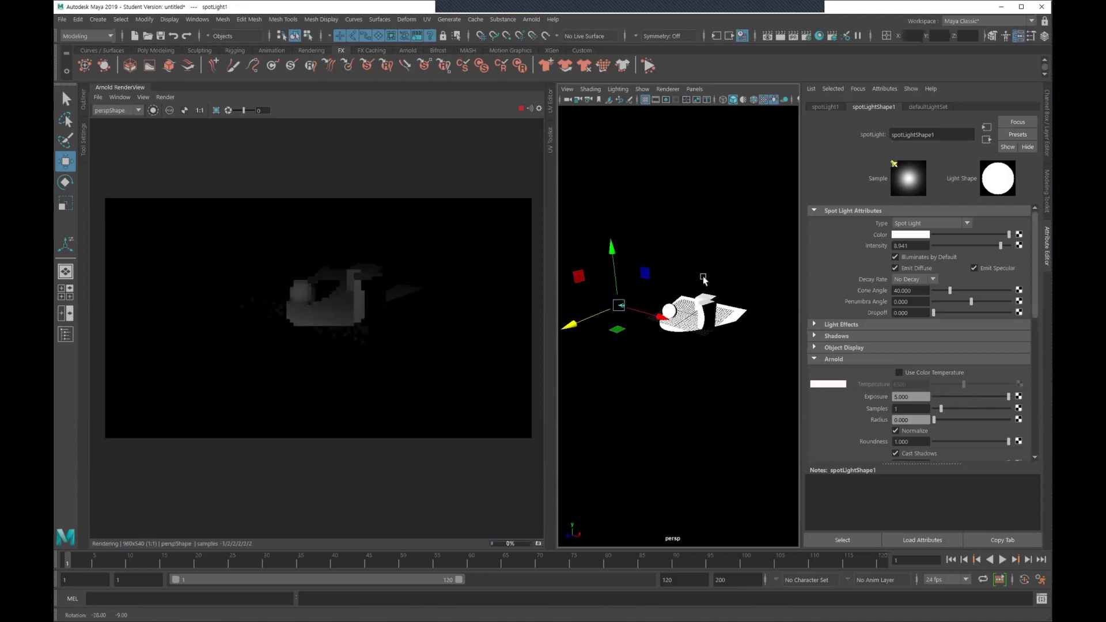
scroll(950, 368, "down", 2)
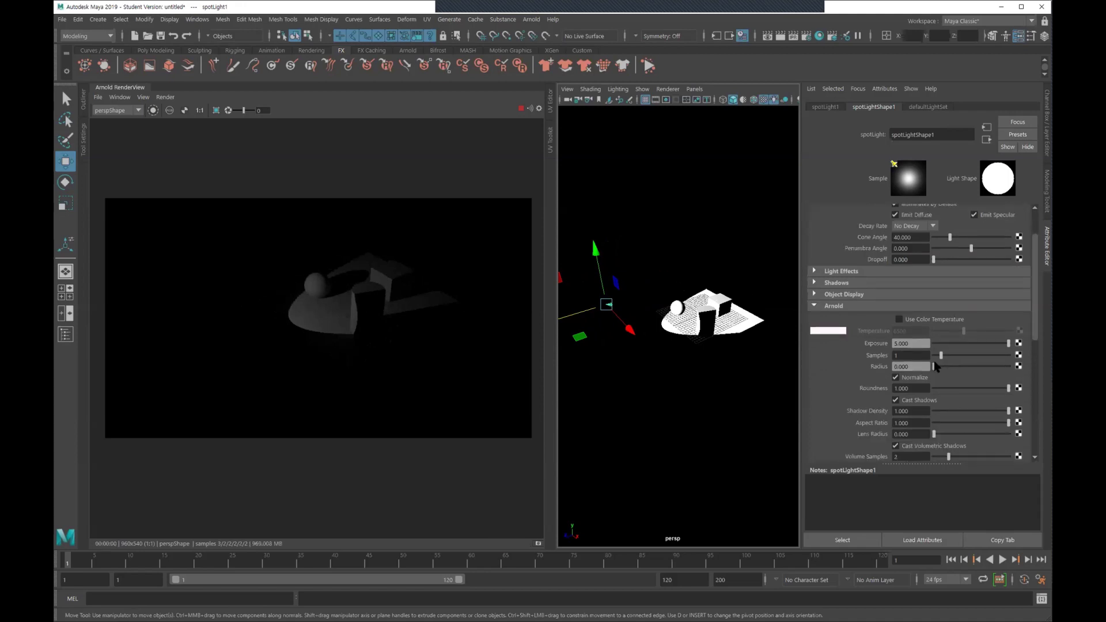
left_click_drag(934, 366, 968, 368)
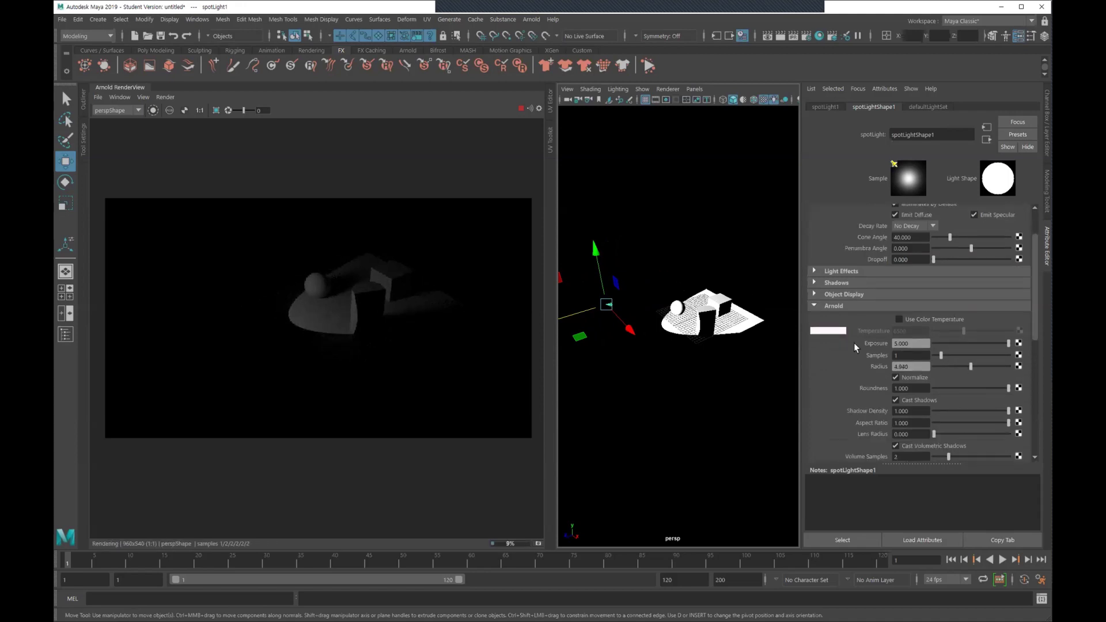
right_click_drag(673, 343, 680, 333, "alt")
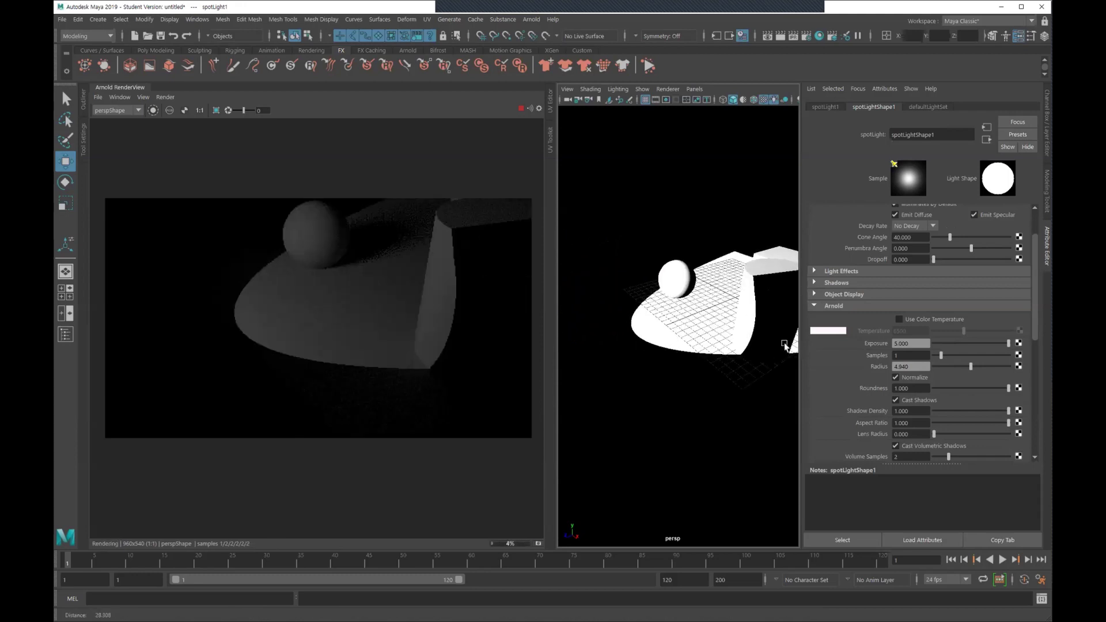
mouse_move(680, 333)
left_mouse_down("alt")
mouse_move(679, 292)
mouse_move(655, 345)
mouse_move(663, 323)
left_mouse_up("alt")
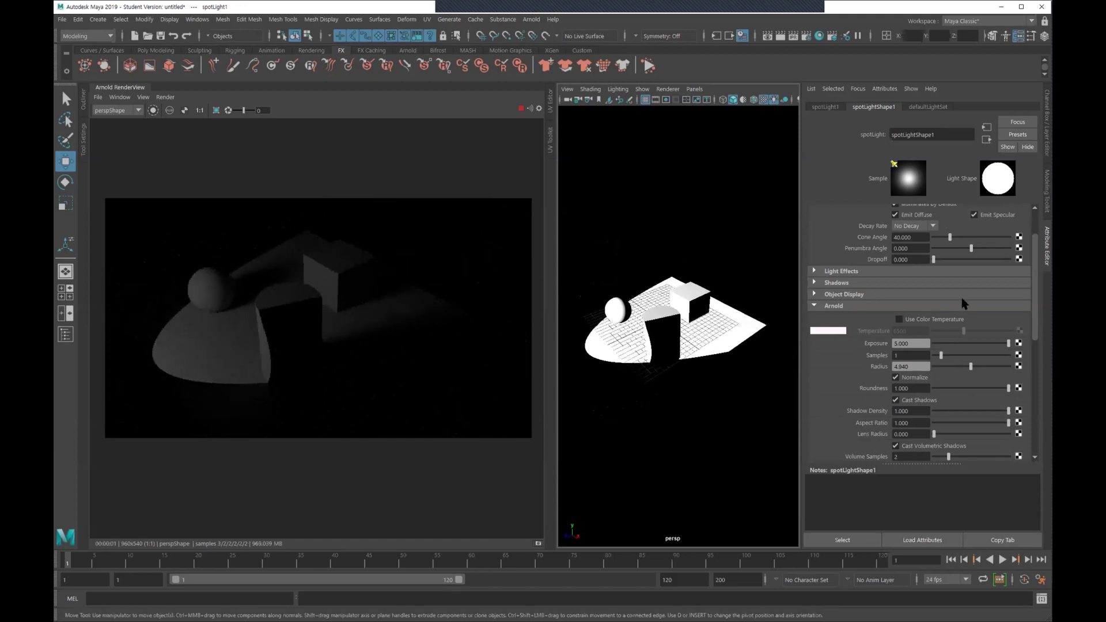
scroll(962, 303, "up", 2)
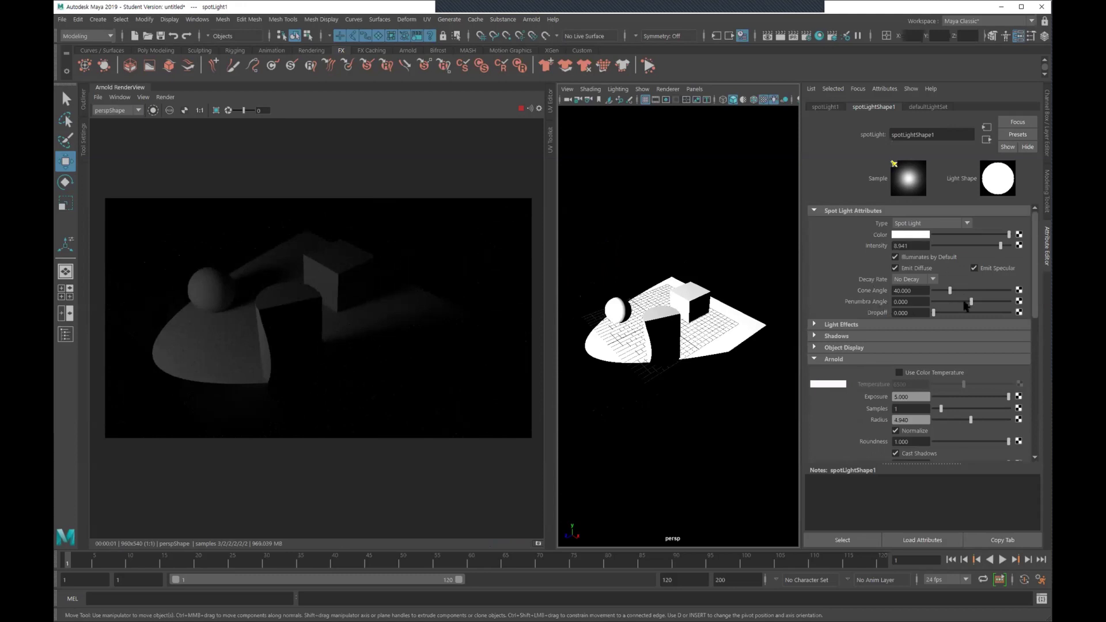
Set the spot light's cone angle to 44.473, penumbra to -4.471 and dropoff to 1.500
mouse_move(950, 290)
left_mouse_down()
mouse_move(963, 293)
mouse_move(952, 298)
left_mouse_up()
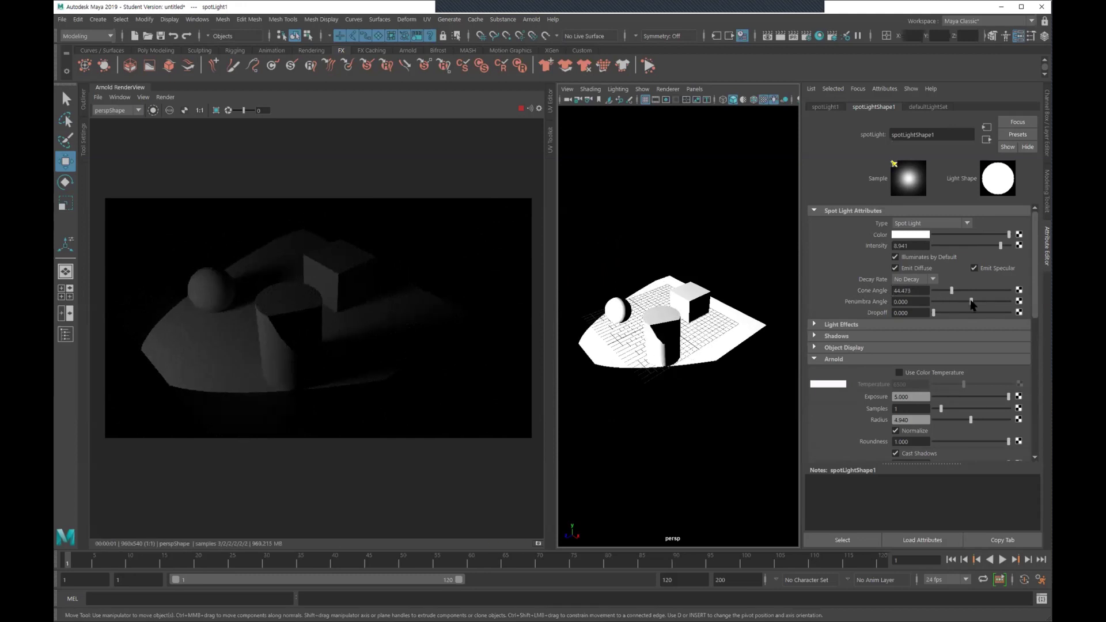
left_click_drag(972, 305, 988, 303)
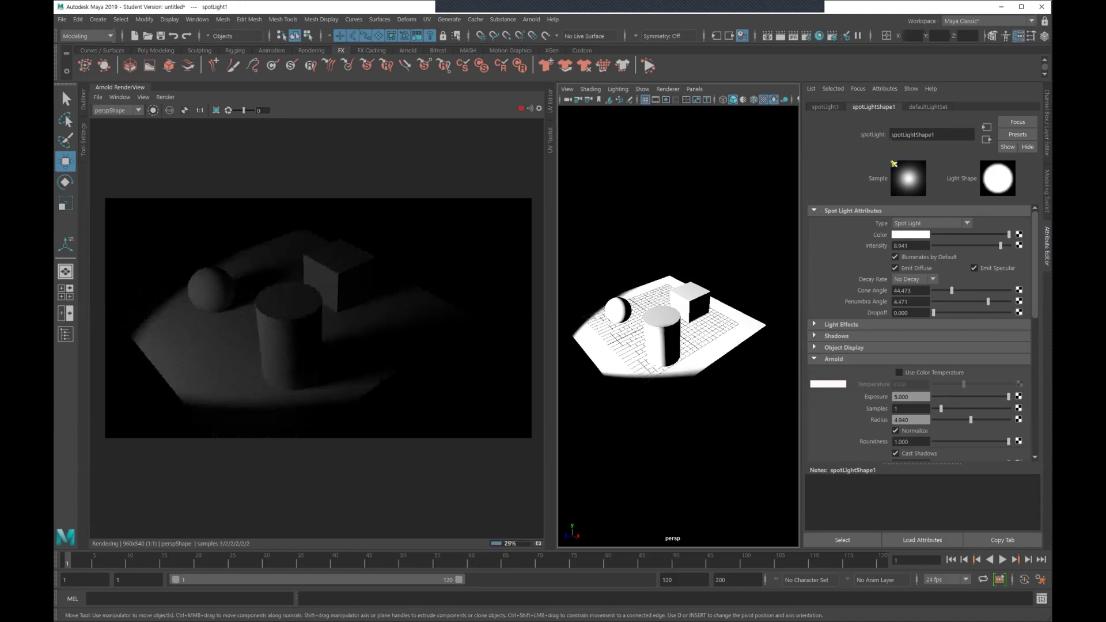
left_click_drag(990, 307, 954, 313)
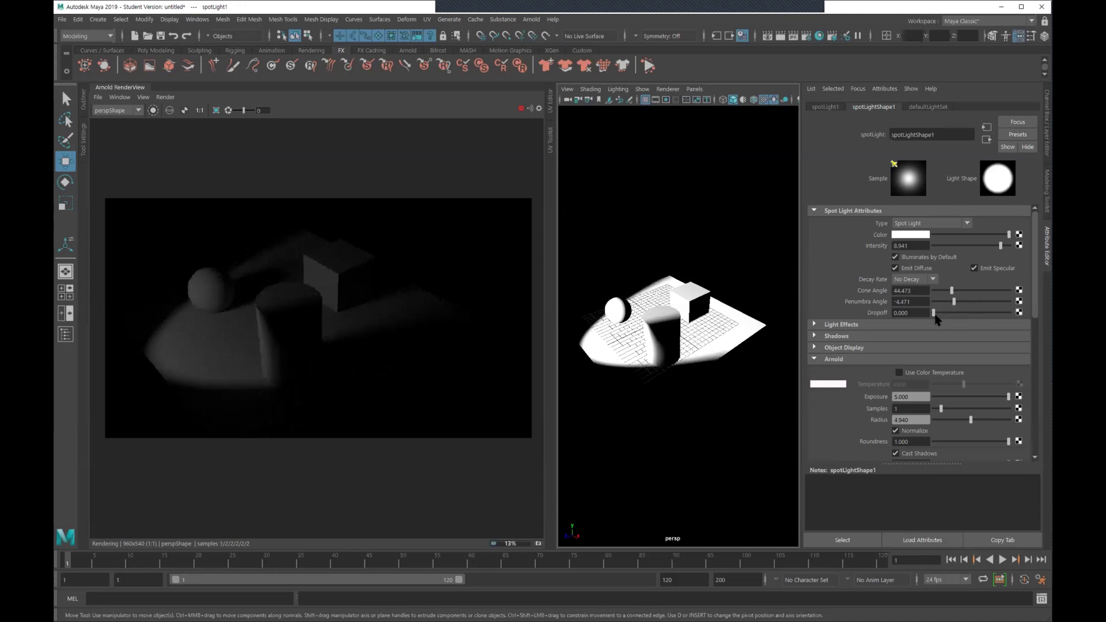
left_click_drag(934, 311, 934, 316)
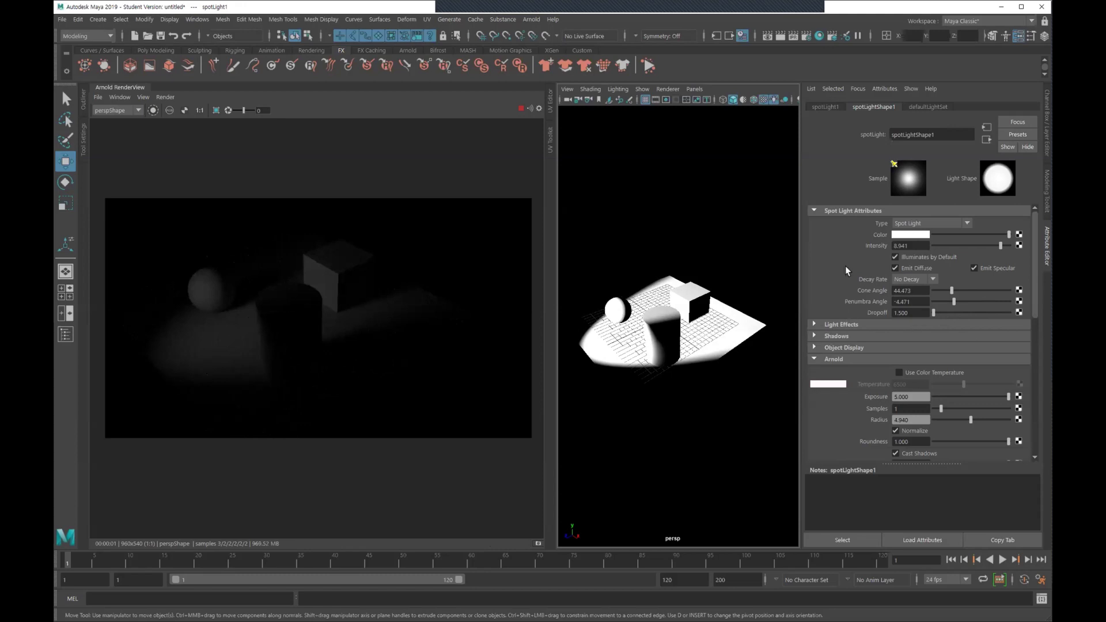
Enter 20 as the spot light's intensity
left_click_drag(918, 245, 825, 252)
key("Return")
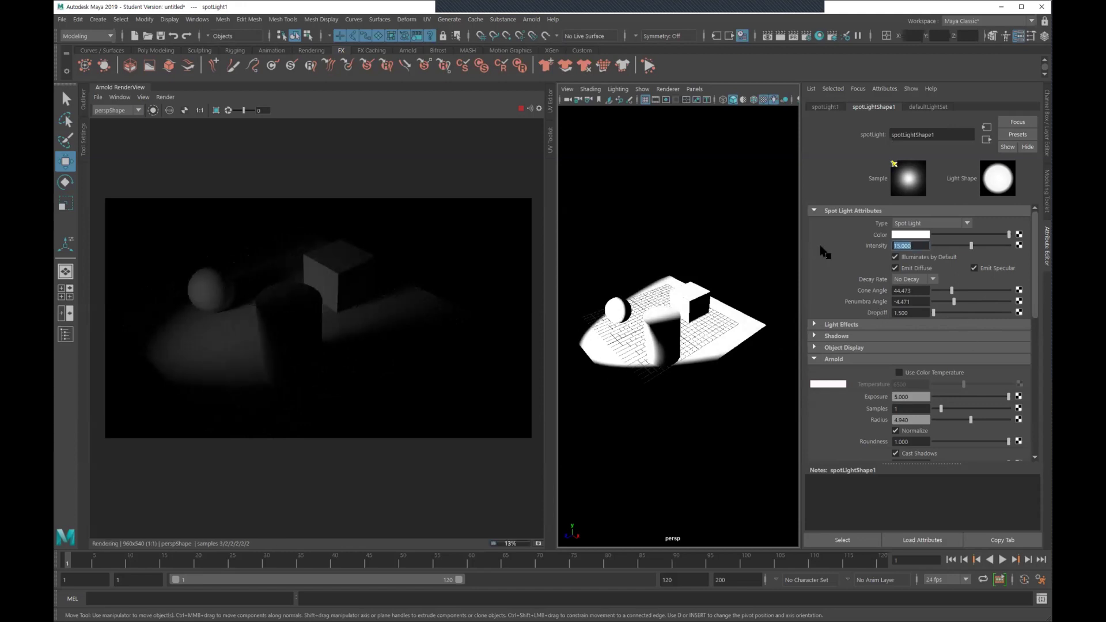
type("20.000")
key("Return")
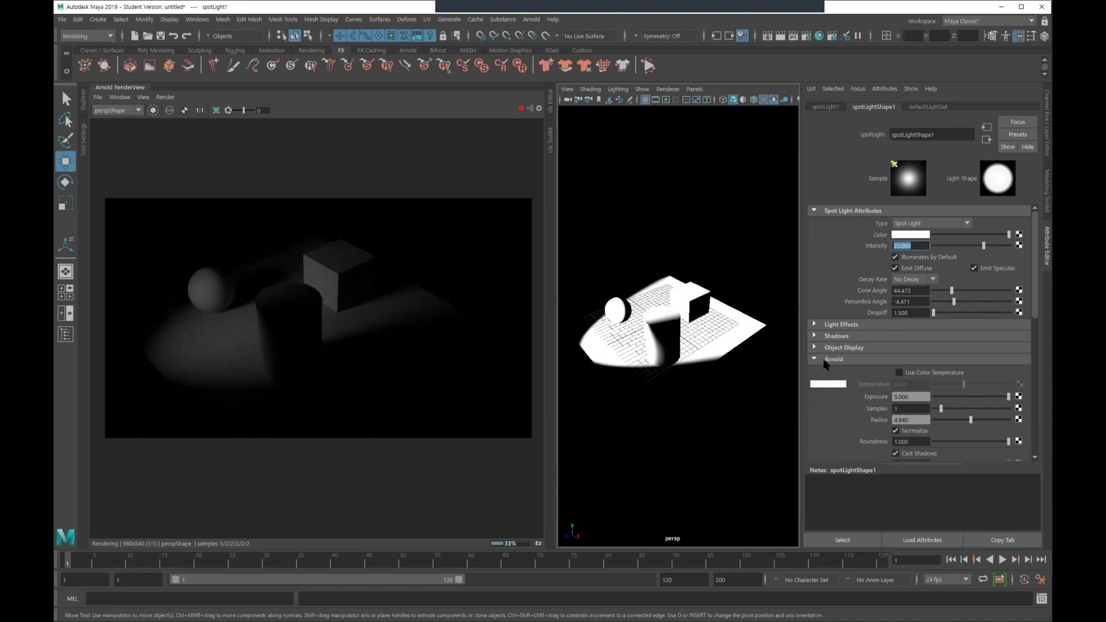
mouse_move(741, 310)
left_mouse_down("alt")
mouse_move(720, 323)
mouse_move(736, 351)
mouse_move(760, 353)
mouse_move(647, 353)
mouse_move(700, 360)
left_mouse_up("alt")
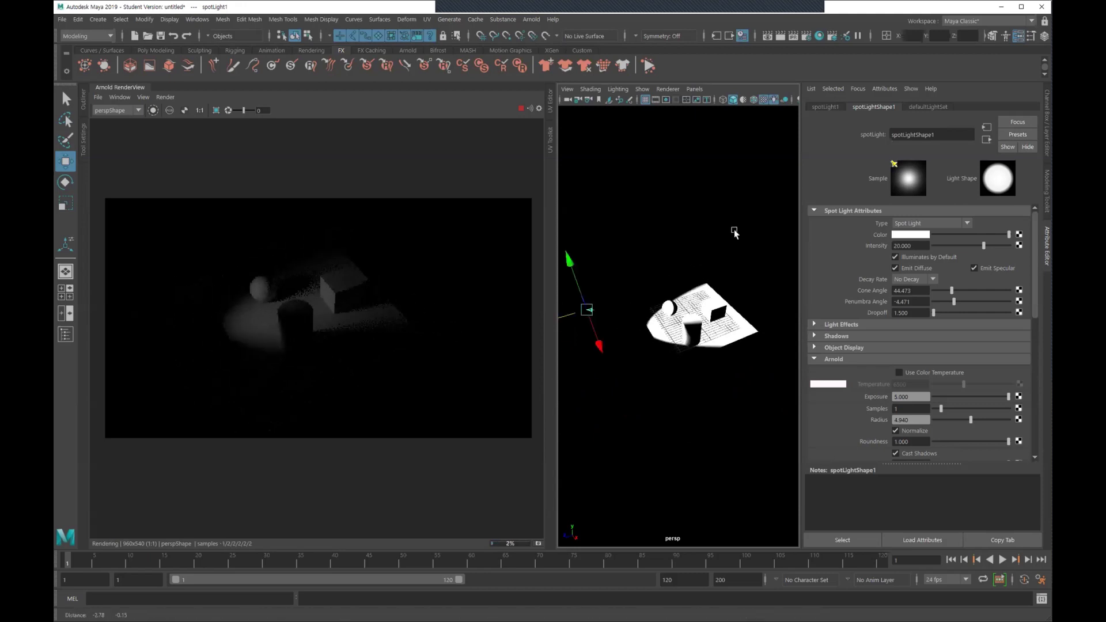
Delete the spot light and create an area light from Create > Lights
left_click_drag(661, 266, 641, 274, "alt")
left_click(641, 273)
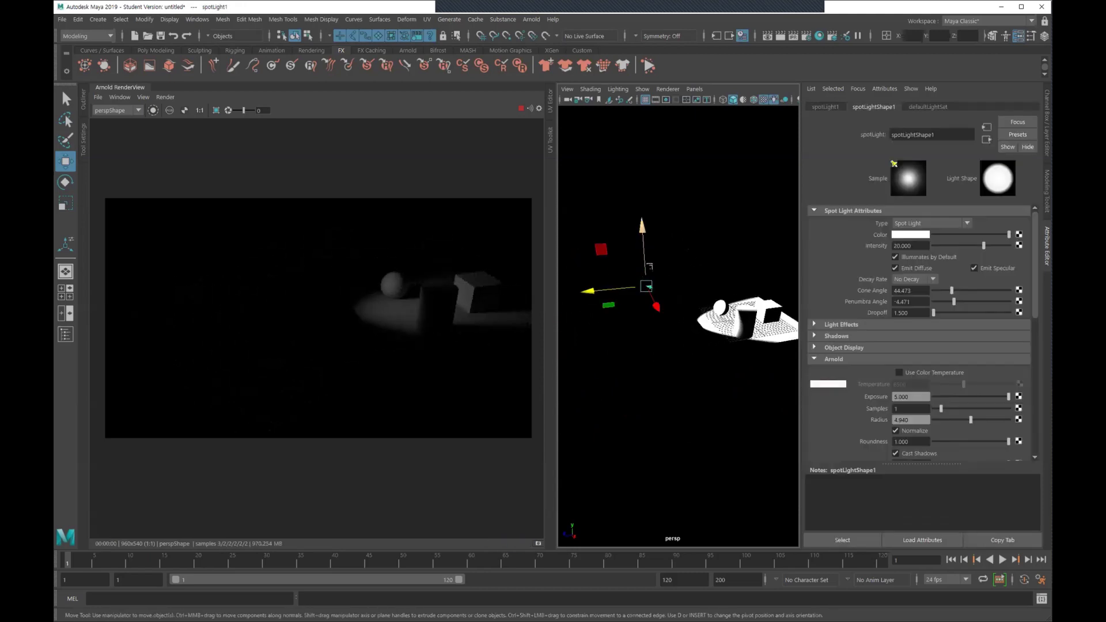
key("Delete")
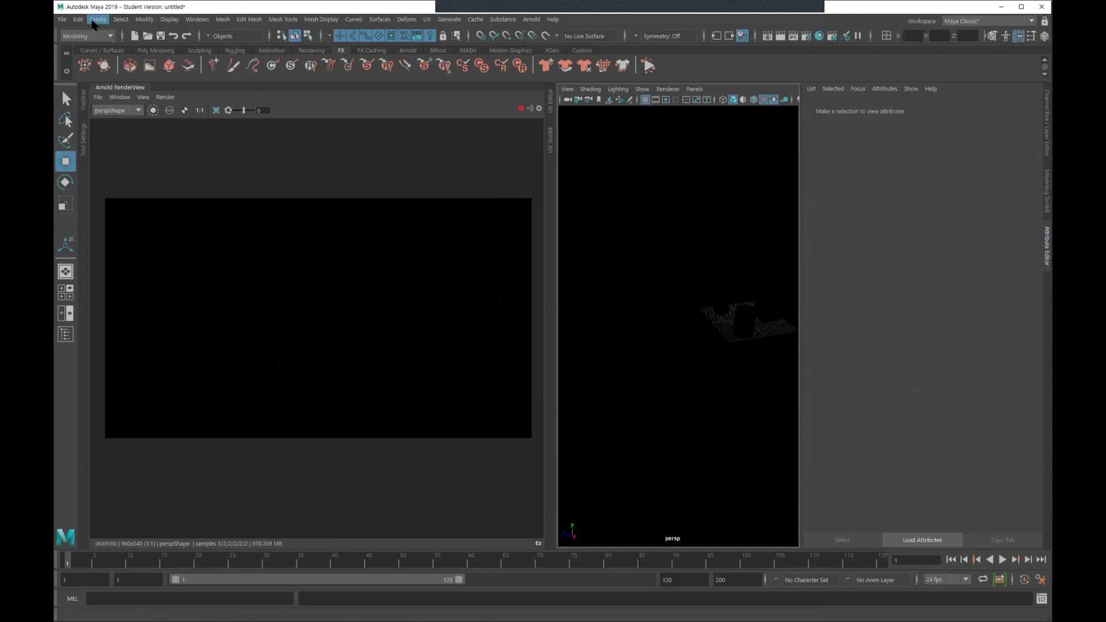
left_click(98, 19)
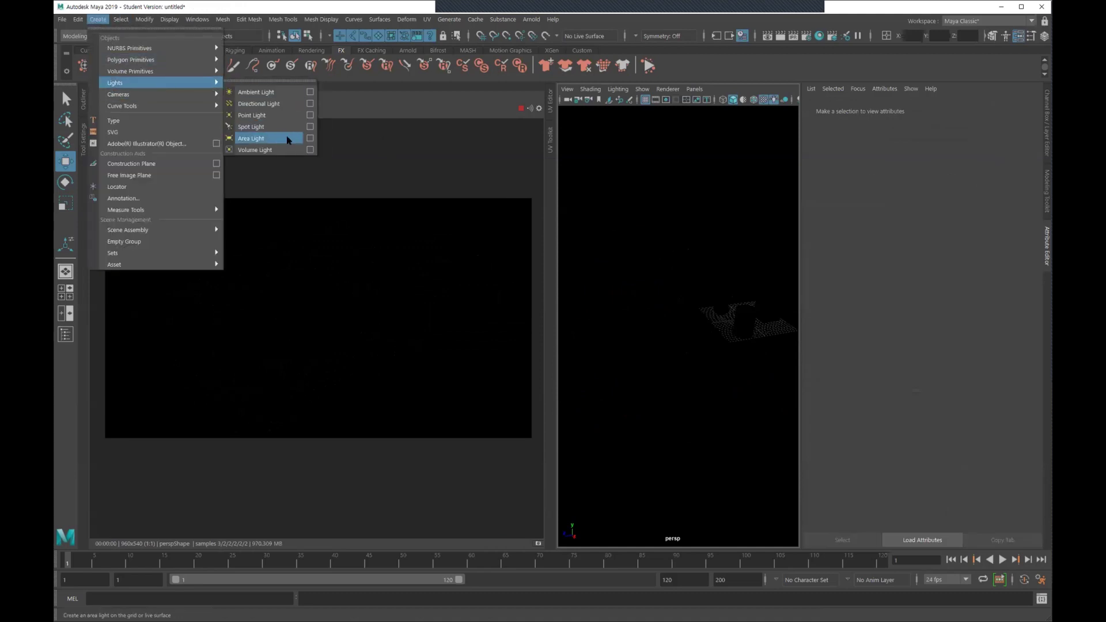
left_click(288, 140)
left_click(662, 300)
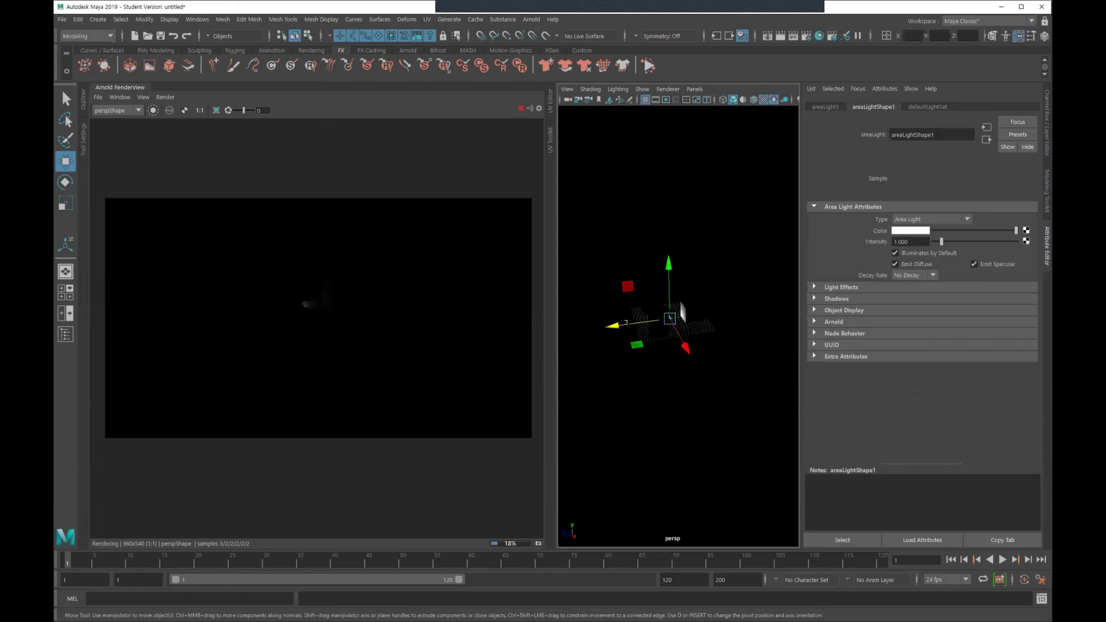
Rotate the area light beside the objects and raise its intensity to 10
mouse_move(700, 309)
left_mouse_down("alt")
mouse_move(610, 300)
mouse_move(610, 237)
left_mouse_up("alt")
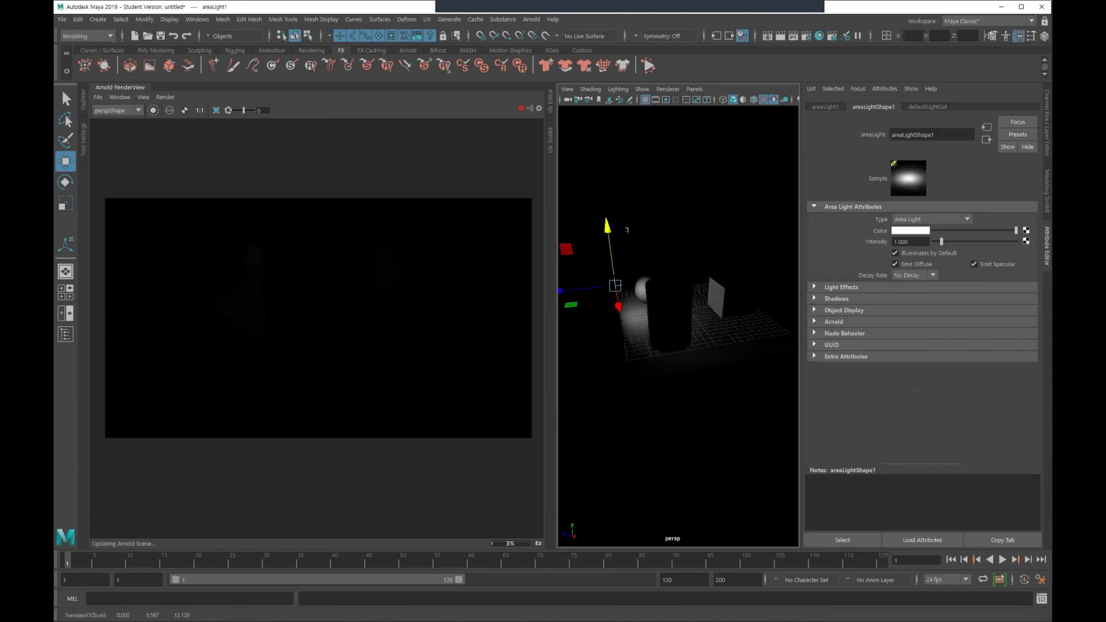
key("e")
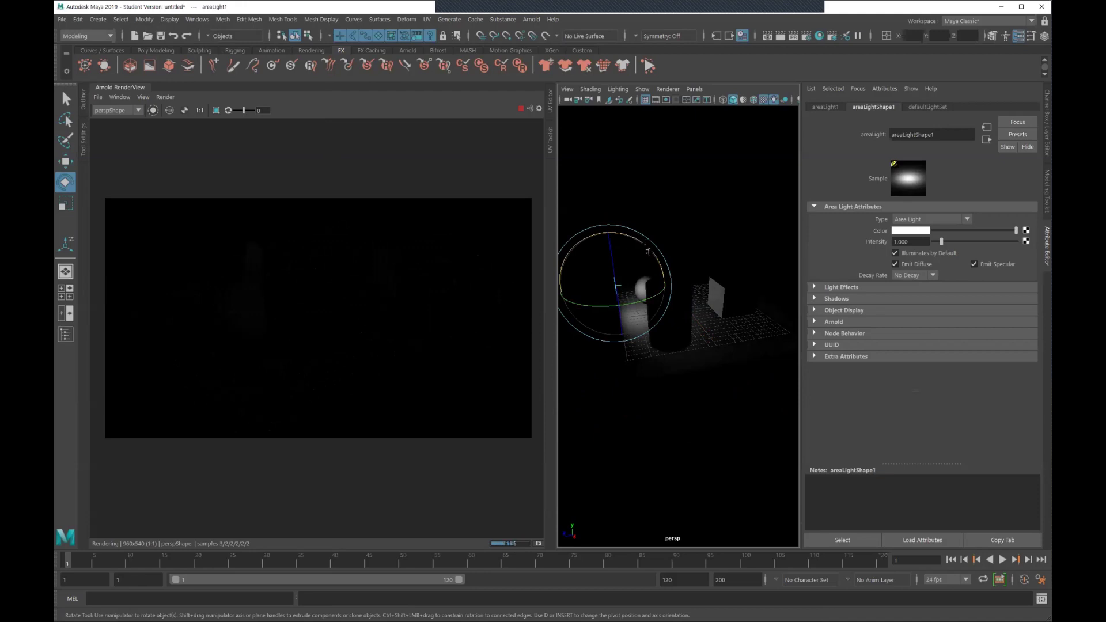
right_click_drag(648, 251, 788, 321, "alt")
mouse_move(788, 321)
left_mouse_down("alt")
mouse_move(720, 312)
mouse_move(715, 324)
mouse_move(691, 314)
mouse_move(684, 327)
mouse_move(700, 347)
mouse_move(744, 315)
left_mouse_up("alt")
right_click_drag(745, 314, 688, 316, "alt")
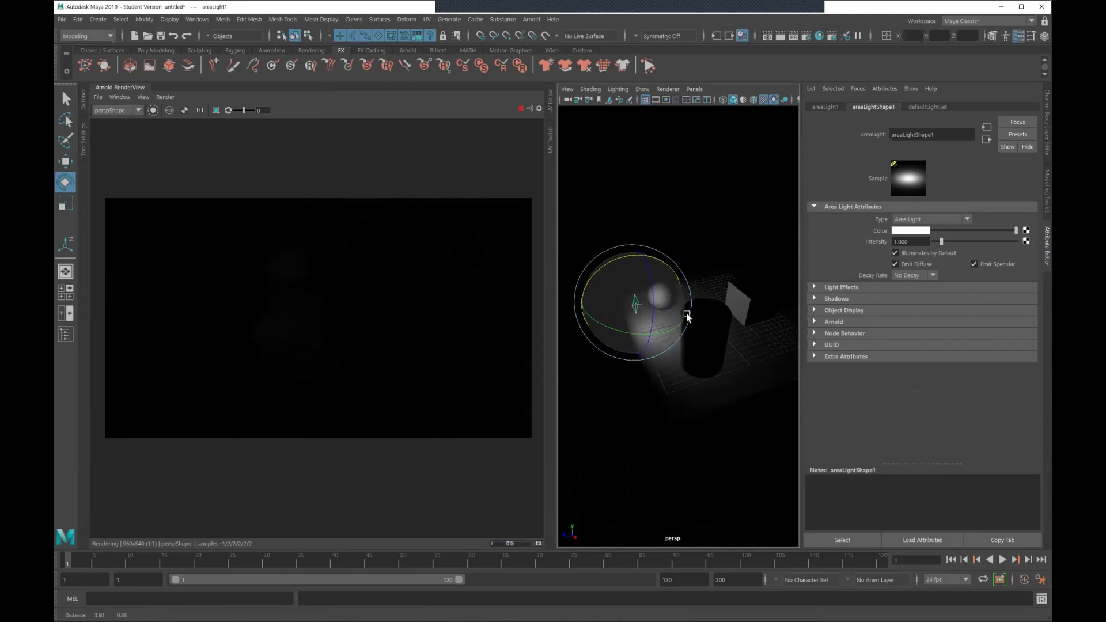
key("r")
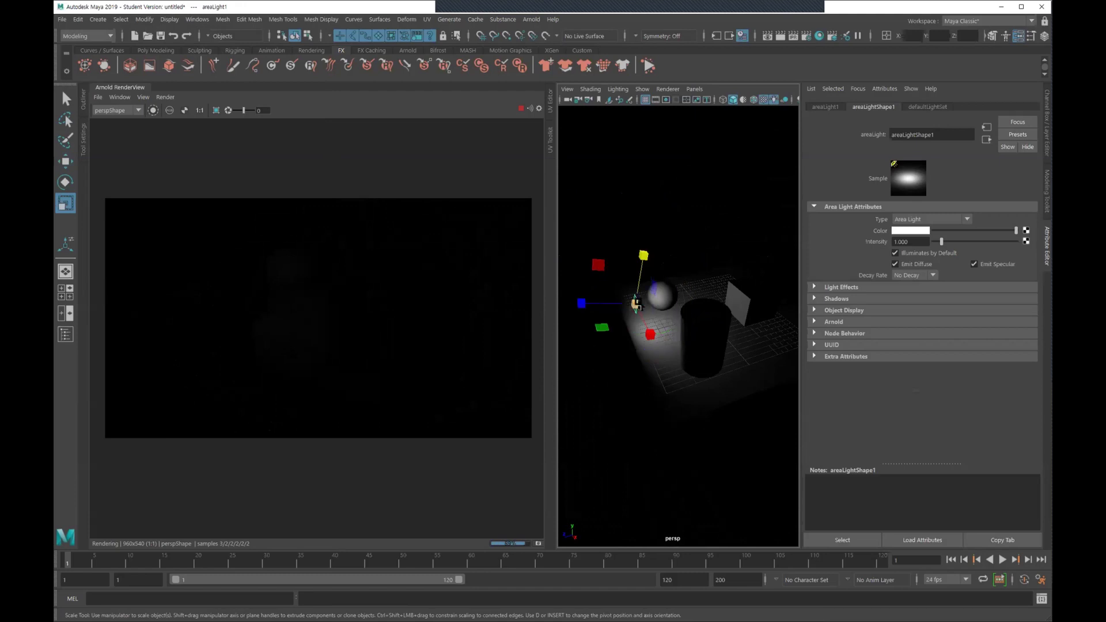
left_click_drag(636, 304, 720, 344)
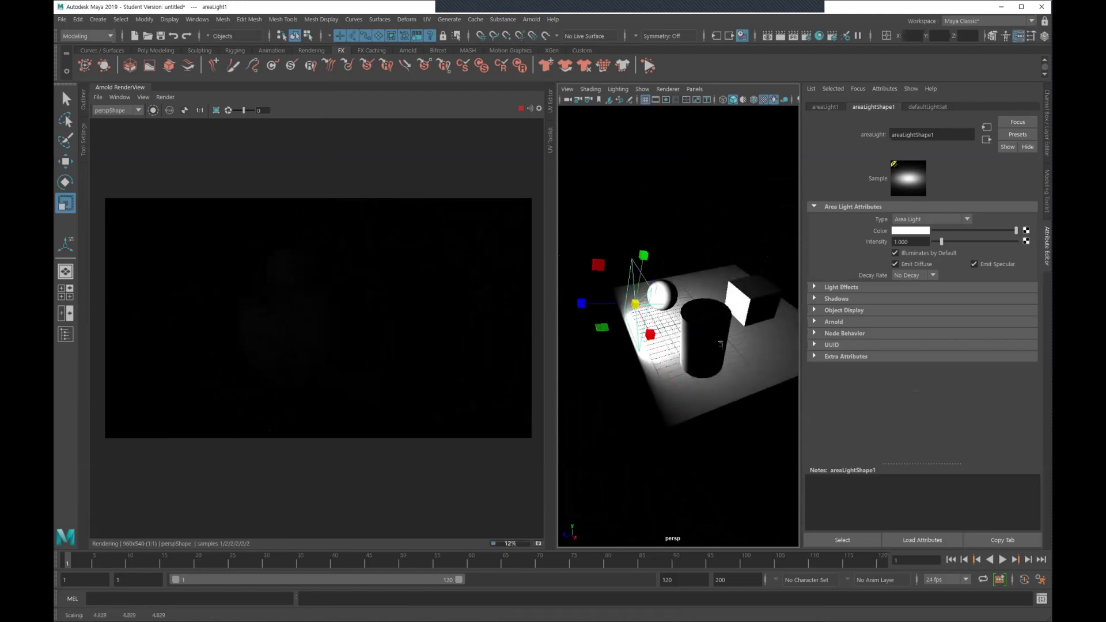
key("ctrl+z")
key("ctrl+z")
left_click_drag(950, 245, 1018, 244)
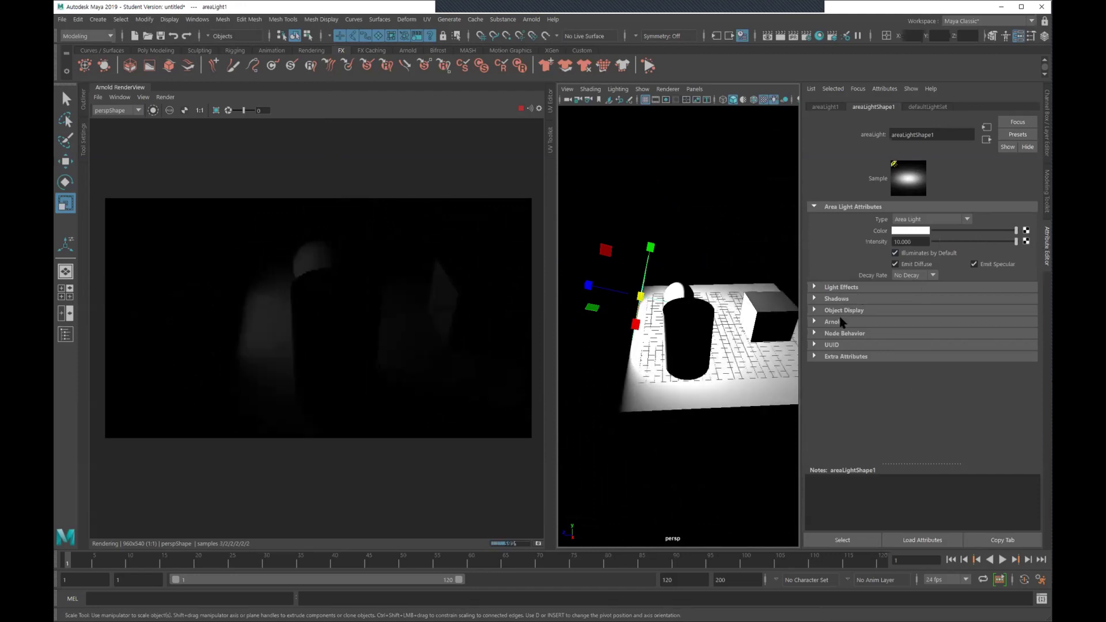
Expand the area light's Arnold settings and set Exposure to 4.405
left_click(920, 321)
scroll(979, 300, "down", 3)
left_click_drag(974, 278, 1003, 279)
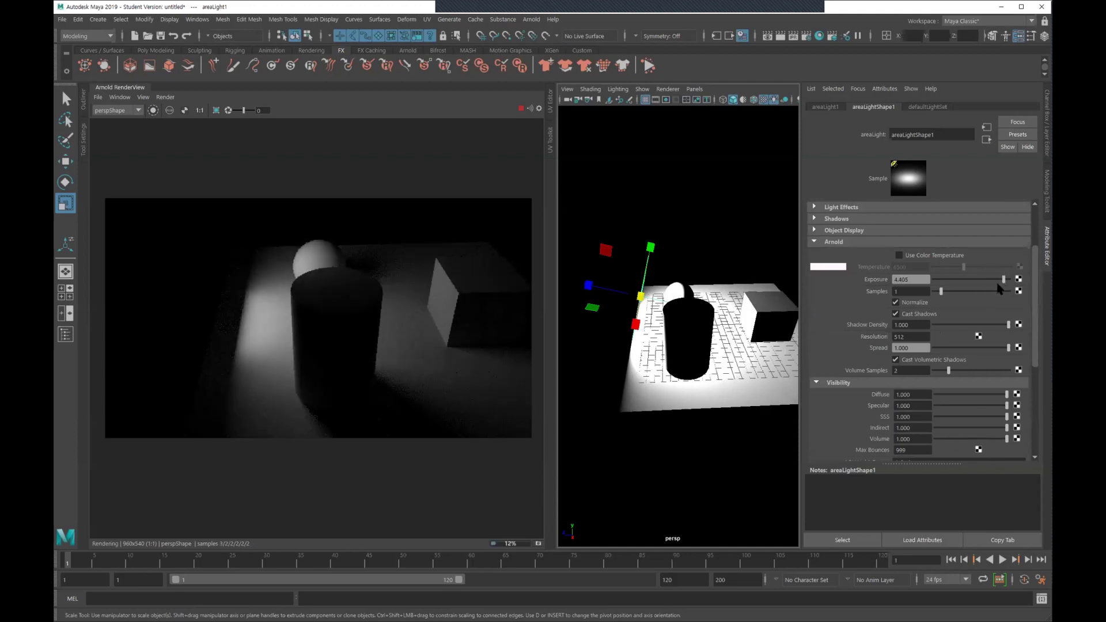
scroll(712, 369, "down", 3)
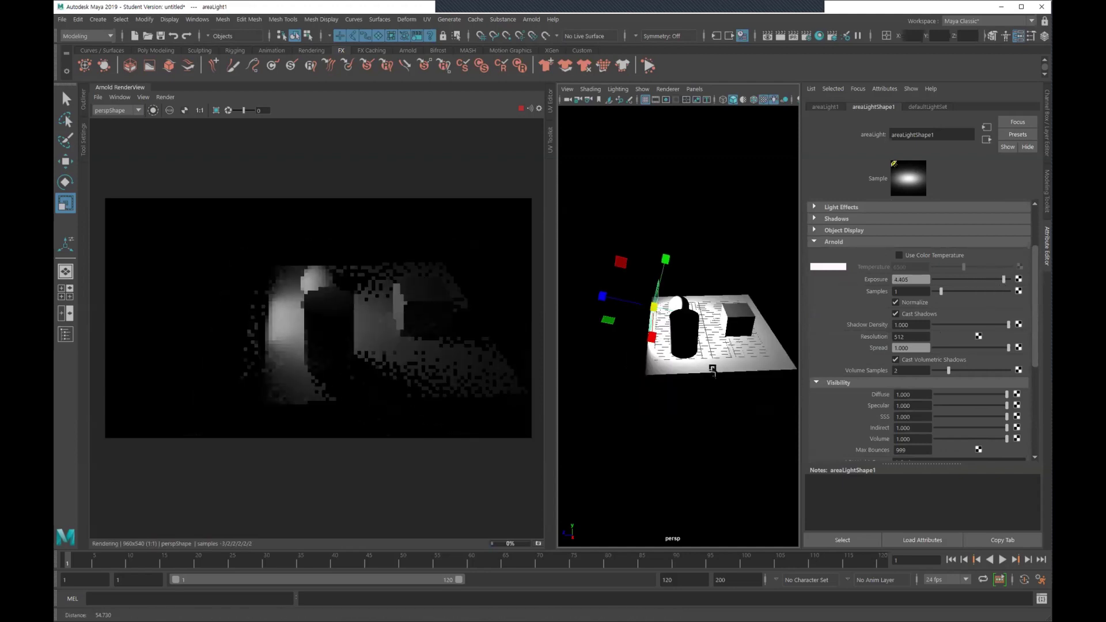
scroll(721, 368, "up", 2)
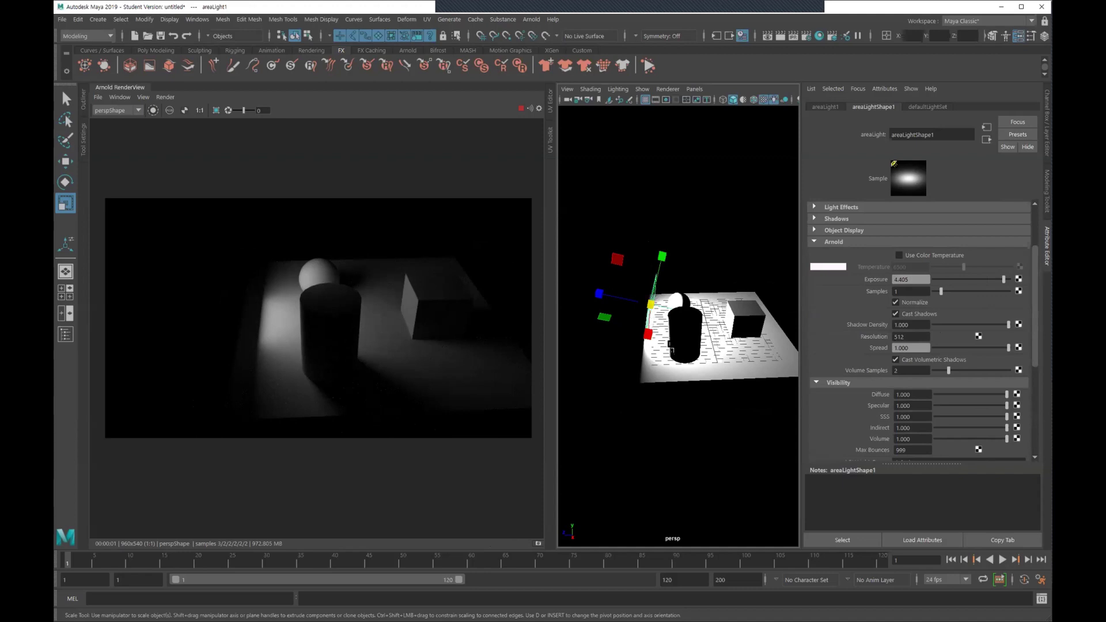
left_click_drag(647, 320, 680, 328, "alt")
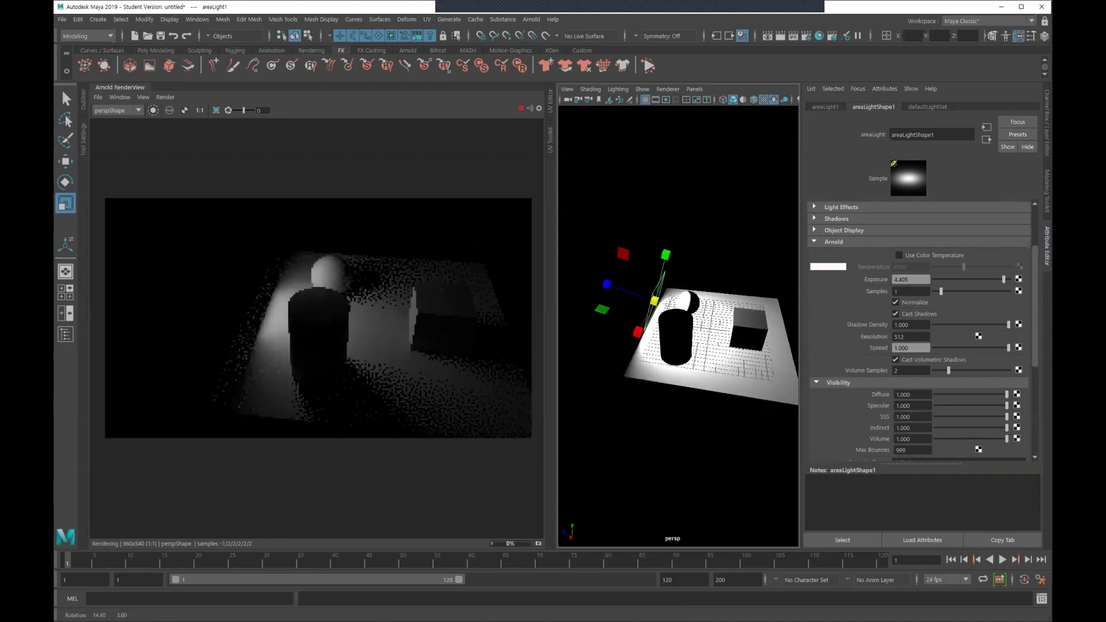
Browse the Create > Lights list without adding a light
left_click(98, 19)
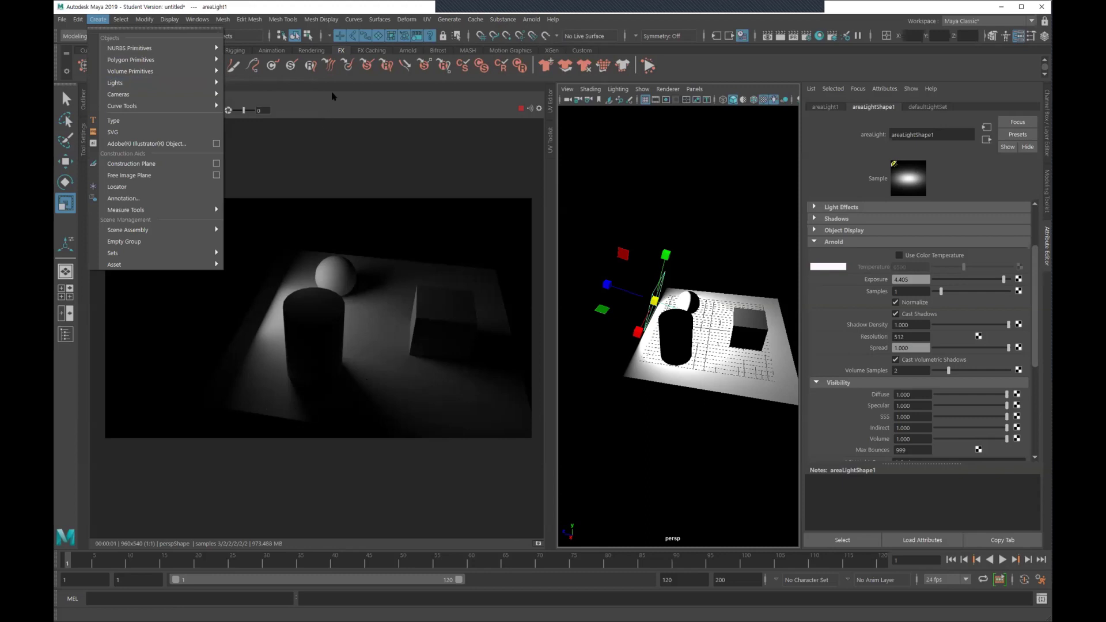
left_click(348, 94)
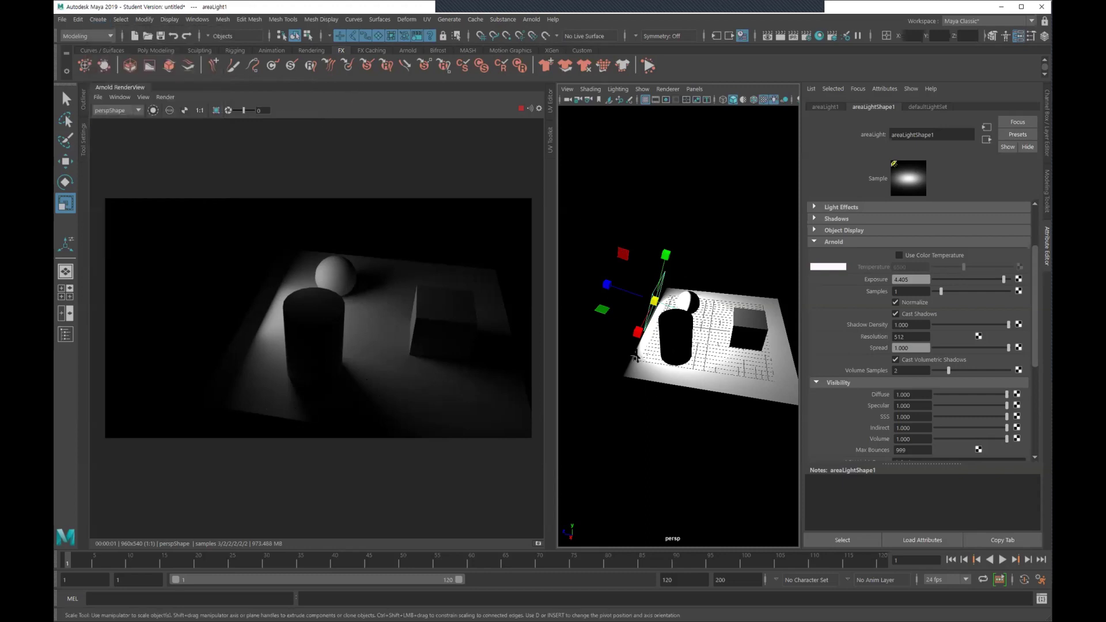
left_click(98, 19)
mouse_move(116, 81)
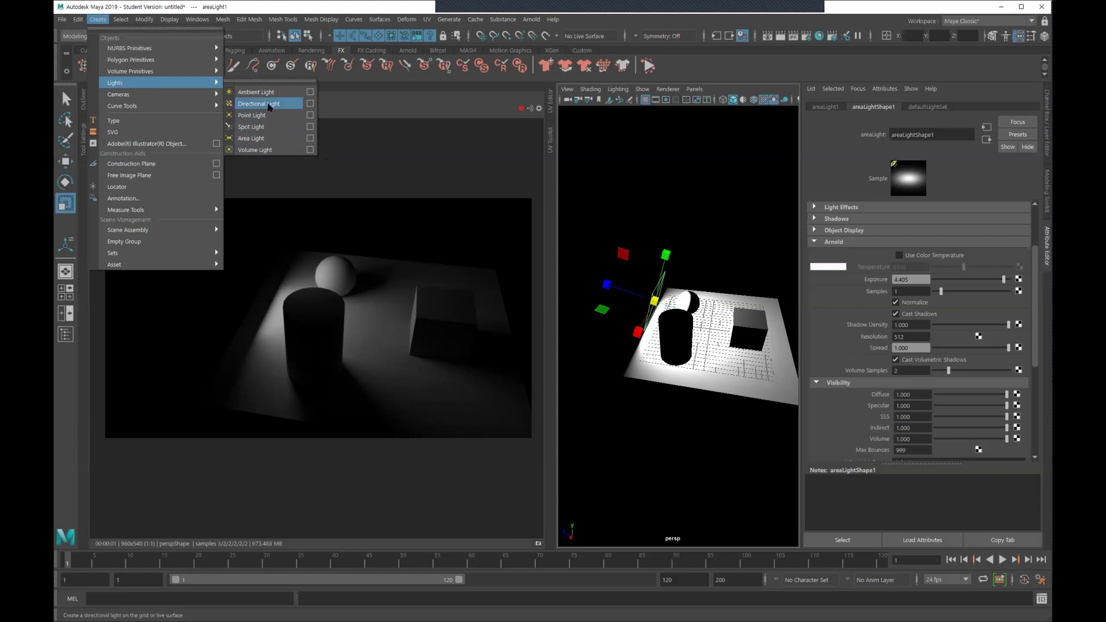
left_click(429, 101)
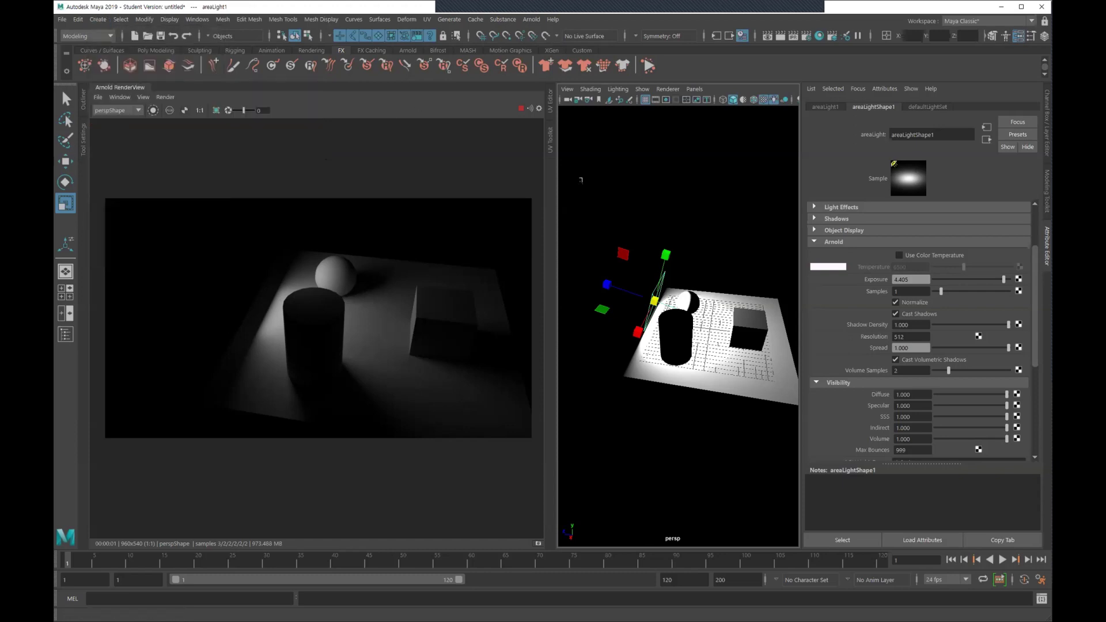
Delete areaLight1 and bring up the Arnold menu's light types
left_click_drag(697, 297, 729, 289, "alt")
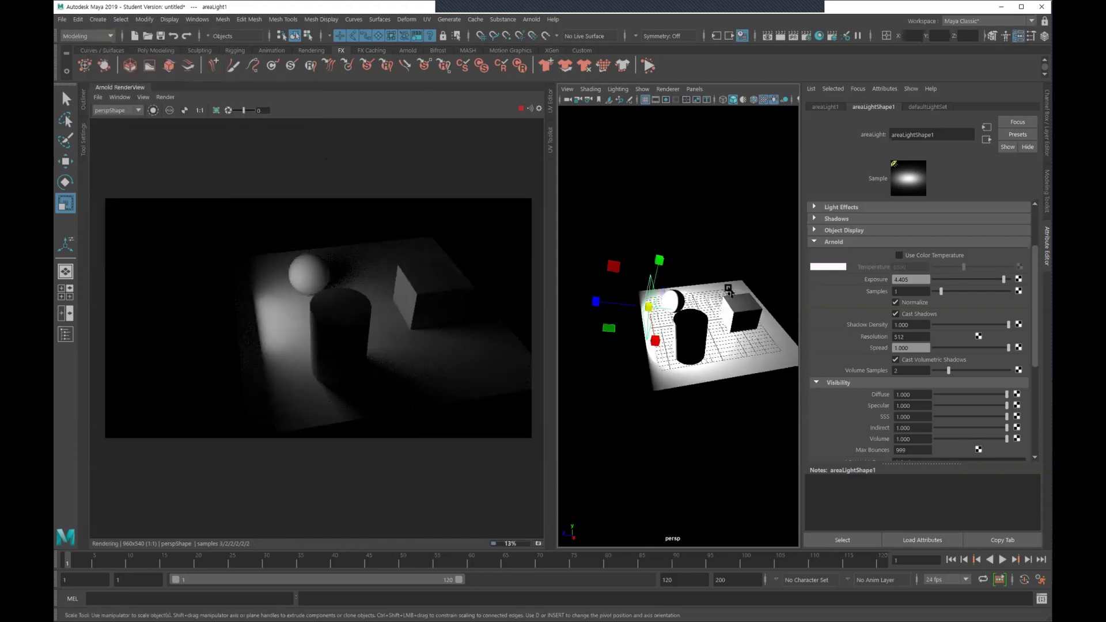
key("Delete")
left_click(529, 20)
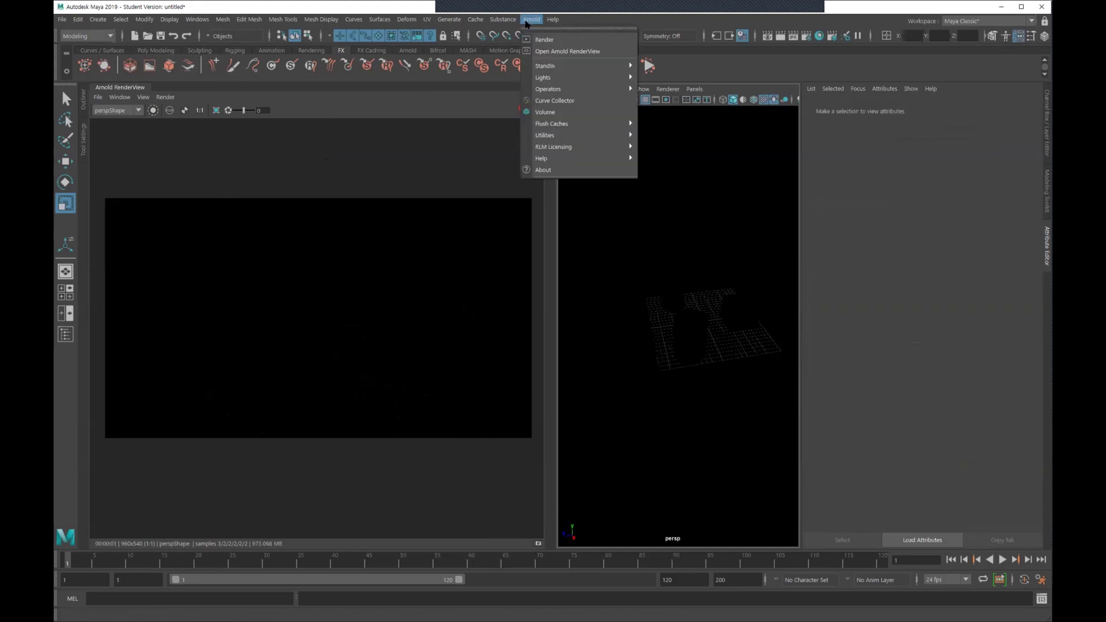
mouse_move(543, 77)
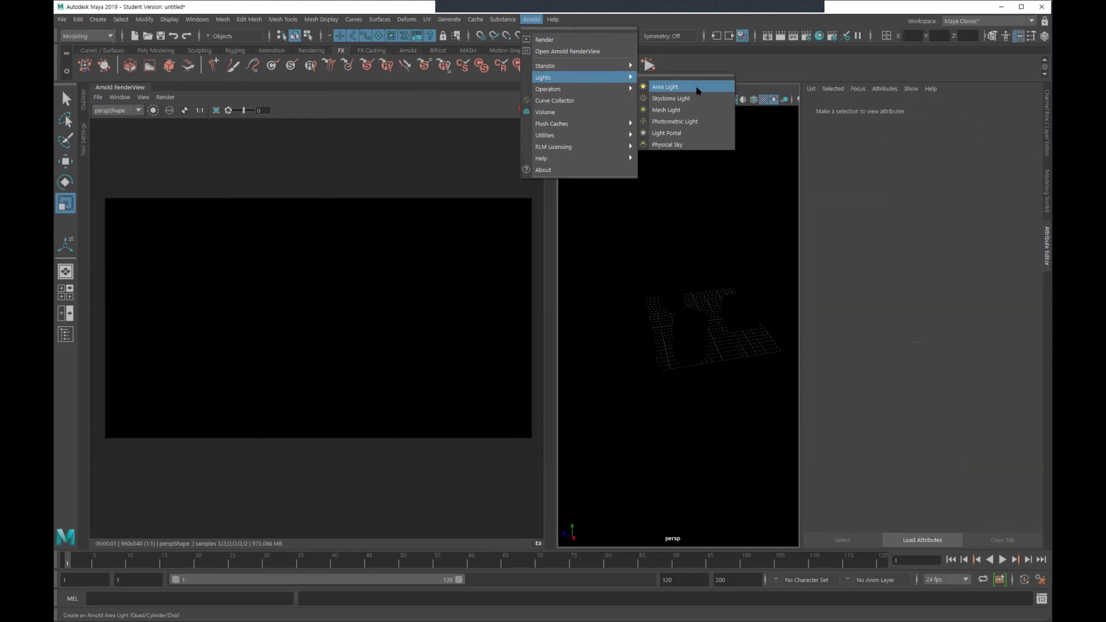
Create an Arnold area light, enlarge and tilt it toward the objects, and set exposure to 4.226
left_click(695, 87)
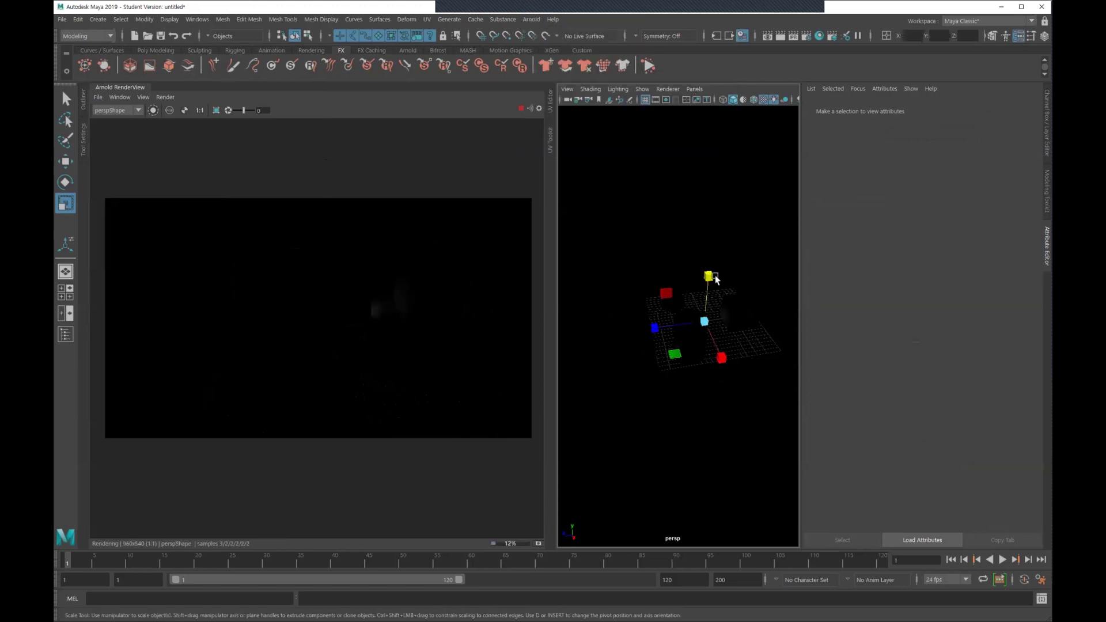
key("w")
mouse_move(693, 325)
left_mouse_down()
mouse_move(586, 323)
mouse_move(629, 365)
mouse_move(707, 366)
mouse_move(724, 329)
mouse_move(691, 336)
mouse_move(705, 337)
left_mouse_up()
key("r")
mouse_move(633, 295)
left_mouse_down()
mouse_move(676, 288)
mouse_move(718, 378)
mouse_move(746, 383)
left_mouse_up()
key("e")
left_click_drag(940, 237, 996, 245)
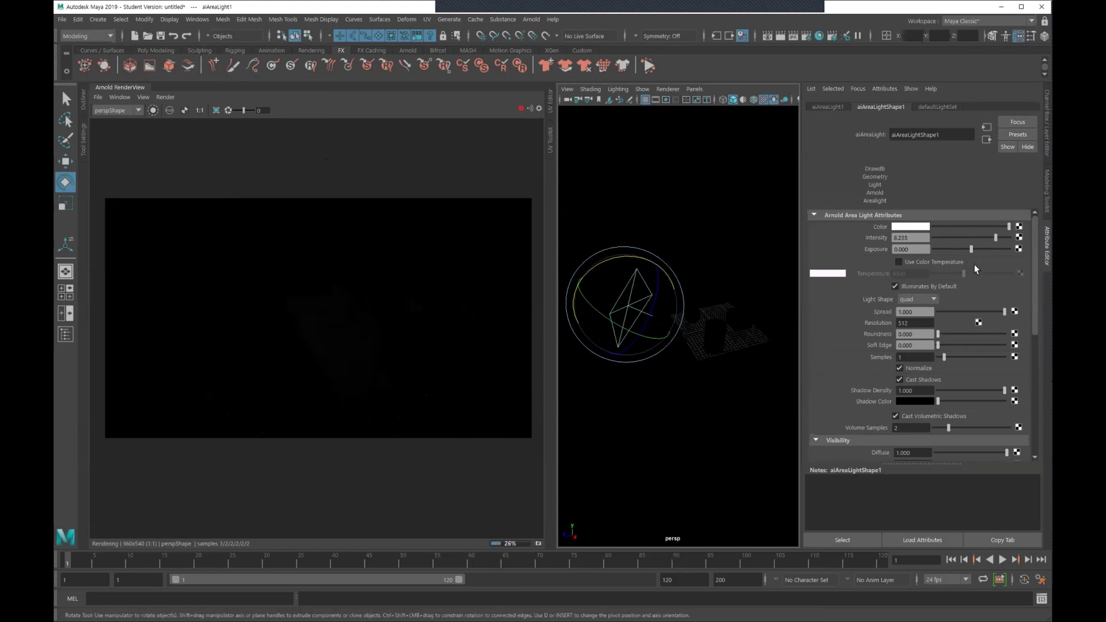
left_click_drag(741, 336, 733, 321, "alt")
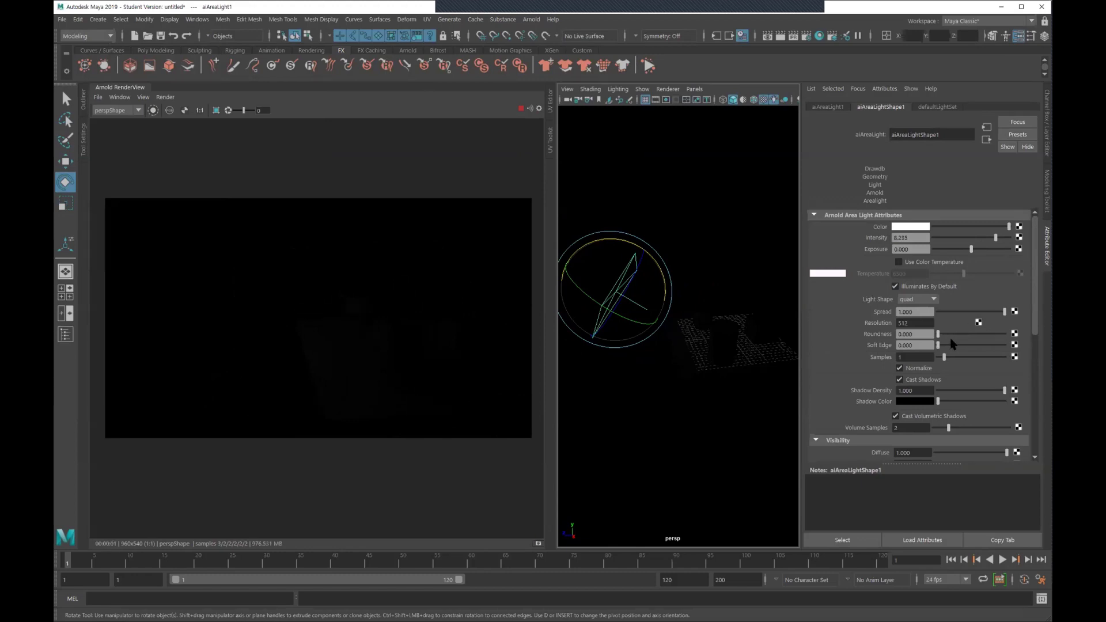
left_click_drag(971, 249, 1002, 249)
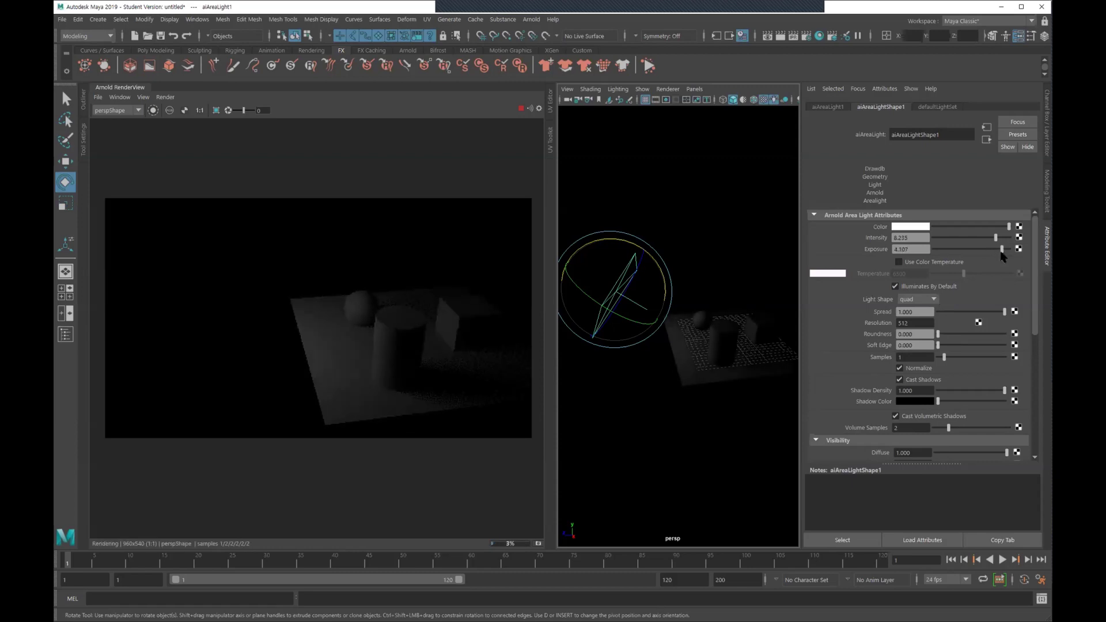
mouse_move(717, 328)
left_mouse_down("alt")
mouse_move(691, 345)
mouse_move(674, 338)
left_mouse_up("alt")
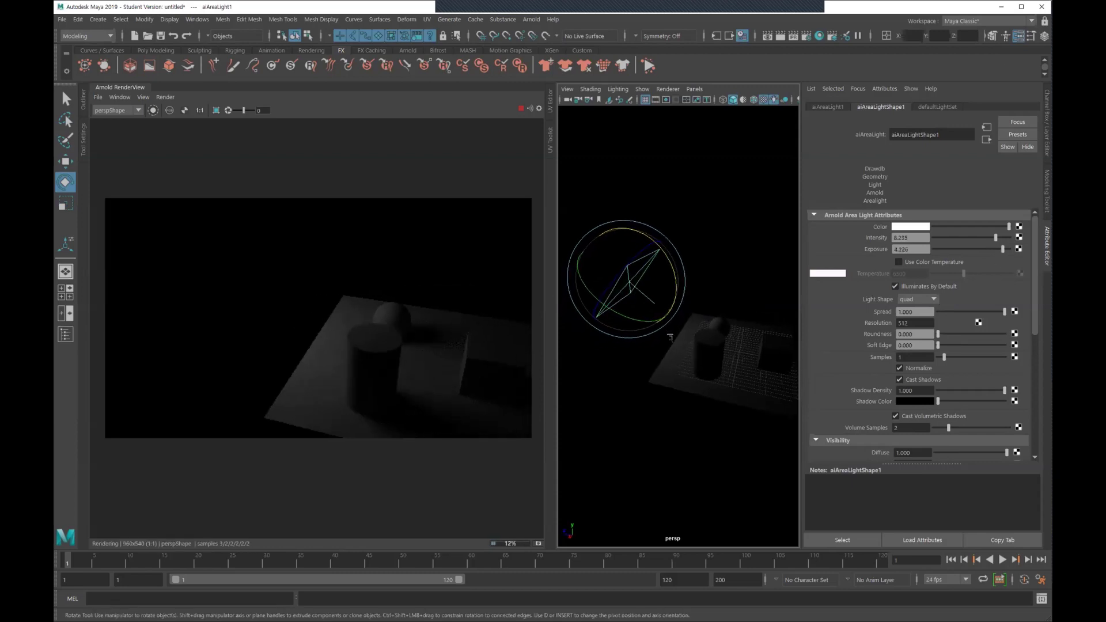
Adjust the light's height and angle, then lower Spread to 0 for hard shadows
key("w")
mouse_move(708, 379)
left_mouse_down("alt")
mouse_move(736, 378)
mouse_move(662, 403)
mouse_move(638, 393)
mouse_move(671, 365)
left_mouse_up("alt")
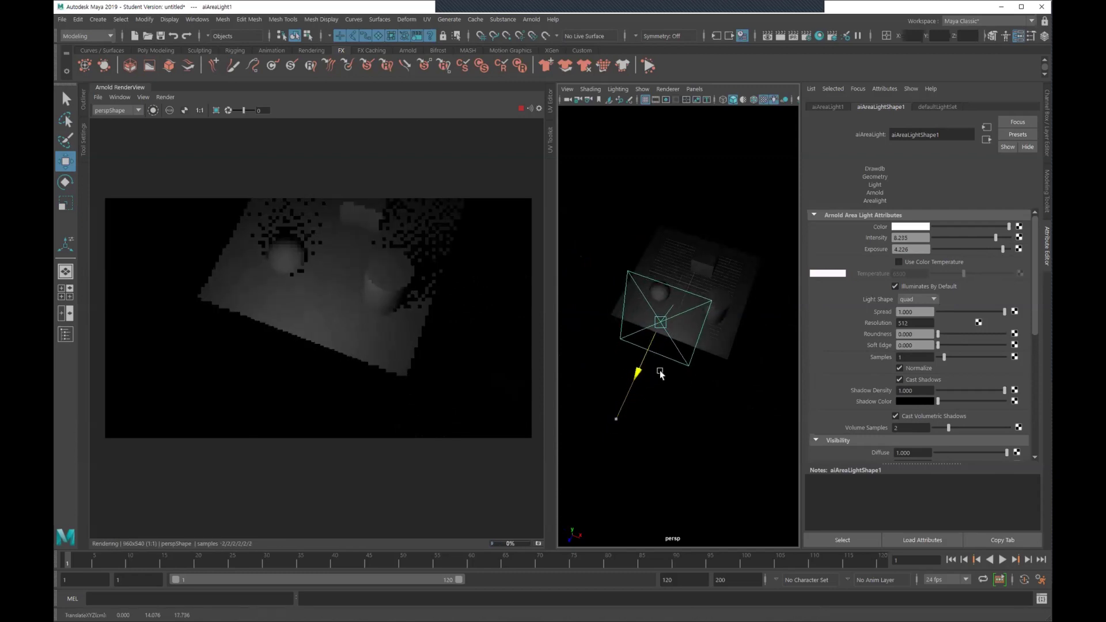
left_click_drag(662, 400, 629, 373, "alt")
mouse_move(679, 239)
left_mouse_down()
mouse_move(679, 257)
mouse_move(665, 255)
left_mouse_up()
key("e")
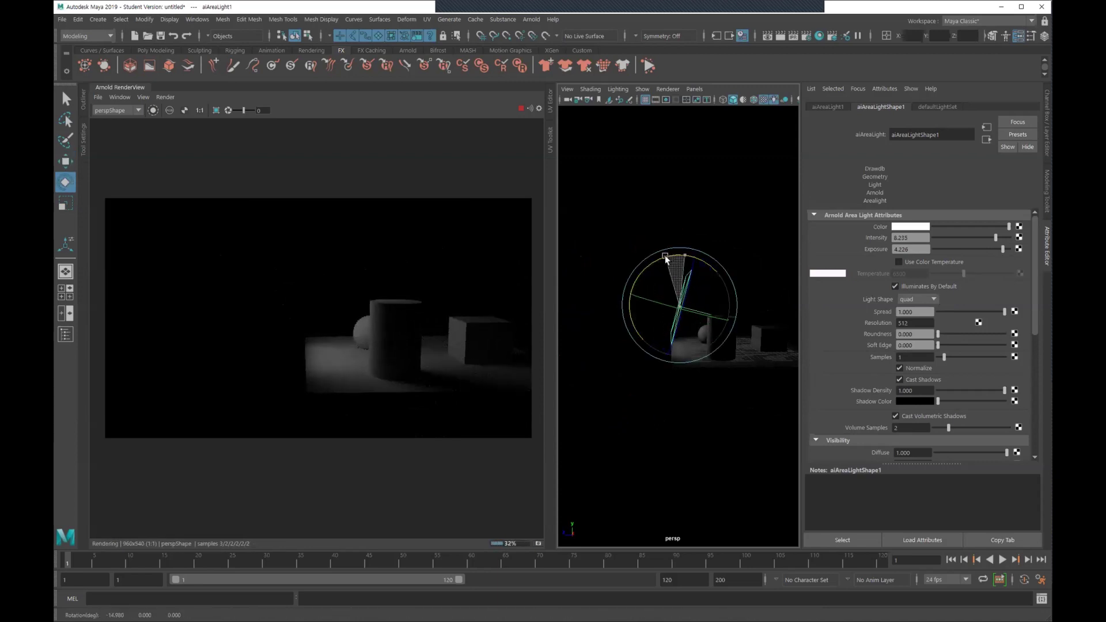
mouse_move(703, 402)
left_mouse_down("alt")
mouse_move(687, 424)
mouse_move(713, 424)
left_mouse_up("alt")
right_click_drag(713, 424, 748, 424, "alt")
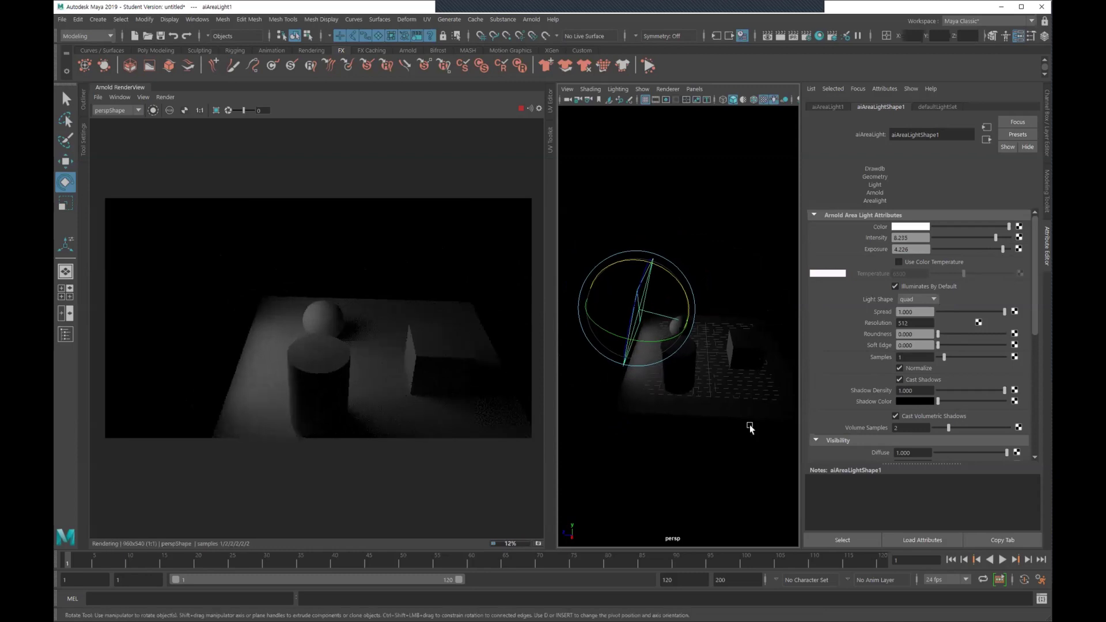
middle_click_drag(745, 430, 736, 396, "alt")
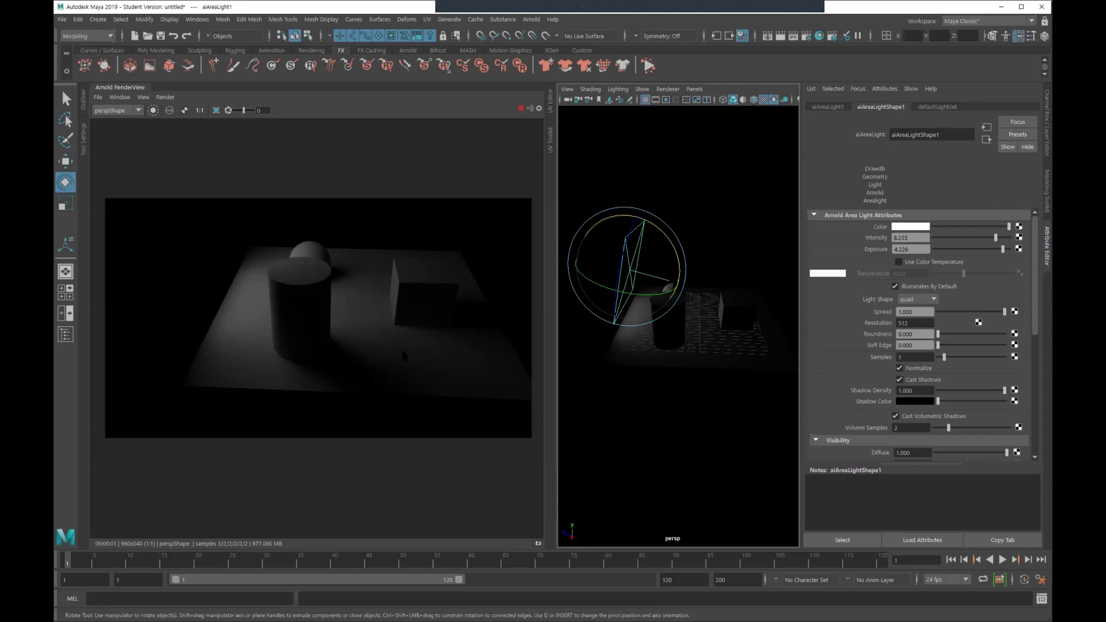
left_click_drag(1004, 312, 867, 319)
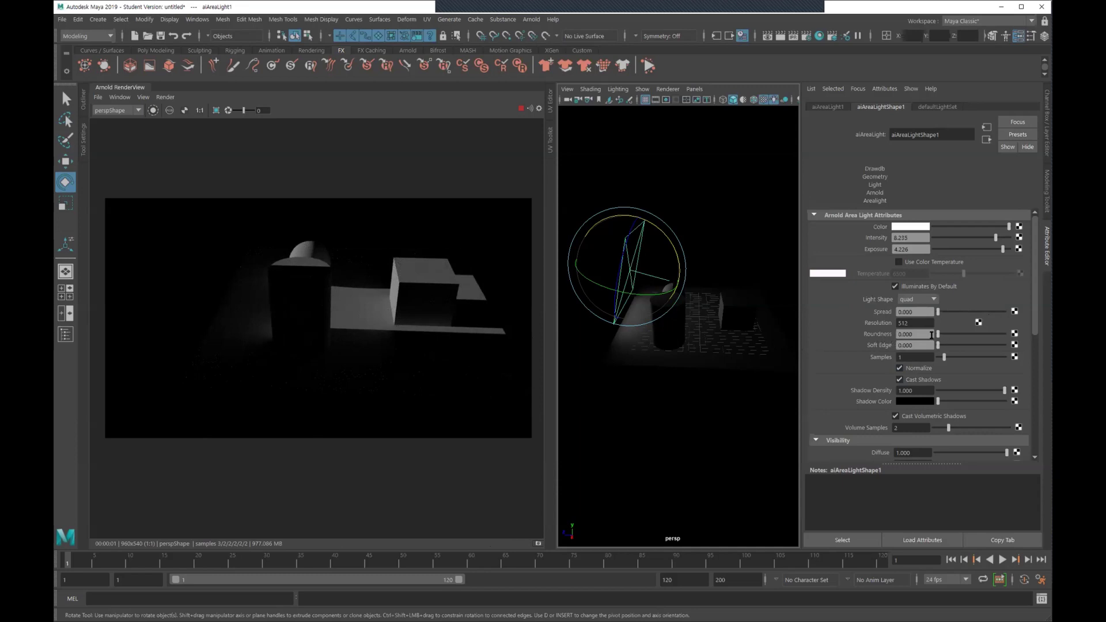
Try Roundness 0.673 while rotating the light, then lower Roundness to 0.453
left_click_drag(937, 337, 1007, 340)
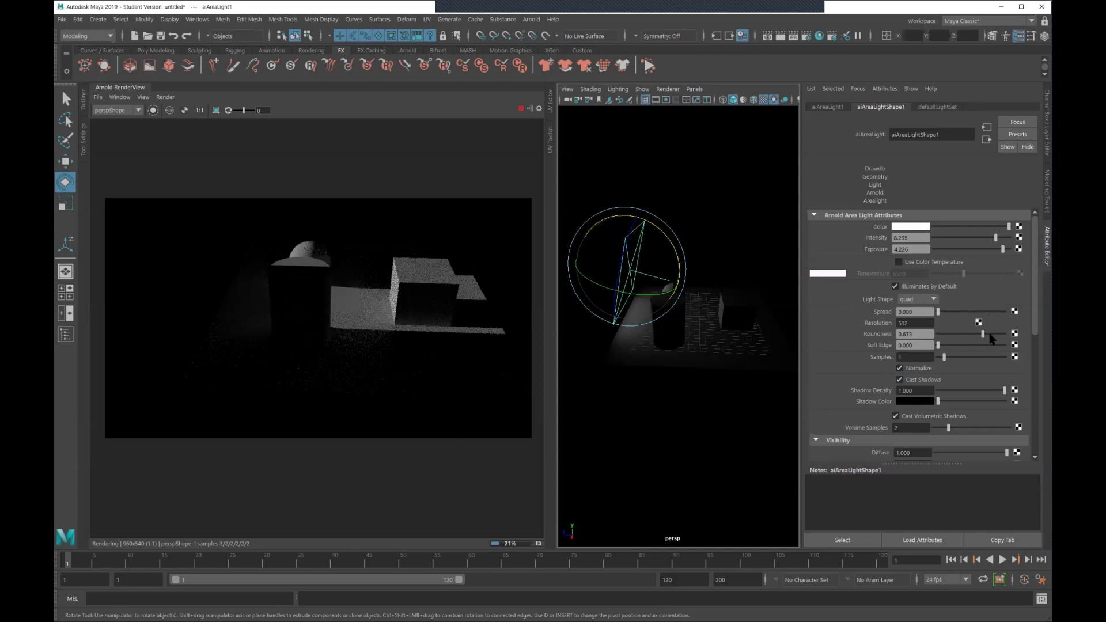
left_click_drag(682, 352, 579, 351, "alt")
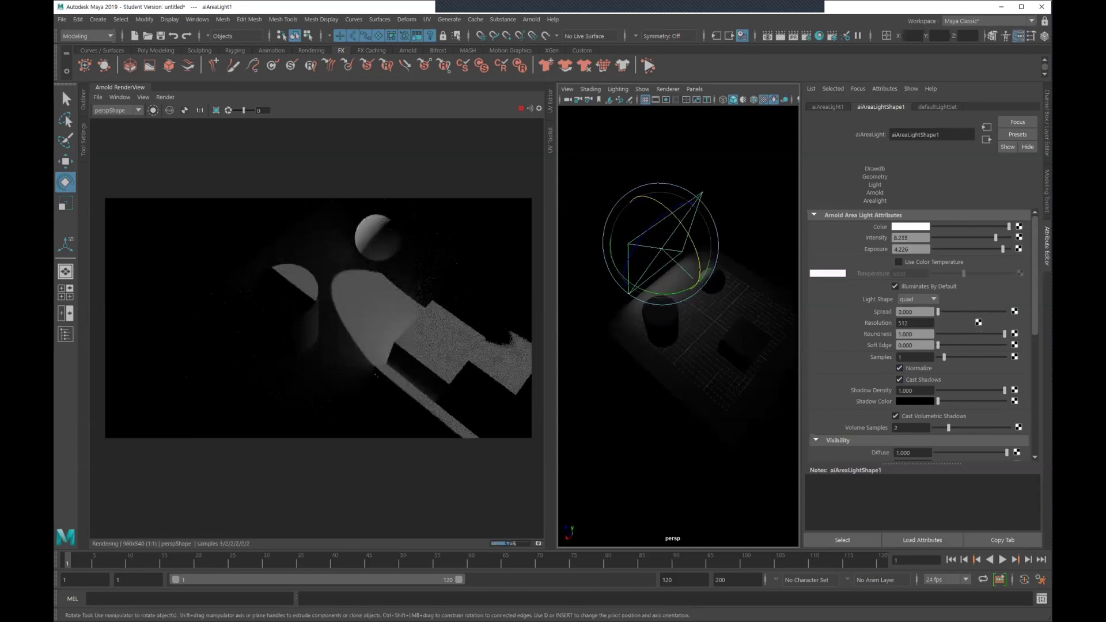
mouse_move(686, 262)
left_mouse_down()
mouse_move(690, 244)
mouse_move(692, 257)
left_mouse_up()
left_click_drag(728, 328, 784, 329, "alt")
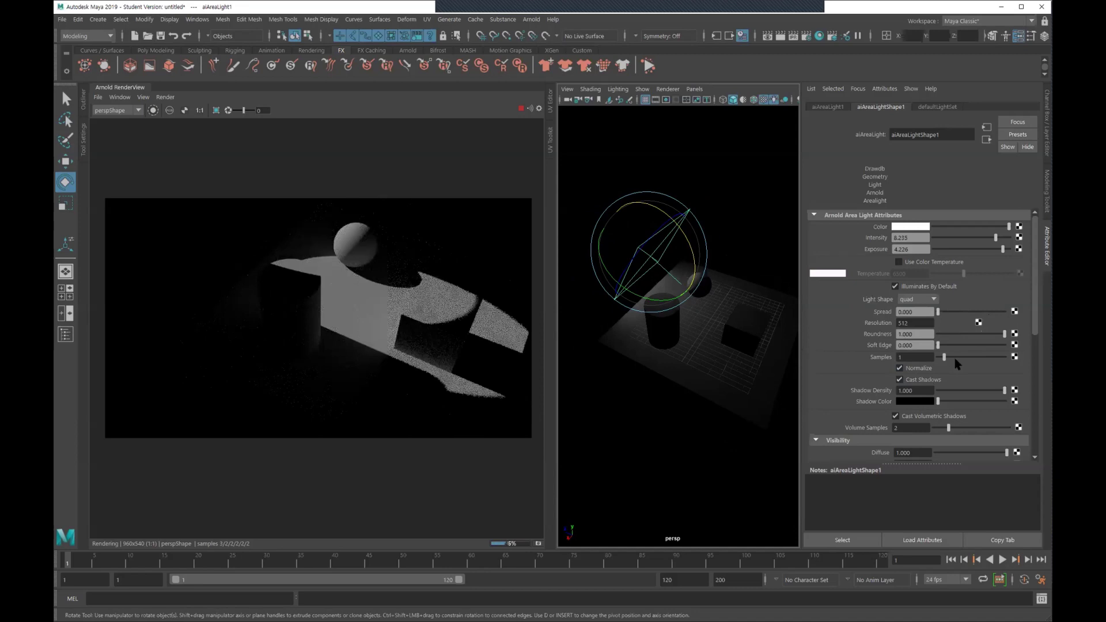
mouse_move(1004, 334)
left_mouse_down()
mouse_move(920, 337)
mouse_move(1036, 346)
left_mouse_up()
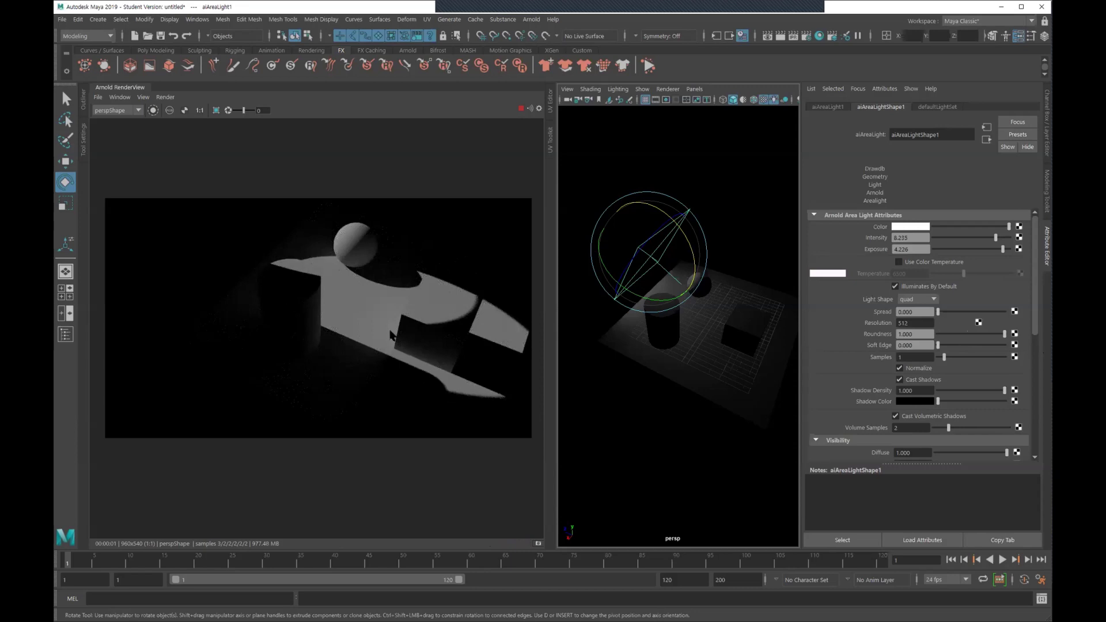
Re-aim the light with its aim handle, move it above the scene, and set Roundness to 0
scroll(710, 294, "down", 2)
scroll(708, 293, "down", 3)
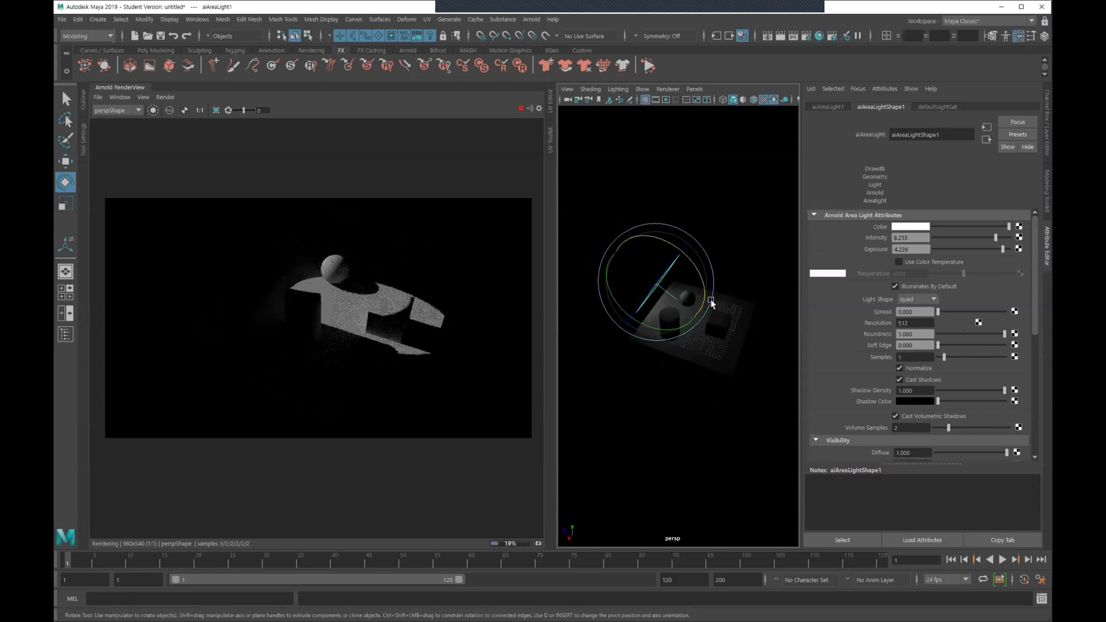
key("w")
key("t")
left_click_drag(607, 272, 609, 276)
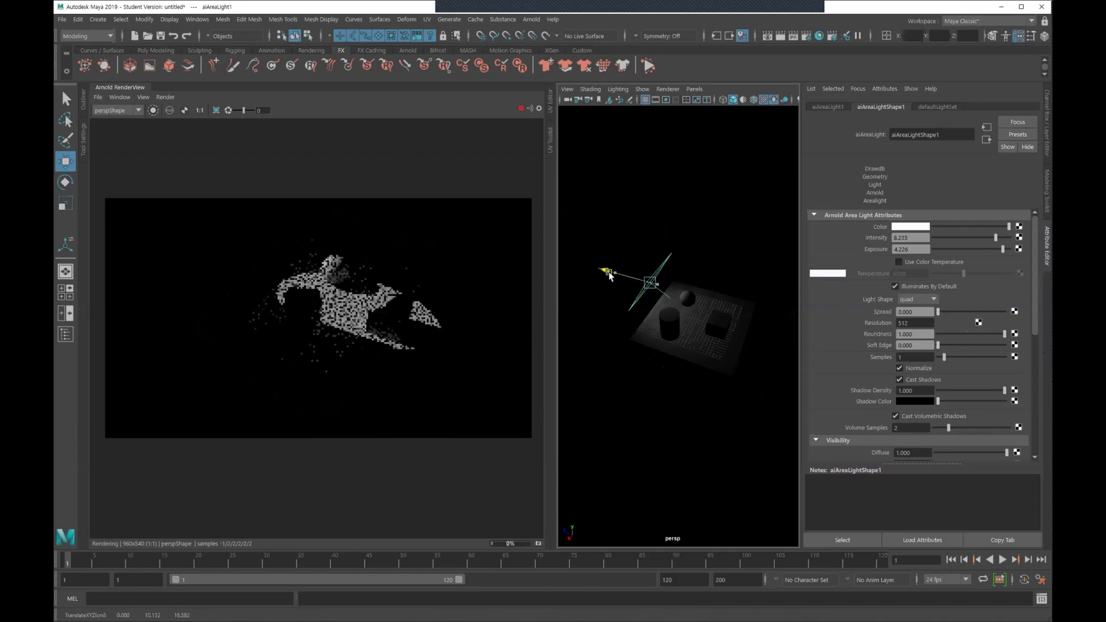
left_click_drag(672, 378, 709, 370, "alt")
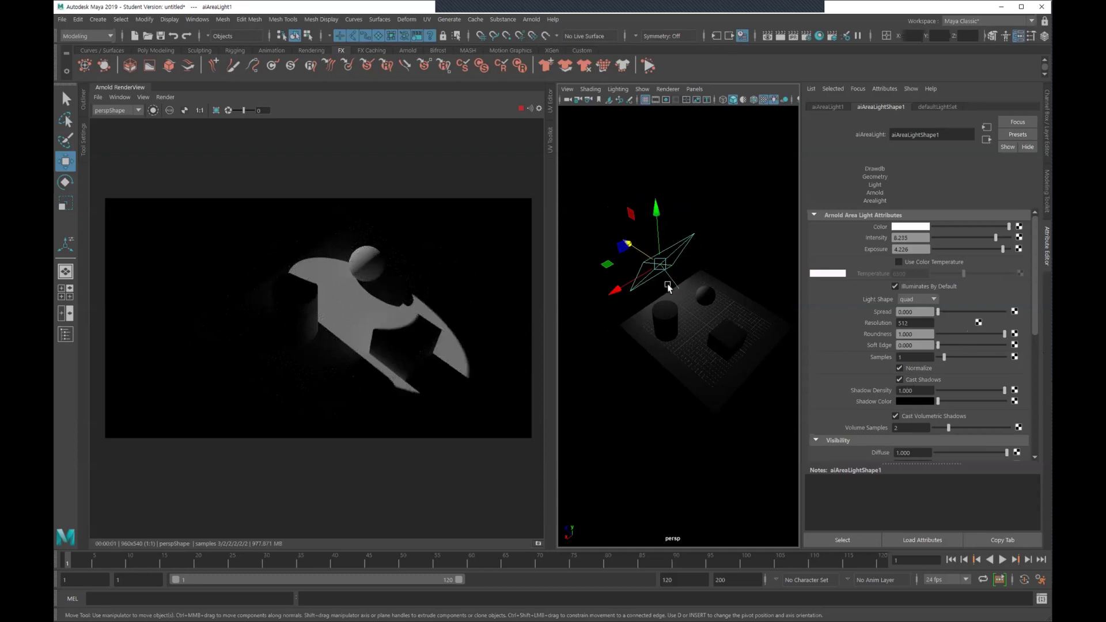
left_click(1000, 334)
left_click_drag(1000, 337, 929, 339)
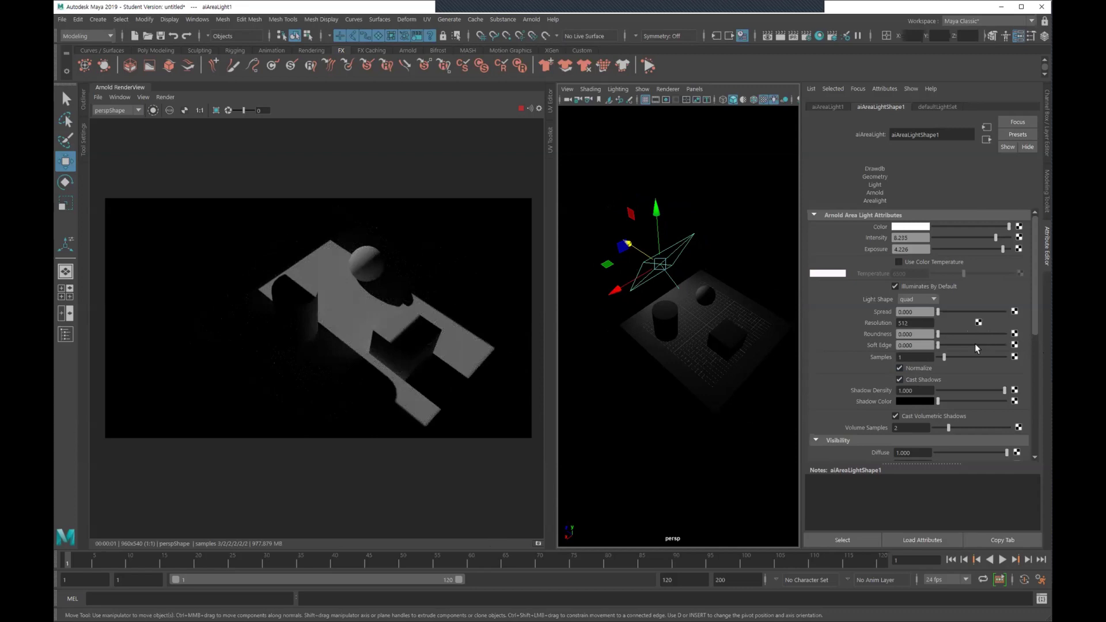
Test Soft Edge at 0.373 and 0.487, then return it to 0 for hard shadows
left_click_drag(939, 344, 963, 344)
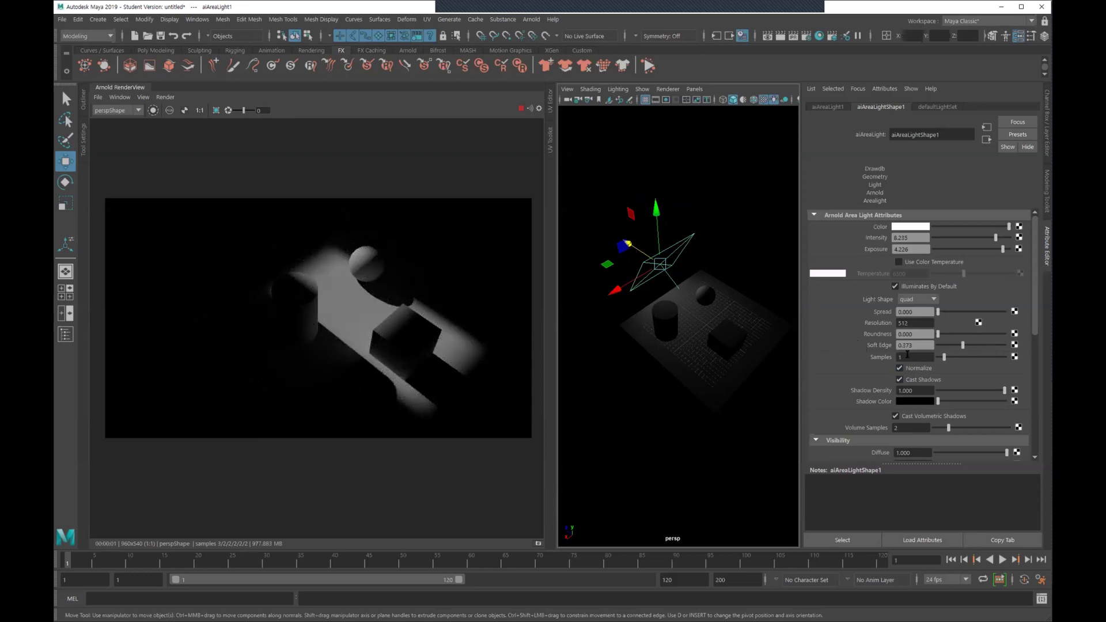
left_click_drag(961, 345, 970, 344)
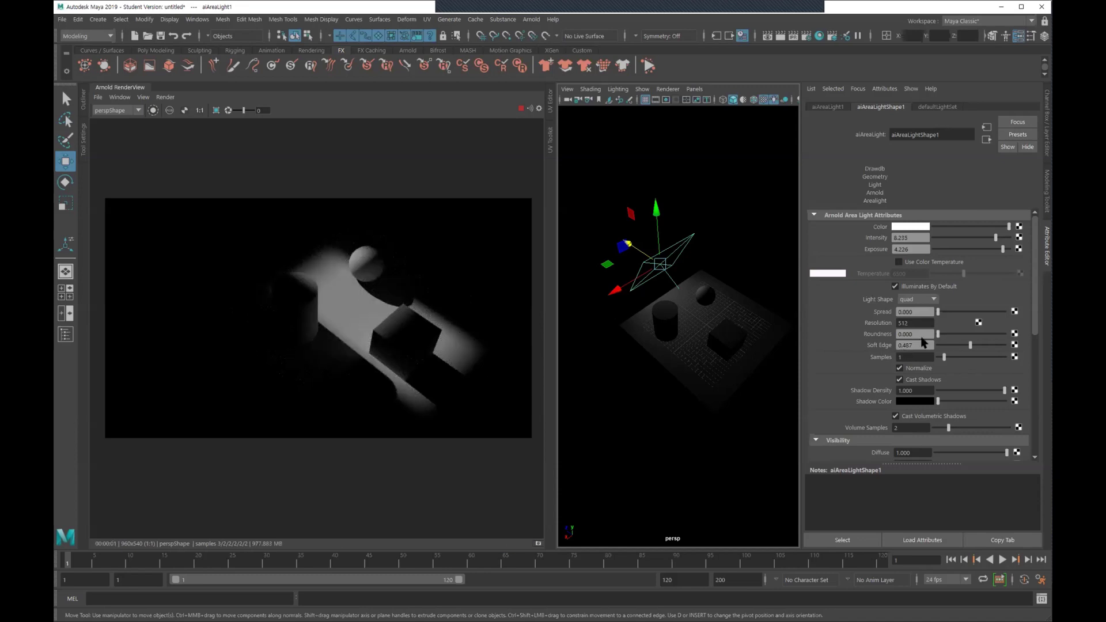
left_click_drag(972, 346, 865, 349)
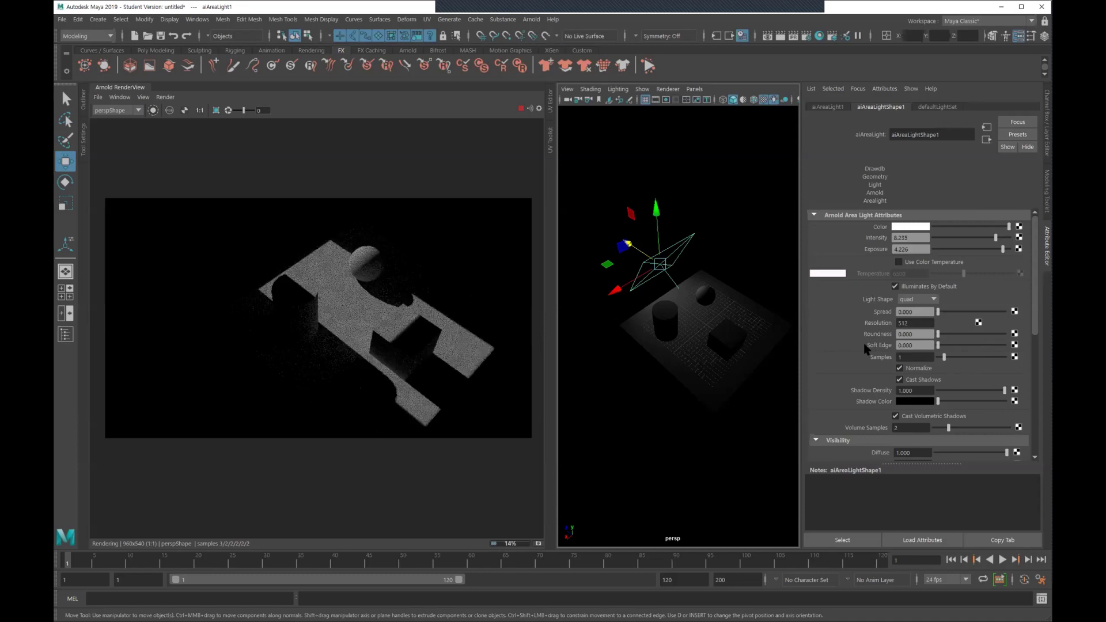
Raise Spread to 0.253, reduce it to a small value, and reframe the camera
left_click_drag(939, 312, 955, 311)
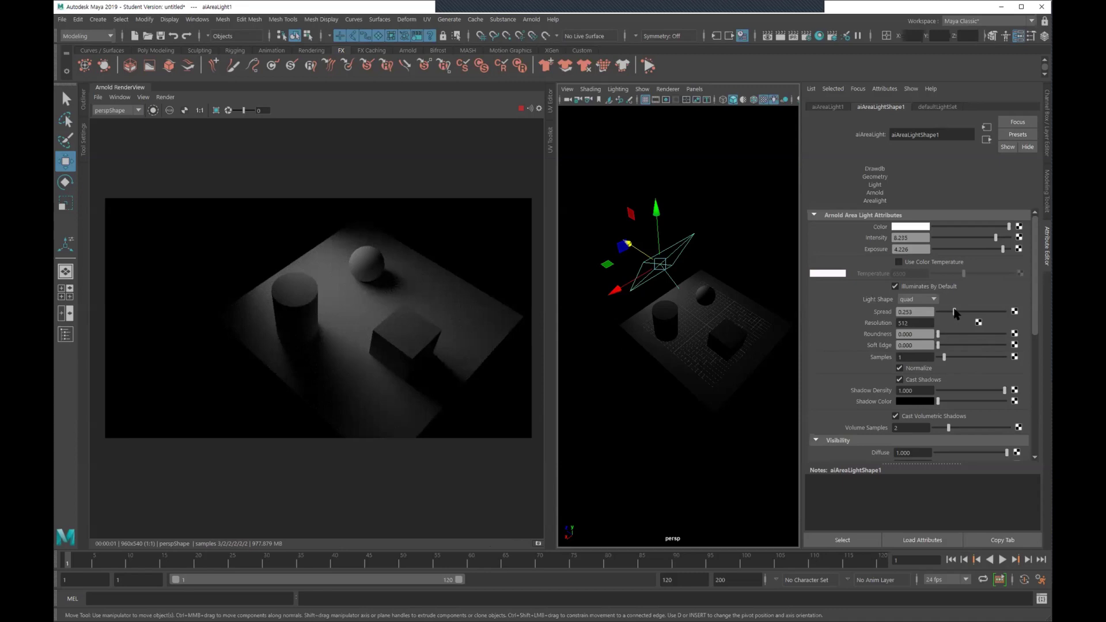
left_click_drag(953, 312, 942, 311)
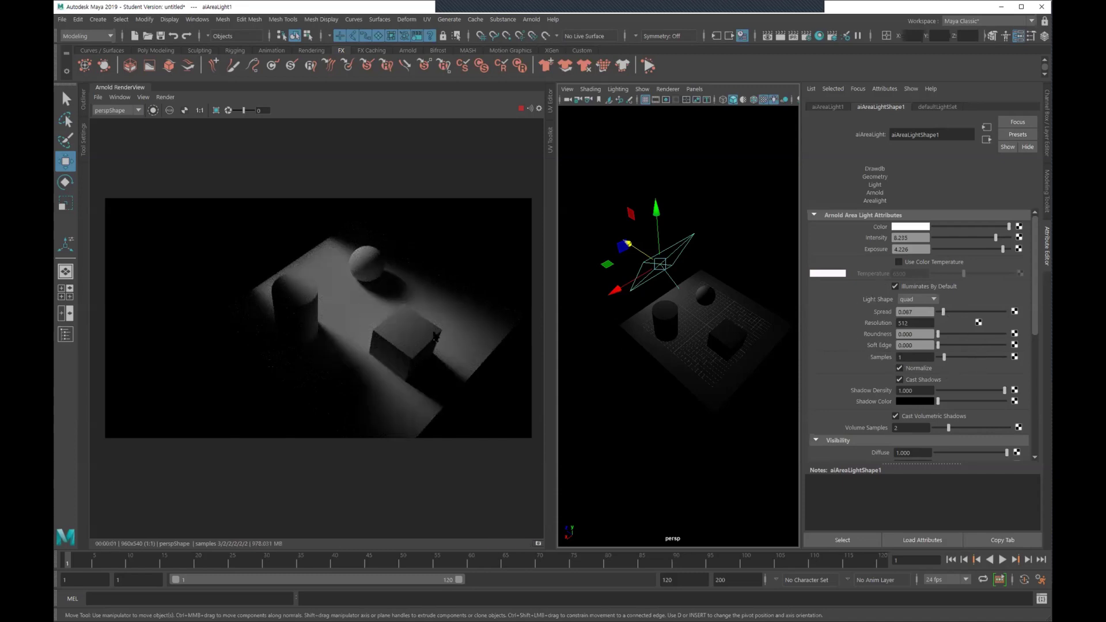
middle_click_drag(746, 351, 708, 340, "alt")
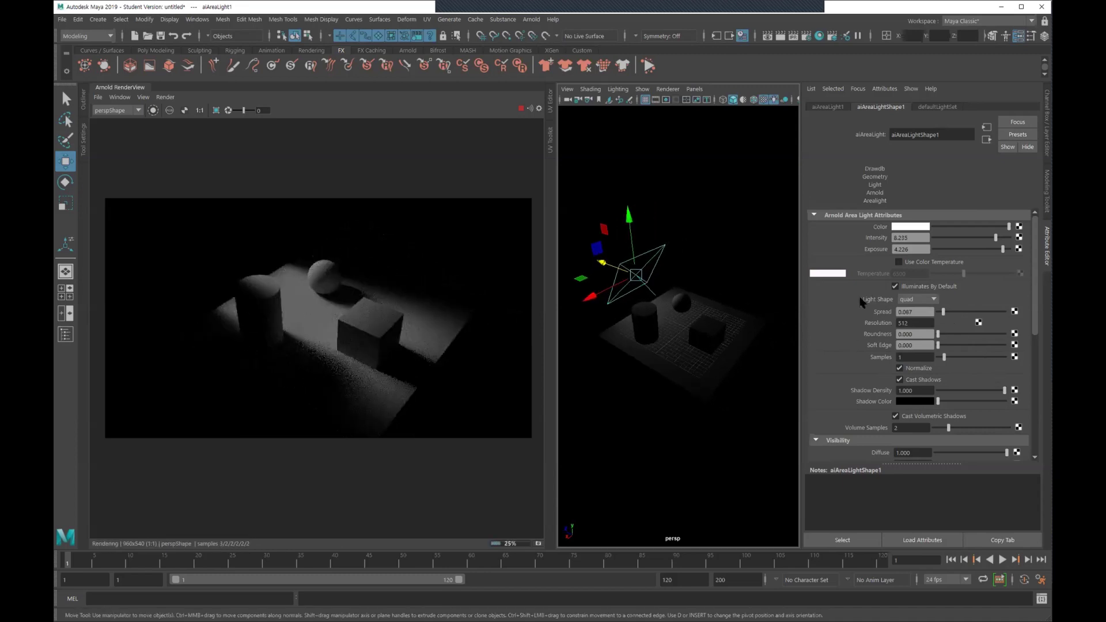
Change the area light's shape to cylinder and shrink it uniformly
left_click(928, 301)
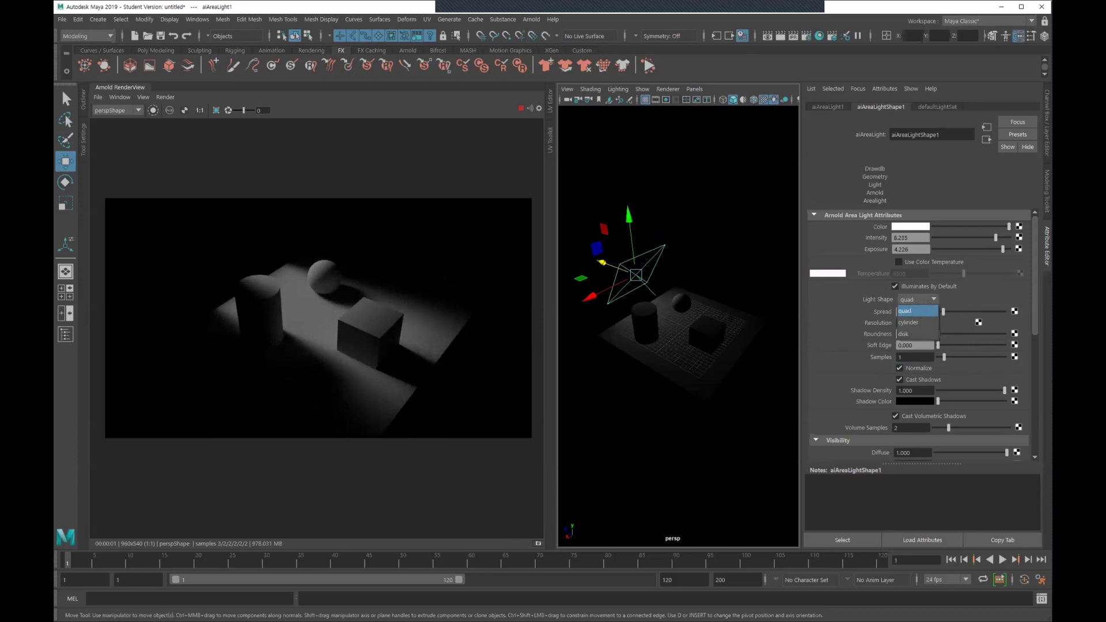
left_click(910, 323)
left_click_drag(703, 322, 685, 324, "alt")
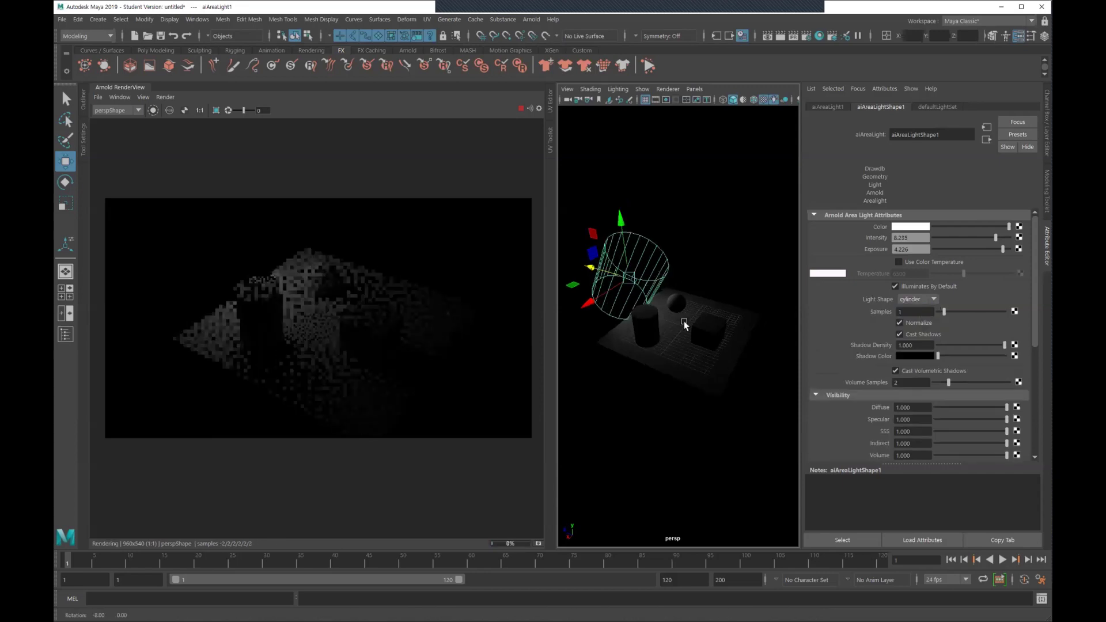
key("r")
left_click_drag(625, 281, 699, 116)
Lay the cylinder light on its side and position it low over the objects near the cube
key("e")
left_click_drag(656, 264, 609, 280)
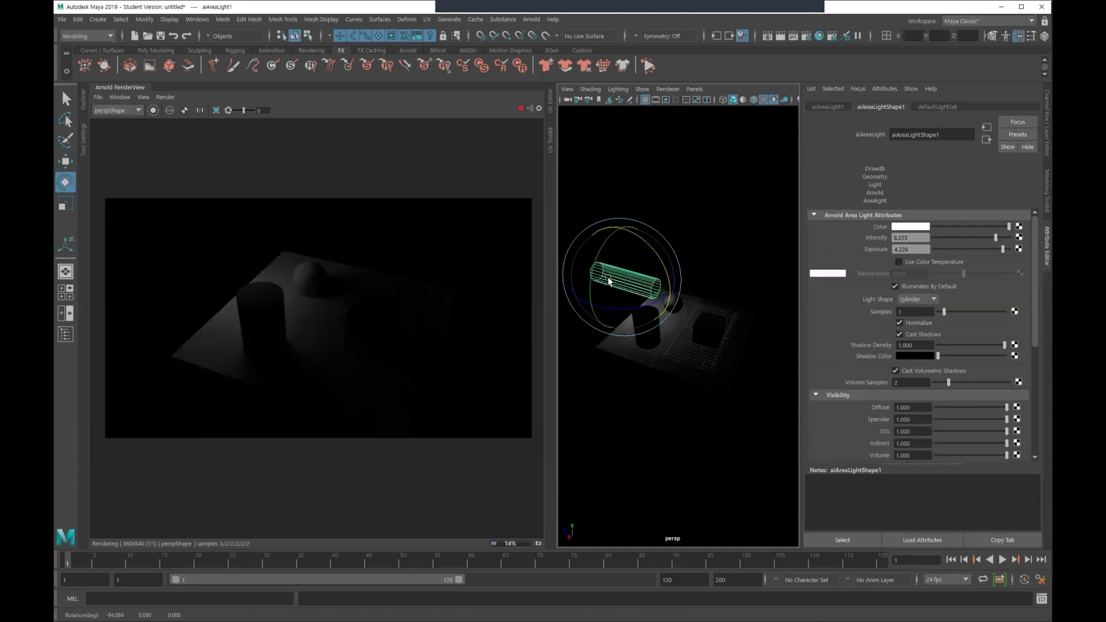
key("w")
left_click_drag(609, 280, 675, 288)
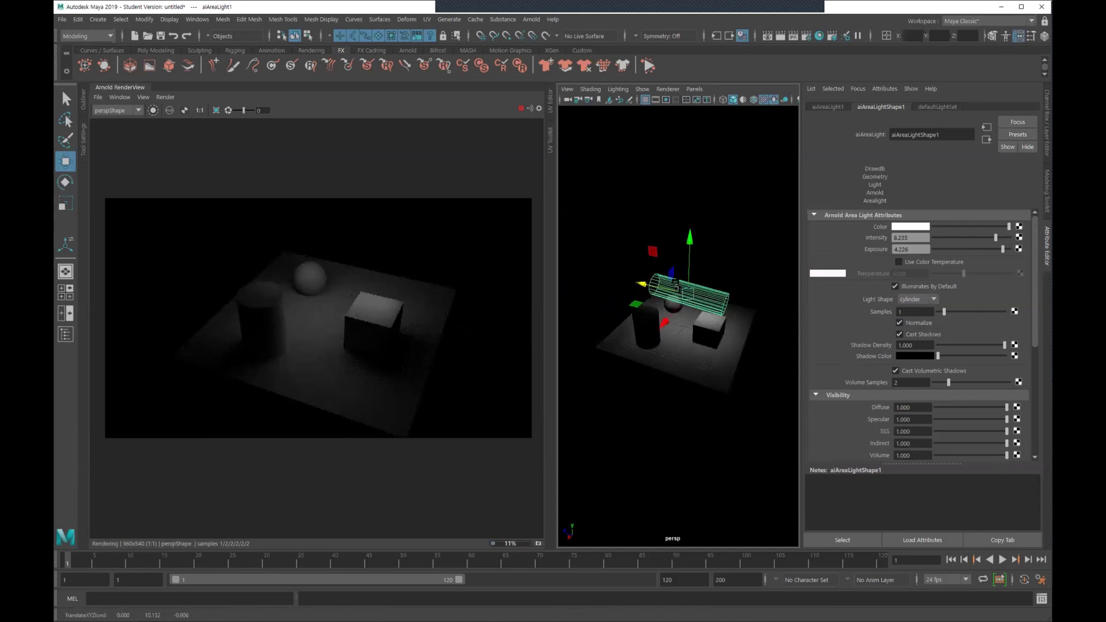
mouse_move(691, 242)
left_mouse_down()
mouse_move(693, 281)
mouse_move(643, 372)
mouse_move(627, 375)
left_mouse_up()
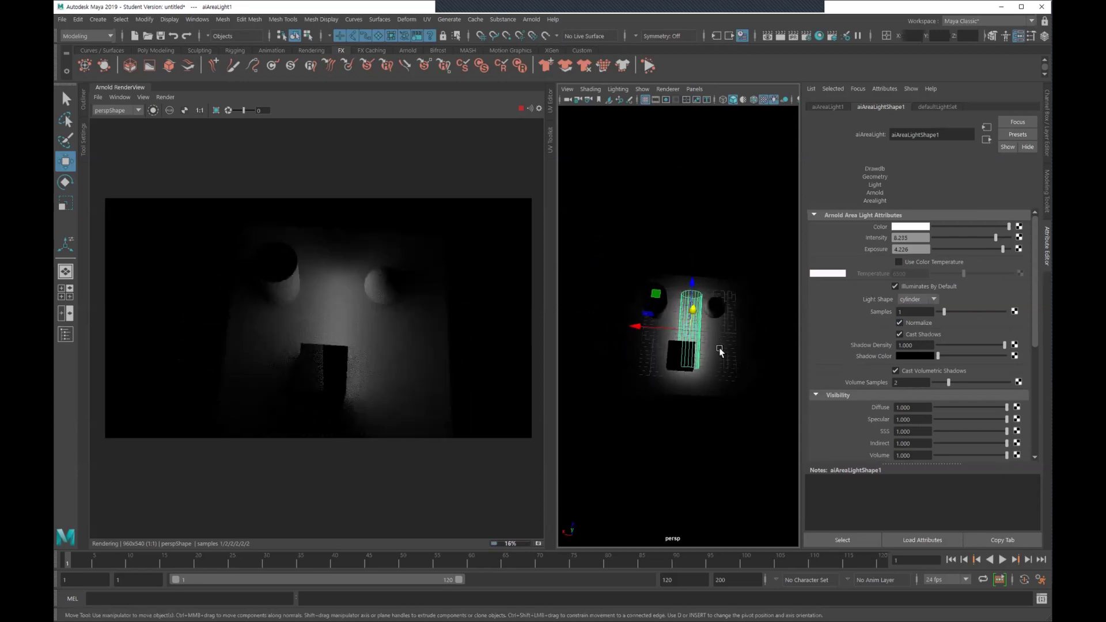
key("e")
left_click_drag(727, 351, 750, 340)
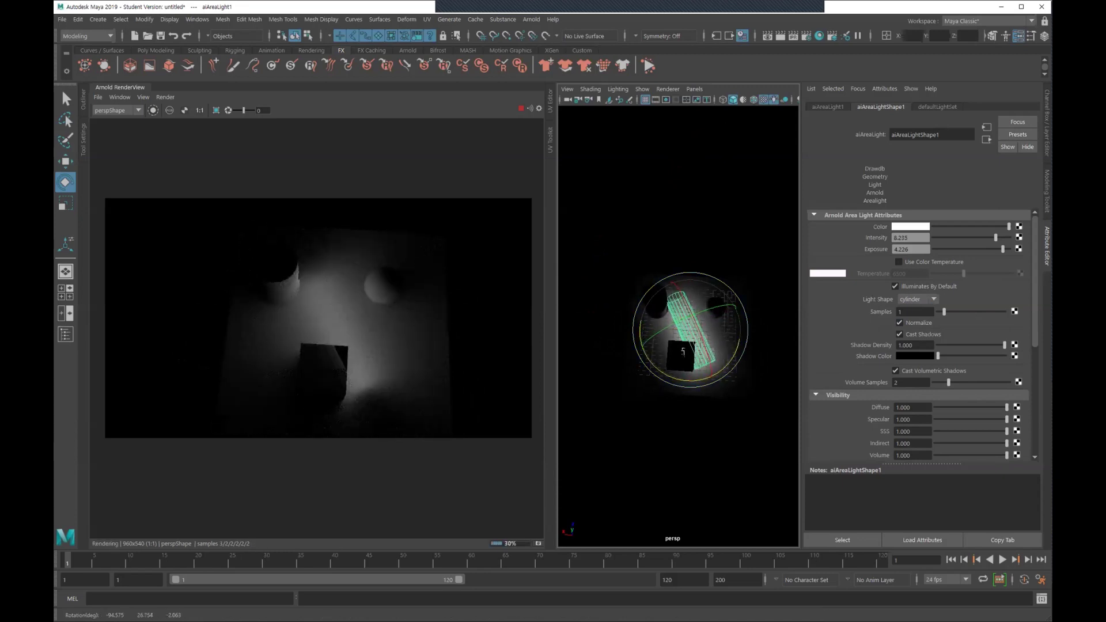
key("w")
left_click_drag(638, 329, 658, 329)
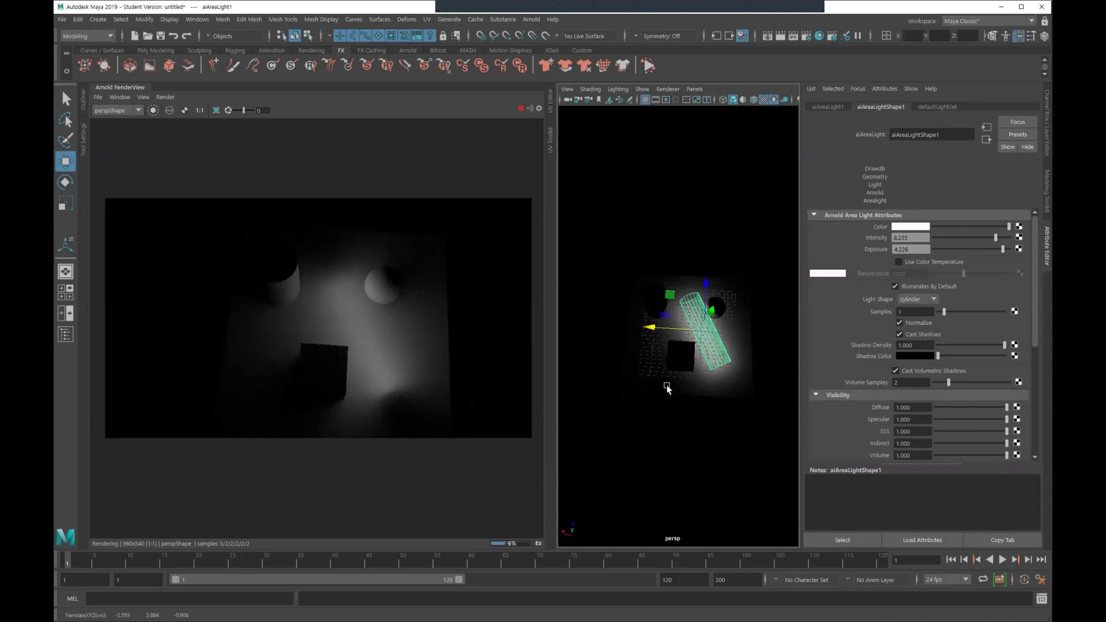
left_click_drag(666, 389, 749, 380, "alt")
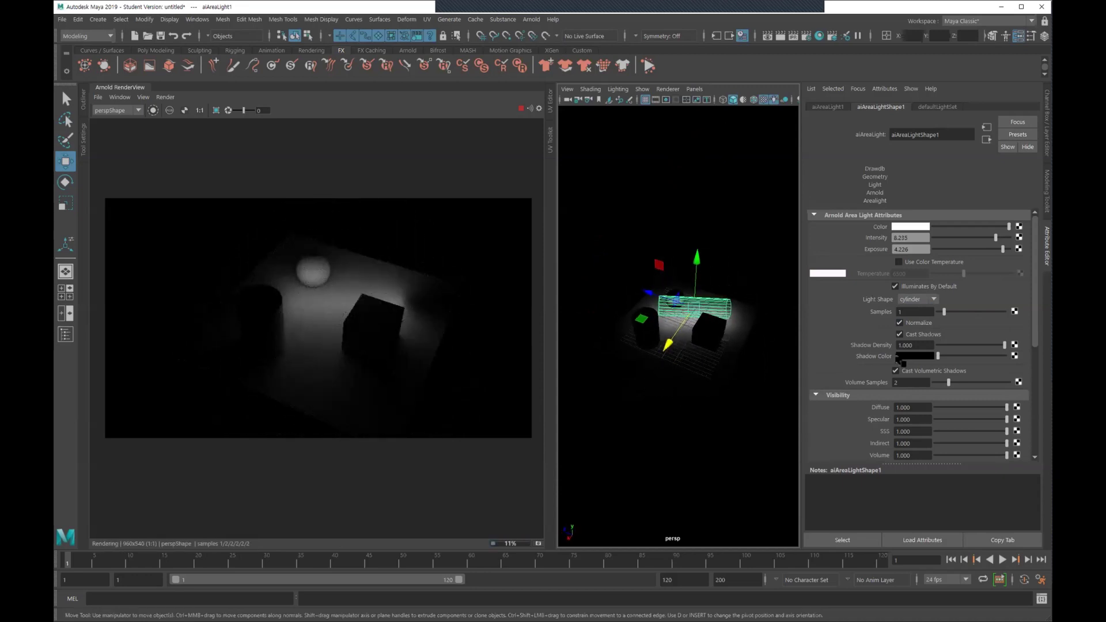
Switch the light shape to disk, raise its aim point, and lift it above the plane
left_click(912, 300)
left_click(915, 333)
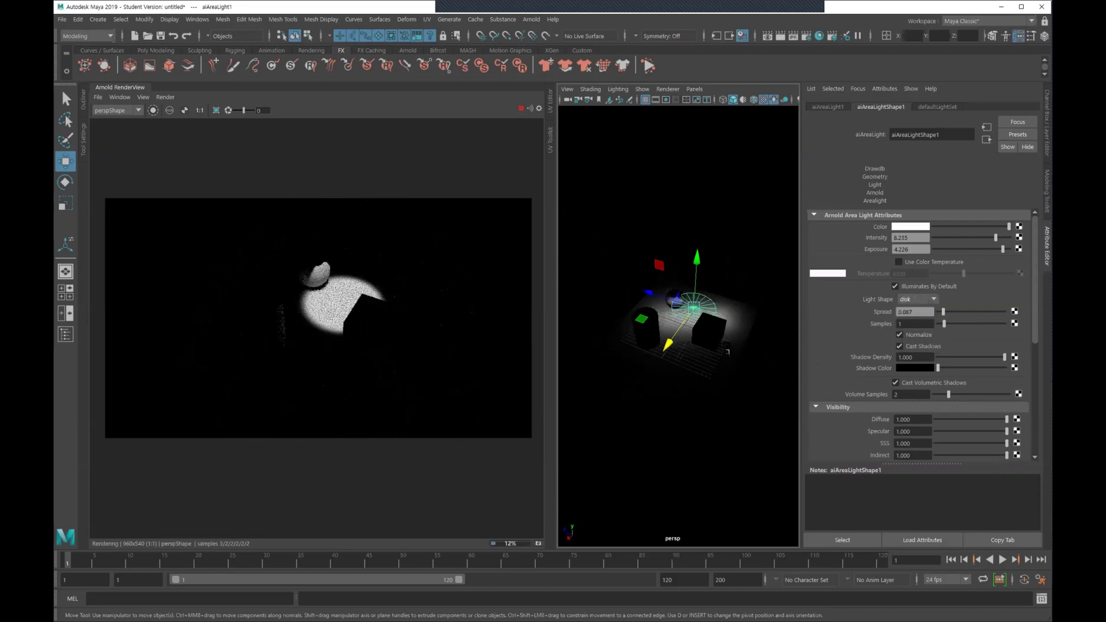
key("t")
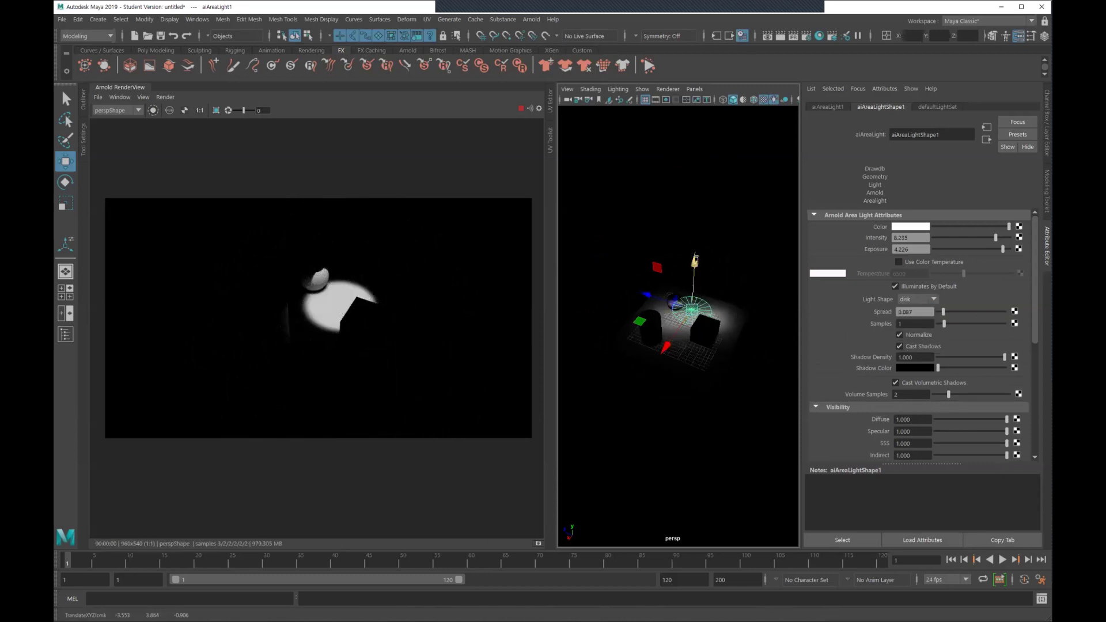
left_click_drag(693, 260, 699, 231)
key("w")
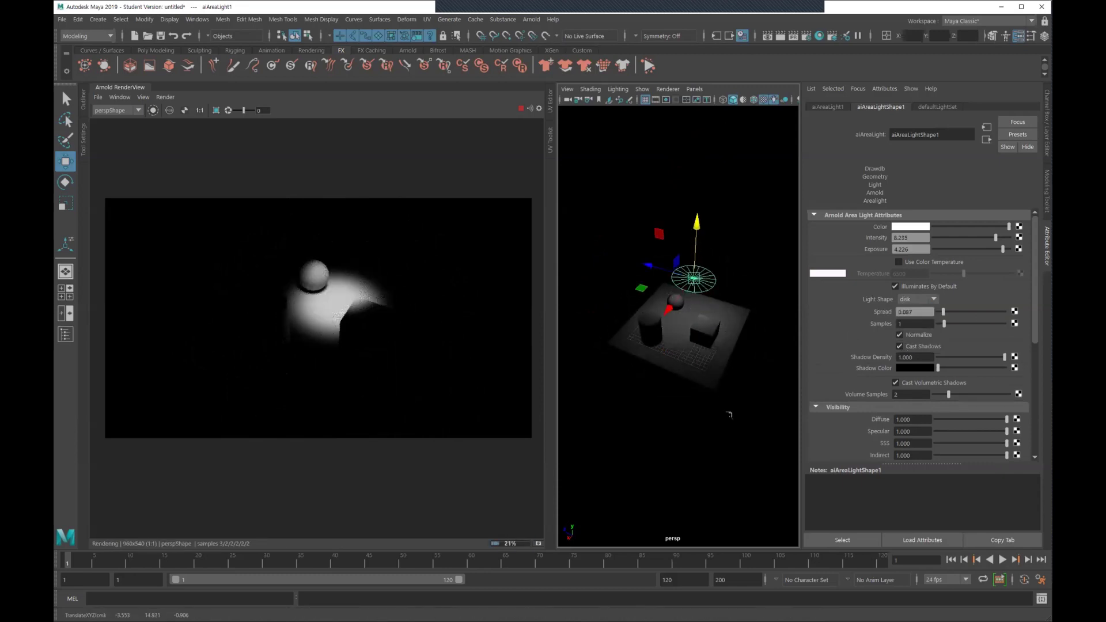
left_click_drag(729, 403, 740, 401, "alt")
Rotate the disk light so its bright spot falls on the objects
key("e")
left_click_drag(732, 272, 672, 331)
key("w")
key("e")
left_click_drag(682, 299, 677, 310)
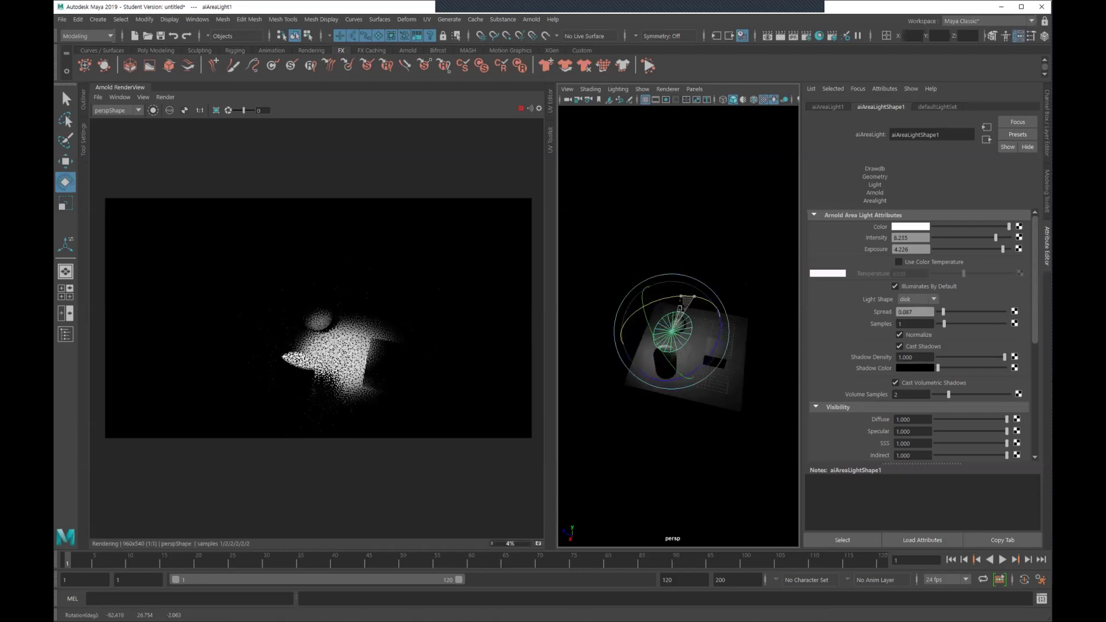
mouse_move(699, 420)
left_mouse_down("alt")
mouse_move(753, 432)
mouse_move(734, 429)
left_mouse_up("alt")
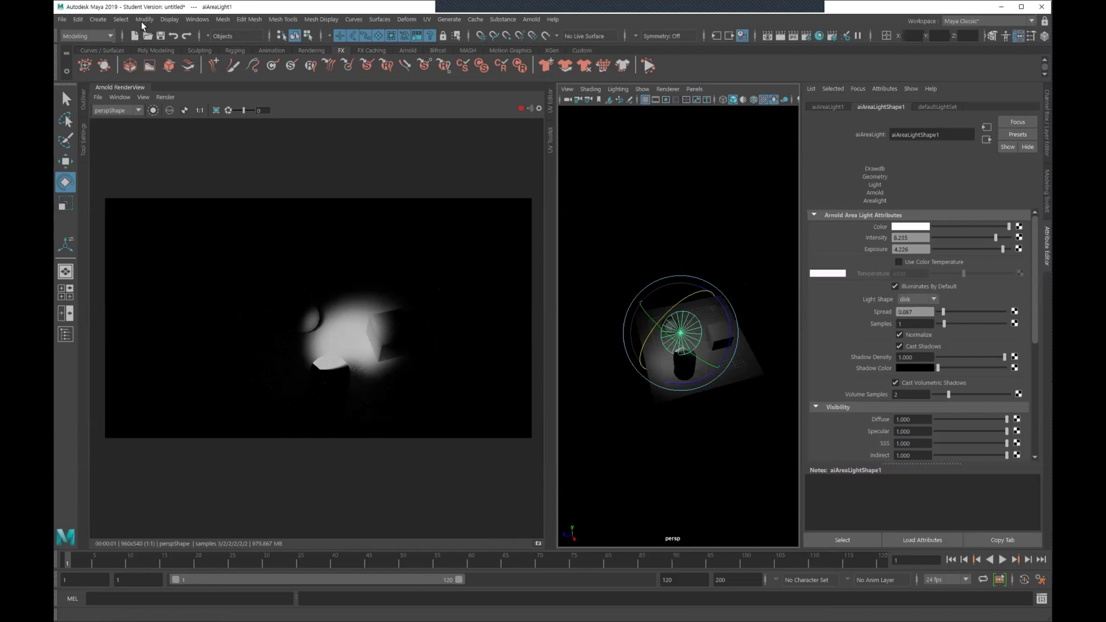
Browse the Create and Arnold light menus without creating anything
left_click(108, 21)
mouse_move(155, 82)
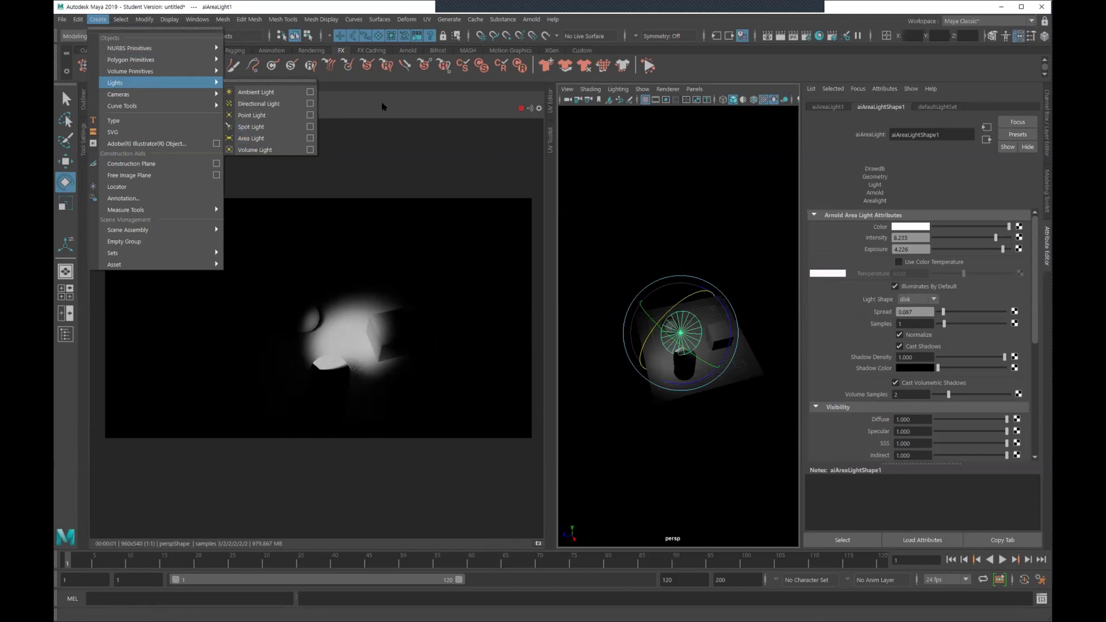
left_click(531, 20)
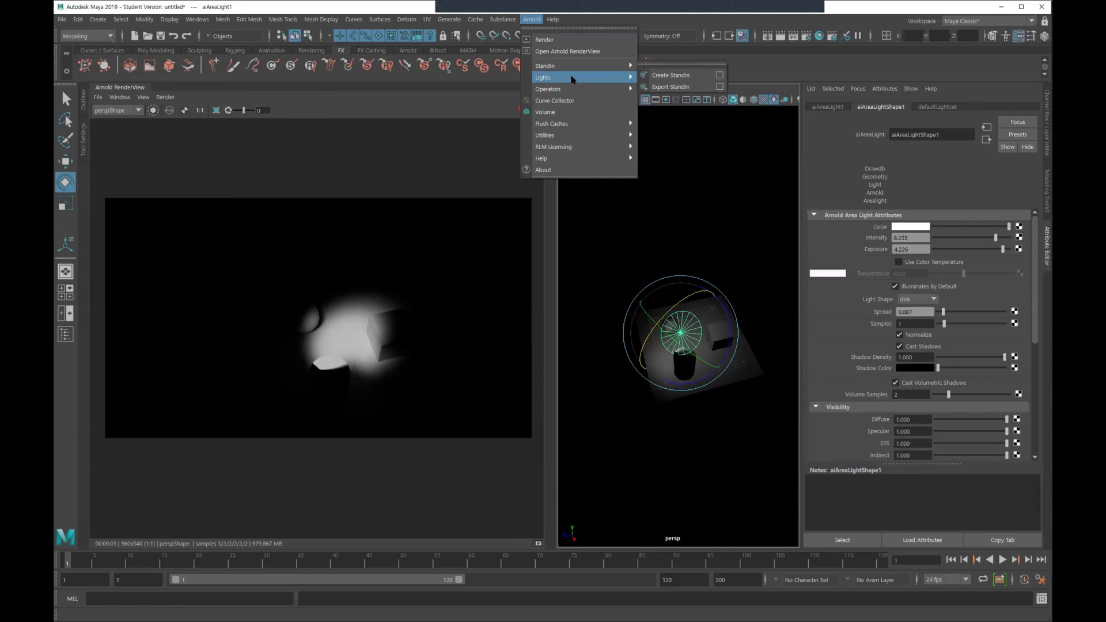
mouse_move(542, 77)
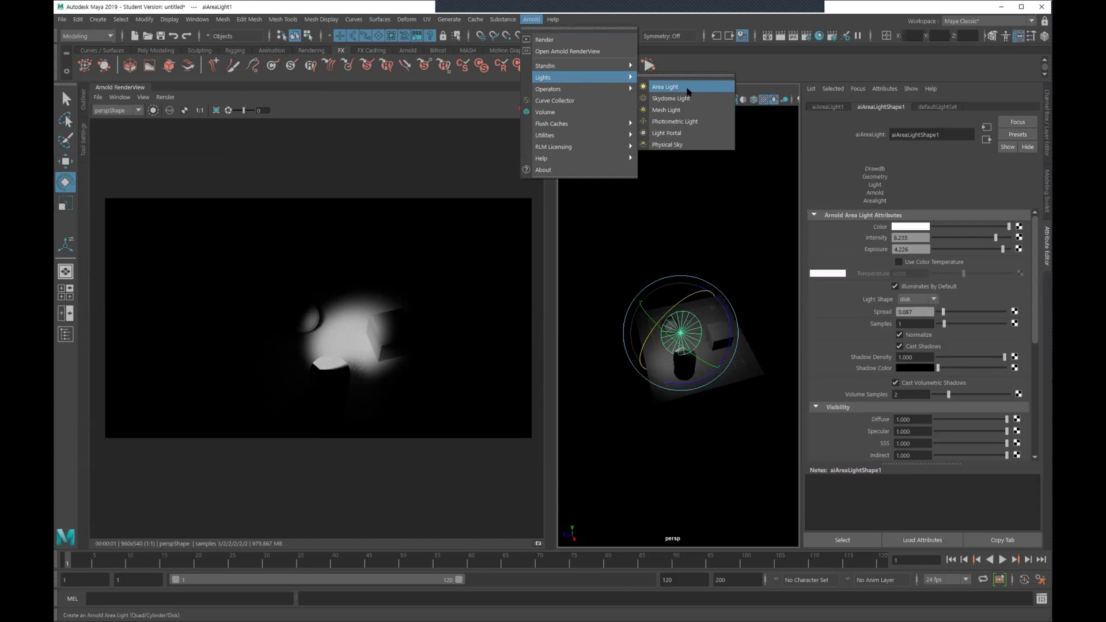
left_click(751, 68)
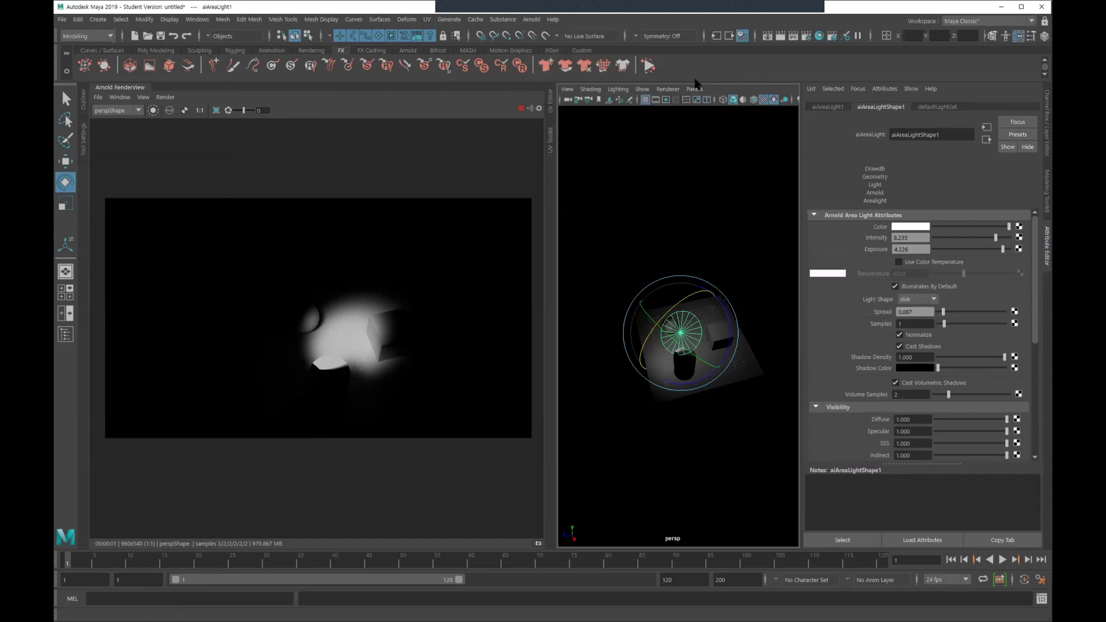
Rotate the disk light and move it along Z for a softer wash over the objects
mouse_move(716, 340)
left_mouse_down()
mouse_move(691, 336)
mouse_move(720, 327)
left_mouse_up()
key("r")
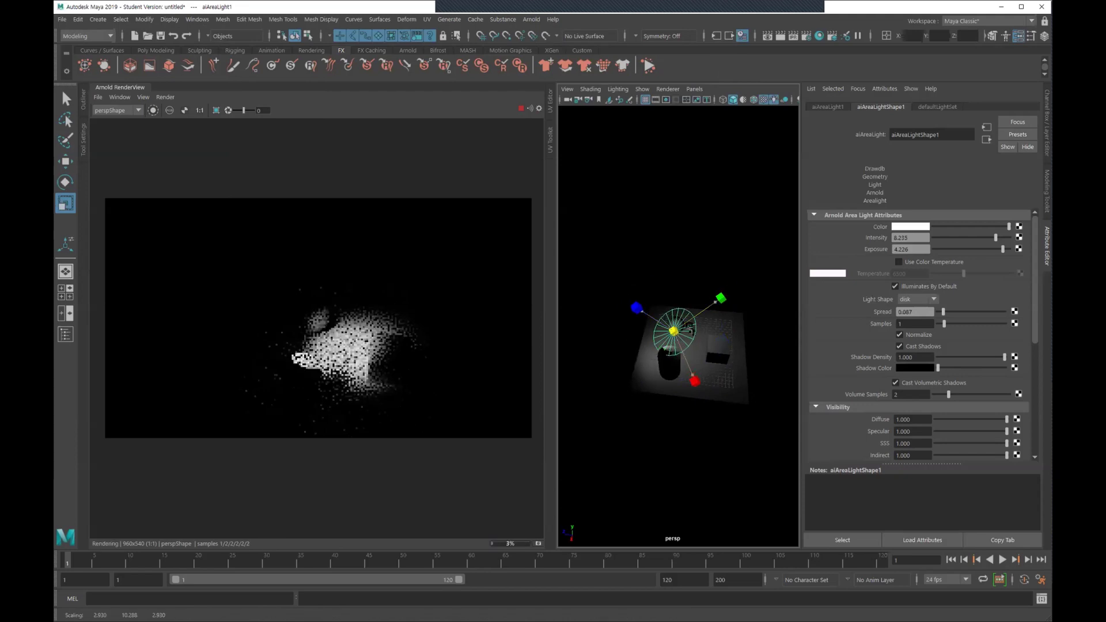
key("w")
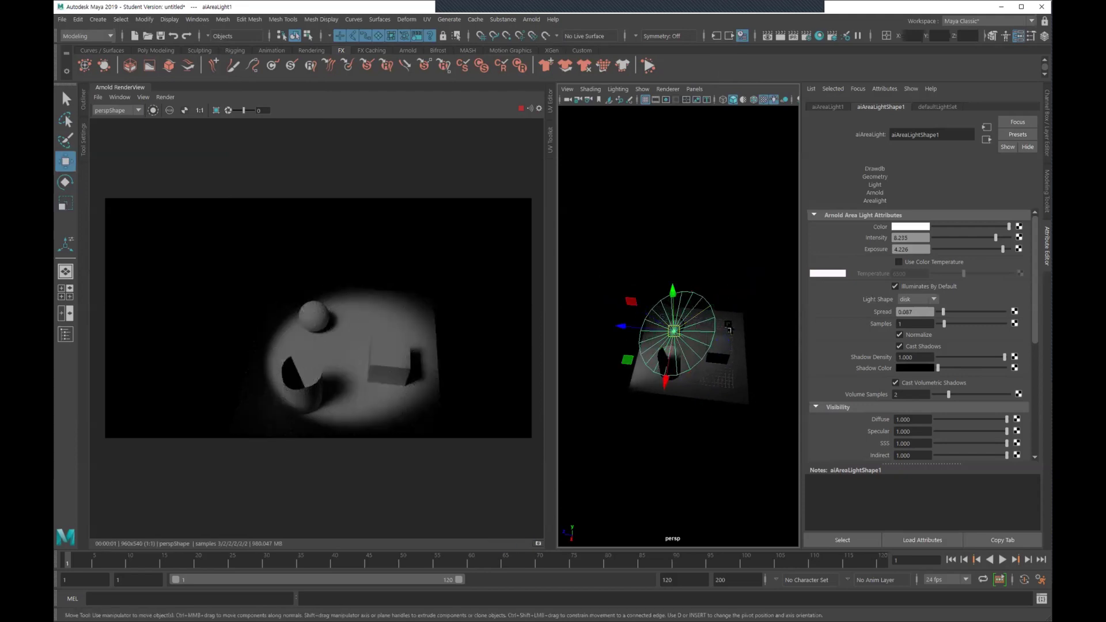
left_click_drag(645, 333, 625, 332)
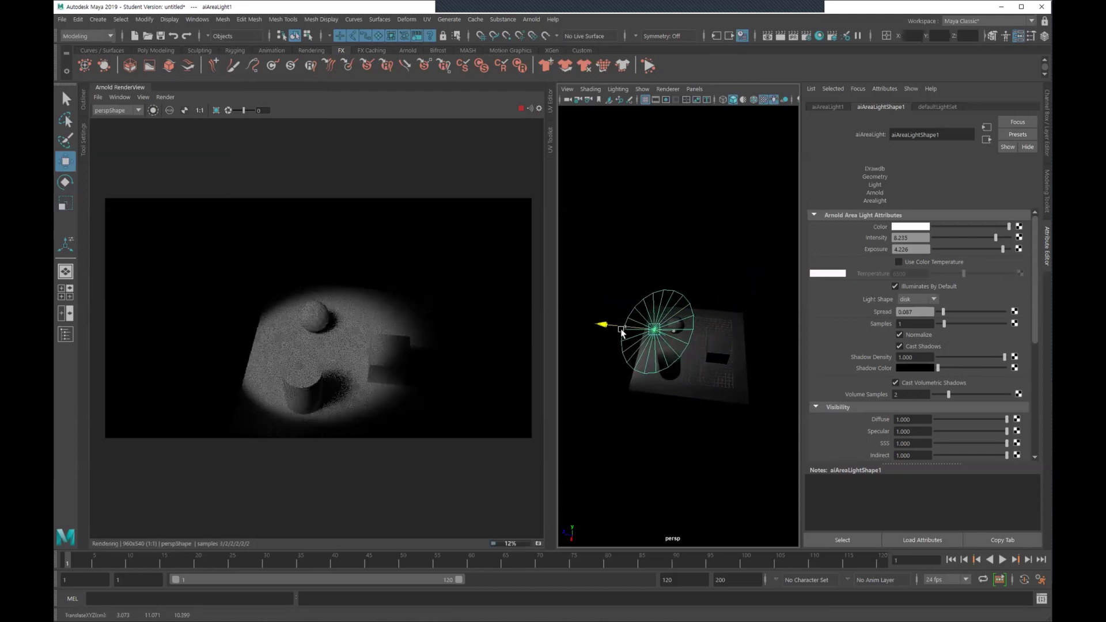
left_click_drag(720, 331, 640, 311, "alt")
key("e")
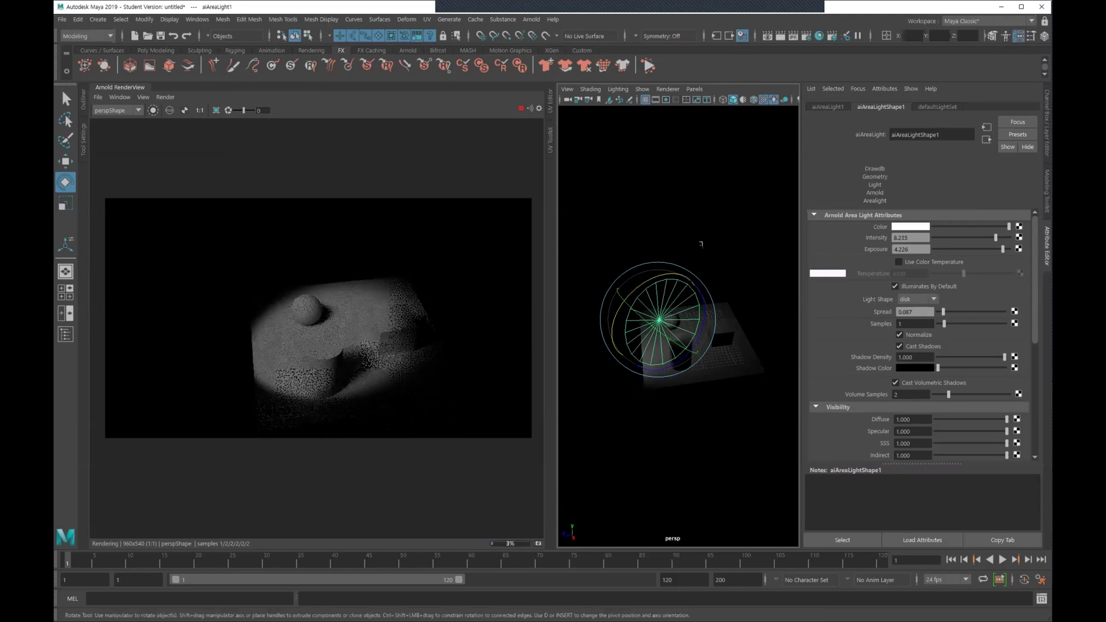
middle_click_drag(702, 250, 718, 239, "alt")
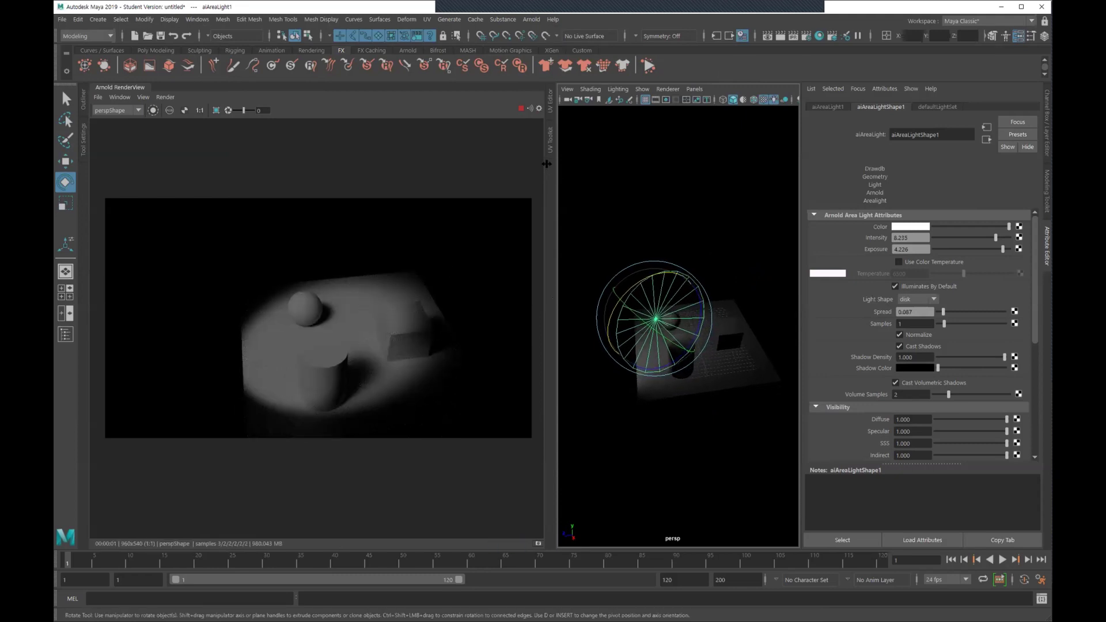
Switch the Arnold RenderView display's View Transform from sRGB to Raw
left_click(539, 109)
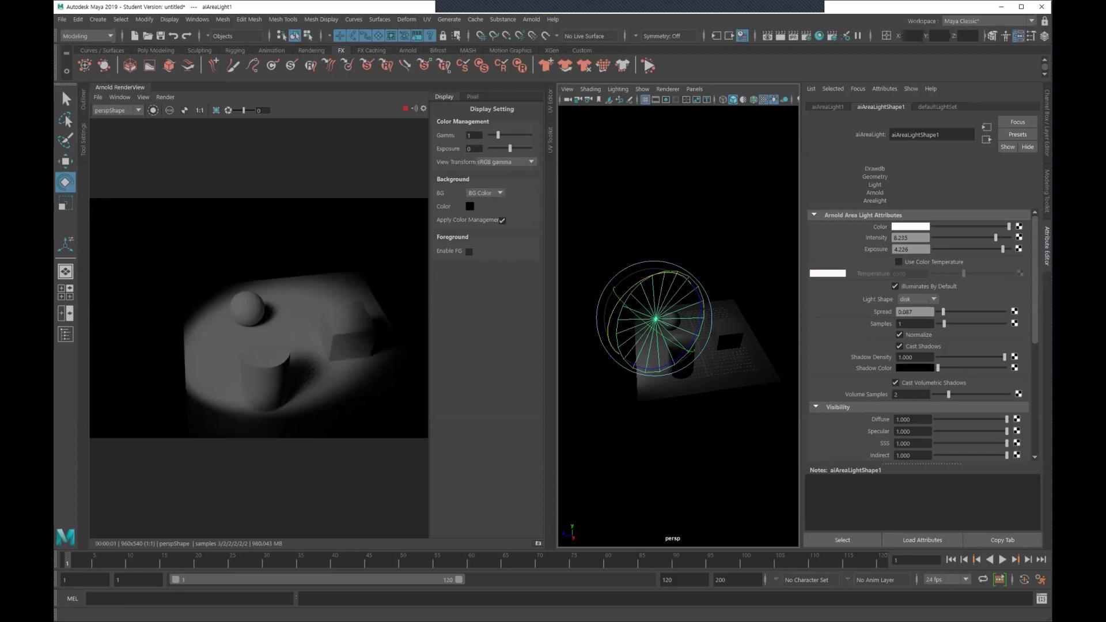
left_click(507, 162)
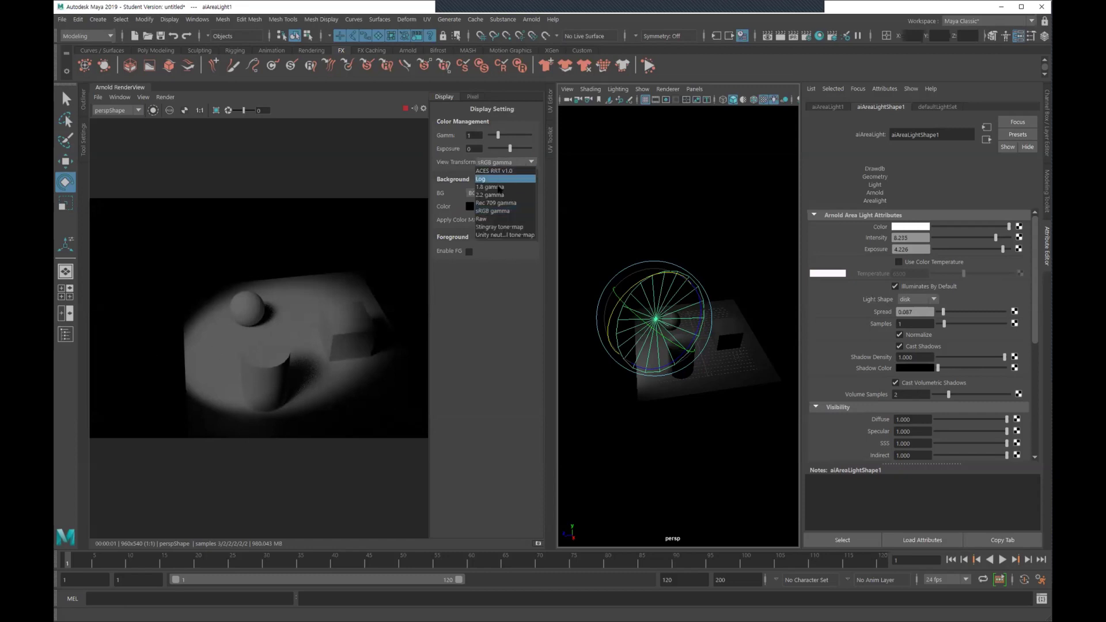
left_click(498, 220)
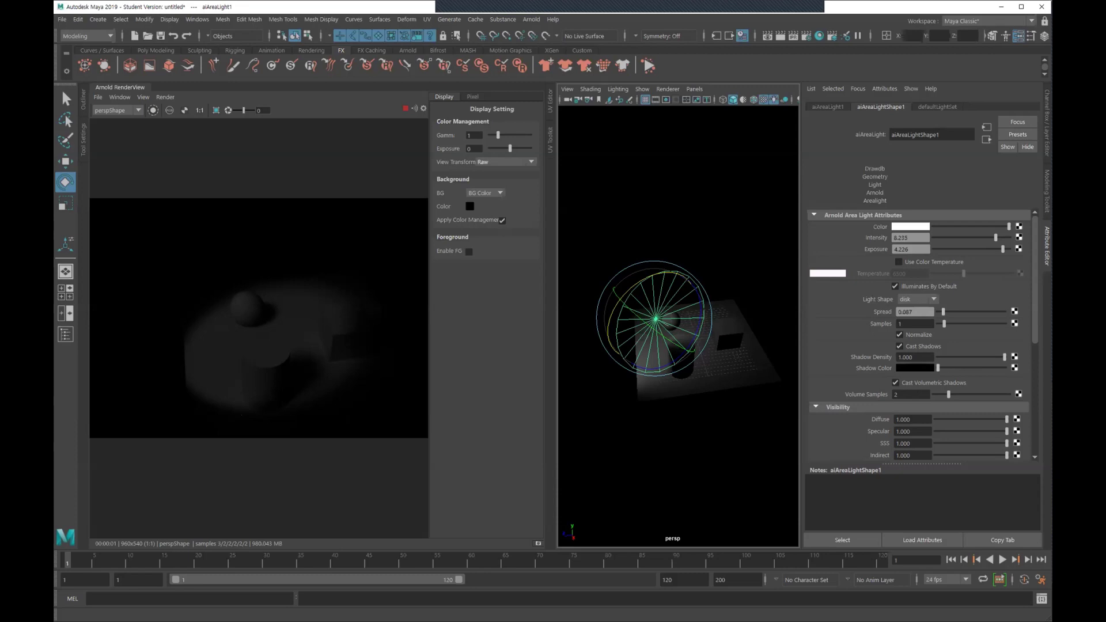
Compare the sRGB, Raw, 2.2 gamma and Rec 709 view transforms on the Arnold render preview
left_click(511, 163)
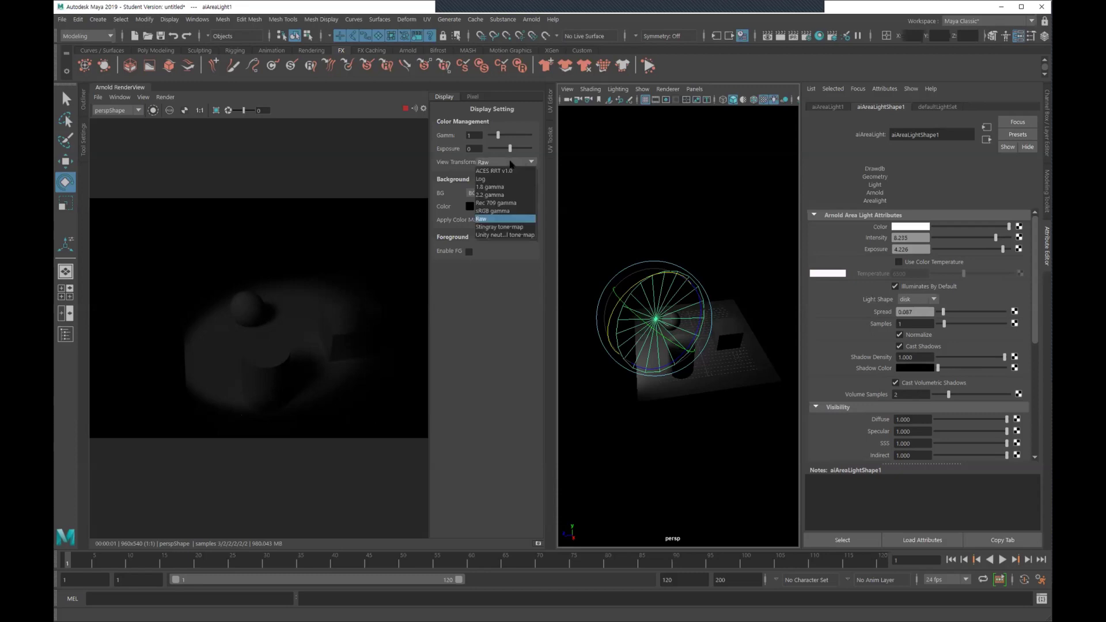
left_click(511, 210)
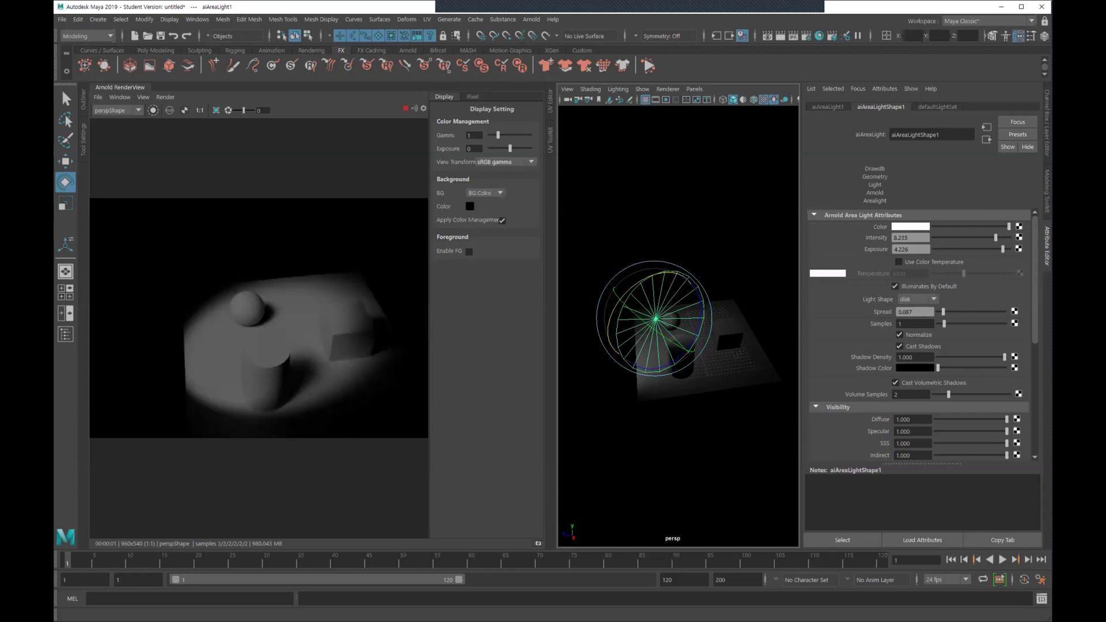
left_click(509, 162)
left_click(518, 218)
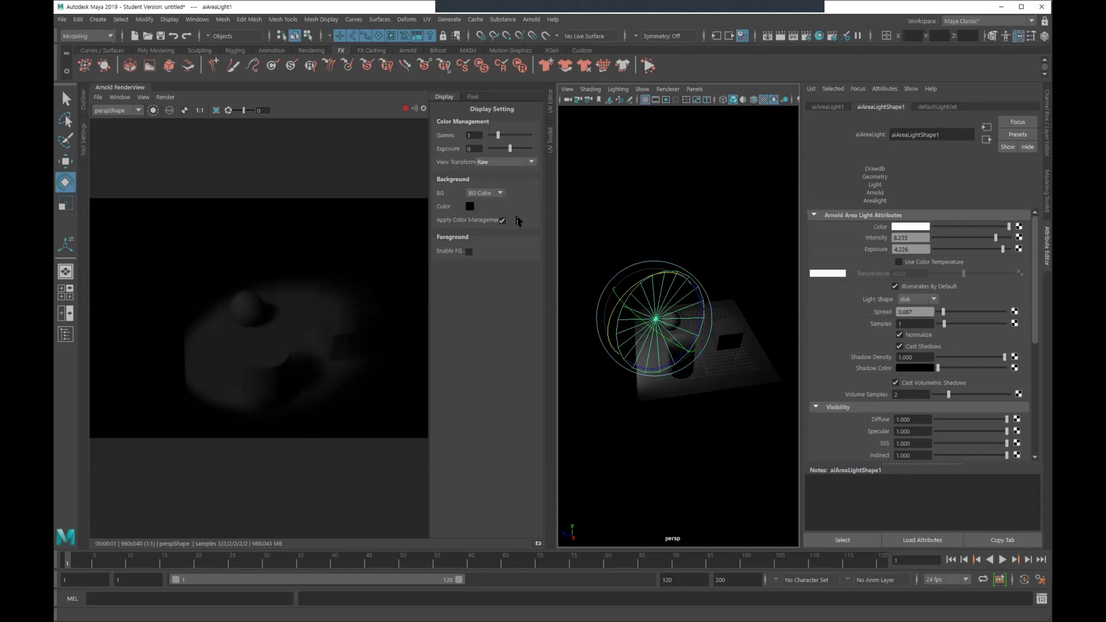
left_click(501, 162)
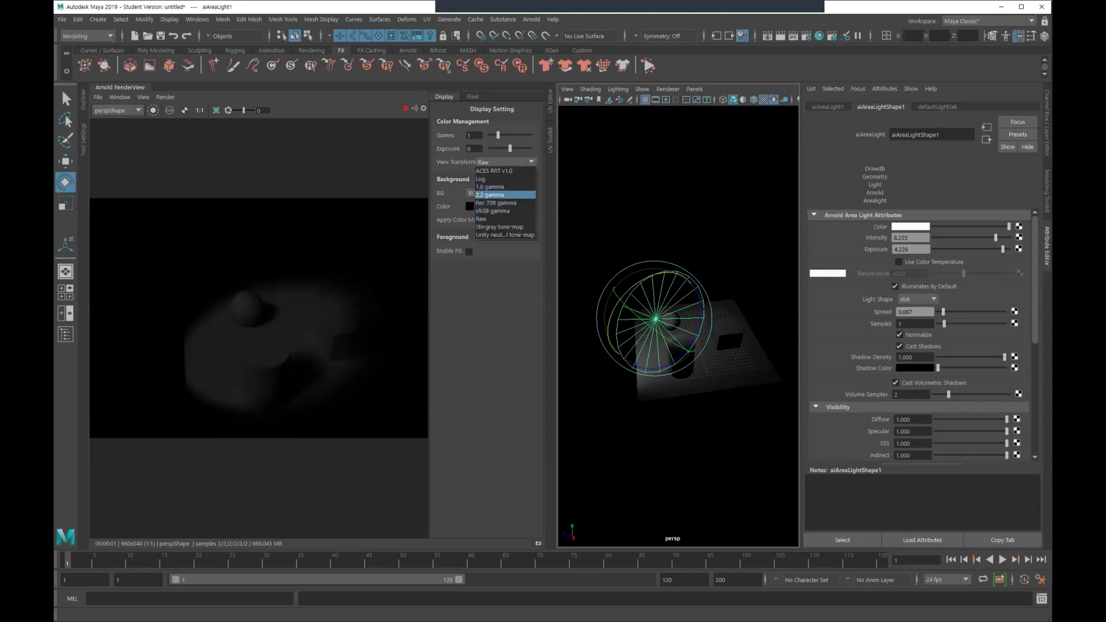
left_click(501, 211)
left_click(513, 163)
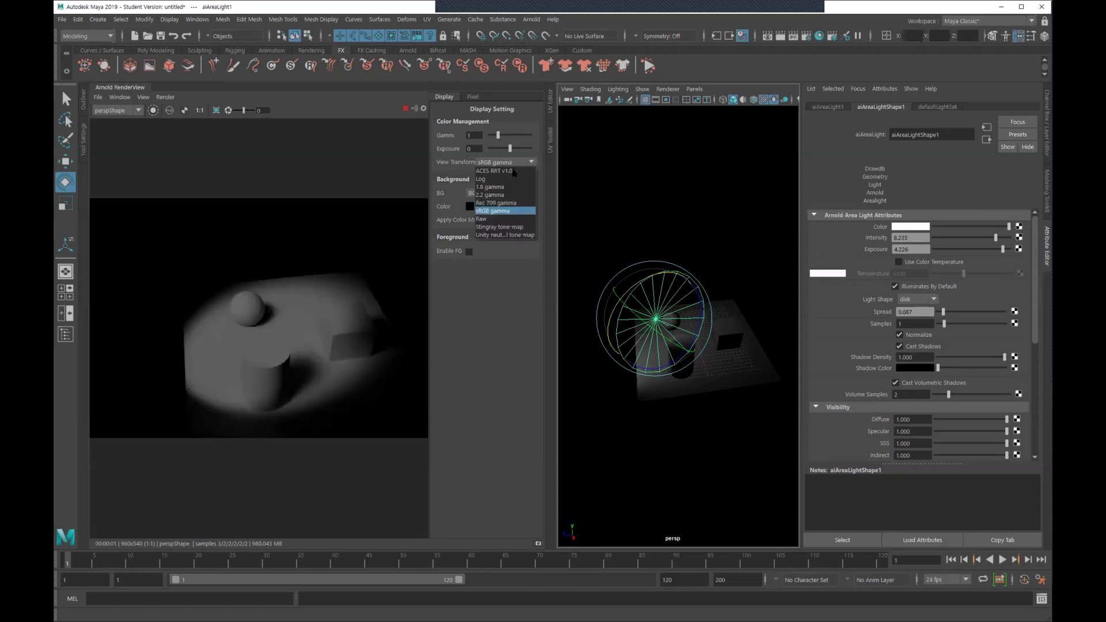
left_click(515, 194)
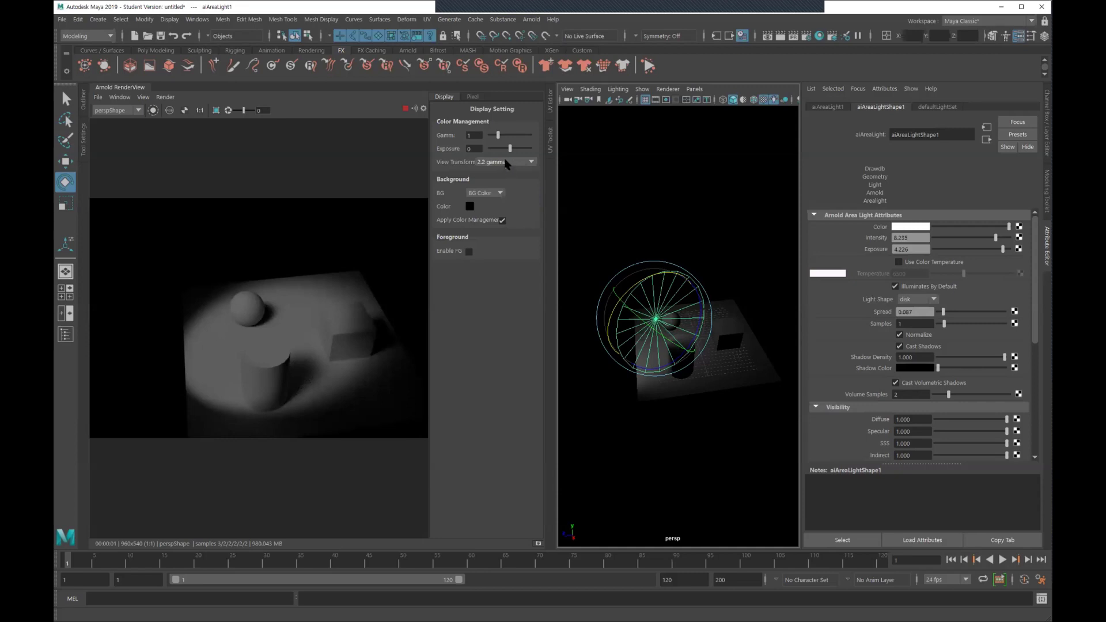
left_click(508, 163)
left_click(505, 203)
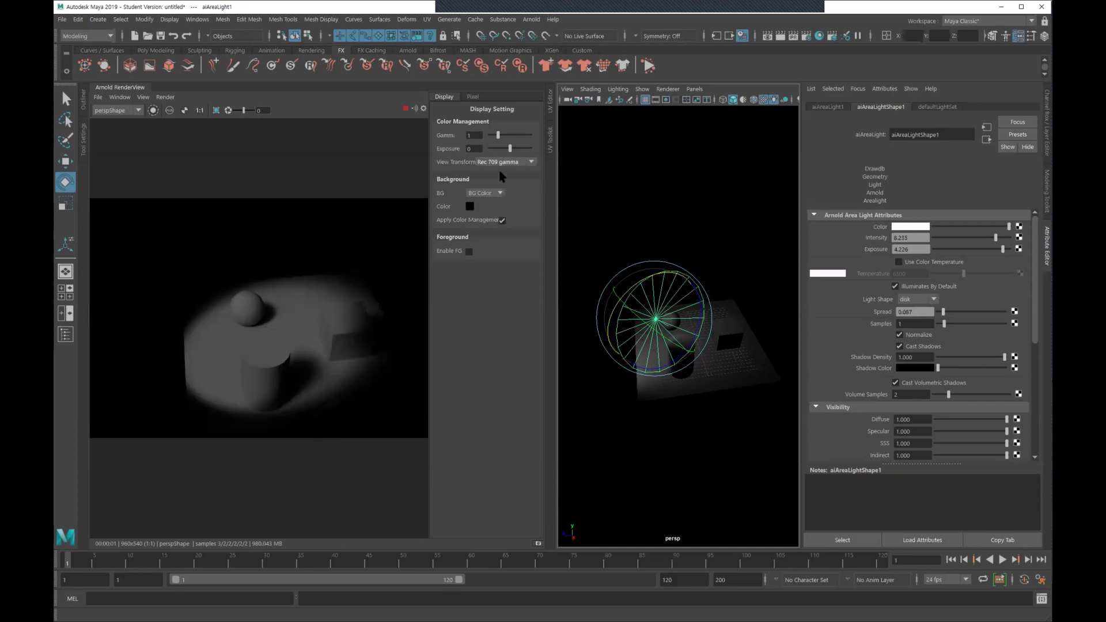
left_click(504, 163)
left_click(505, 211)
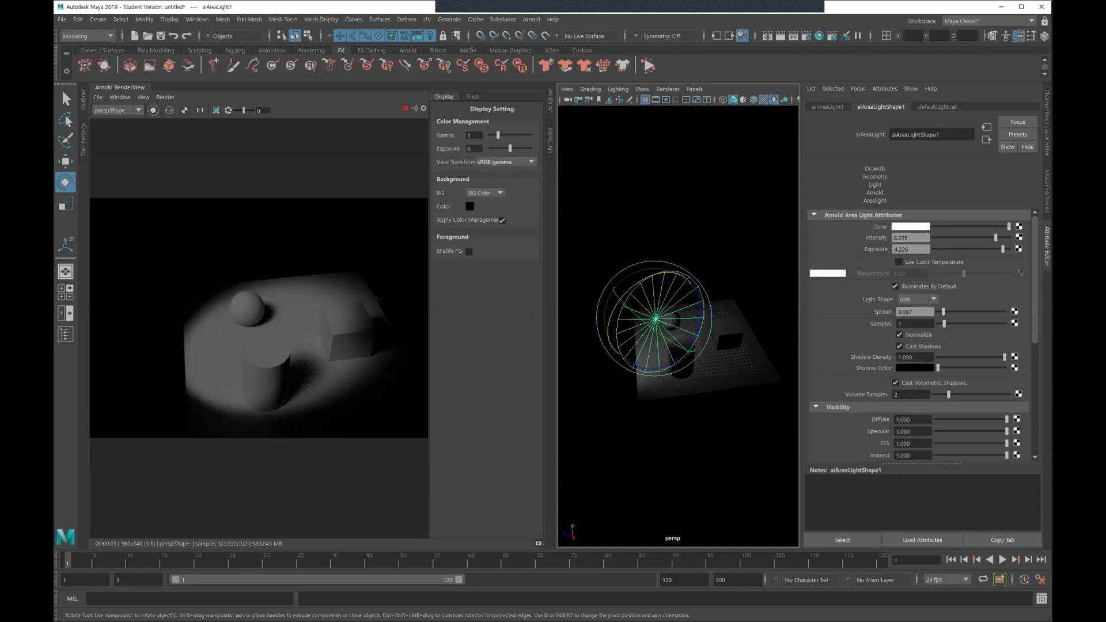
Check Raw once more, settle on sRGB gamma, and show the per-pixel colour readout
left_click(502, 163)
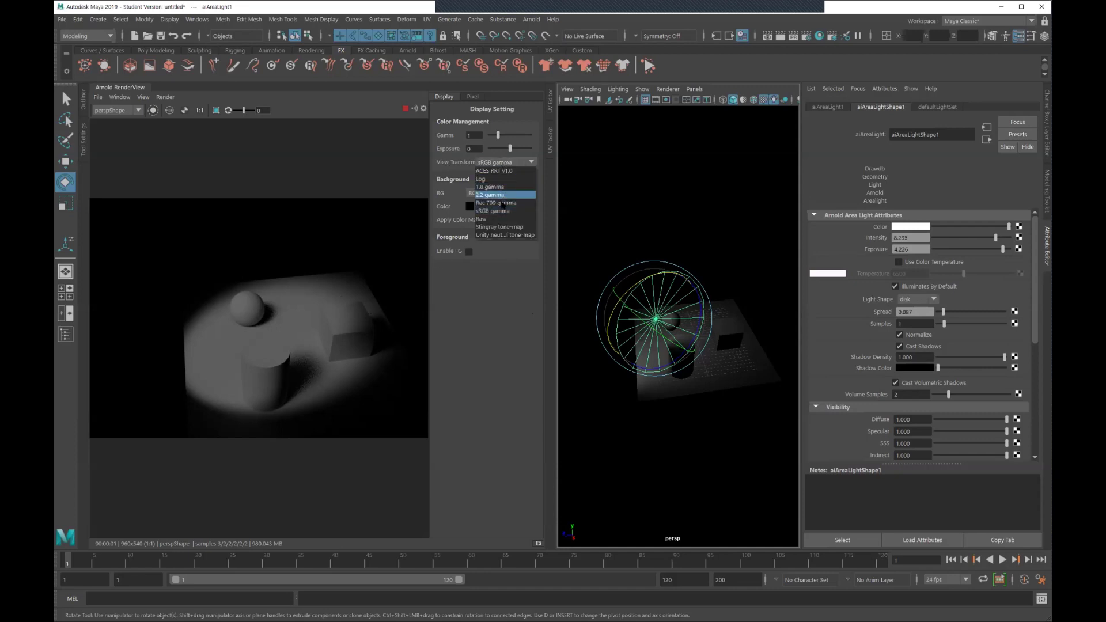
left_click(502, 182)
left_click(502, 163)
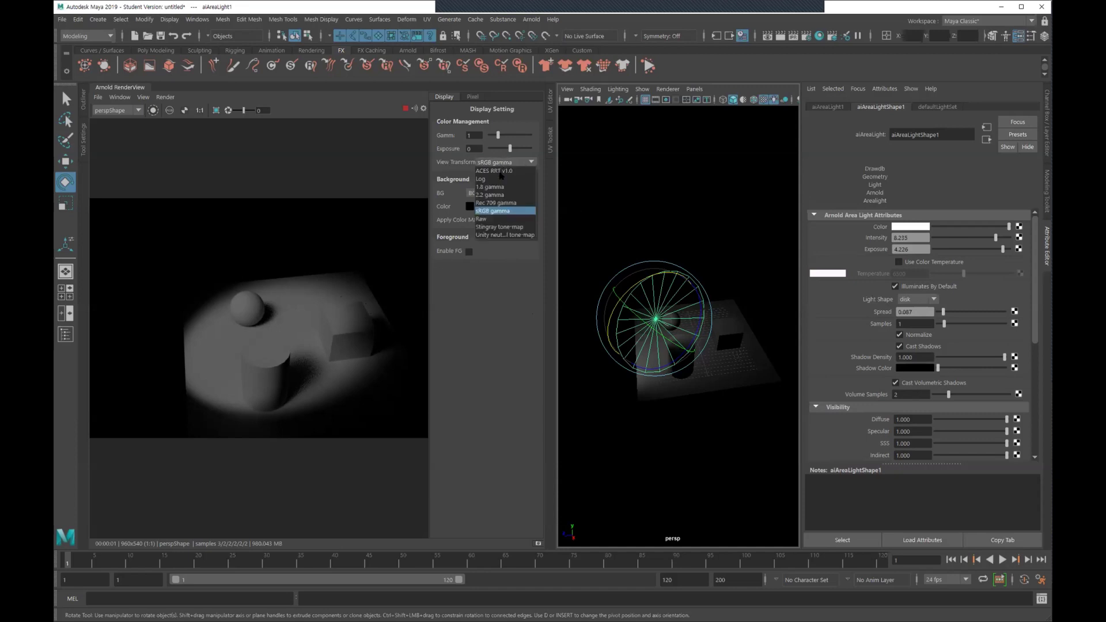
left_click(500, 217)
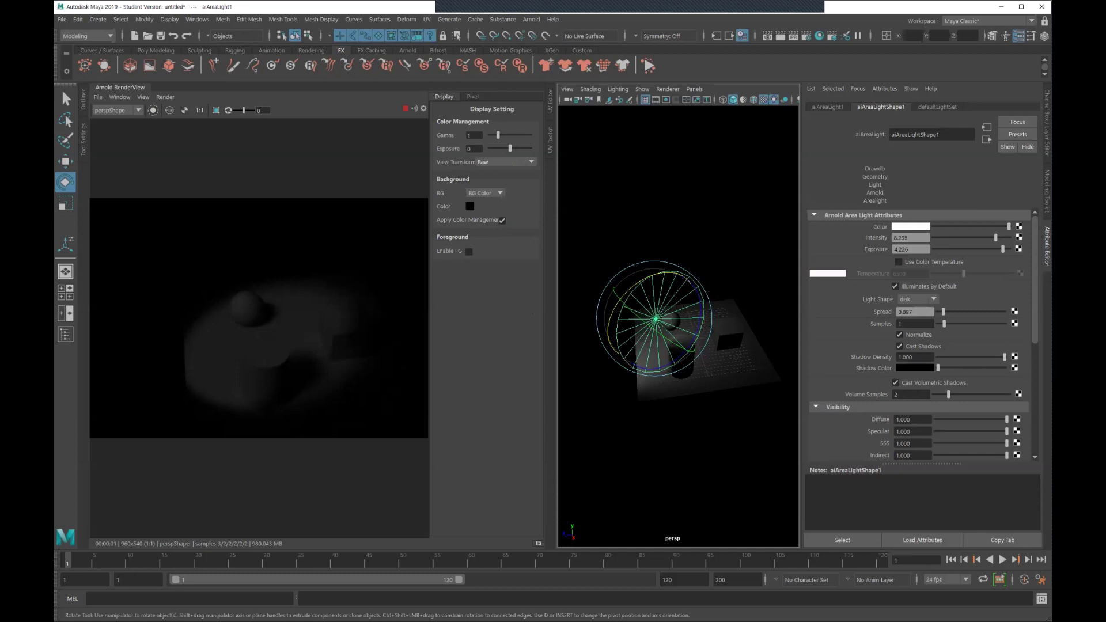
left_click(492, 163)
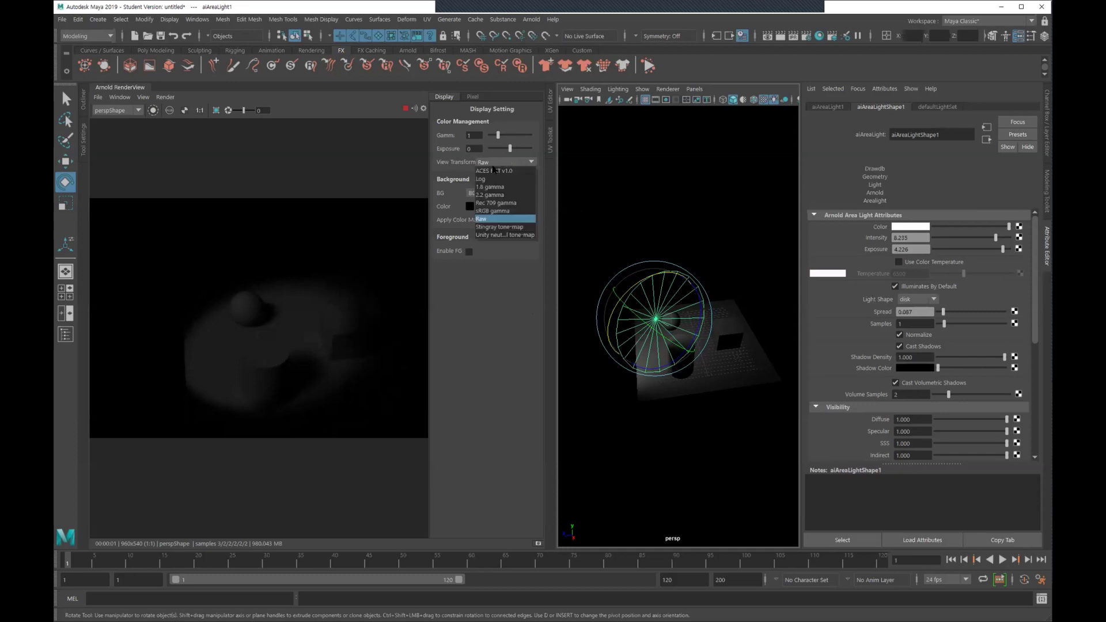
left_click(494, 212)
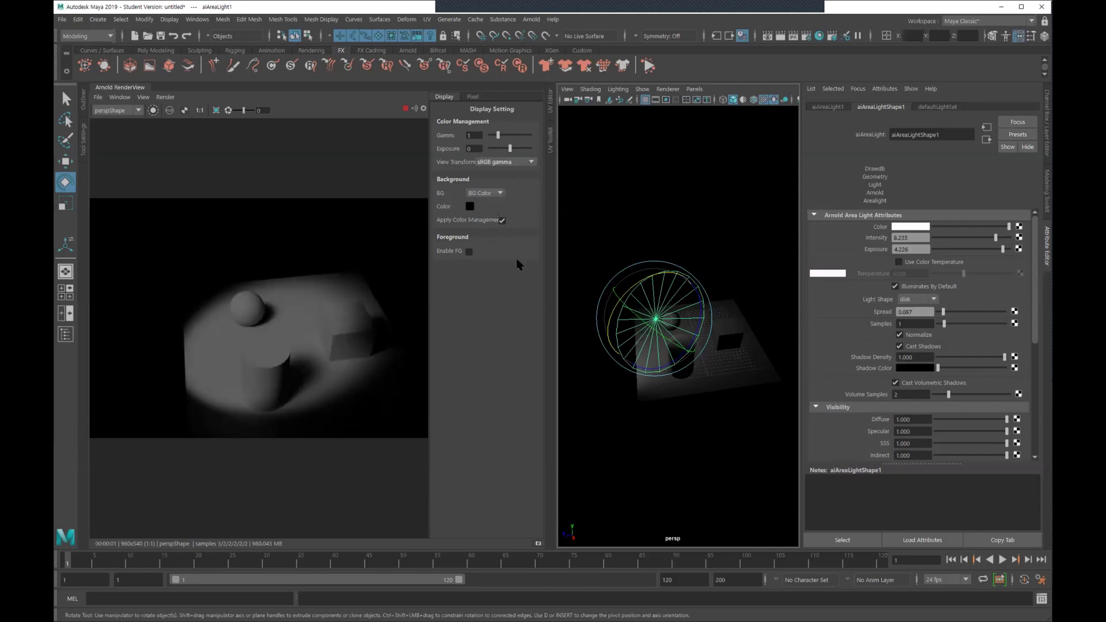
left_click(473, 96)
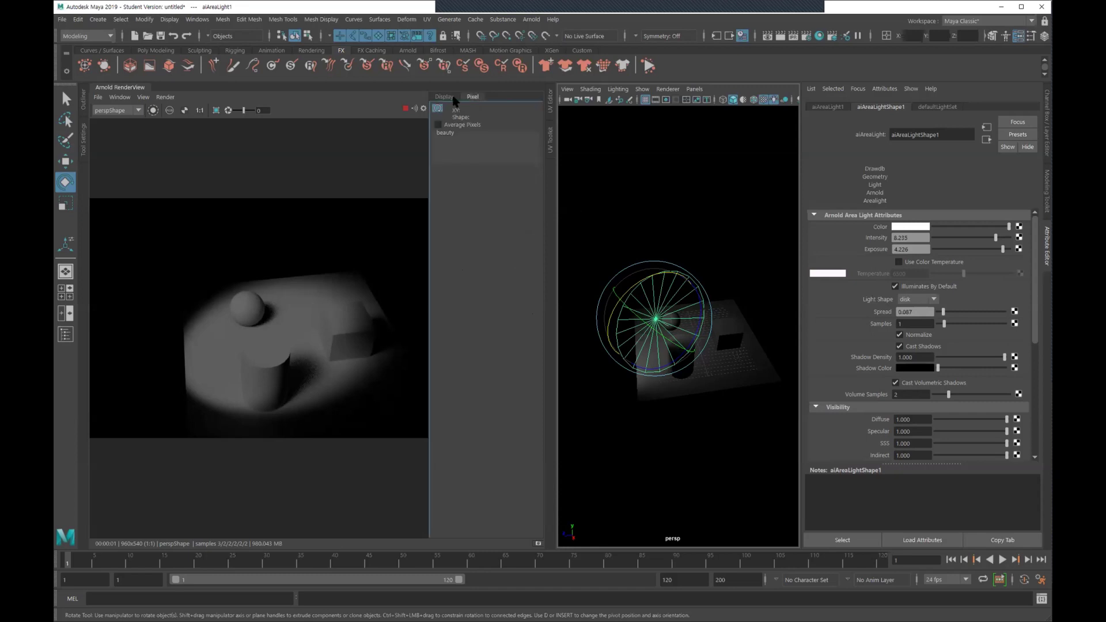
left_click(473, 97)
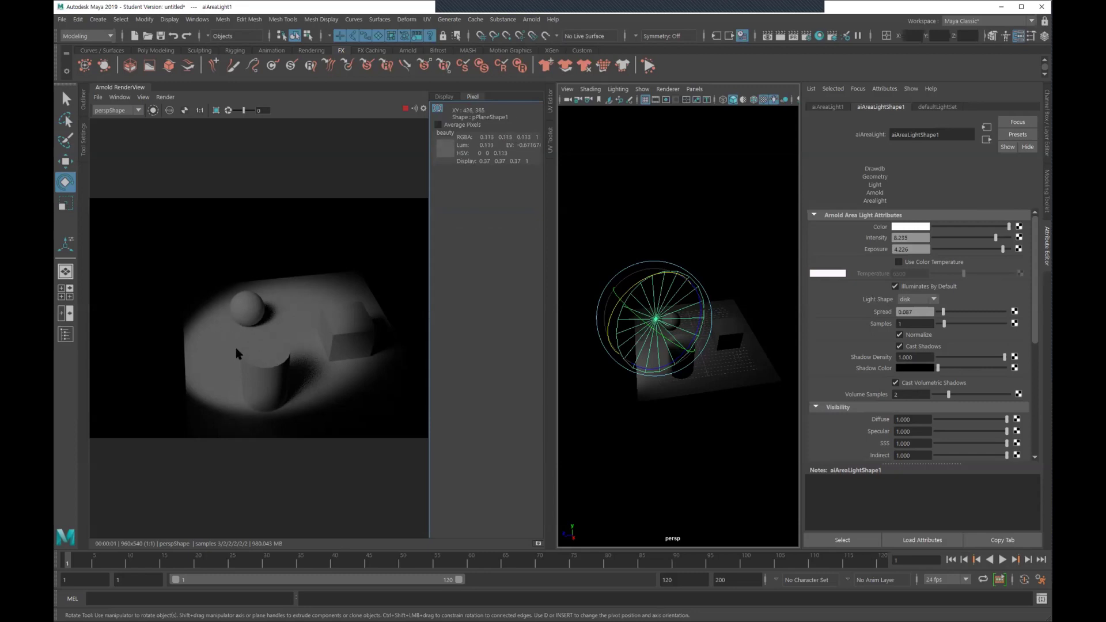
Assign the cube a new Lambert material coloured yellow
left_click(727, 337)
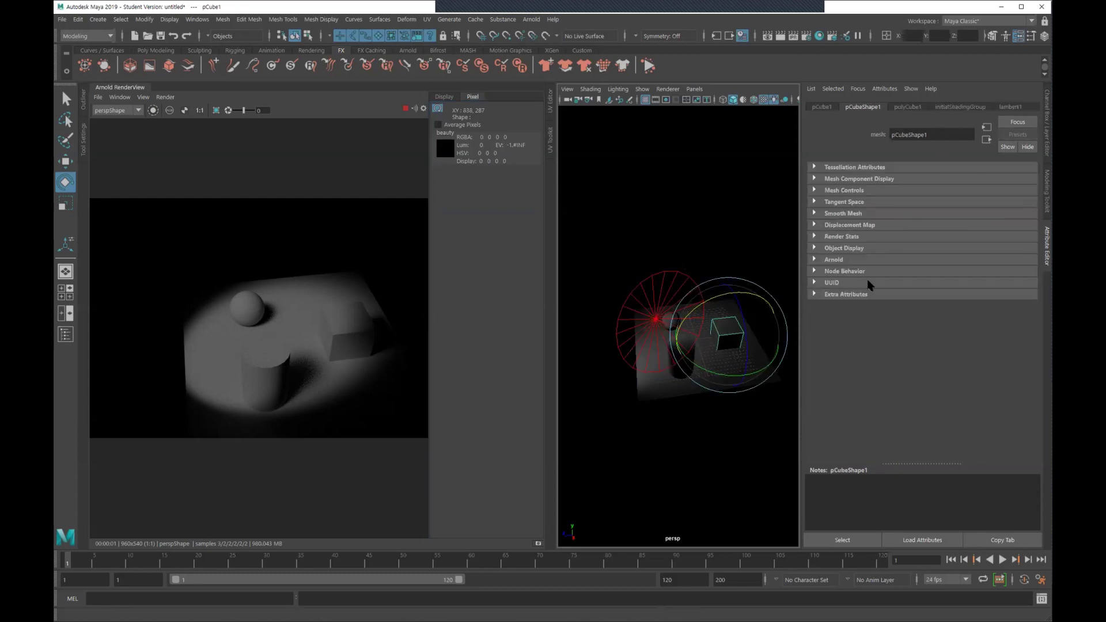
right_click(723, 336)
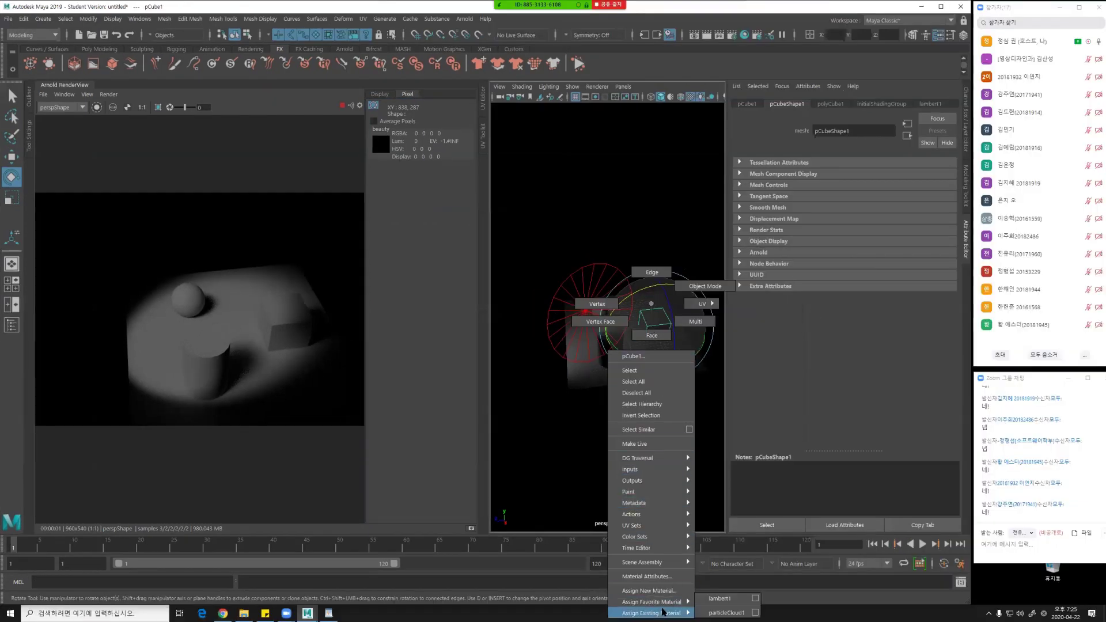
mouse_move(652, 601)
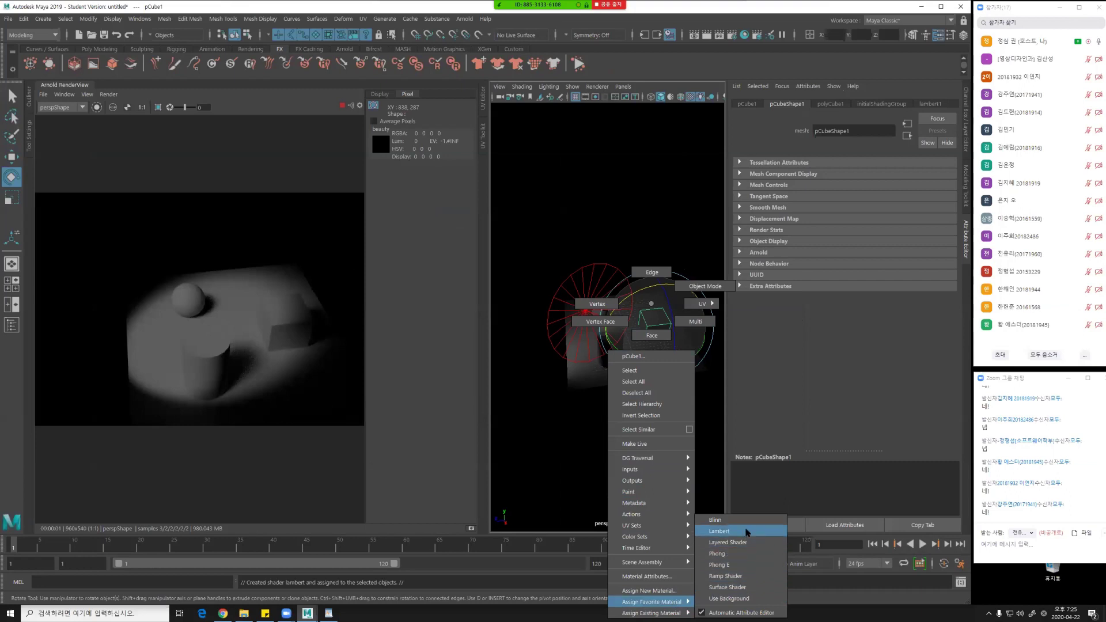
left_click(747, 531)
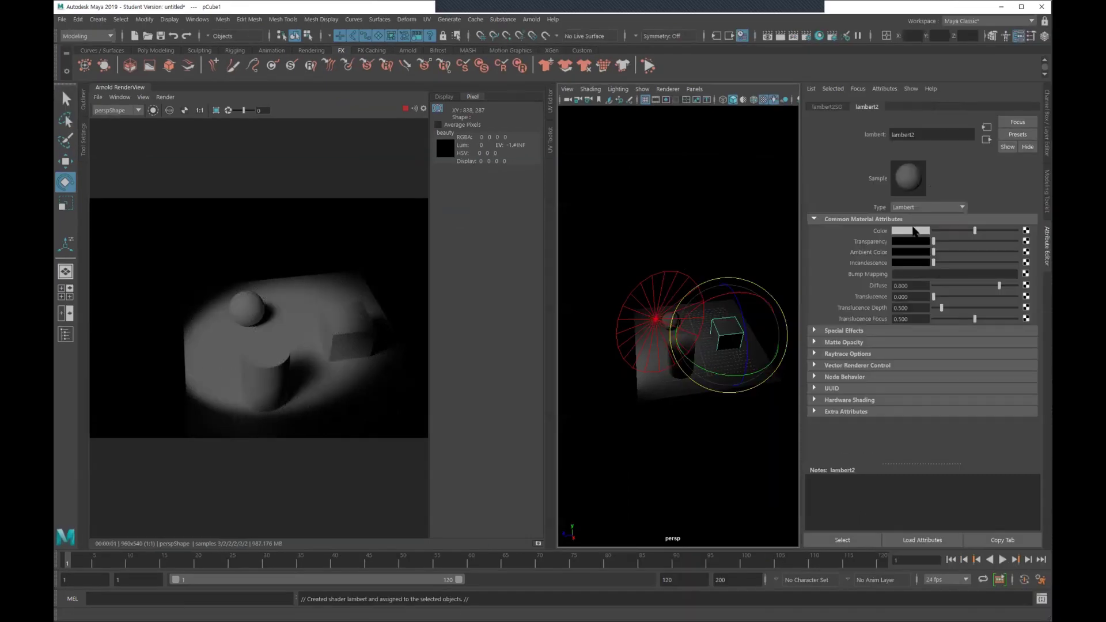
left_click(915, 231)
left_click(906, 207)
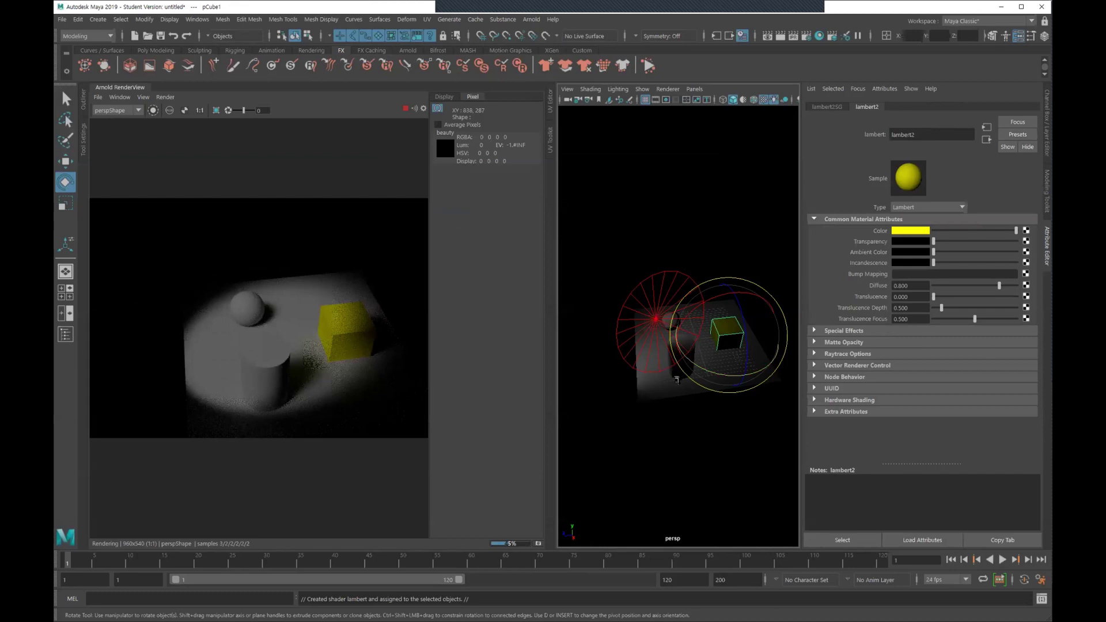
Assign the cylinder a new Lambert material coloured green
left_click(679, 372)
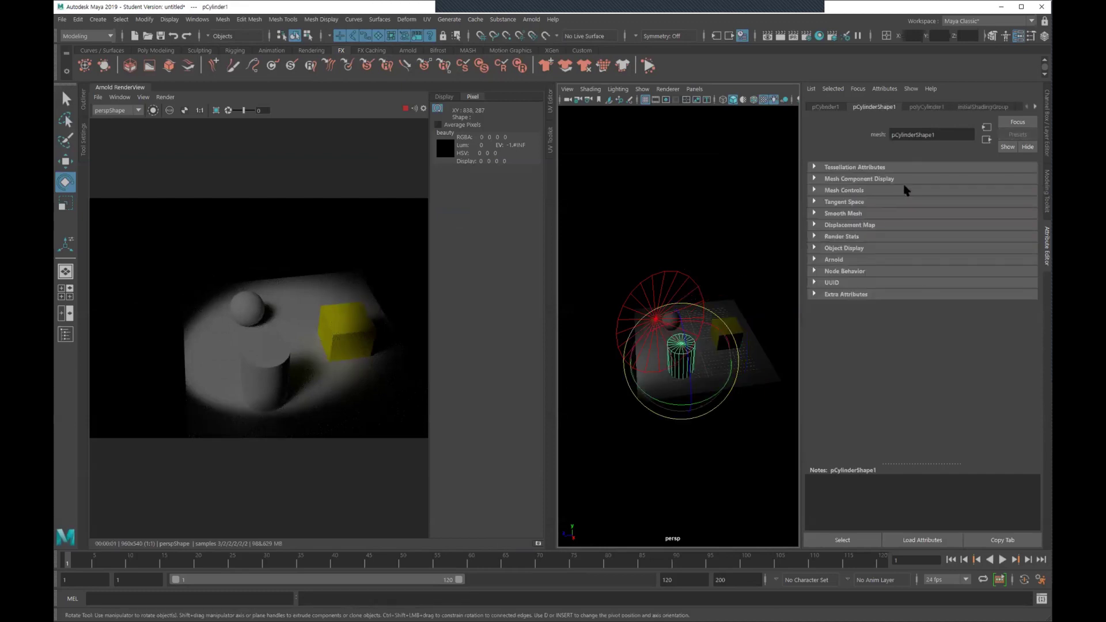
right_click_drag(683, 319, 679, 601)
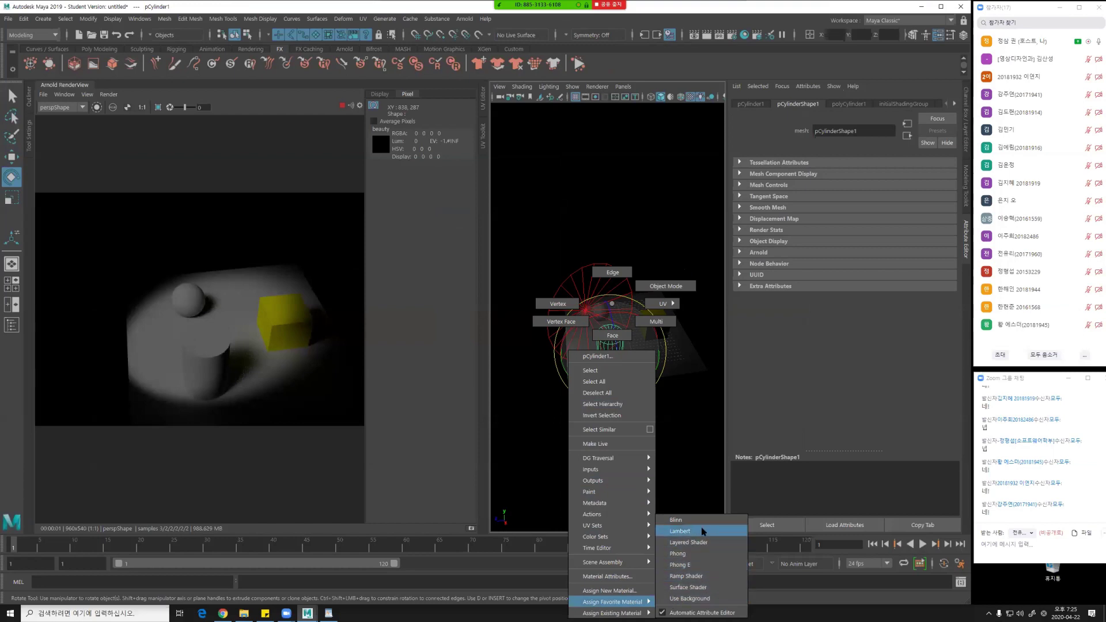
left_click(694, 531)
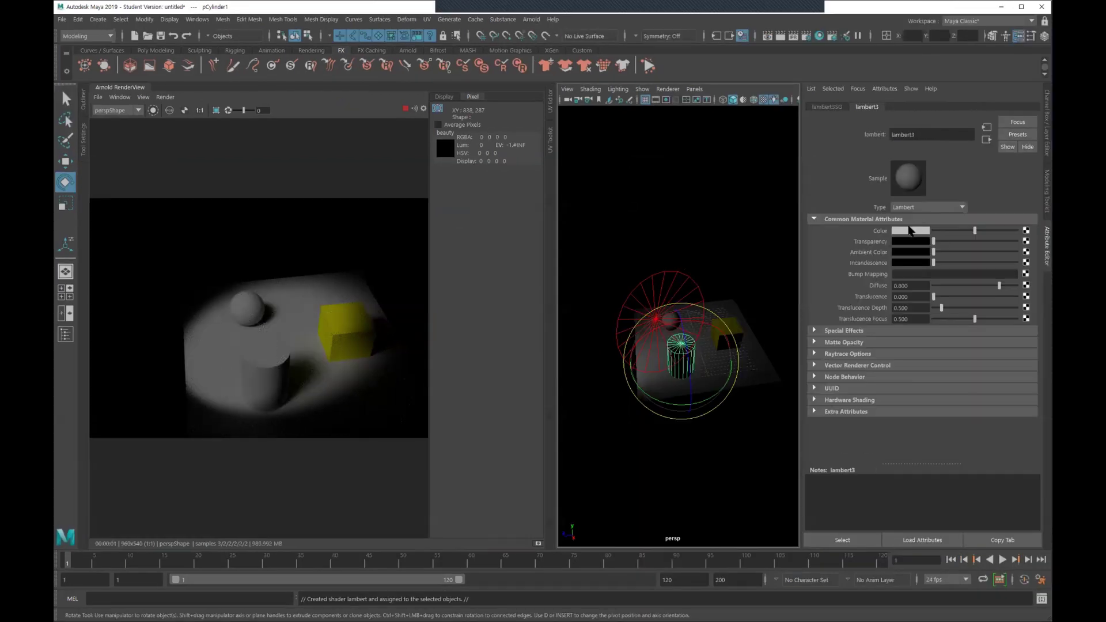
left_click(910, 231)
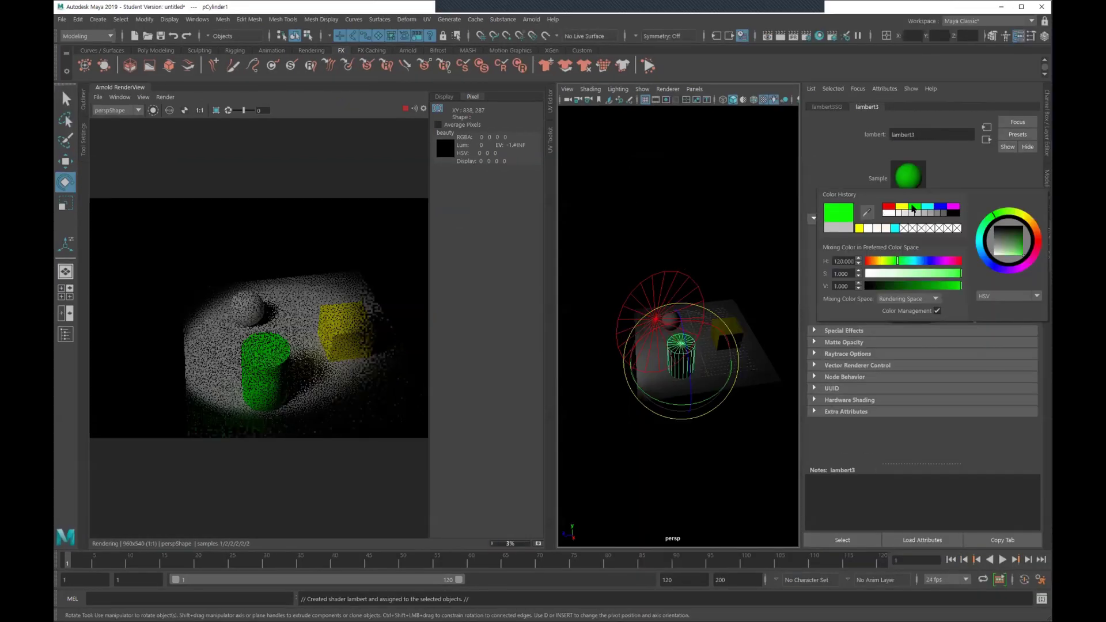
left_click(914, 207)
Assign the sphere a new red Lambert material, lambert4
left_click(682, 208)
left_click_drag(752, 385, 699, 323, "alt")
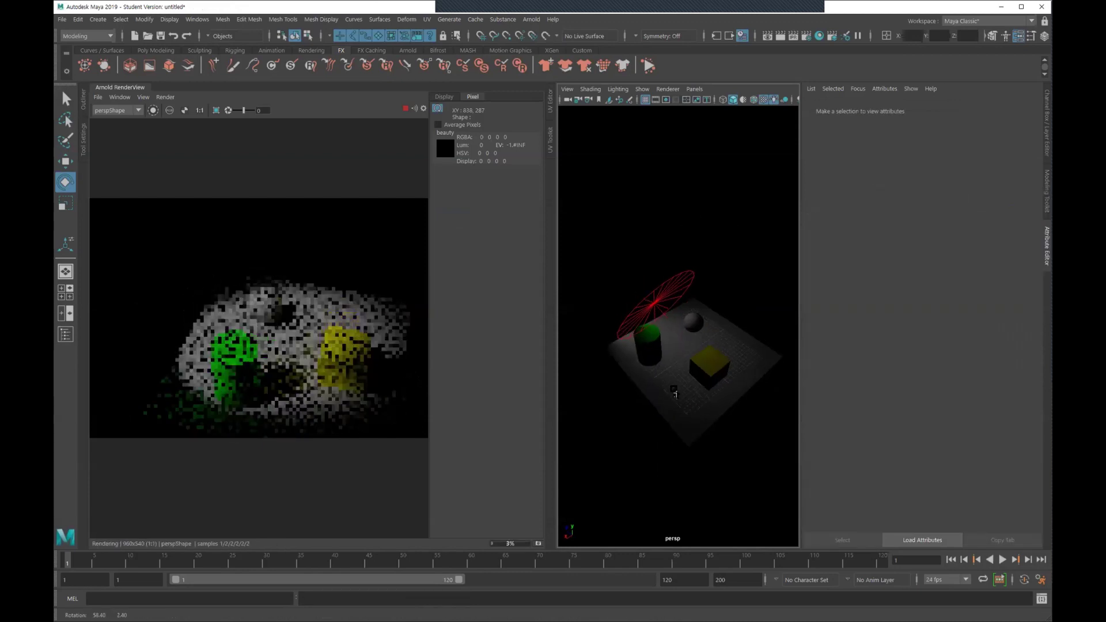
left_click(696, 324)
right_click_drag(696, 324, 644, 605)
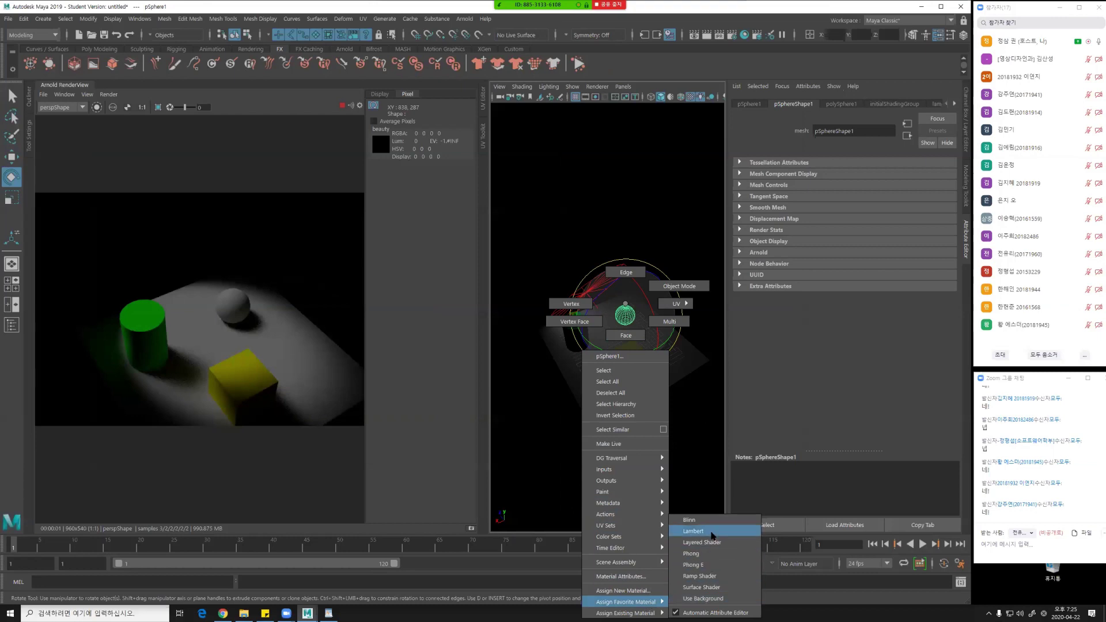
right_click_drag(644, 605, 693, 531)
left_click(919, 230)
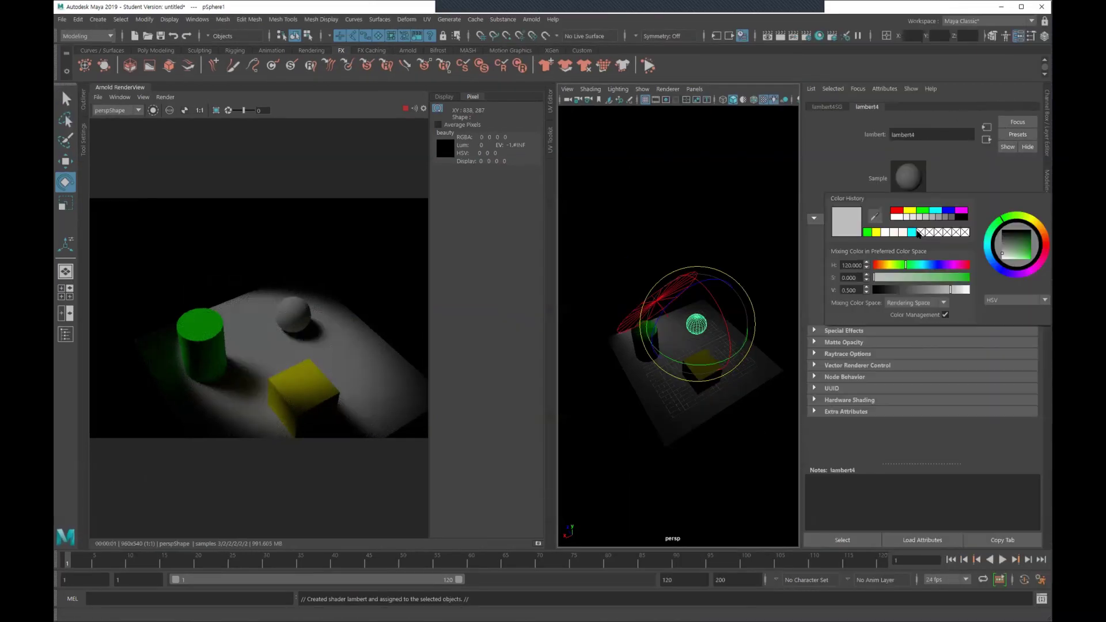
left_click(898, 211)
left_click_drag(691, 231, 732, 223, "alt")
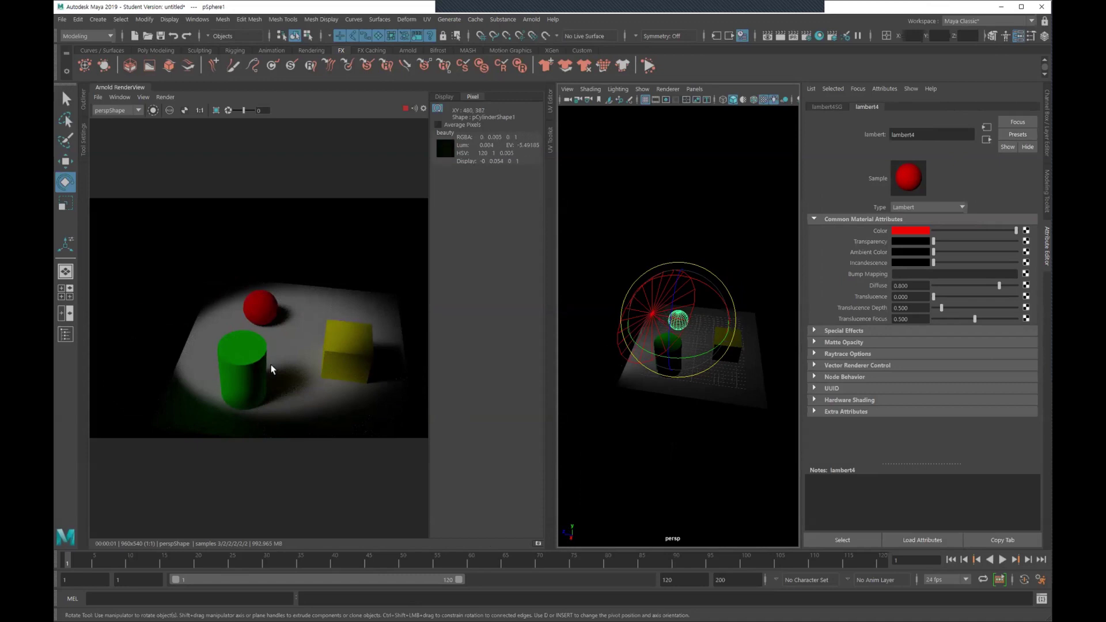
Hide the render settings panel, select the cube, and refresh the Arnold render
left_click(442, 97)
left_click(444, 96)
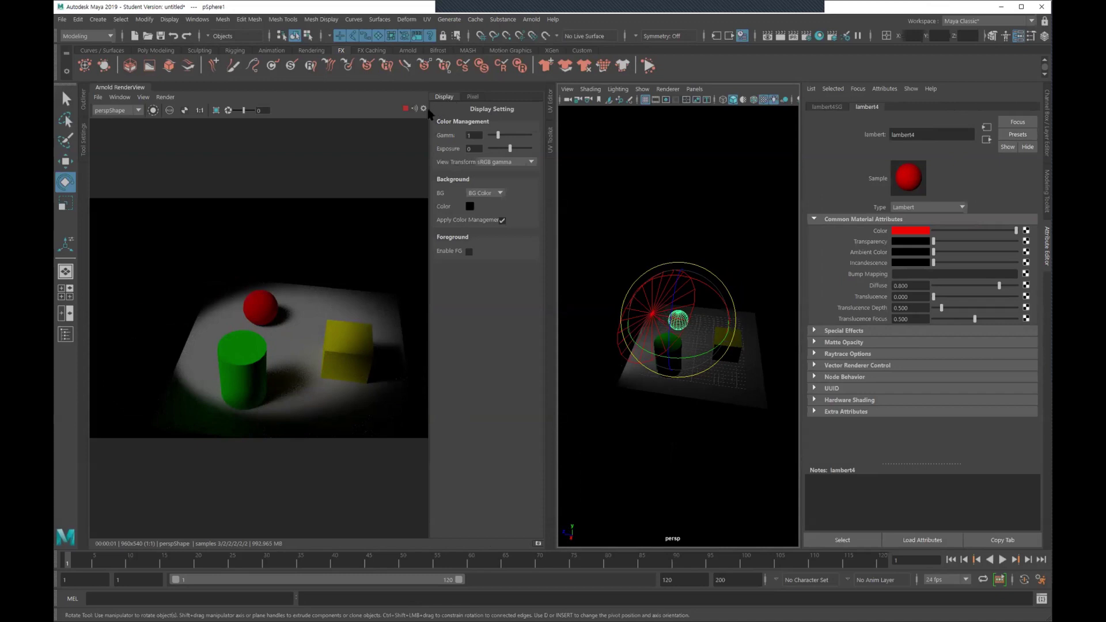
left_click(424, 109)
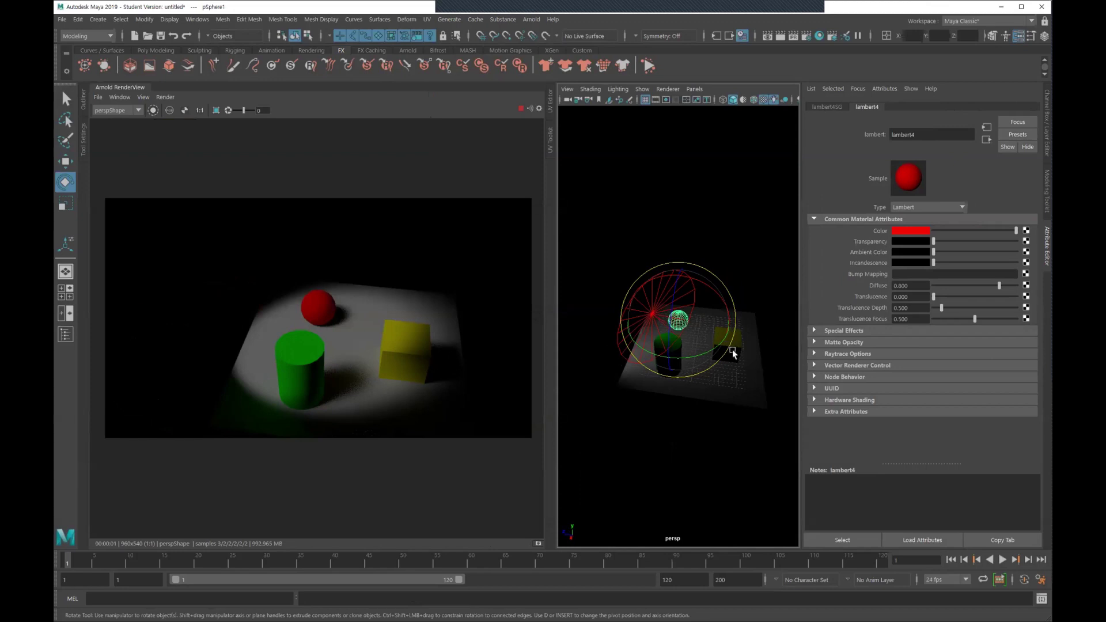
left_click(735, 380)
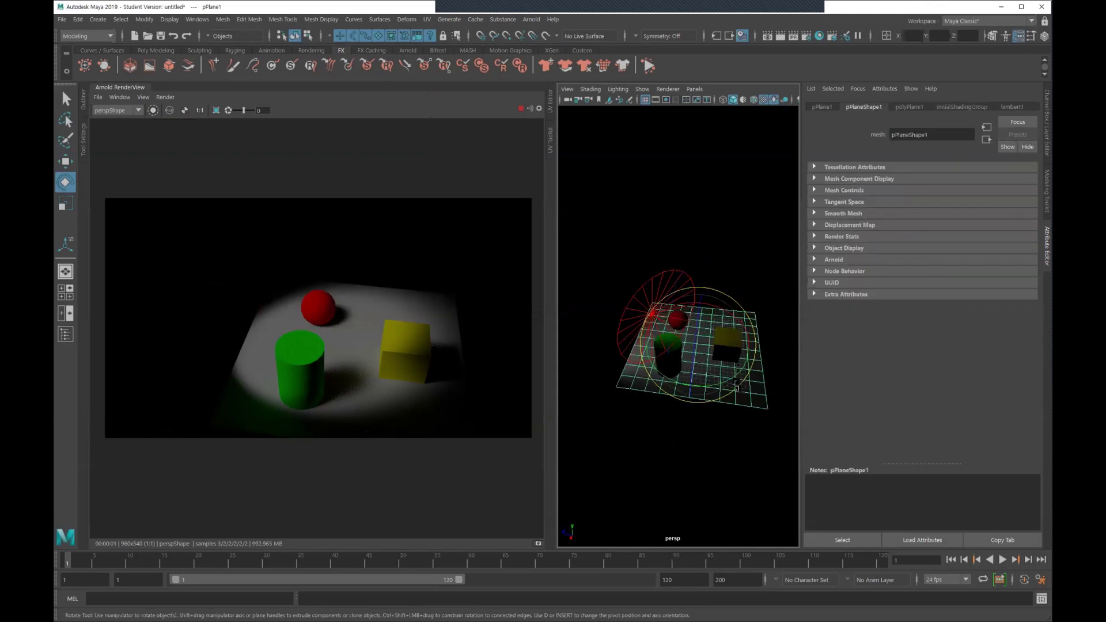
key("q")
left_click(731, 371)
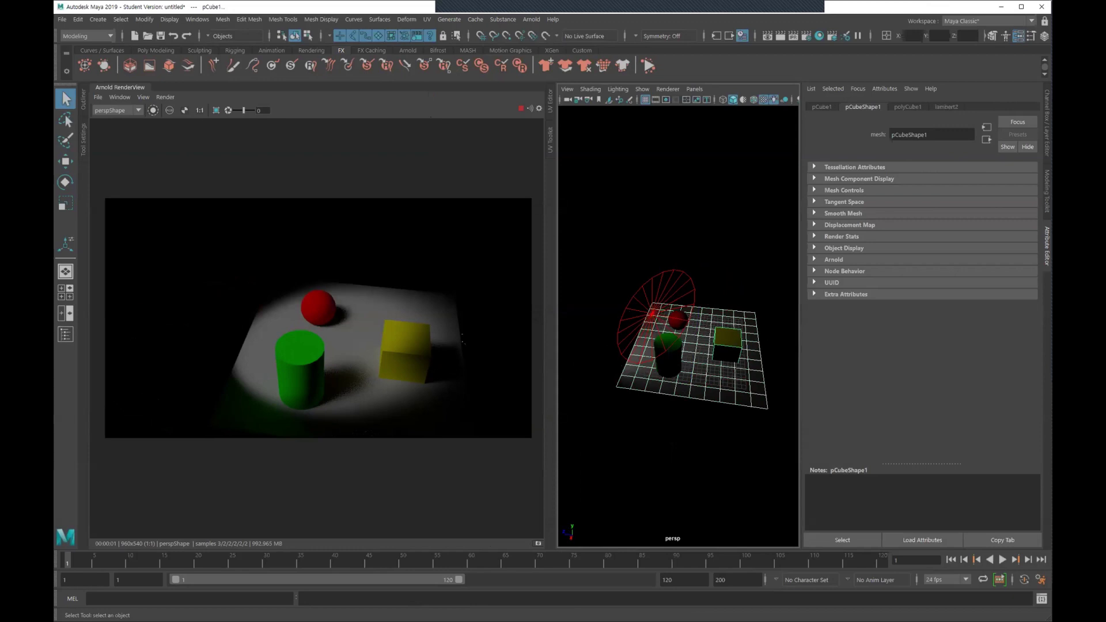
left_click(153, 110)
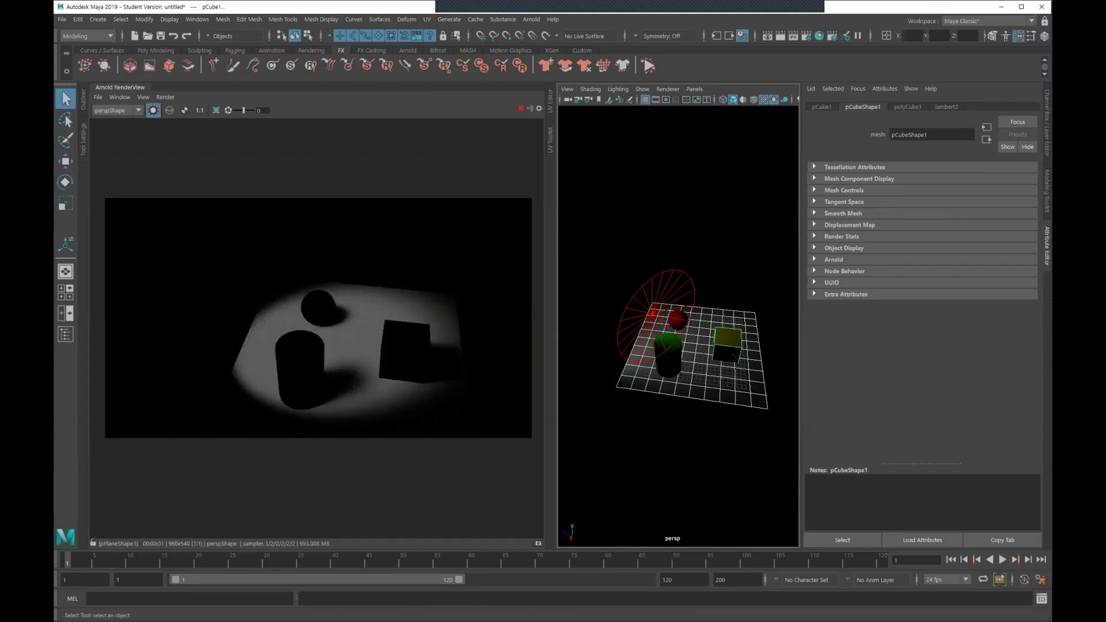
Render the cylinder, sphere and cube alone in turn, alternating with the plane for the full scene
left_click(726, 338)
left_click(668, 354)
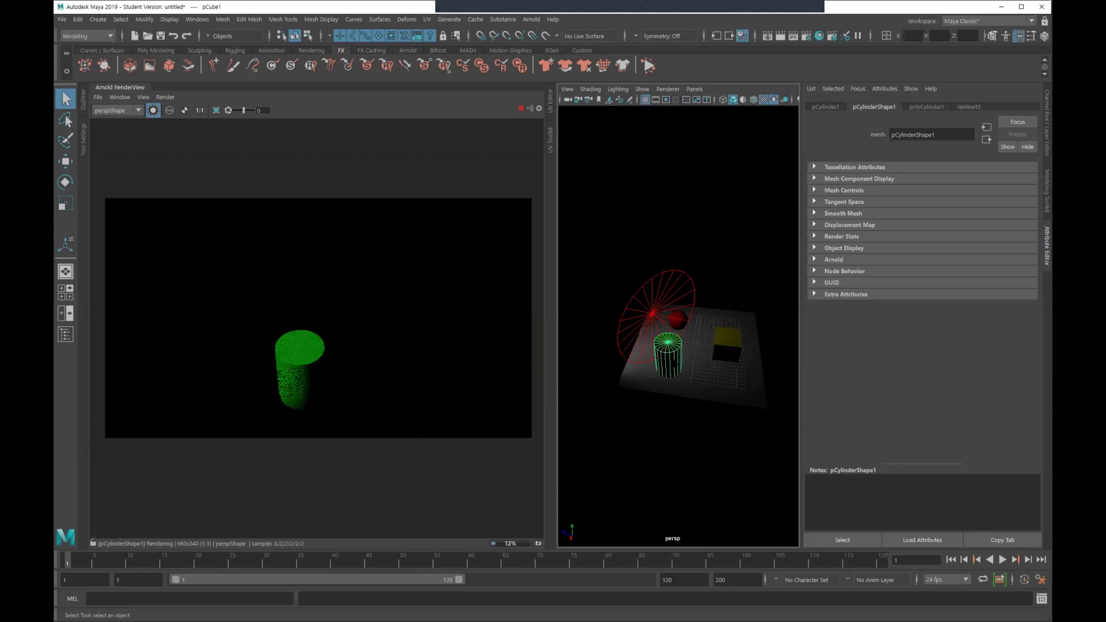
left_click(687, 330)
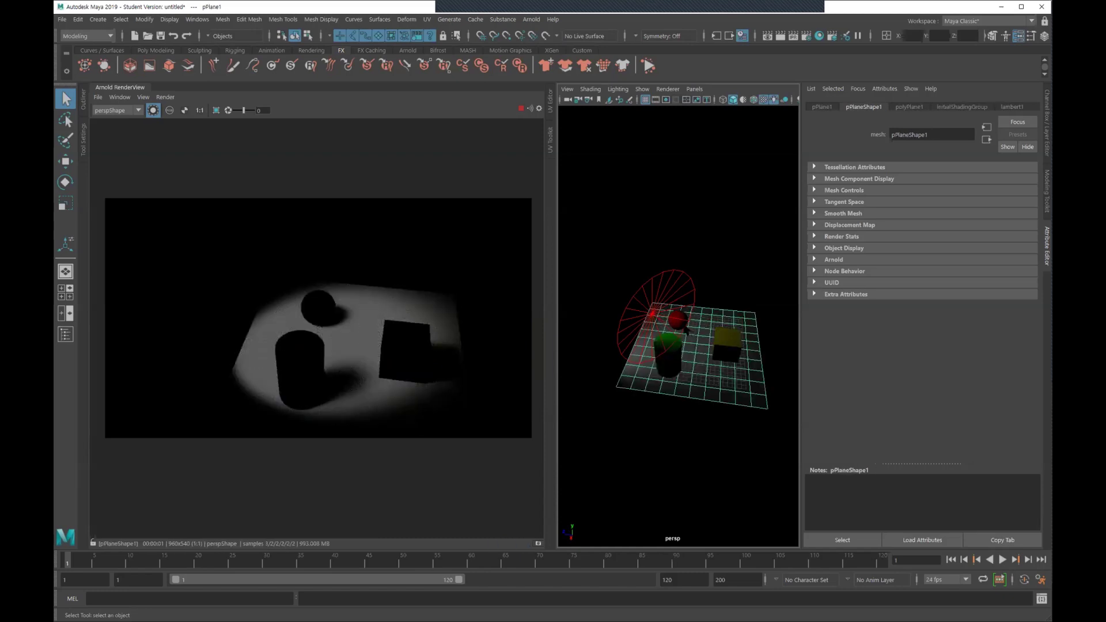
left_click(681, 323)
left_click(710, 371)
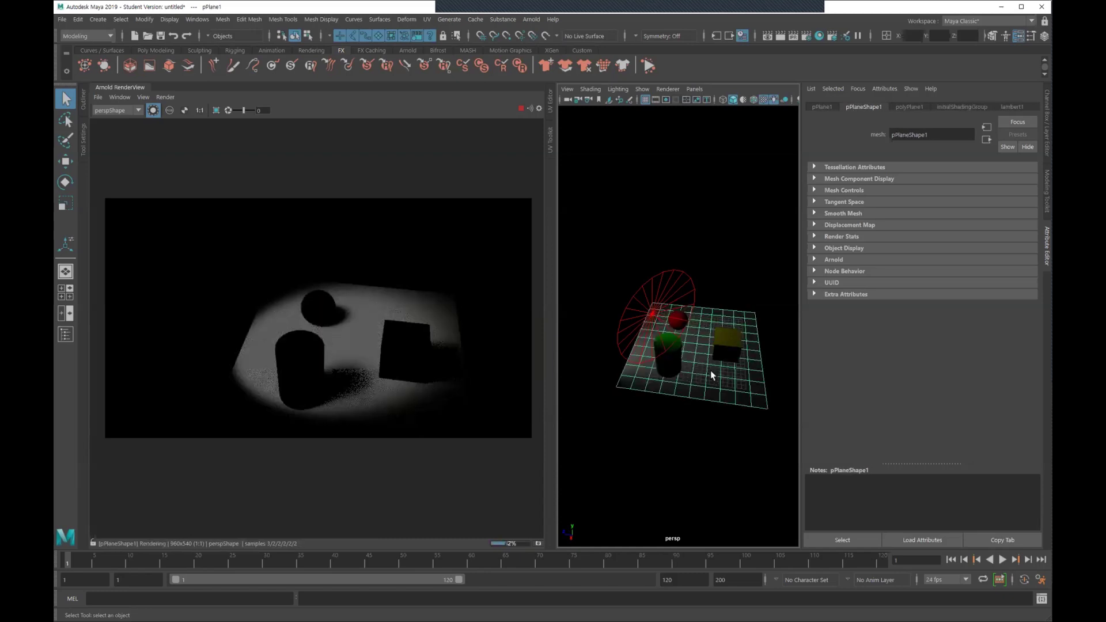
left_click(726, 341)
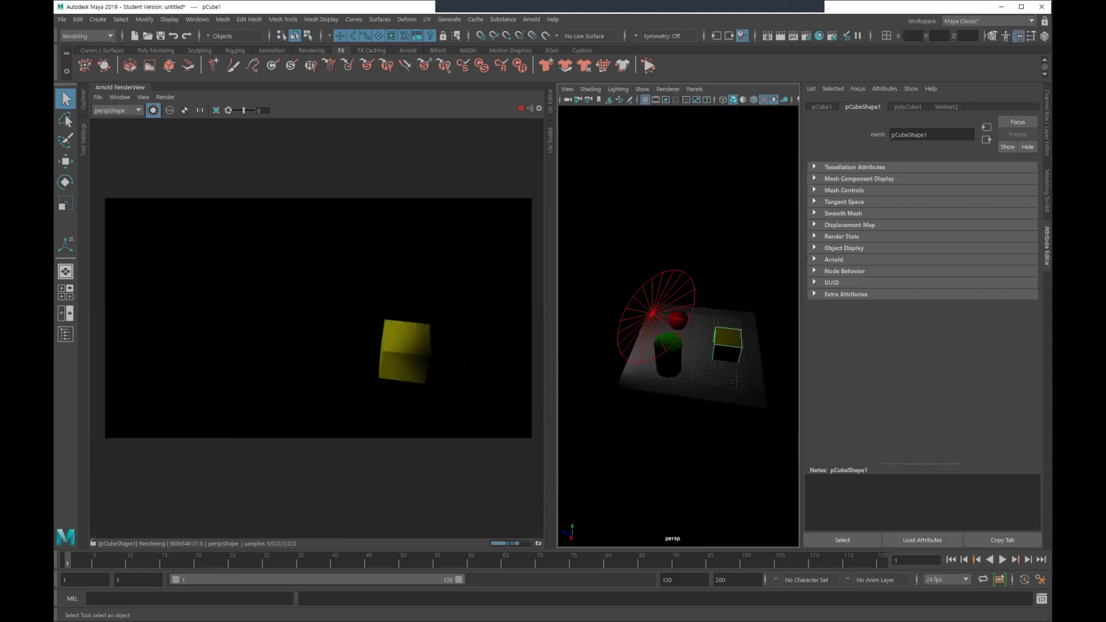
left_click(682, 366)
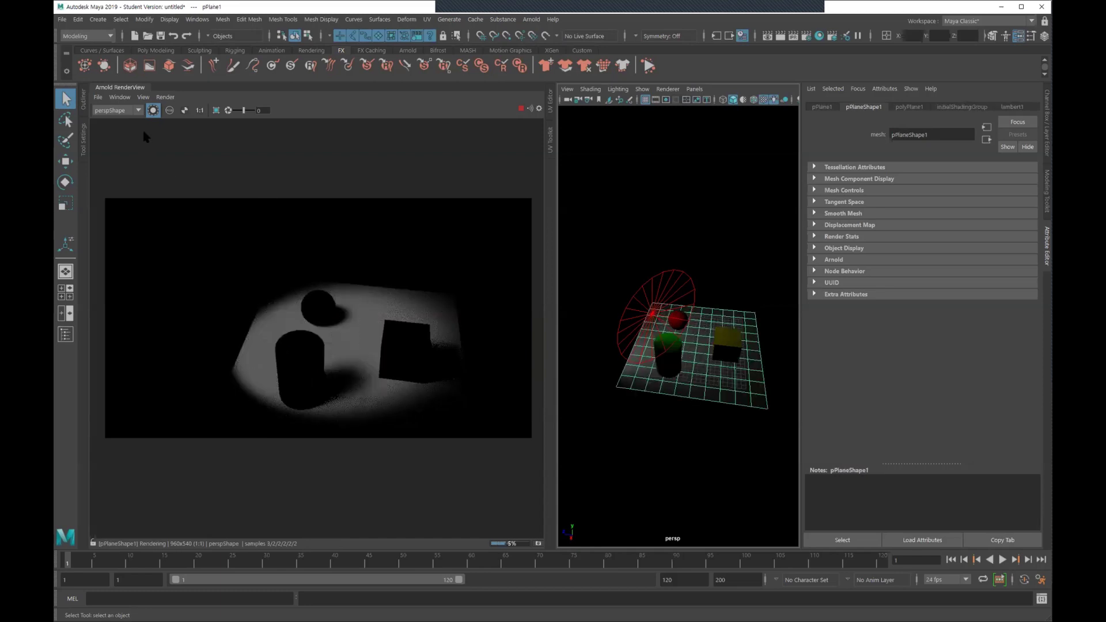
View the render's red, green, blue and alpha channels, then return to full RGB colour
left_click(153, 110)
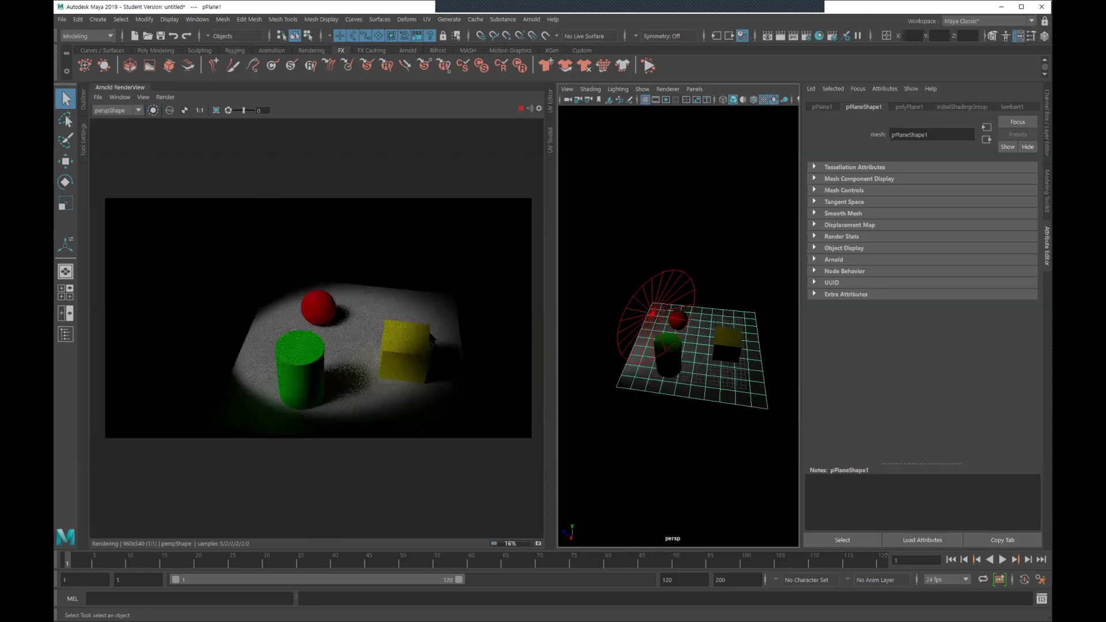
left_click(169, 110)
left_click(170, 110)
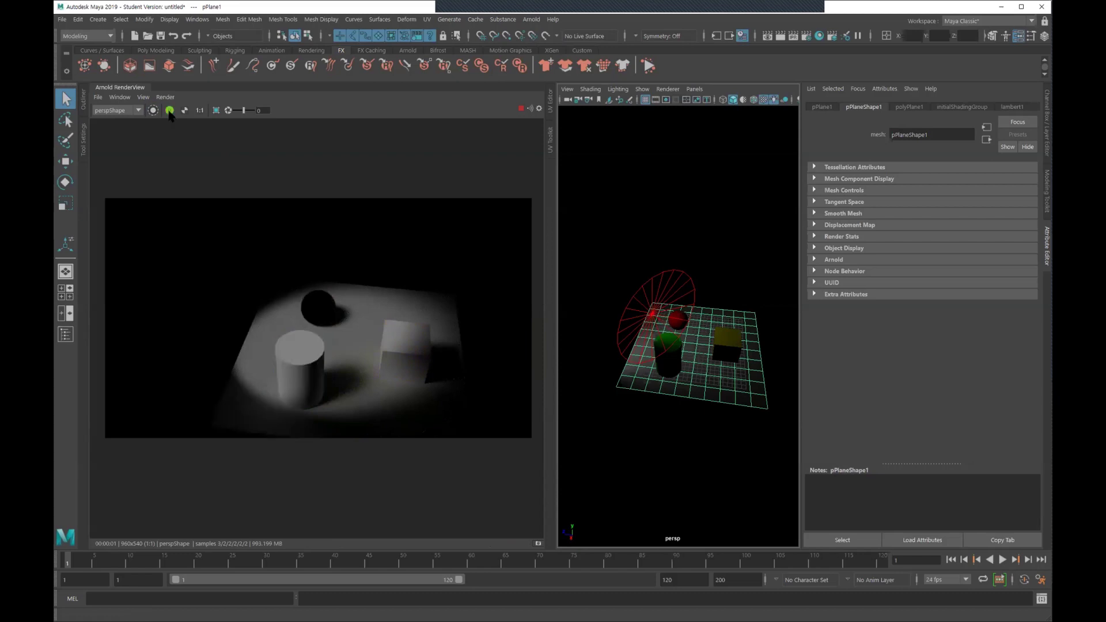
left_click(170, 110)
left_click(169, 111)
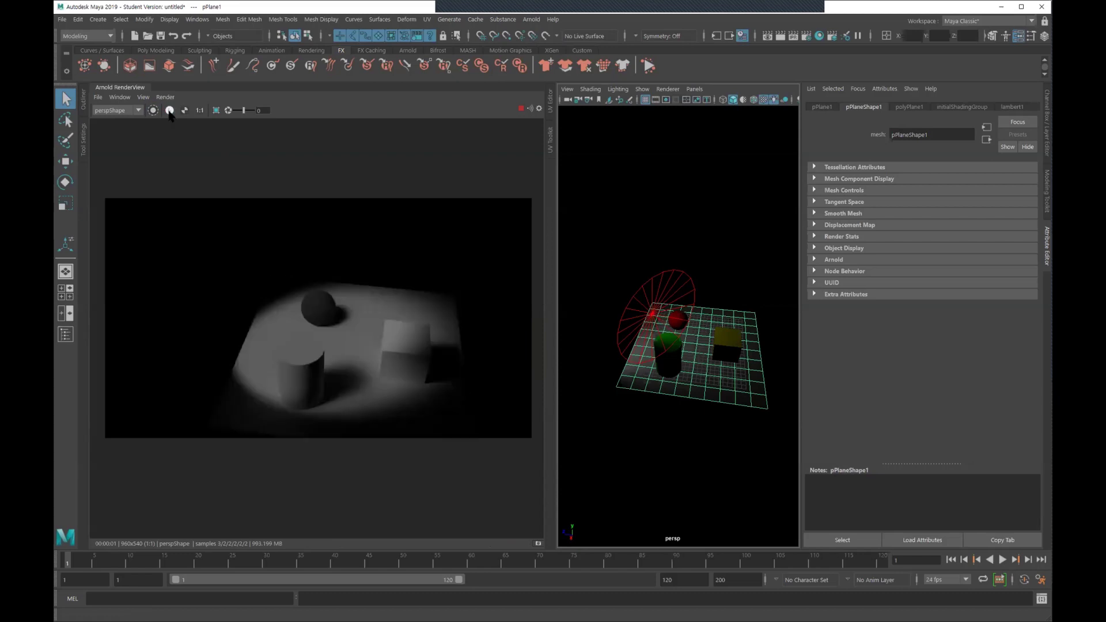
left_click(170, 111)
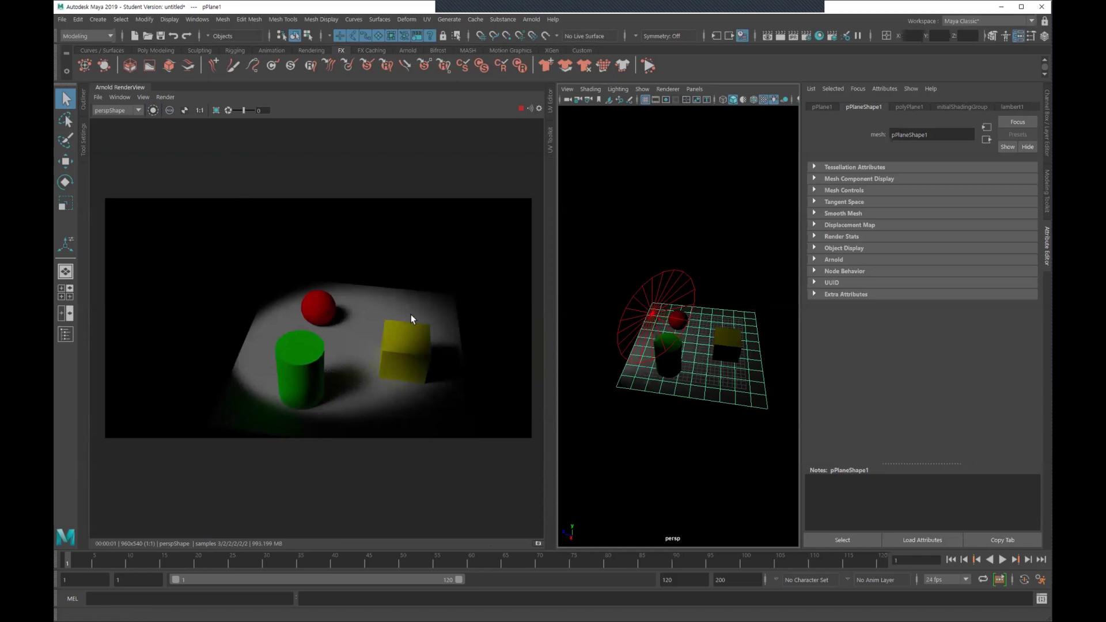
Zoom and pan the render image to enlarge it within the RenderView panel
scroll(365, 326, "down", 1)
scroll(401, 336, "down", 1)
scroll(402, 337, "down", 2)
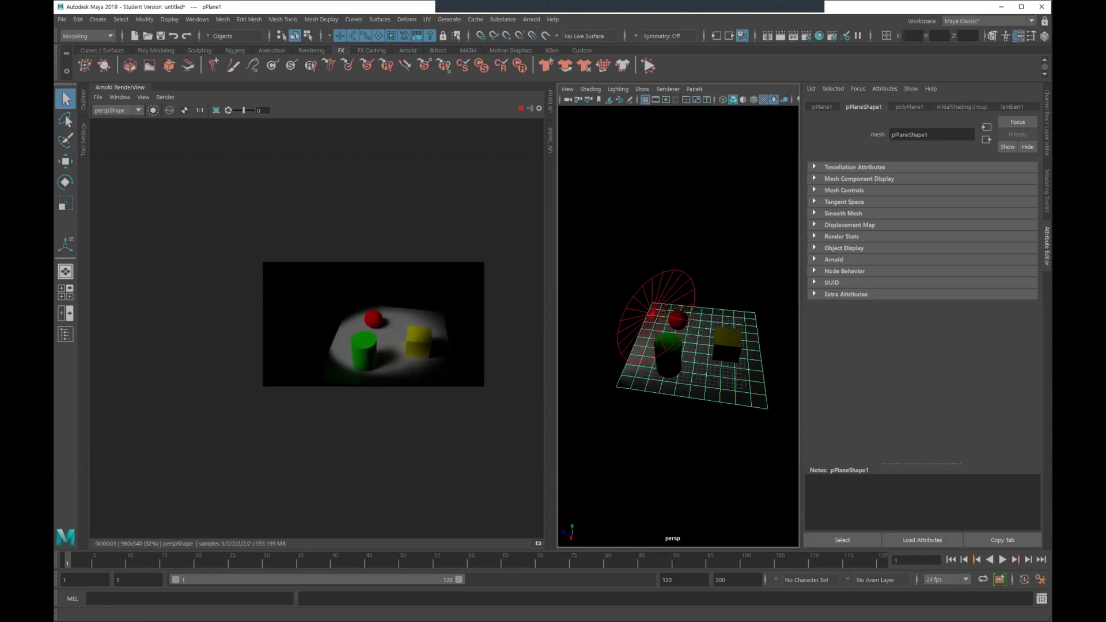
middle_click_drag(454, 399, 333, 388)
middle_click_drag(229, 324, 266, 354)
scroll(266, 354, "up", 3)
scroll(440, 338, "down", 3)
scroll(440, 338, "up", 3)
scroll(299, 358, "down", 3)
mouse_move(477, 291)
middle_mouse_down("alt")
mouse_move(331, 395)
mouse_move(375, 452)
mouse_move(304, 365)
middle_mouse_up("alt")
scroll(222, 342, "up", 4)
scroll(407, 415, "down", 2)
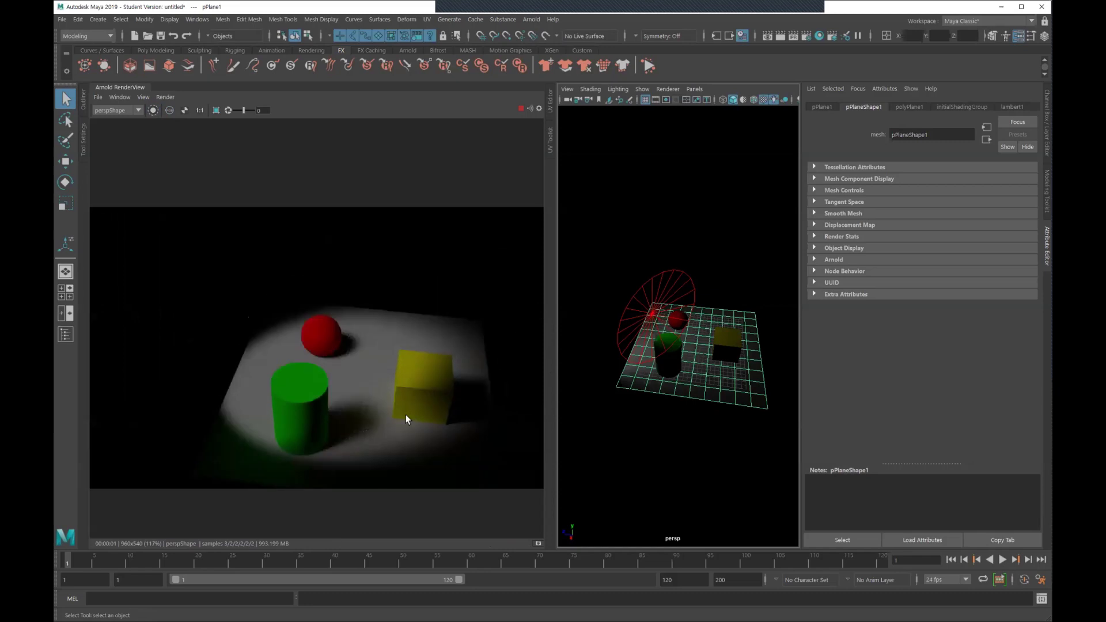
scroll(407, 414, "up", 3)
scroll(407, 414, "down", 3)
scroll(434, 366, "up", 3)
scroll(435, 366, "up", 2)
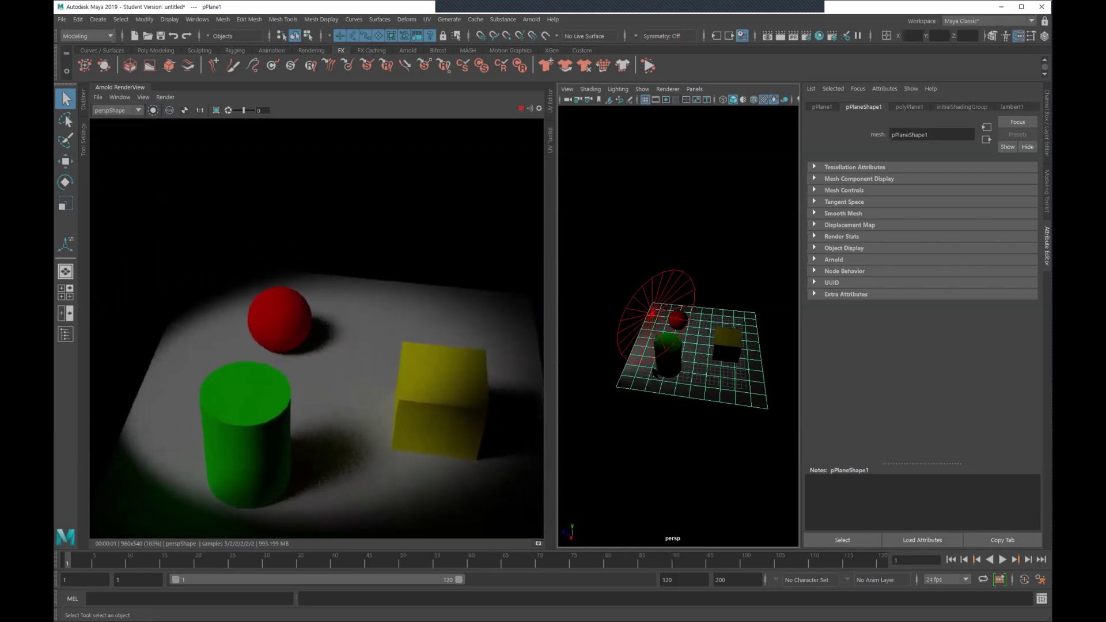
left_click(99, 98)
mouse_move(143, 97)
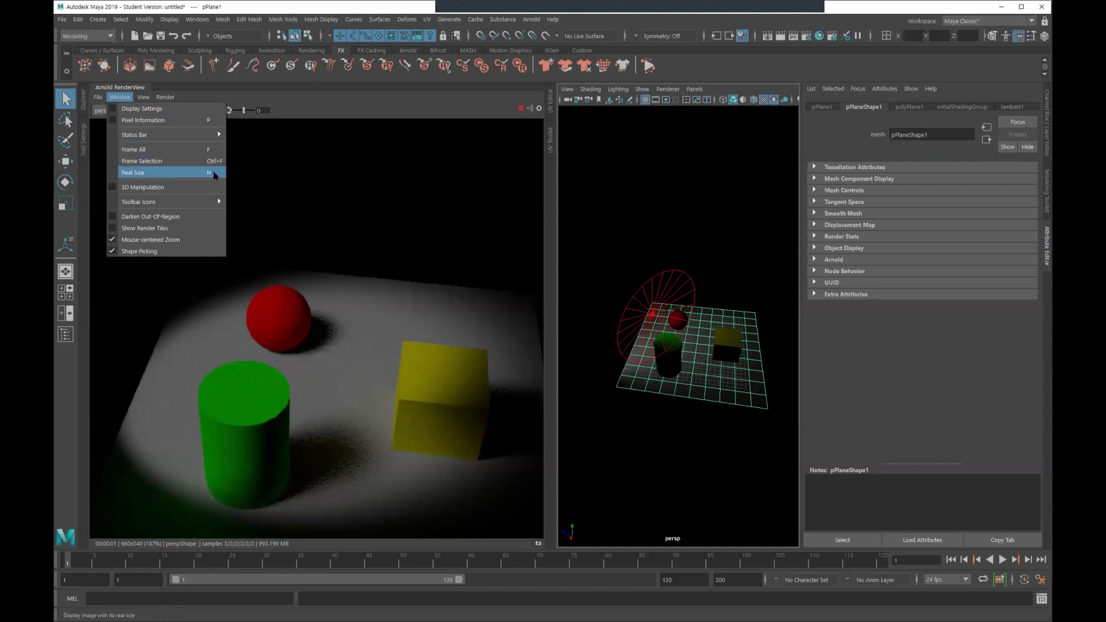
left_click(343, 301)
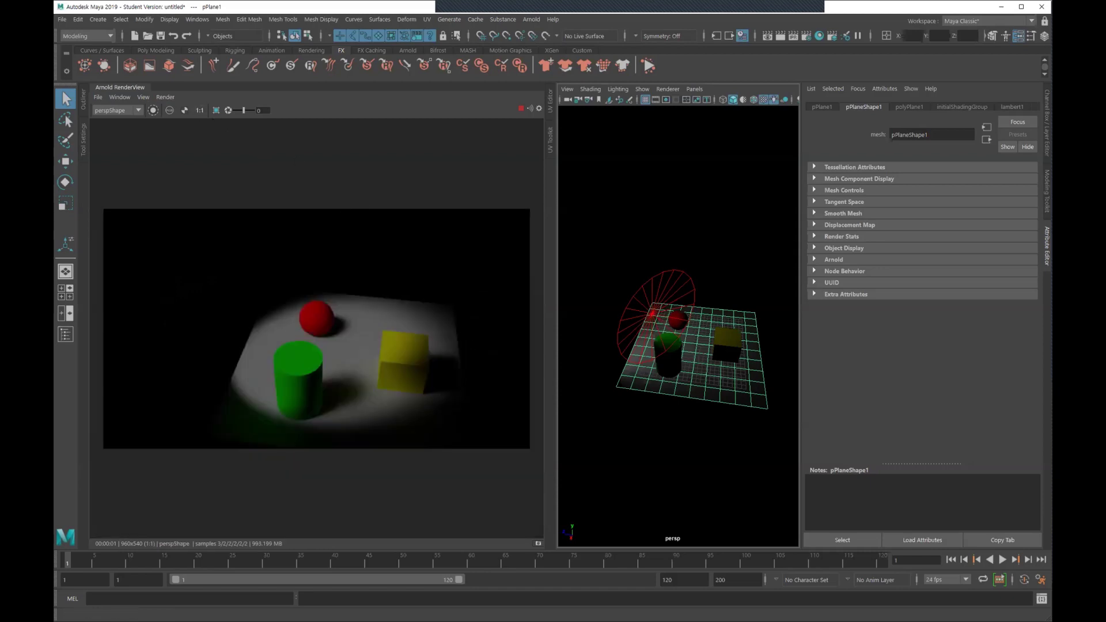
scroll(258, 279, "down", 2)
scroll(259, 279, "down", 1)
scroll(258, 279, "up", 4)
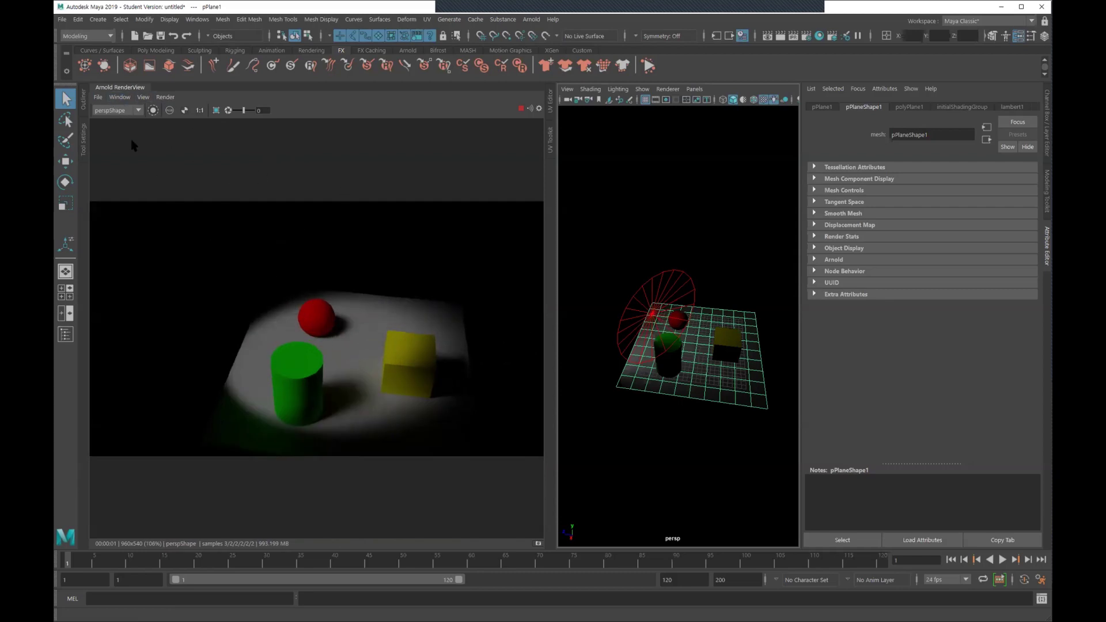
left_click(135, 110)
left_click(120, 120)
left_click(98, 97)
left_click(98, 97)
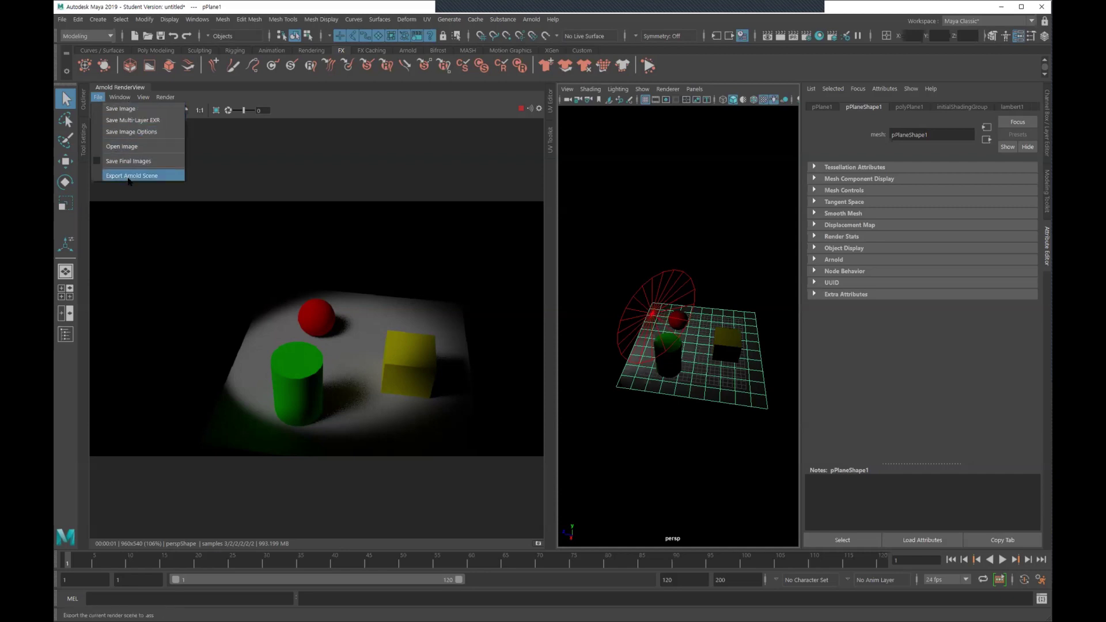
left_click(120, 97)
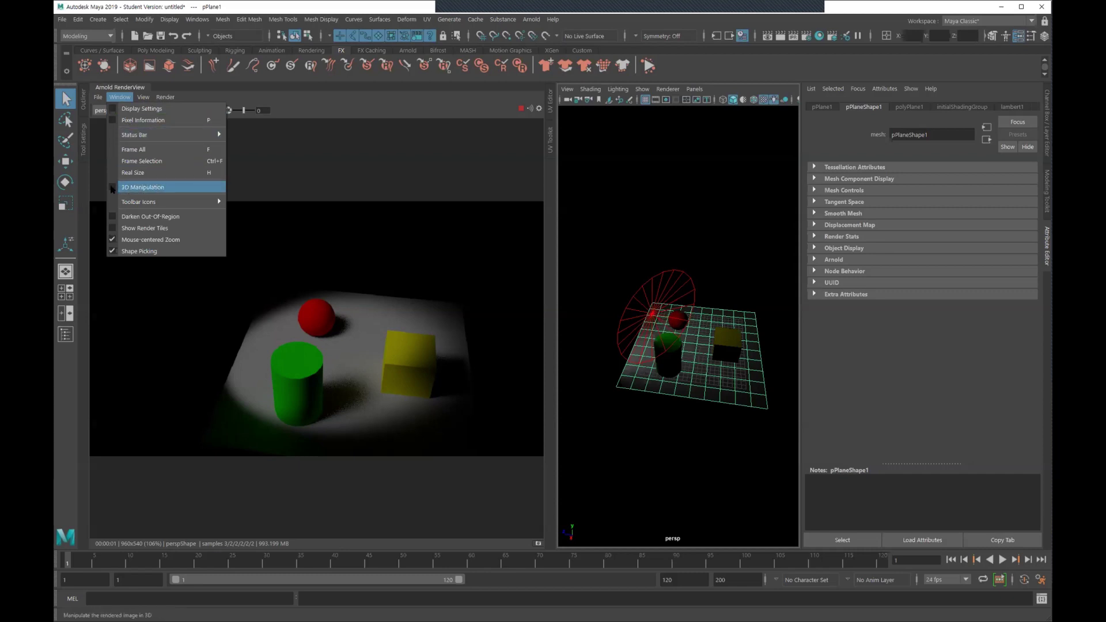
Enable 3D Manipulation in the RenderView, orbit, and select the sphere, cube, cylinder and plane
left_click(112, 187)
mouse_move(333, 348)
left_mouse_down("alt")
mouse_move(356, 348)
mouse_move(358, 303)
mouse_move(382, 328)
left_mouse_up("alt")
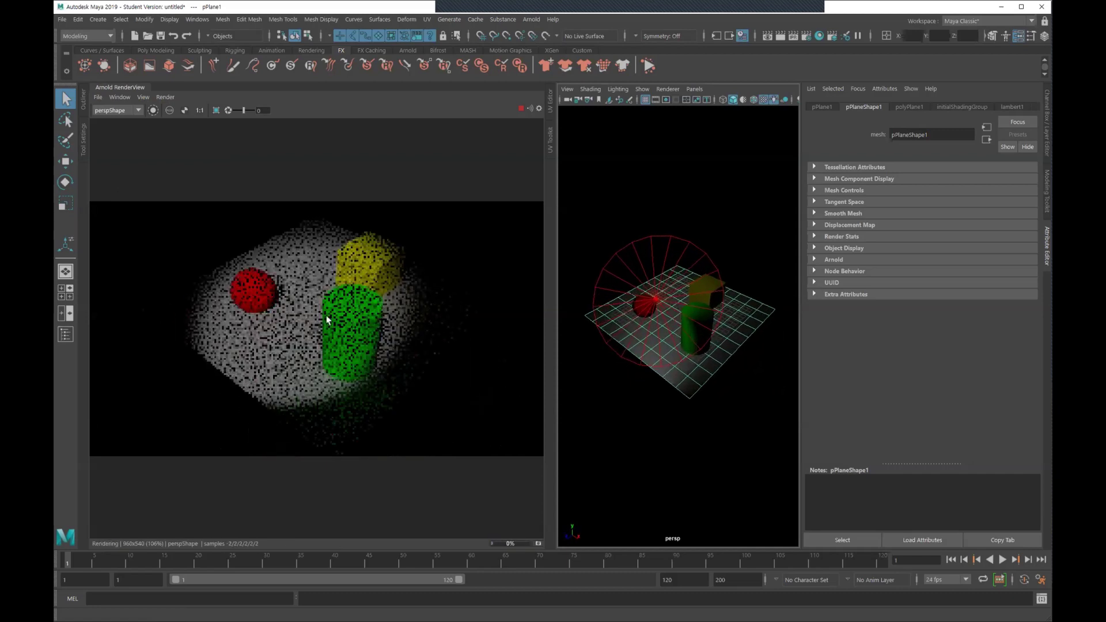
left_click(241, 294)
mouse_move(230, 317)
left_mouse_down("alt")
mouse_move(264, 320)
mouse_move(279, 266)
left_mouse_up("alt")
left_click(281, 260)
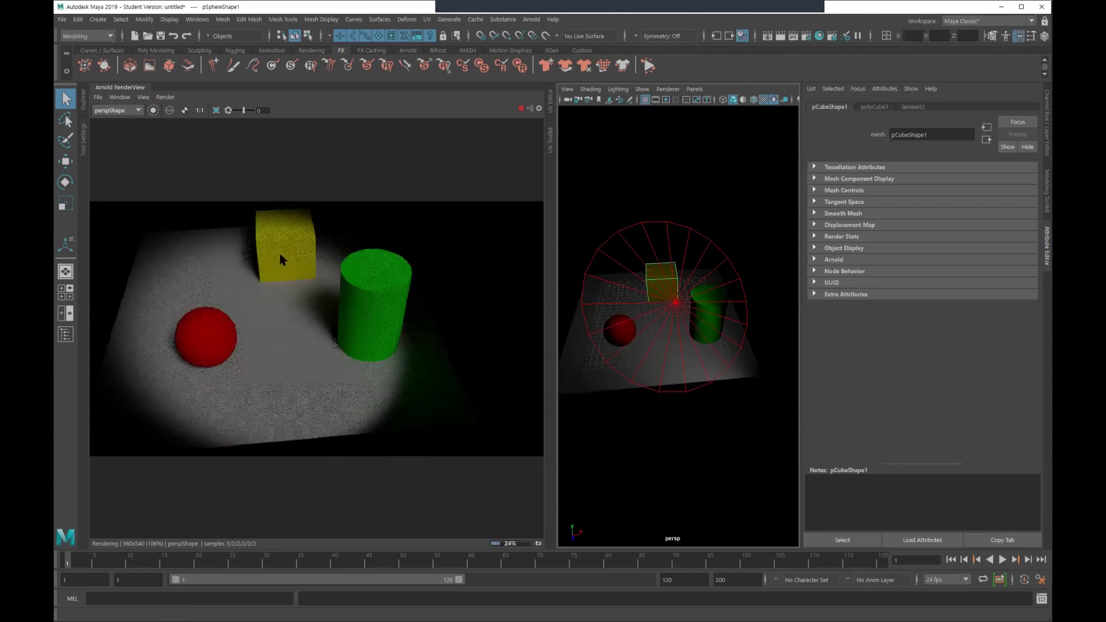
left_click(380, 298)
left_click(290, 358)
mouse_move(311, 363)
left_mouse_down("alt")
mouse_move(283, 356)
mouse_move(364, 356)
mouse_move(337, 238)
left_mouse_up("alt")
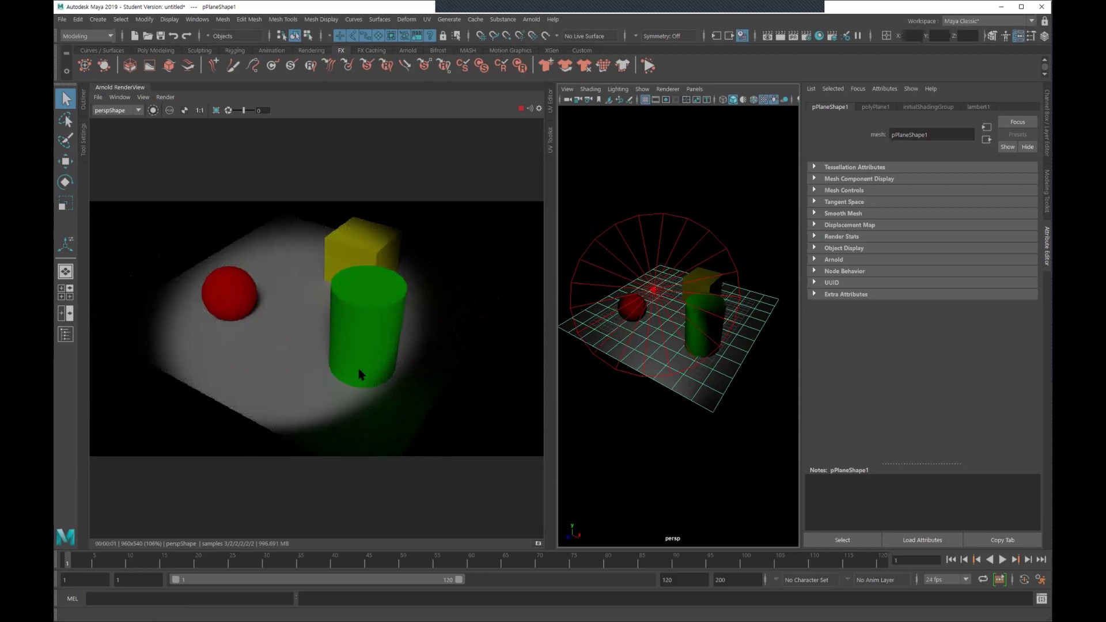
Change the viewport renderer and tumble the camera so the cylinder stands before the cube
left_click(667, 90)
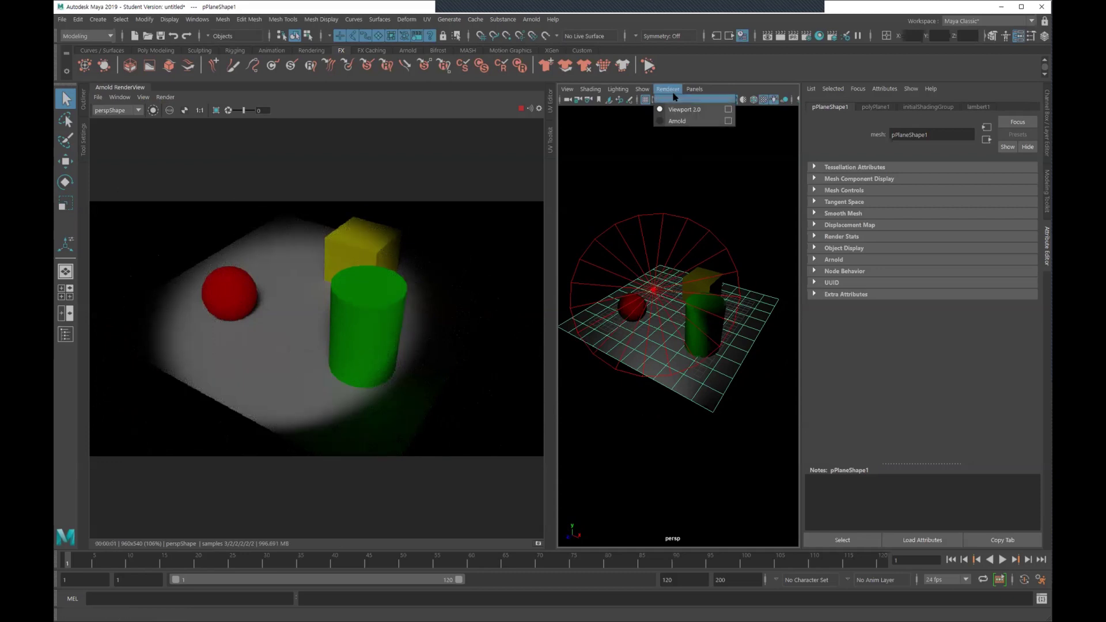
left_click(716, 122)
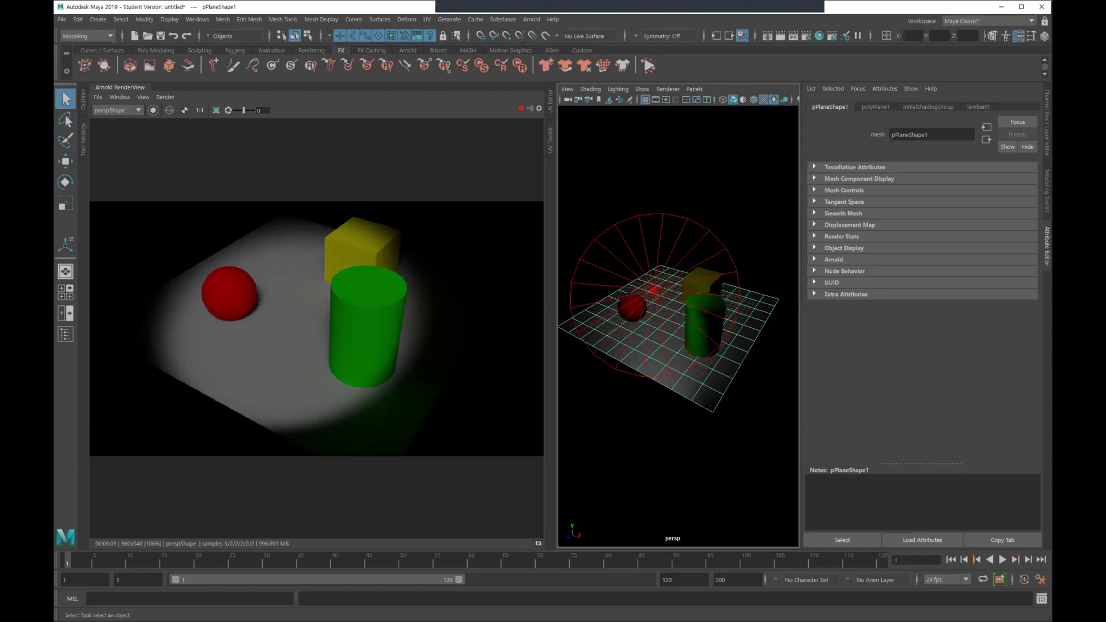
mouse_move(336, 315)
left_mouse_down("alt")
mouse_move(368, 288)
mouse_move(340, 330)
left_mouse_up("alt")
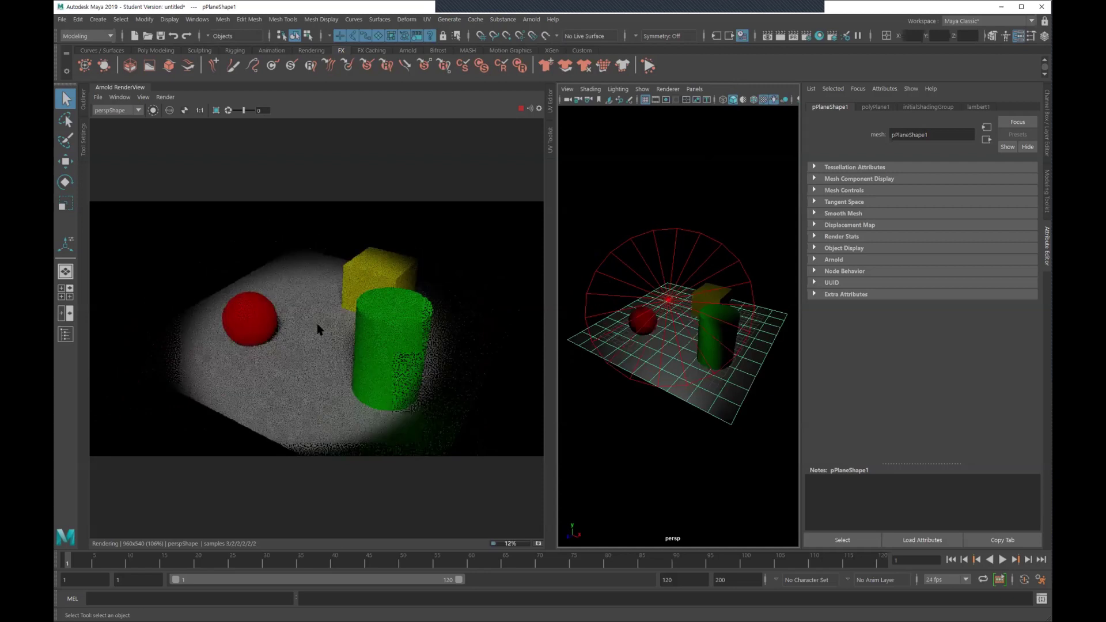
left_click_drag(356, 335, 358, 328, "alt")
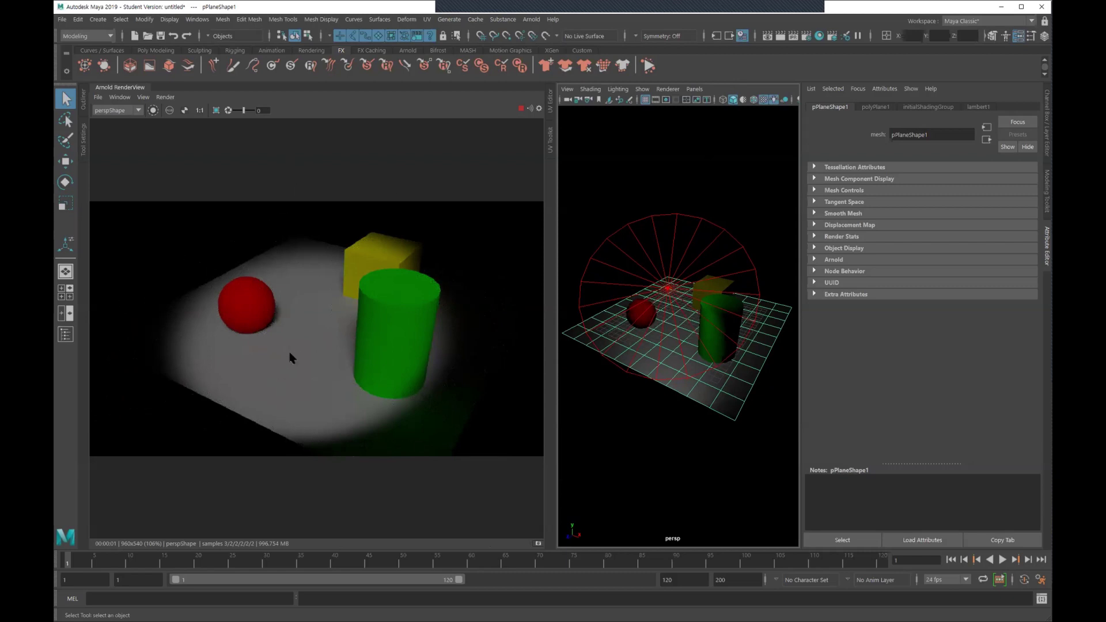
left_click(114, 98)
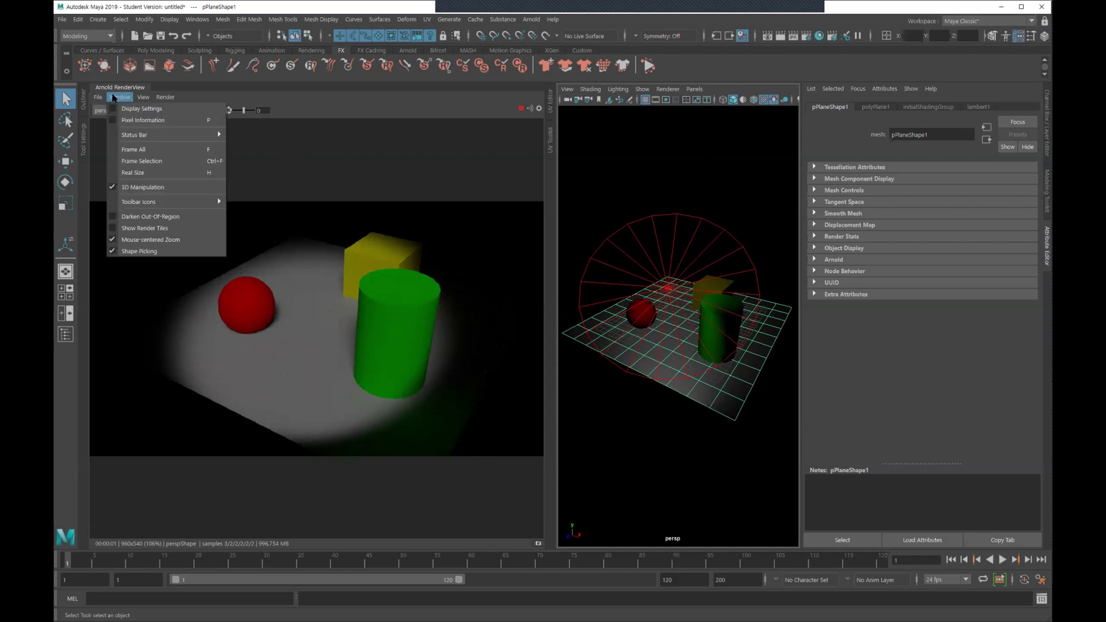
Turn off 3D Manipulation and look over the RenderView's View and Render menus
left_click(111, 188)
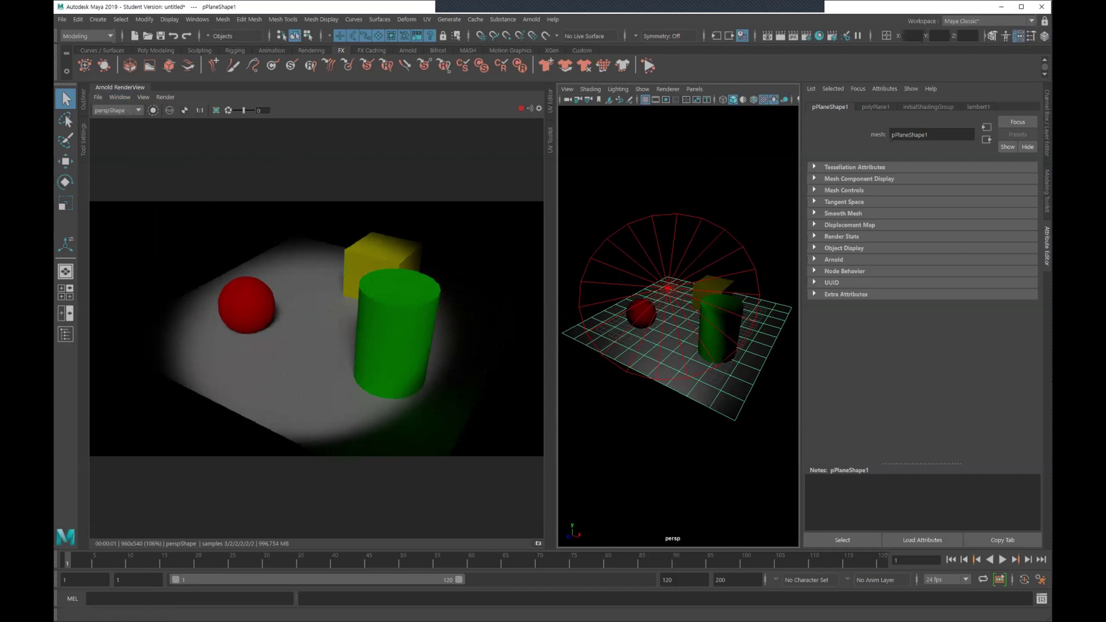
left_click(123, 98)
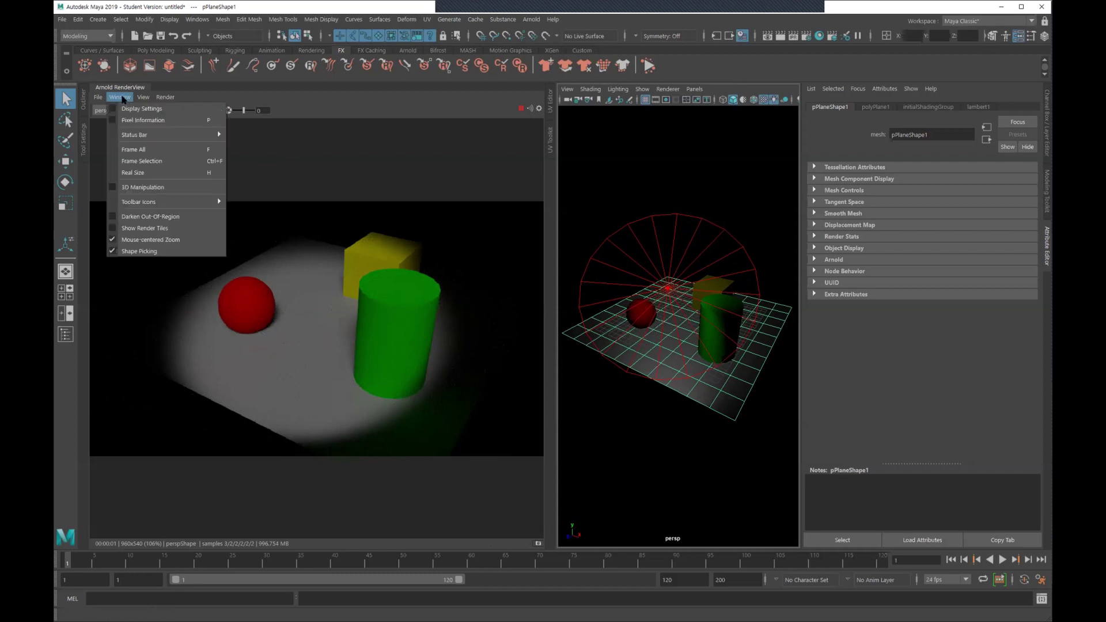
left_click(142, 98)
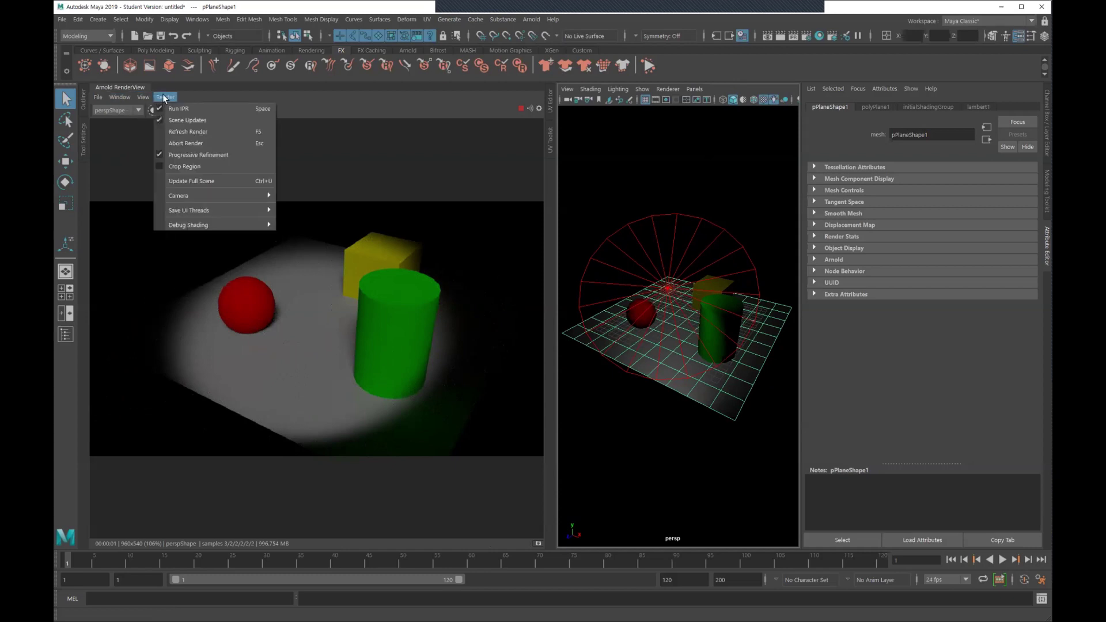
left_click(386, 108)
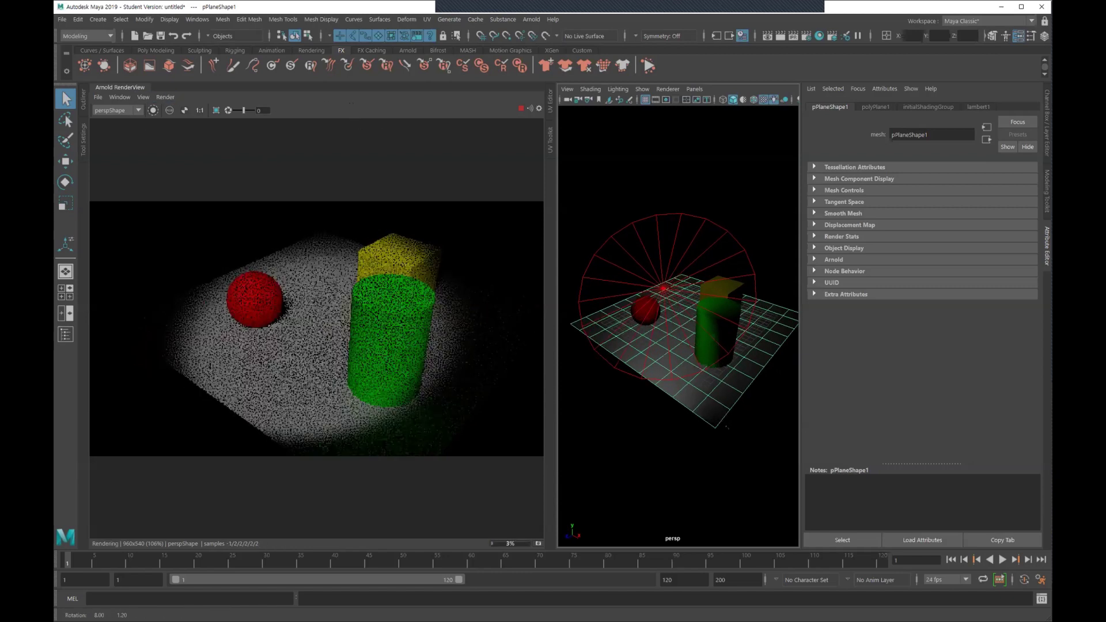
Dolly the persp camera back to fit the whole lit plane, then deselect everything
scroll(678, 323, "down", 5)
scroll(724, 409, "up", 3)
scroll(724, 409, "up", 3)
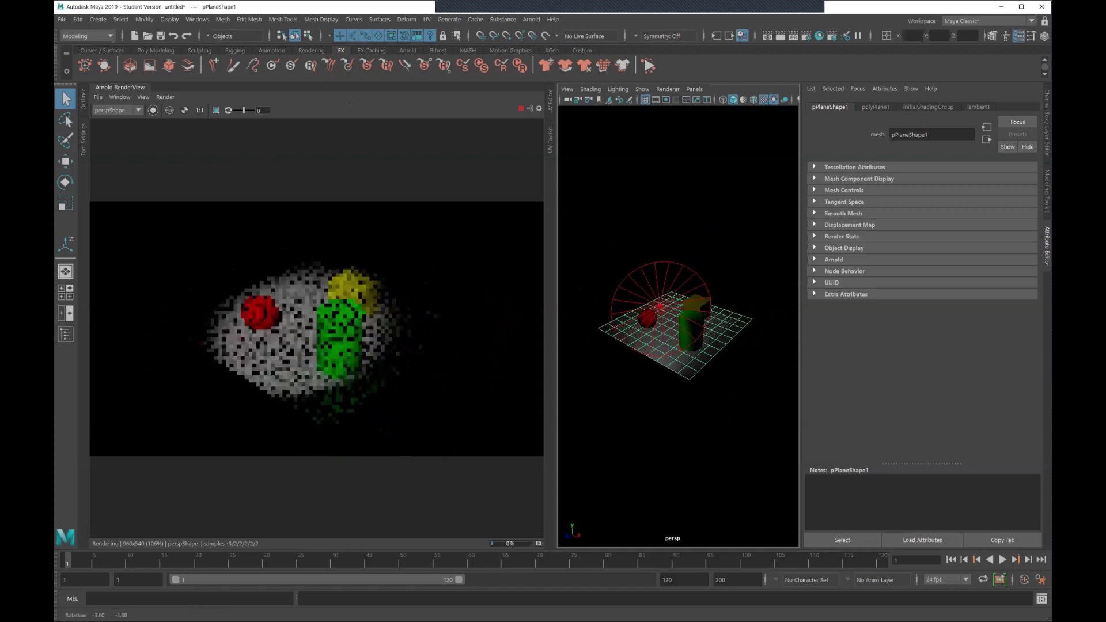
left_click(725, 409)
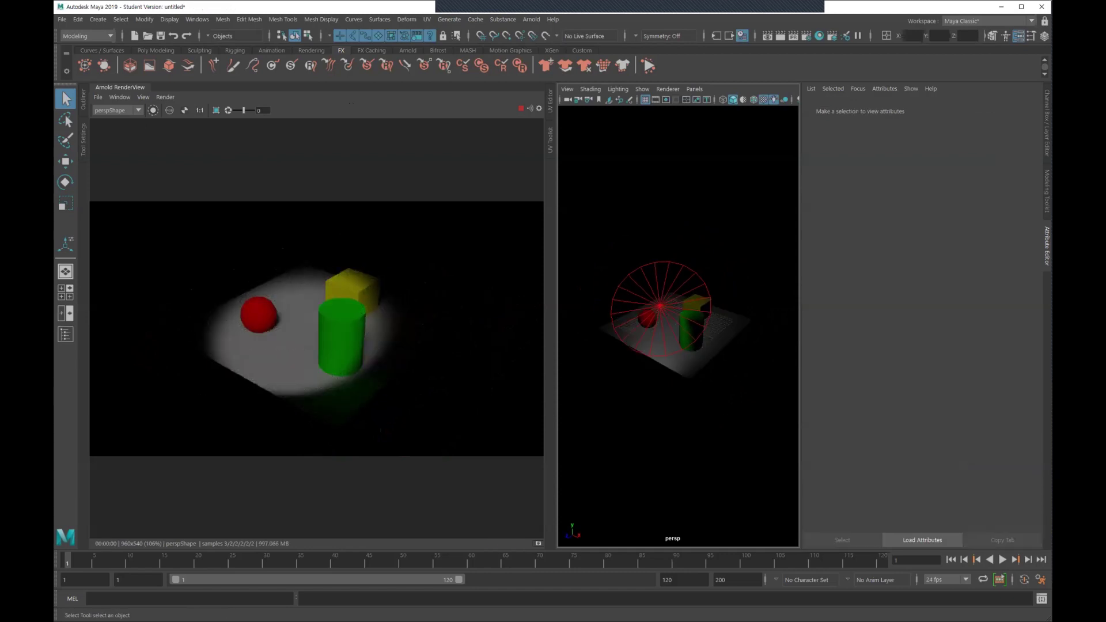